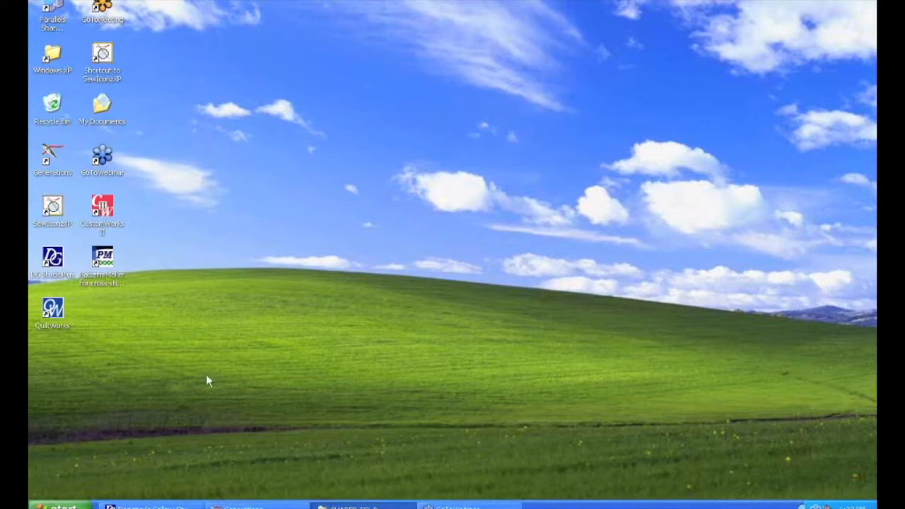
Switch to Generations, start a new design, and insert the rose graphic fl-08.wmf as an image template
left_click(257, 506)
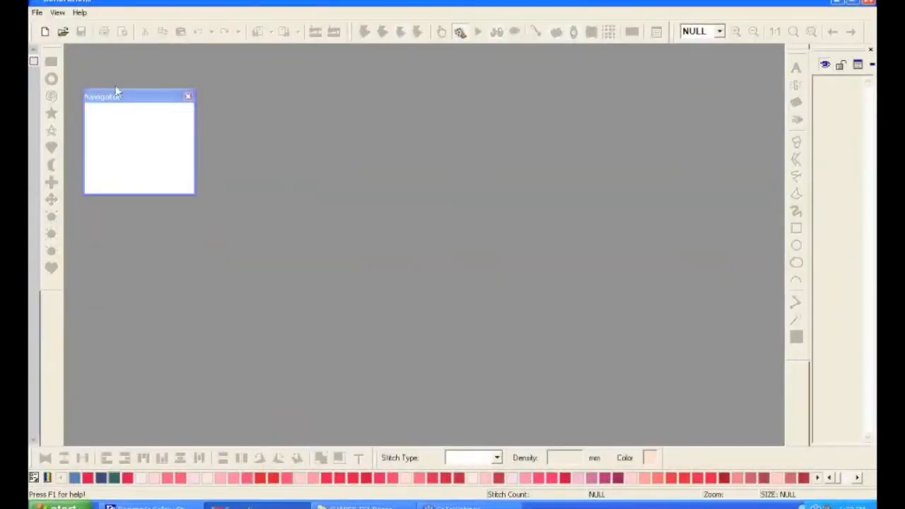
left_click(45, 32)
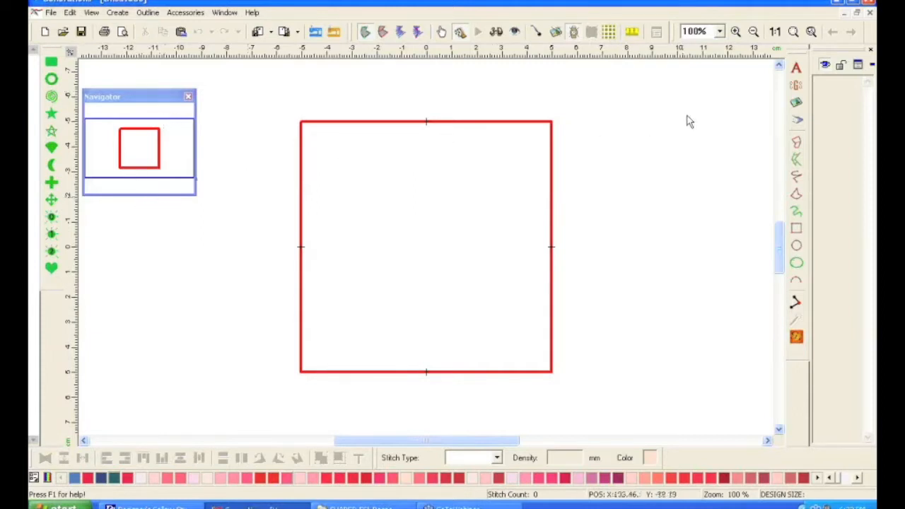
left_click(796, 105)
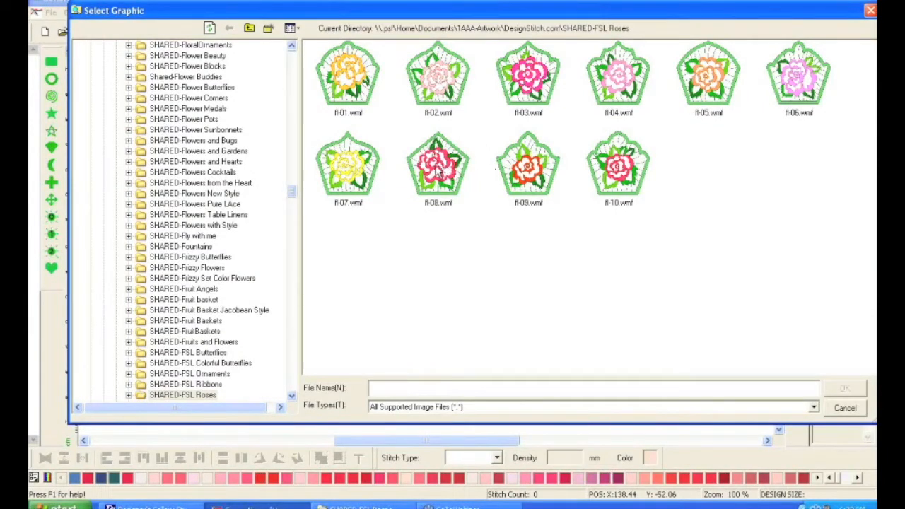
double_click(438, 171)
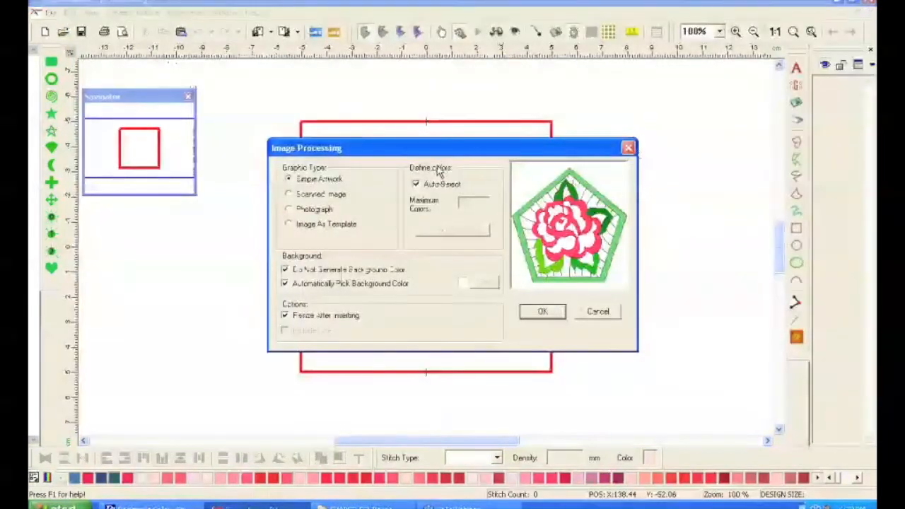
left_click(345, 226)
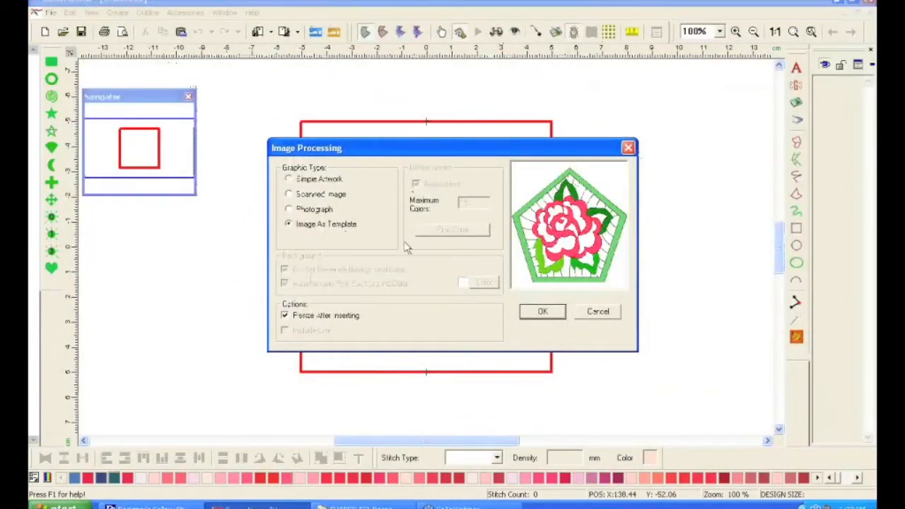
left_click(538, 315)
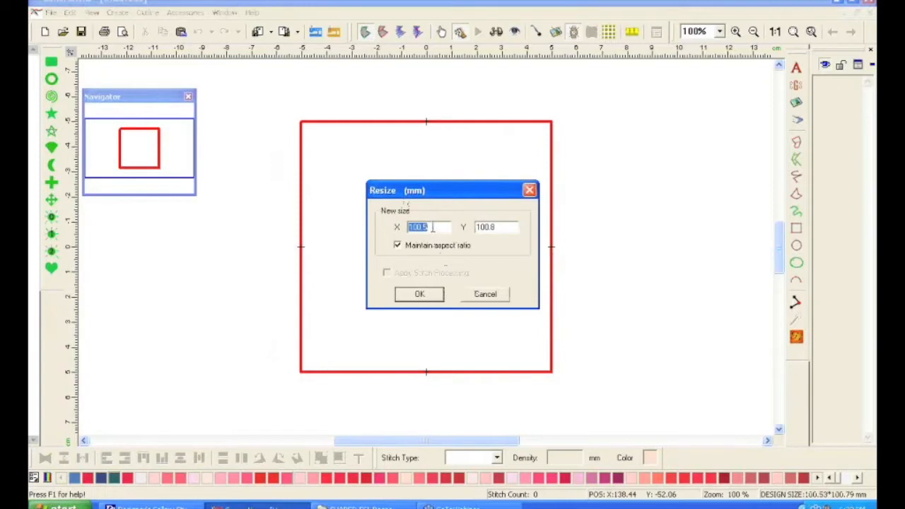
Set the inserted template's width to 95 mm with its aspect ratio maintained
type("95")
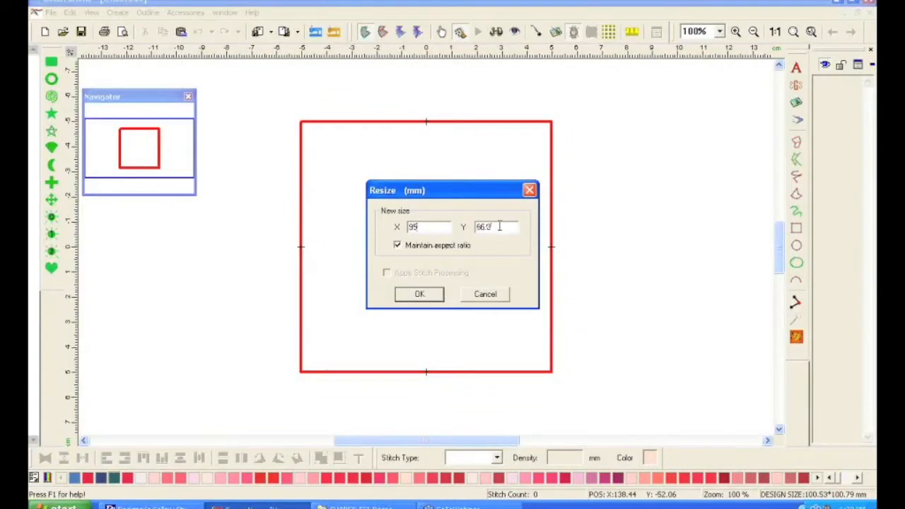
left_click_drag(485, 227, 470, 228)
left_click(418, 294)
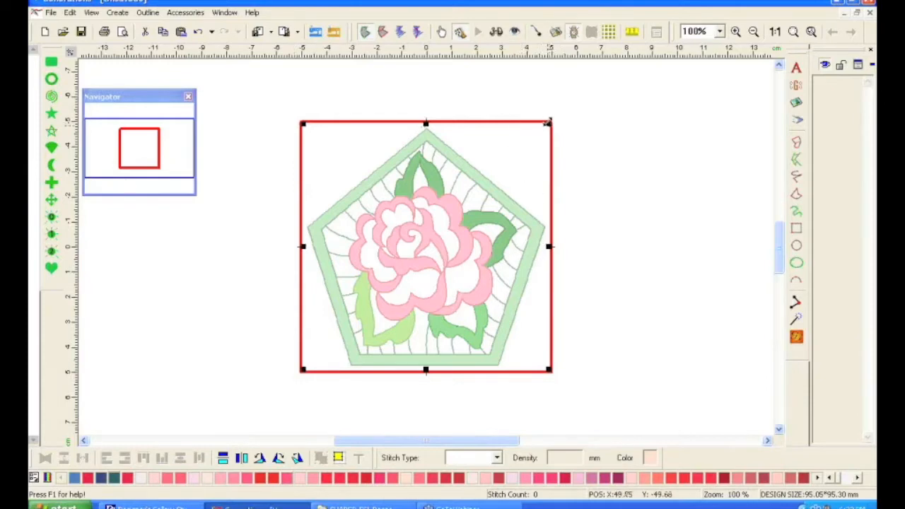
Scale the rose template down to about 88 by 89 mm and centre it within the red hoop
left_click_drag(549, 125, 540, 142)
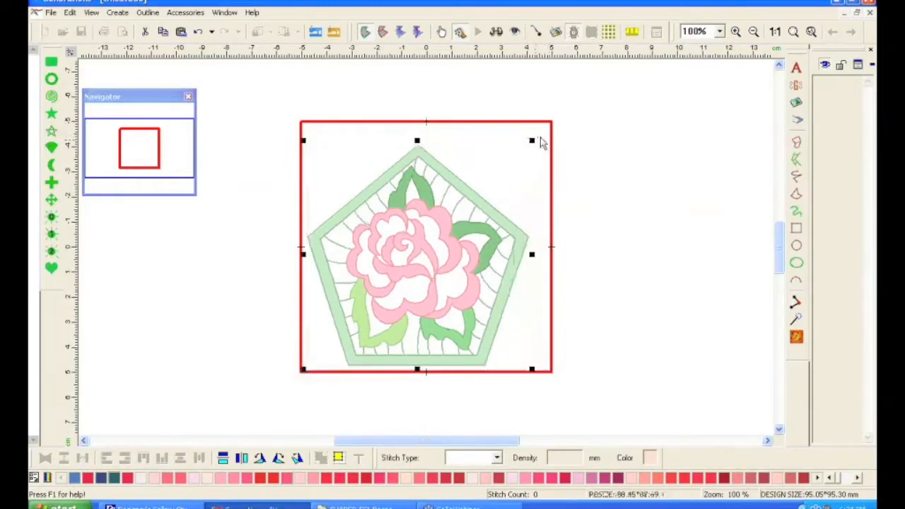
left_click_drag(462, 247, 472, 243)
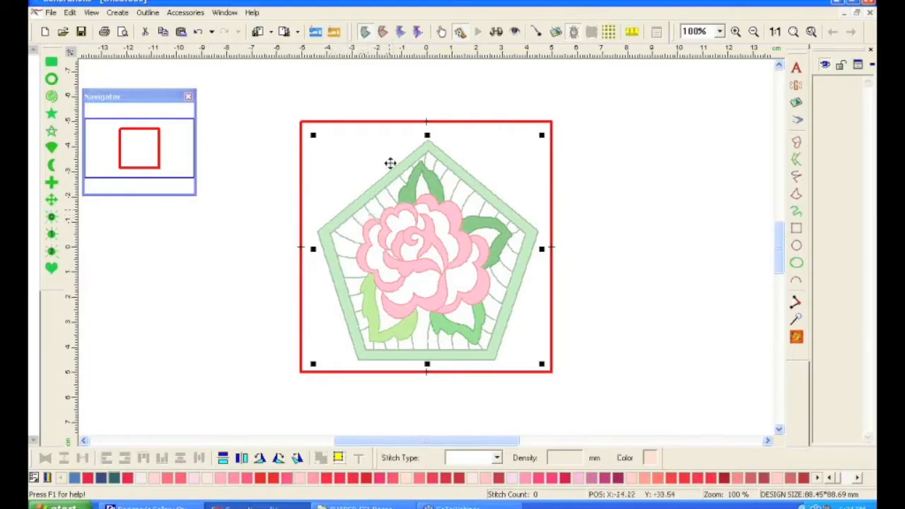
Set the canvas grid in the view preferences to lines with X and Y spacing of 2 mm, and deselect the template
left_click(95, 15)
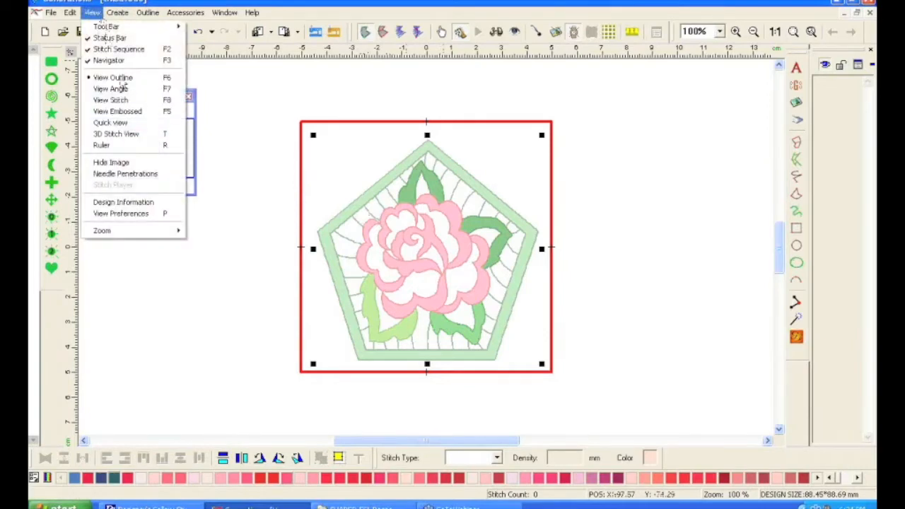
left_click(120, 215)
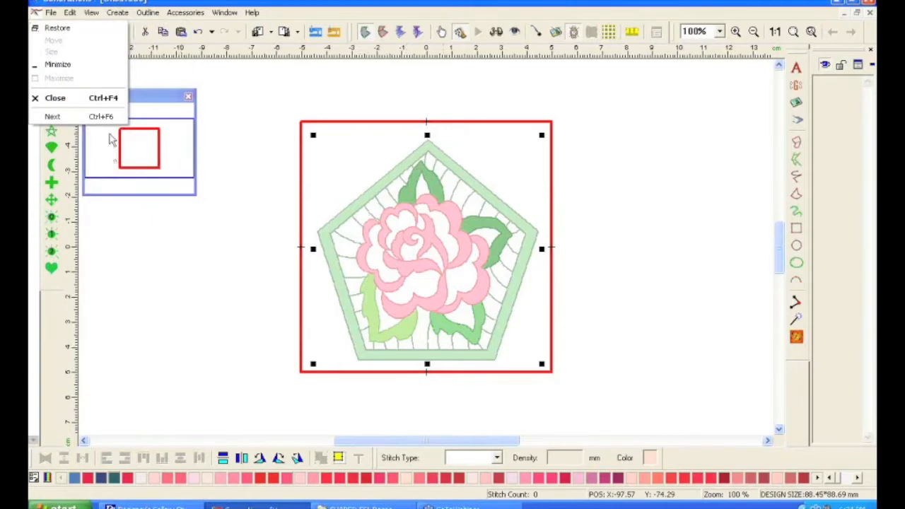
left_click(91, 12)
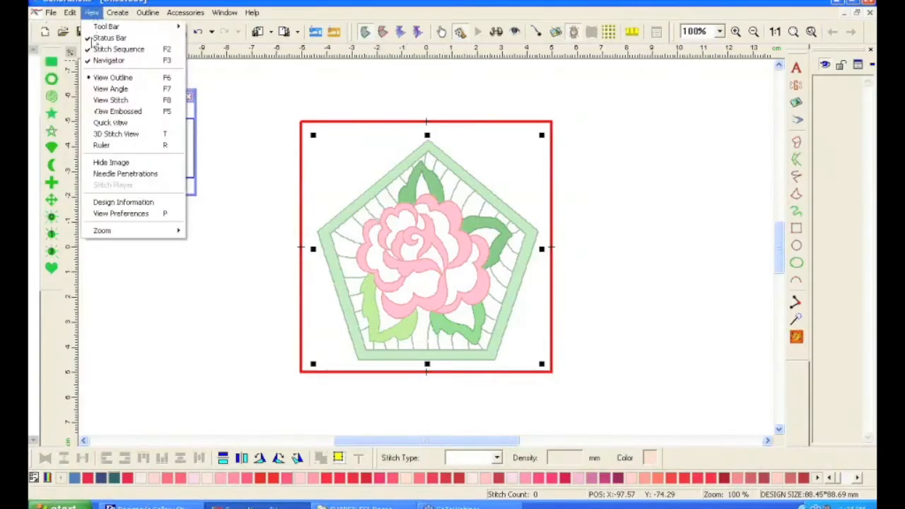
left_click(134, 214)
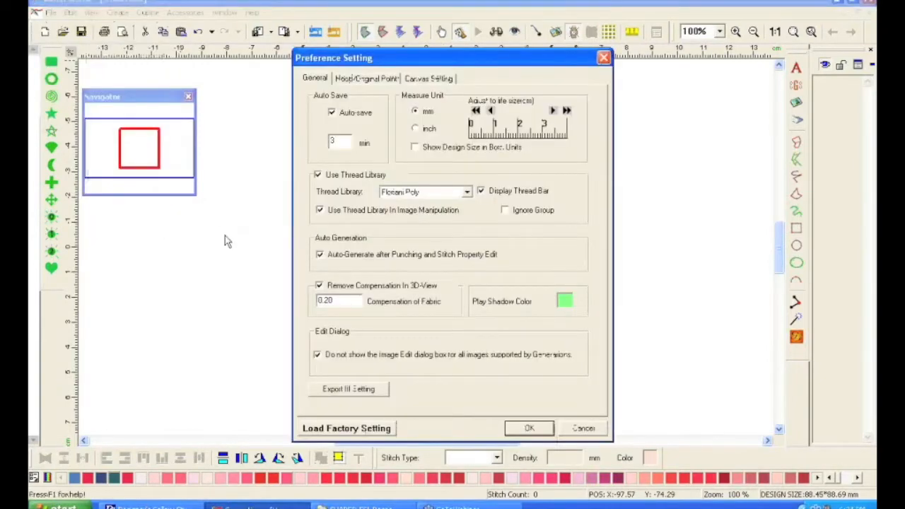
left_click(444, 79)
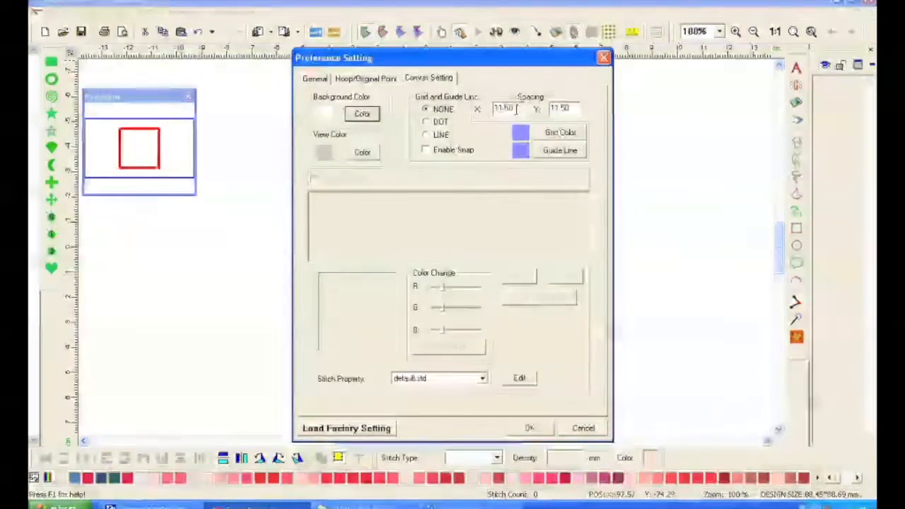
left_click_drag(515, 108, 488, 108)
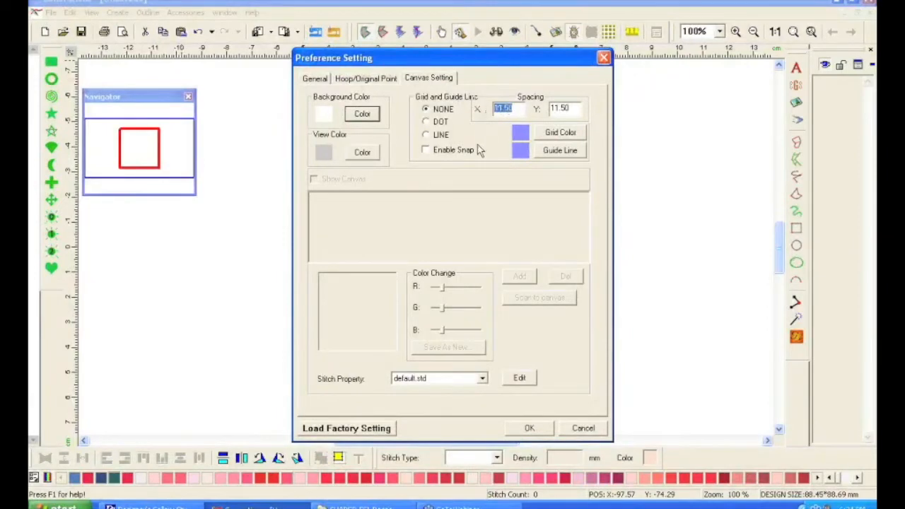
type("2")
left_click_drag(573, 107, 550, 108)
type("2")
left_click(426, 135)
left_click(521, 429)
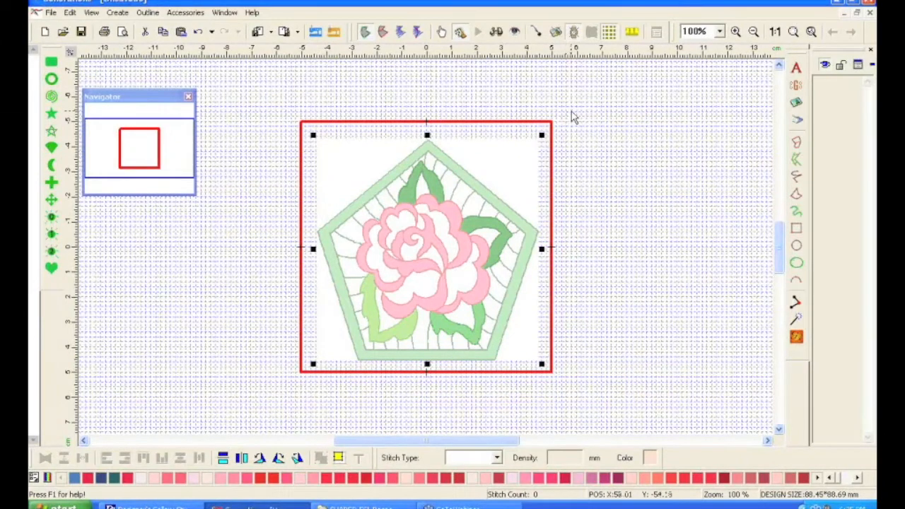
left_click(572, 114)
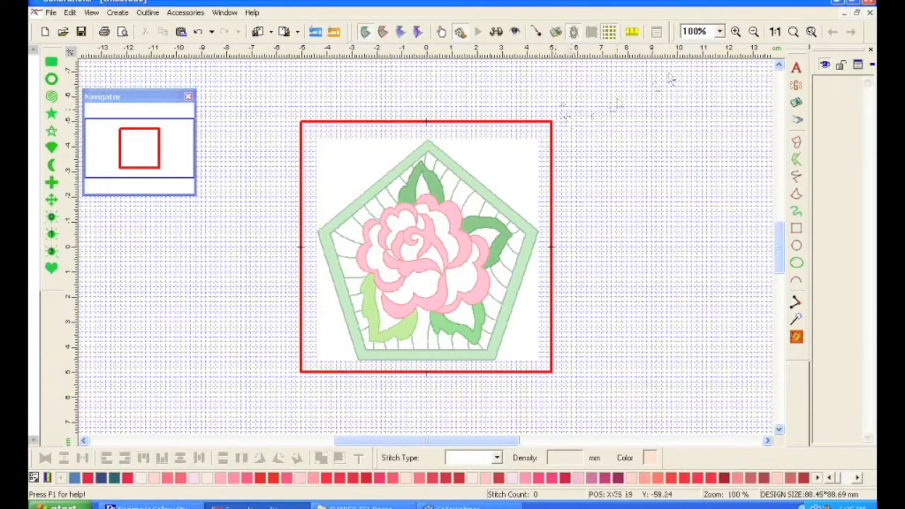
Trace the outer edge of the template's pentagon frame as a closed Free Hand Area, about 89 by 88 mm
left_click(720, 31)
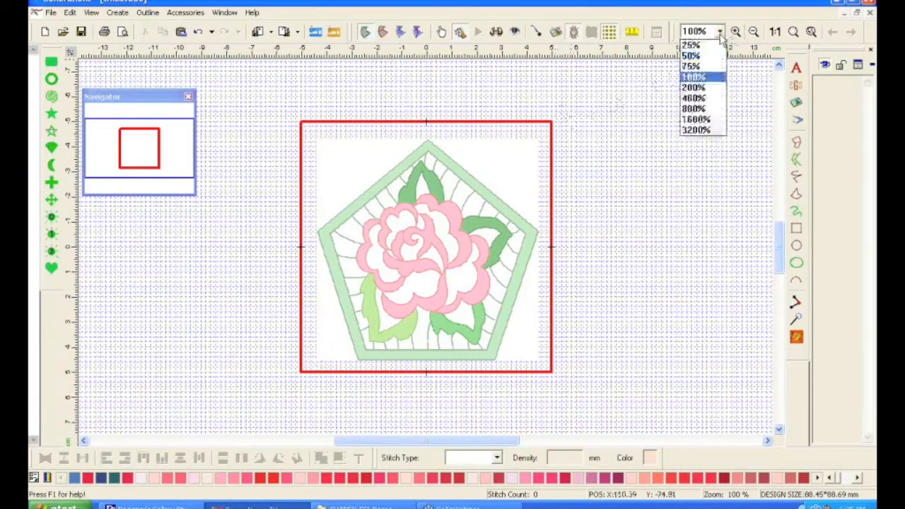
left_click(692, 99)
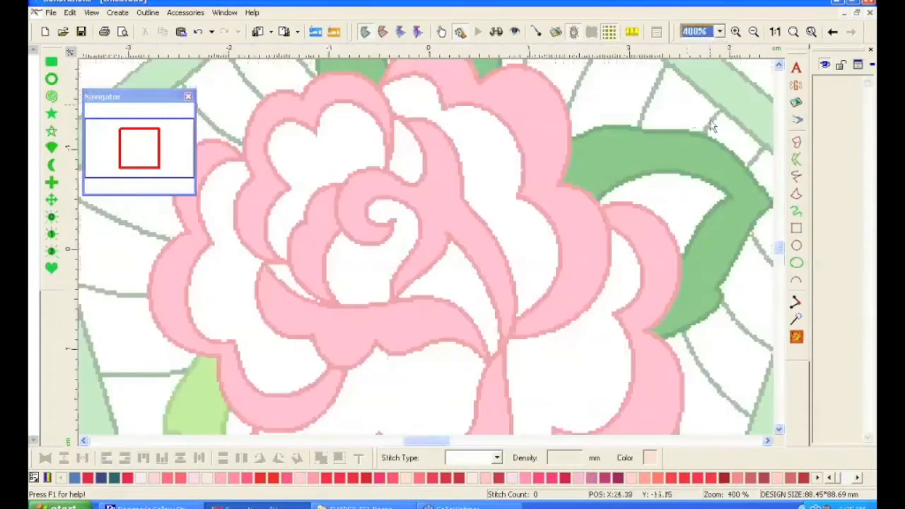
left_click_drag(420, 443, 405, 443)
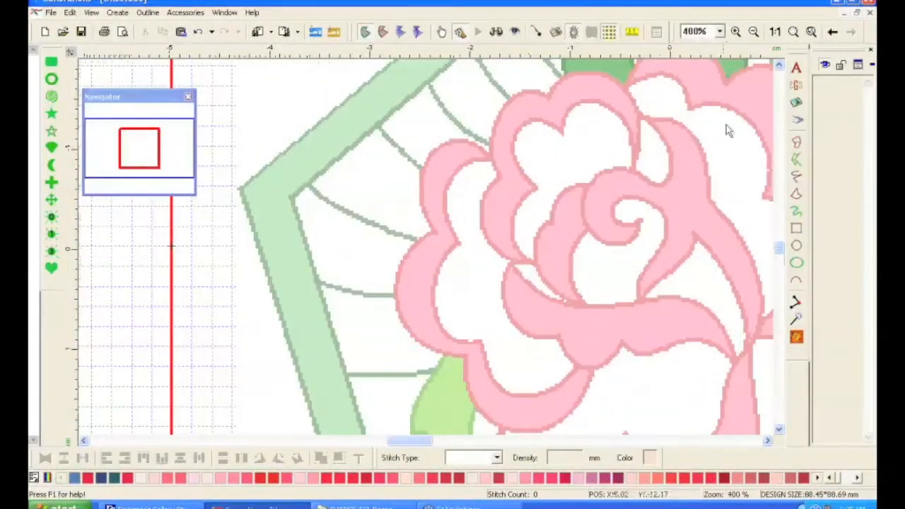
left_click_drag(782, 252, 781, 237)
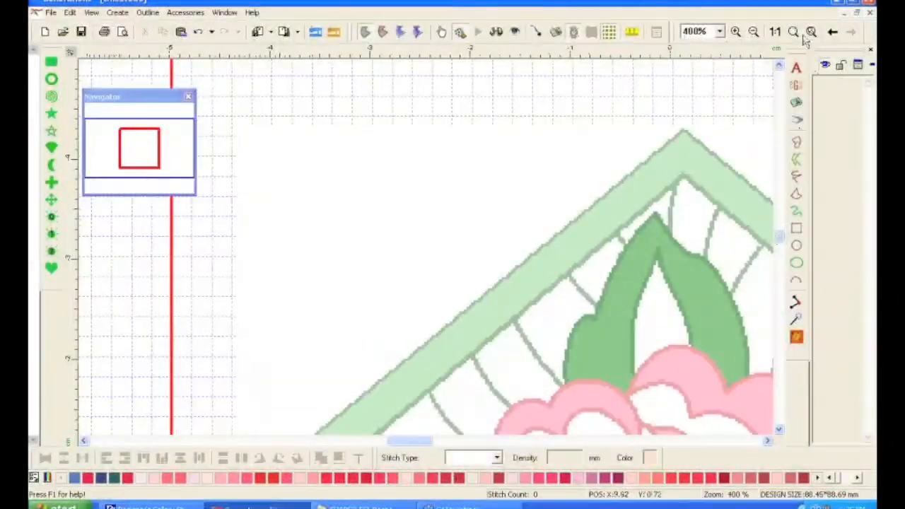
left_click(793, 32)
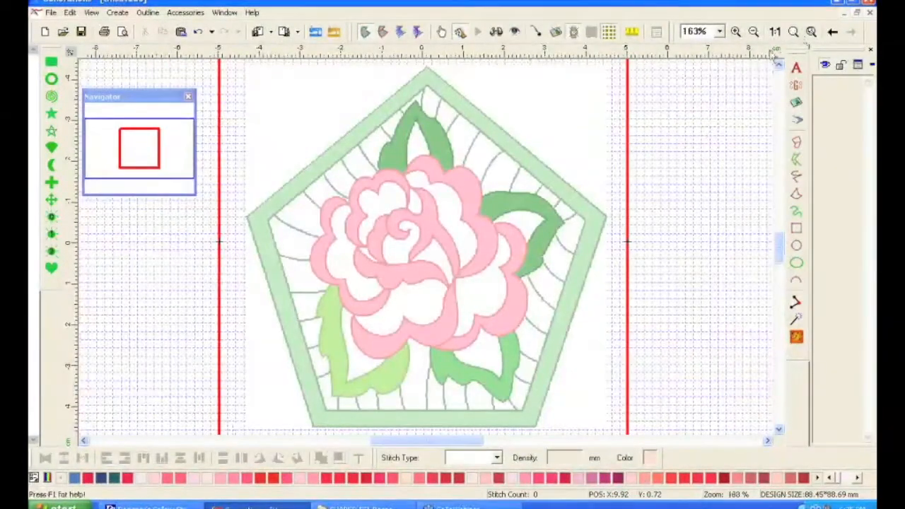
left_click(796, 196)
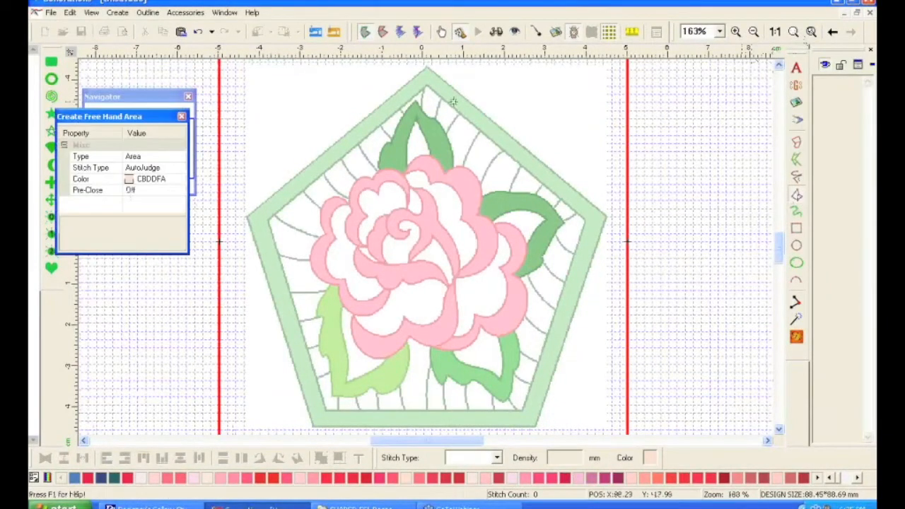
left_click(427, 68)
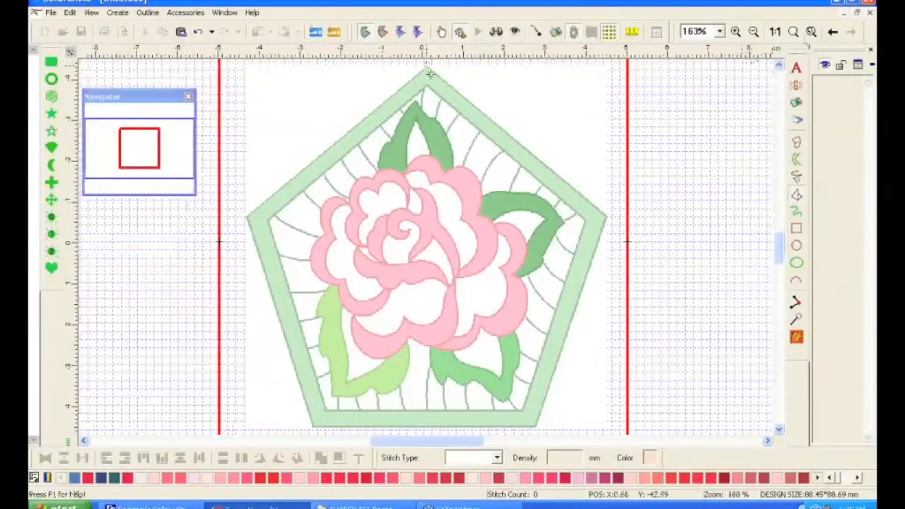
left_click(607, 217)
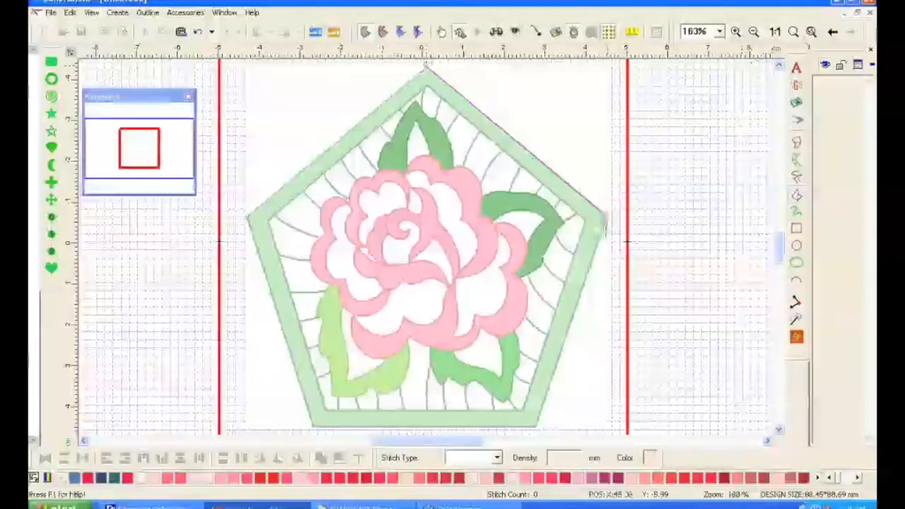
left_click(535, 426)
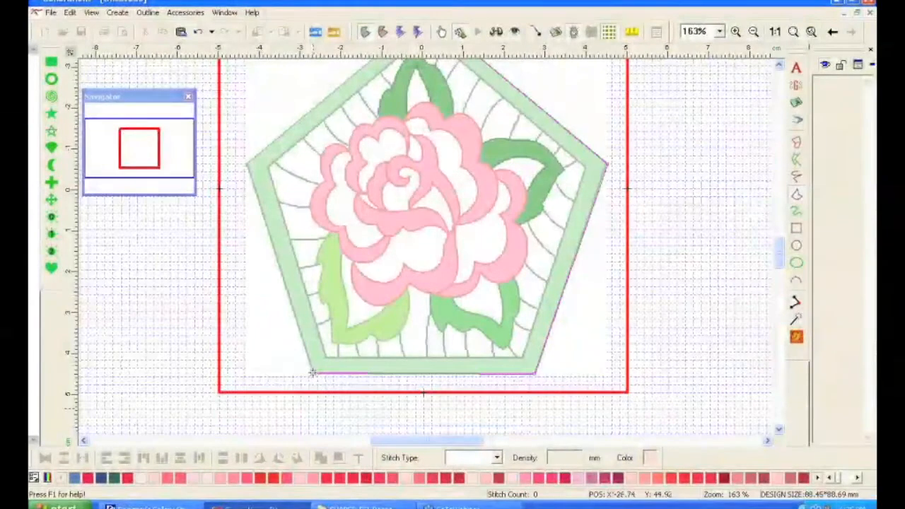
left_click(310, 373)
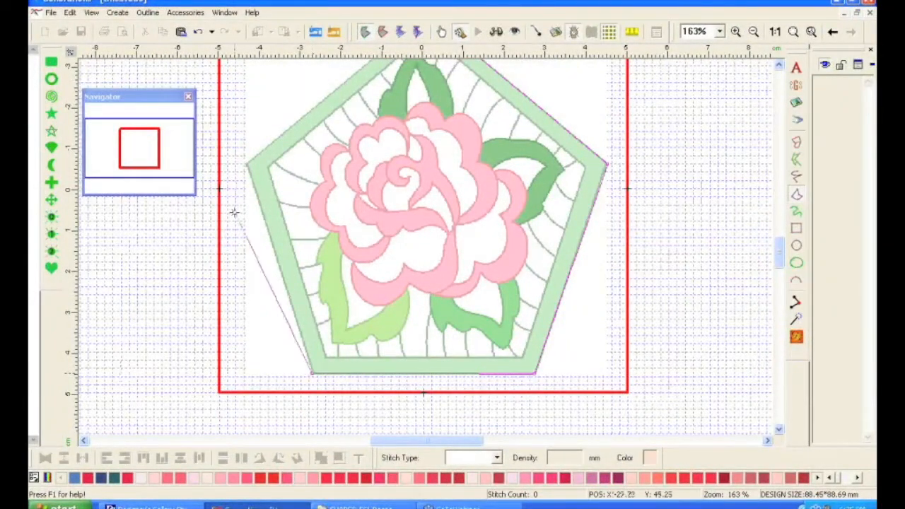
left_click(248, 165)
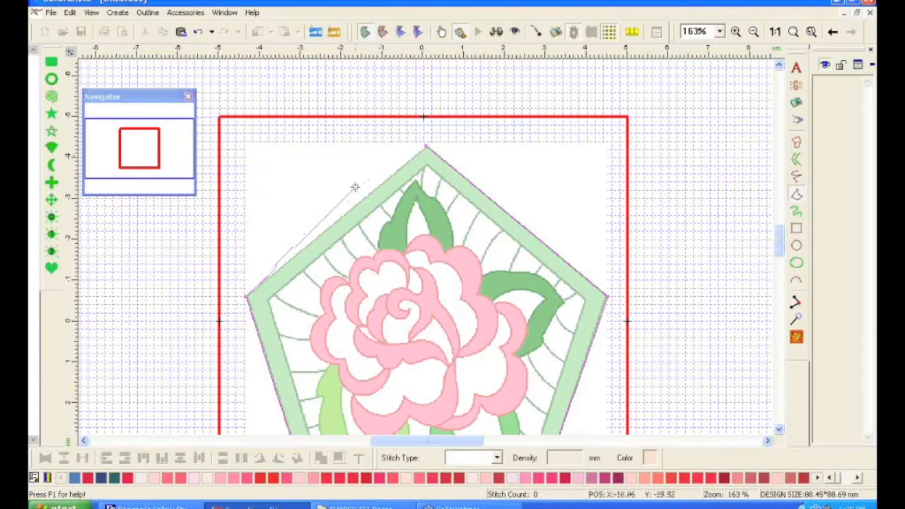
left_click(426, 150)
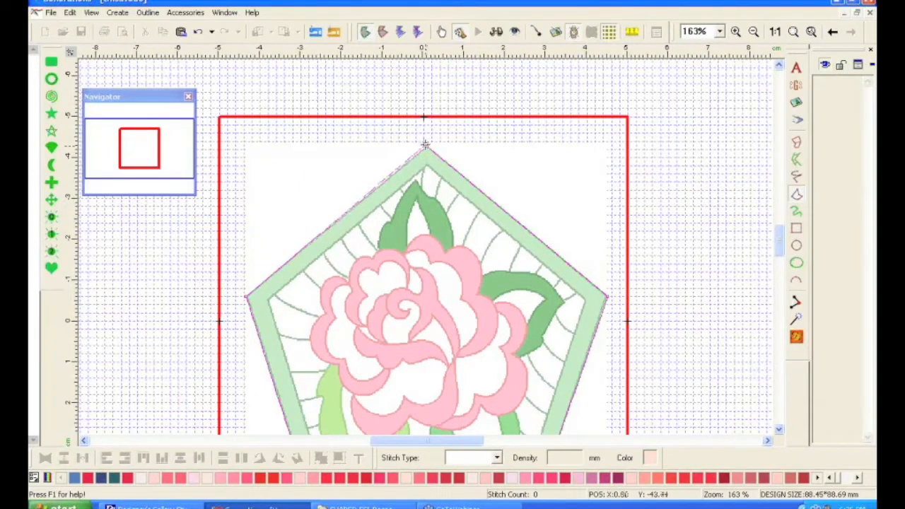
right_click(425, 148)
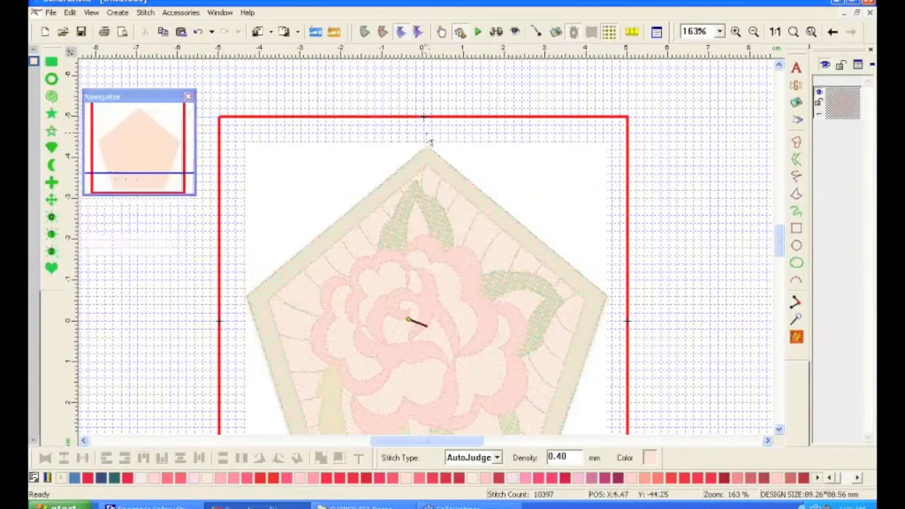
Create a Run stitch outline from the pentagon area's outside border with an offset of 0, and generate its stitches
left_click_drag(780, 235, 781, 239)
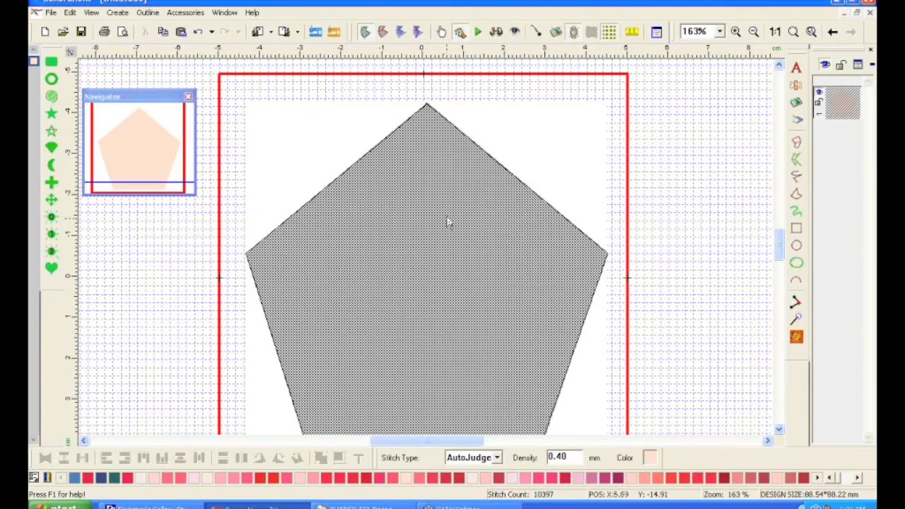
right_click(447, 221)
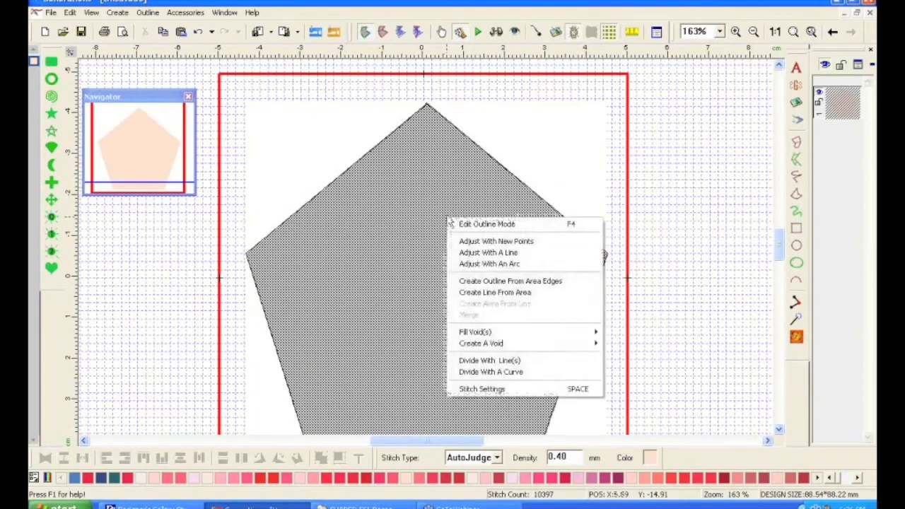
left_click(469, 282)
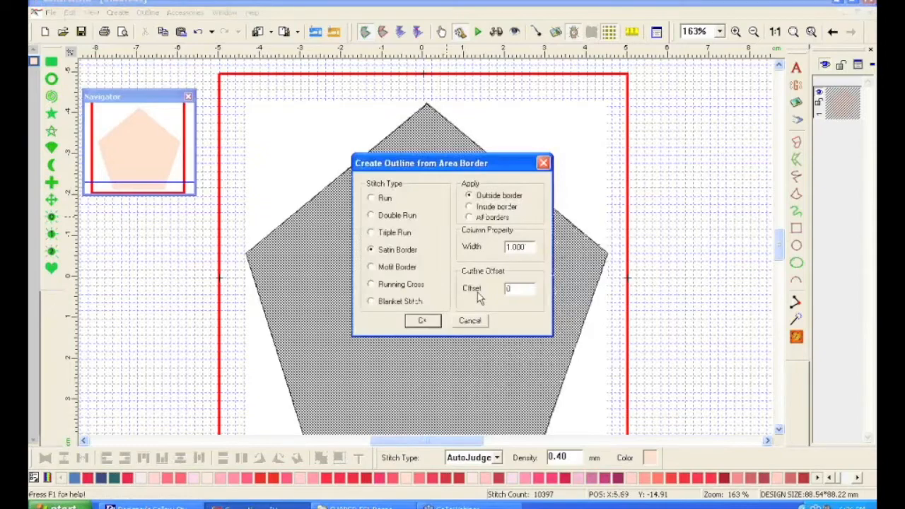
left_click(382, 200)
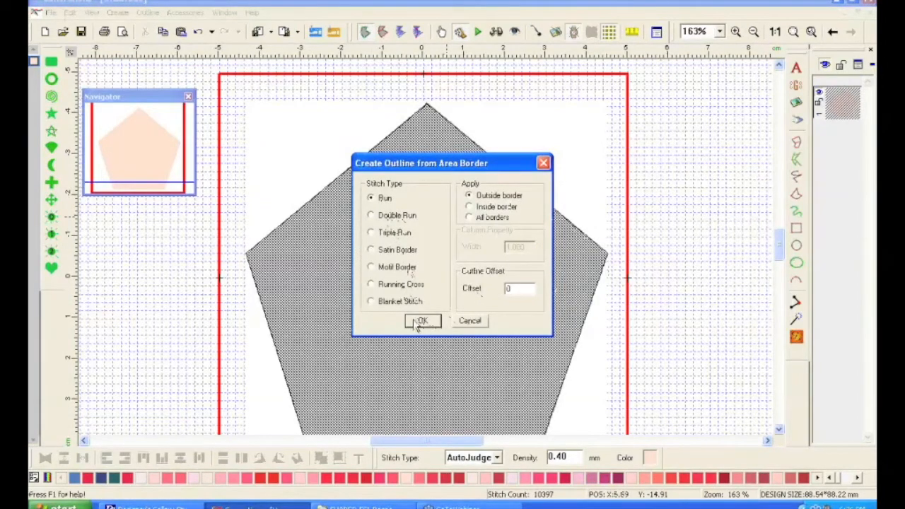
left_click(418, 322)
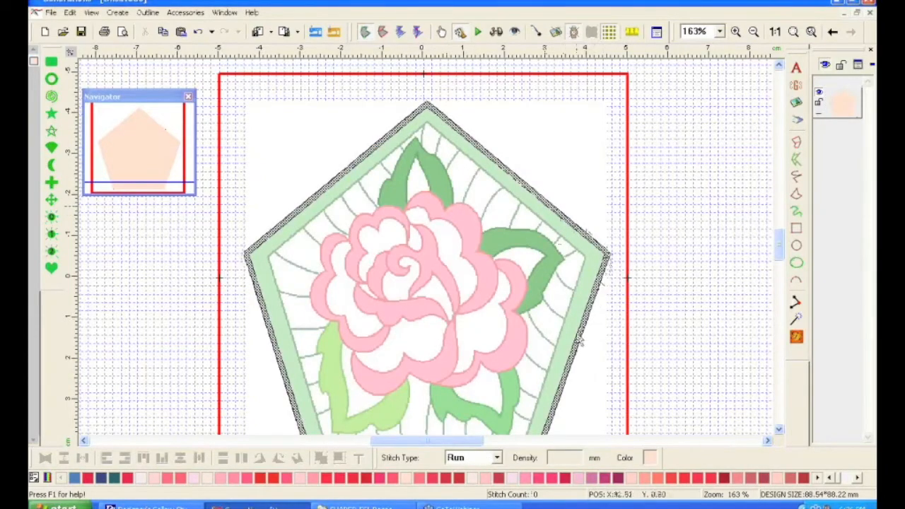
left_click(796, 337)
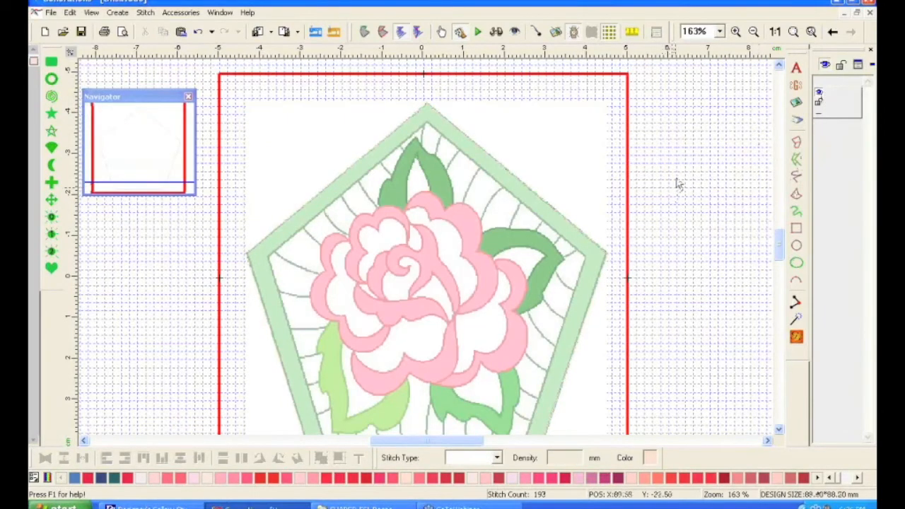
Select the pentagon's run outline and hide the rose template image behind it
left_click(841, 110)
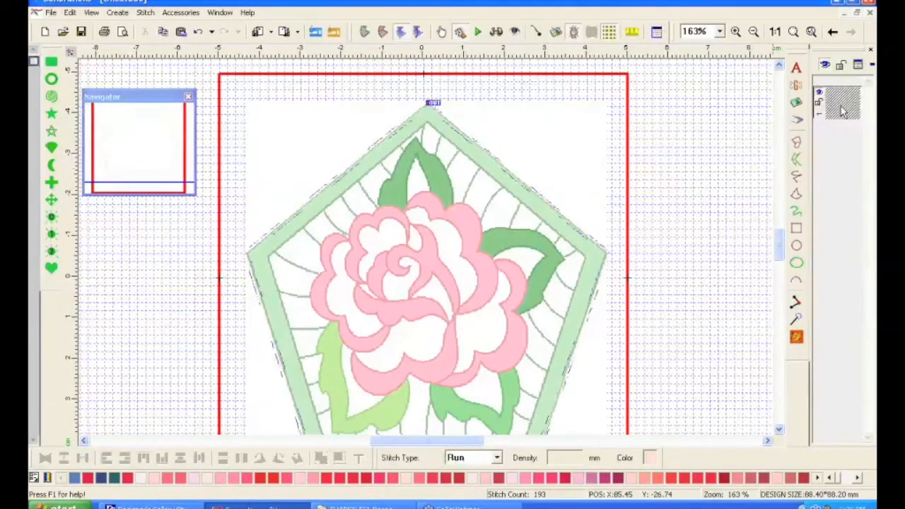
left_click(556, 33)
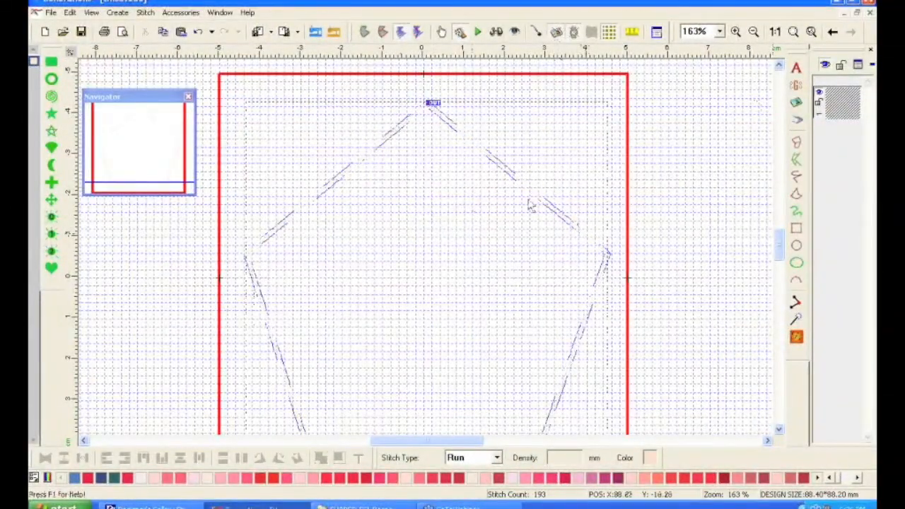
left_click_drag(780, 250, 780, 246)
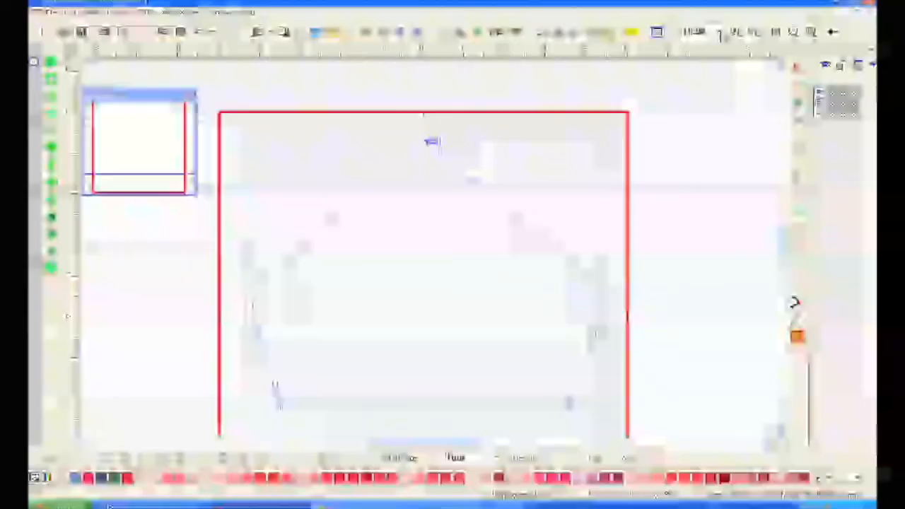
Draw a Double Run Free Hand Line zigzagging in horizontal rows 2 mm apart from the pentagon's apex to its widest part, about 79 by 32 mm
left_click(718, 32)
left_click(691, 99)
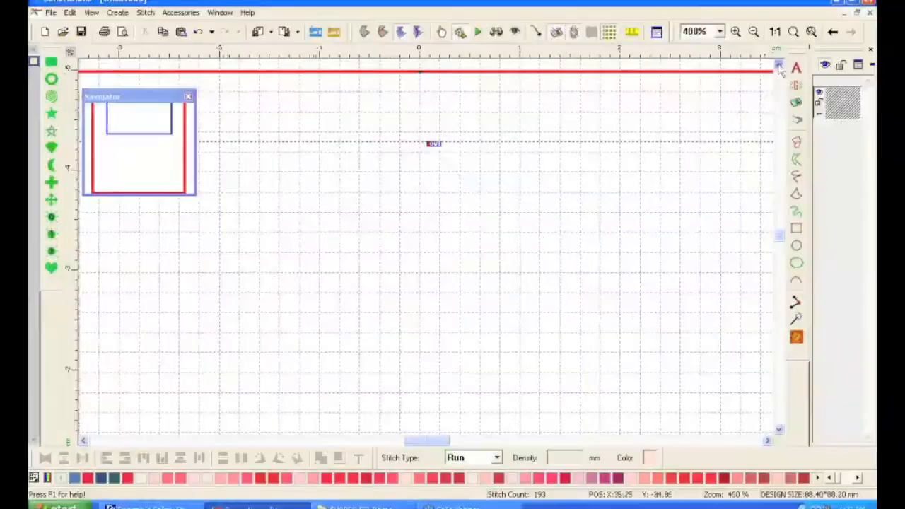
left_click(797, 178)
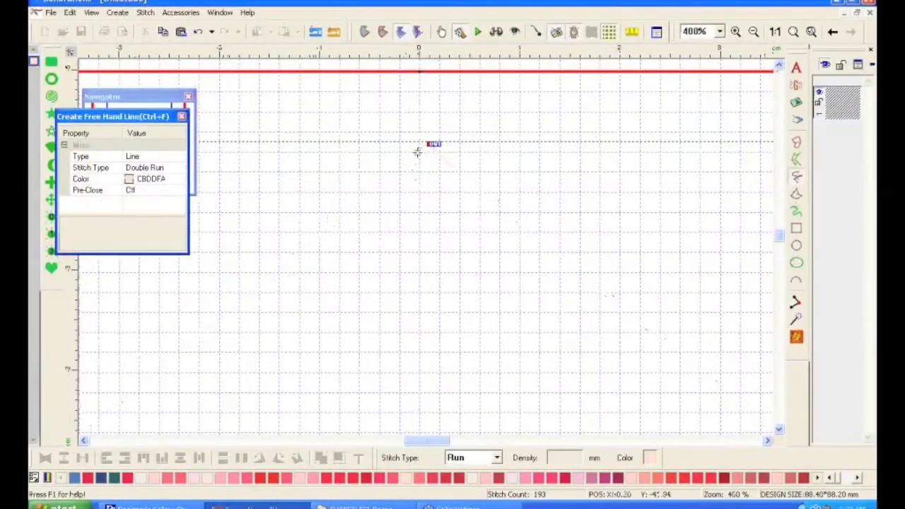
key("Escape")
left_click_drag(418, 150, 437, 152)
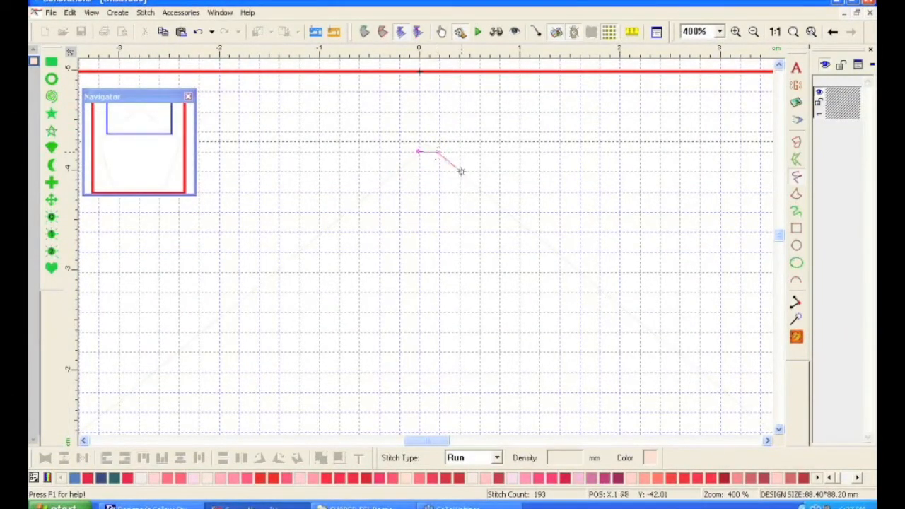
mouse_move(460, 170)
left_mouse_down()
mouse_move(399, 171)
mouse_move(373, 193)
left_mouse_up()
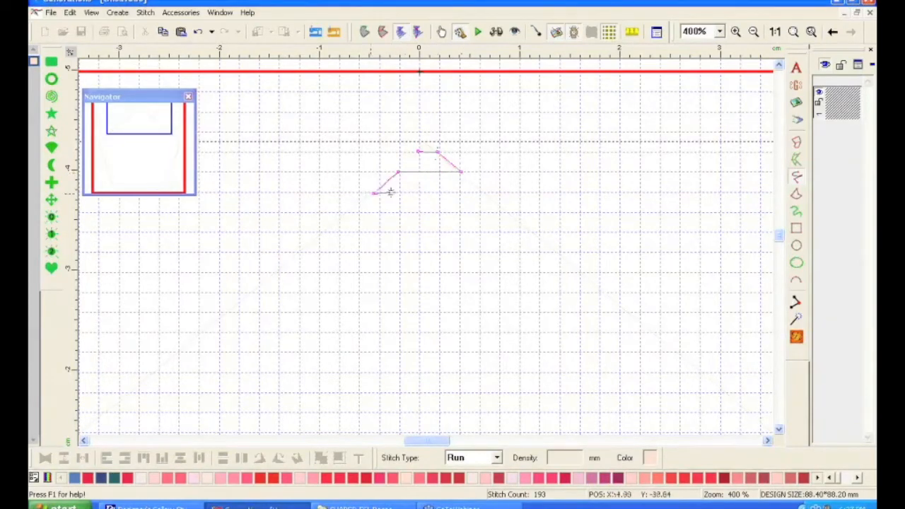
left_click_drag(480, 193, 508, 212)
left_click(508, 212)
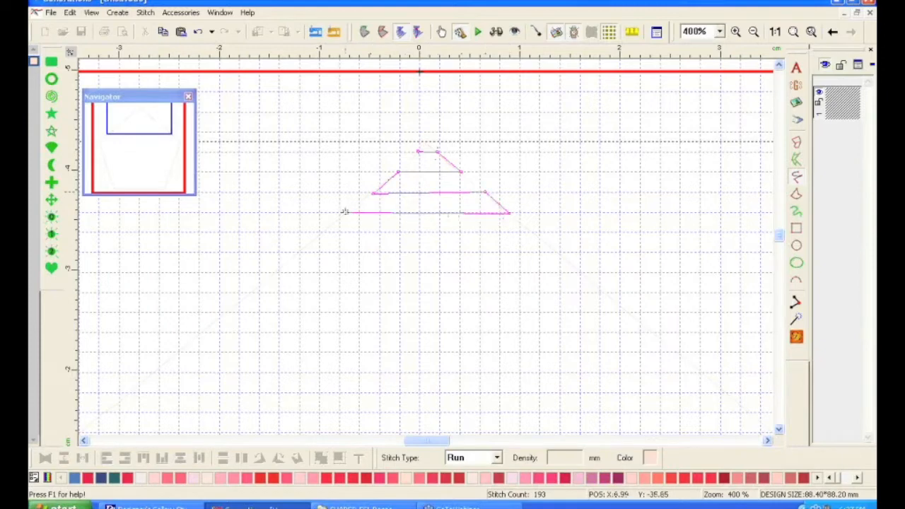
left_click(346, 212)
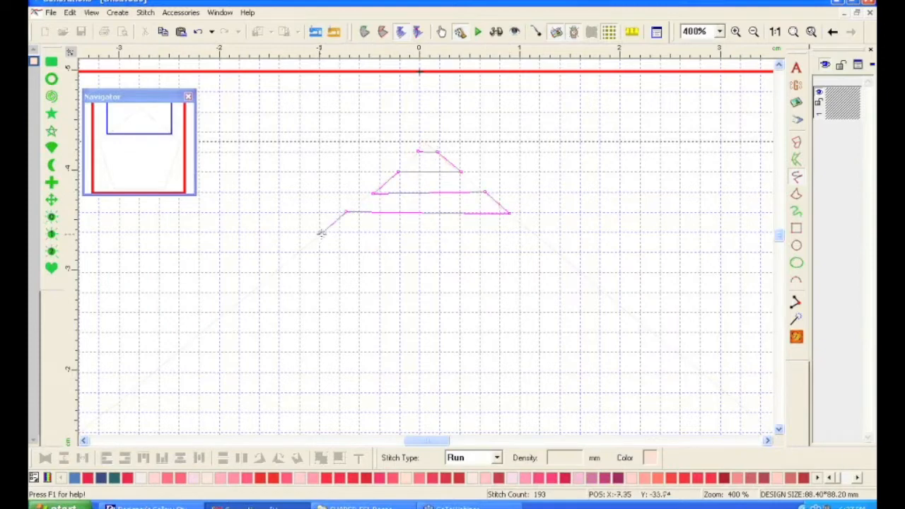
left_click(534, 232)
left_click(299, 252)
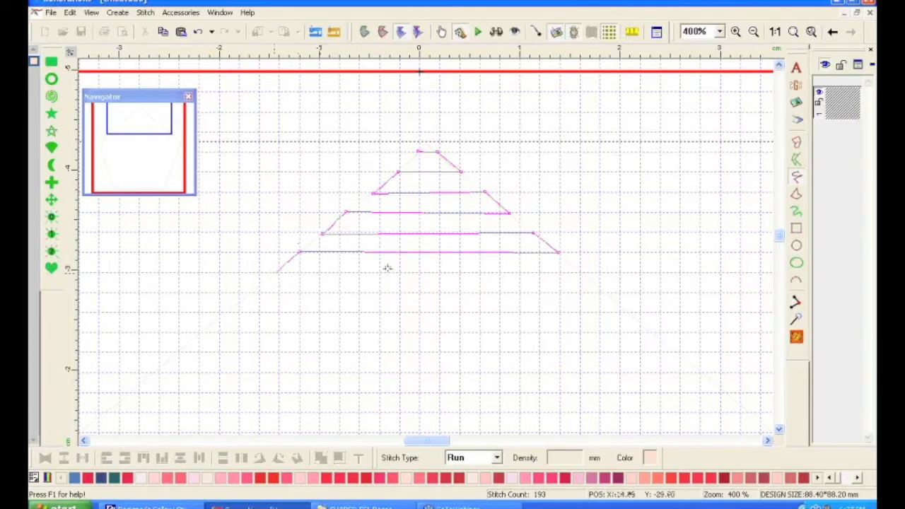
left_click(582, 272)
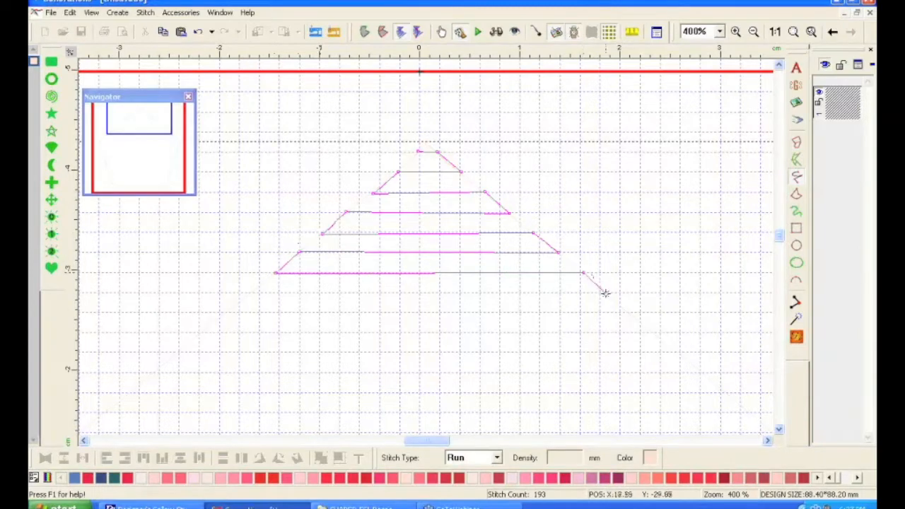
left_click(604, 294)
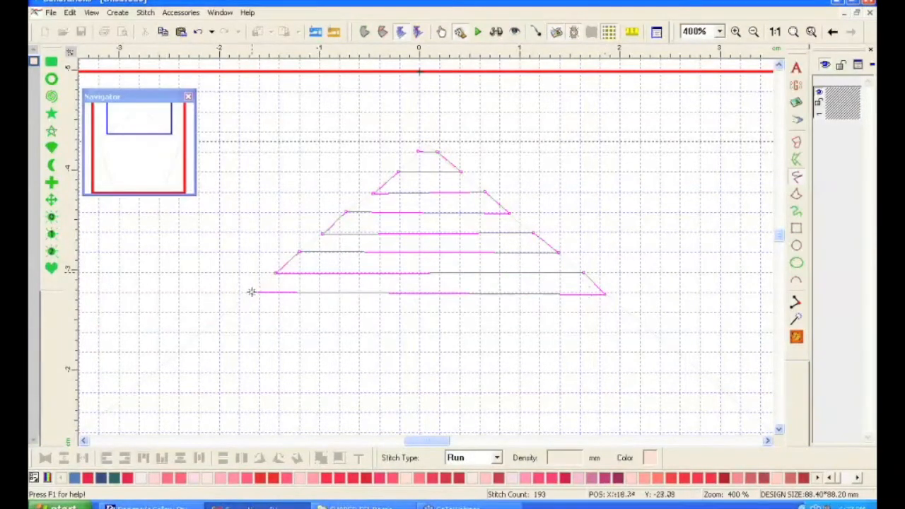
left_click(227, 312)
left_click(627, 312)
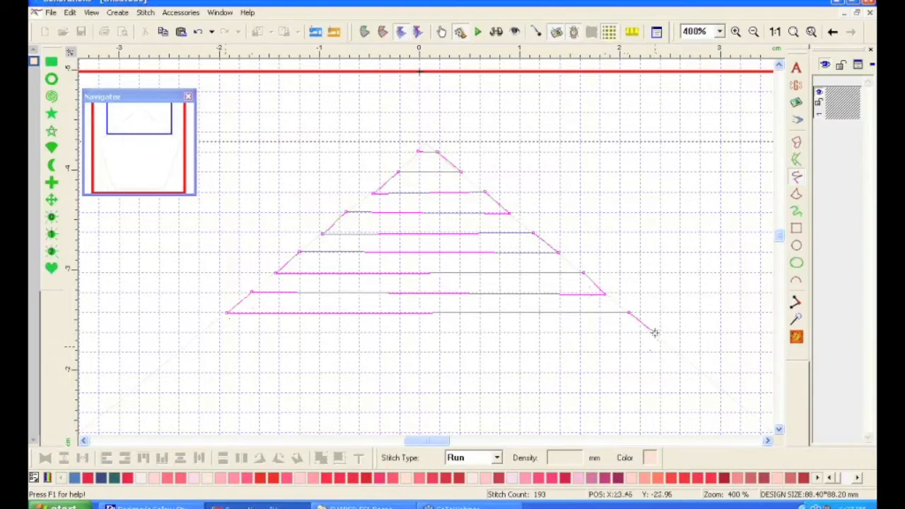
left_click(650, 334)
left_click(198, 333)
left_click(178, 353)
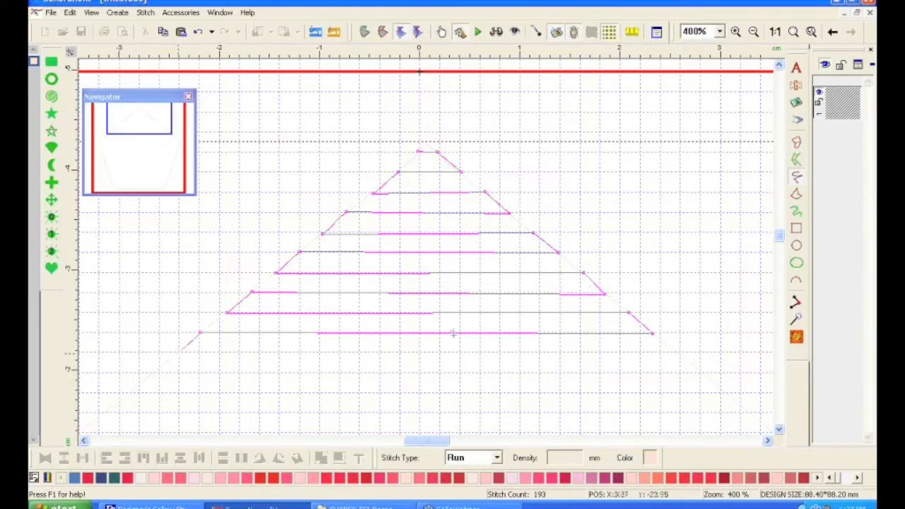
left_click(678, 352)
left_click(704, 374)
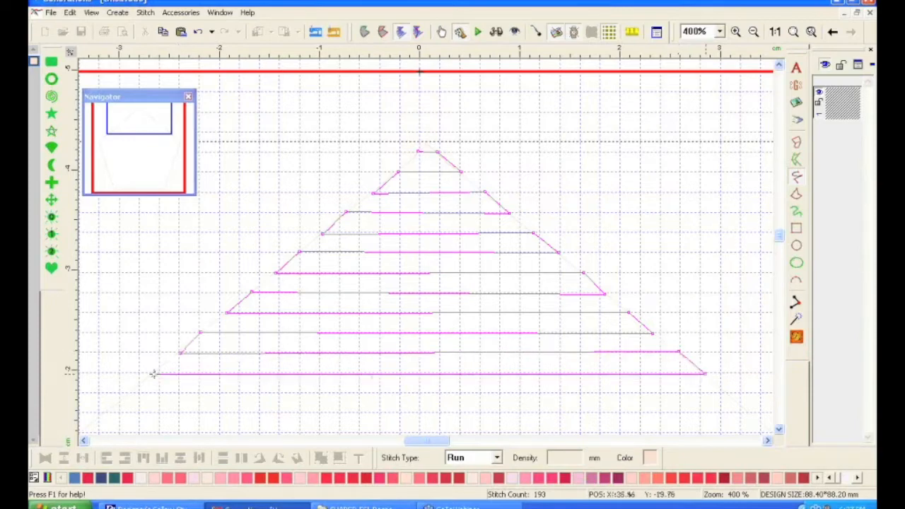
left_click(152, 373)
left_click(130, 392)
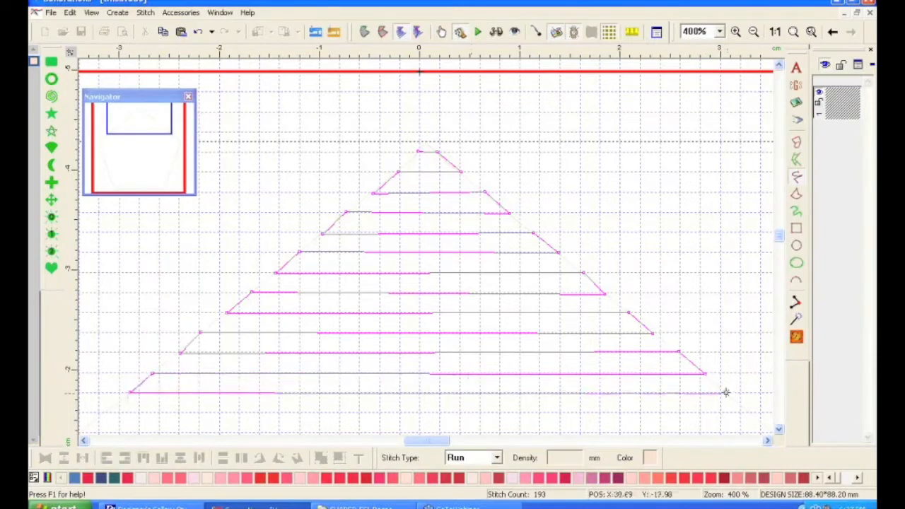
left_click(725, 393)
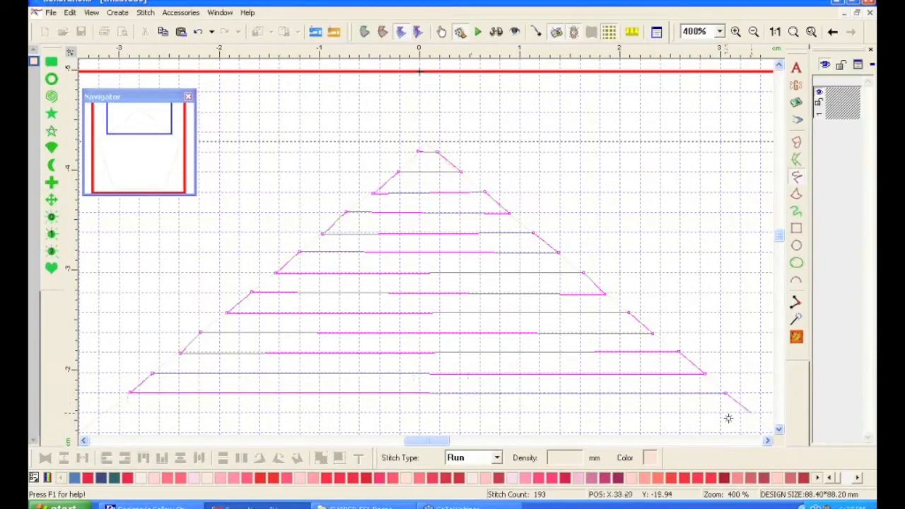
left_click(751, 412)
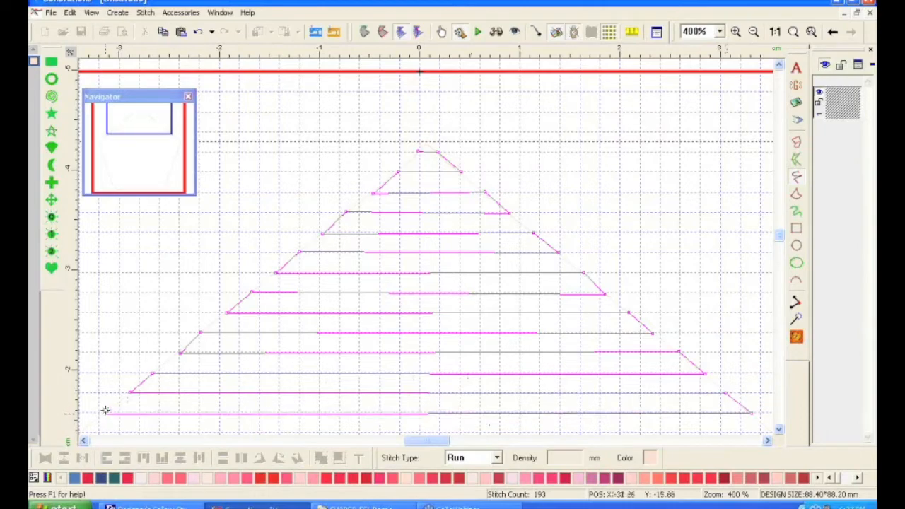
left_click(105, 410)
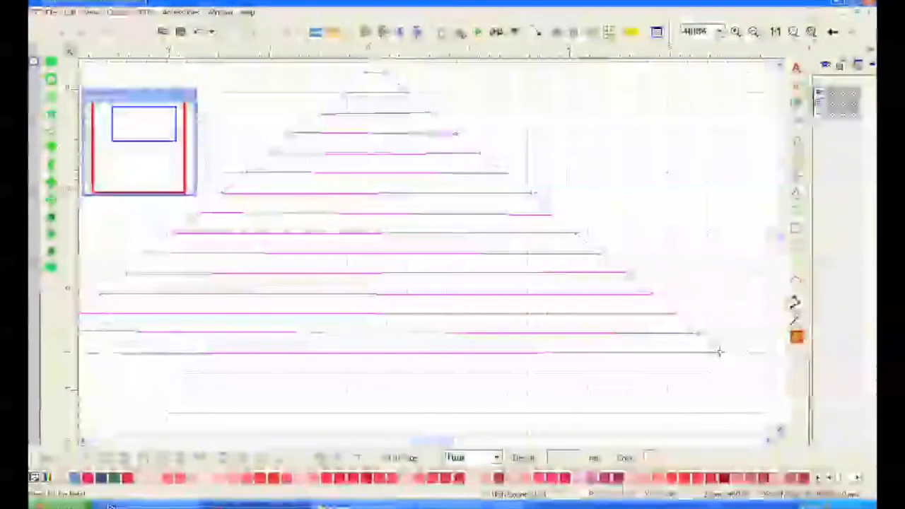
left_click(721, 351)
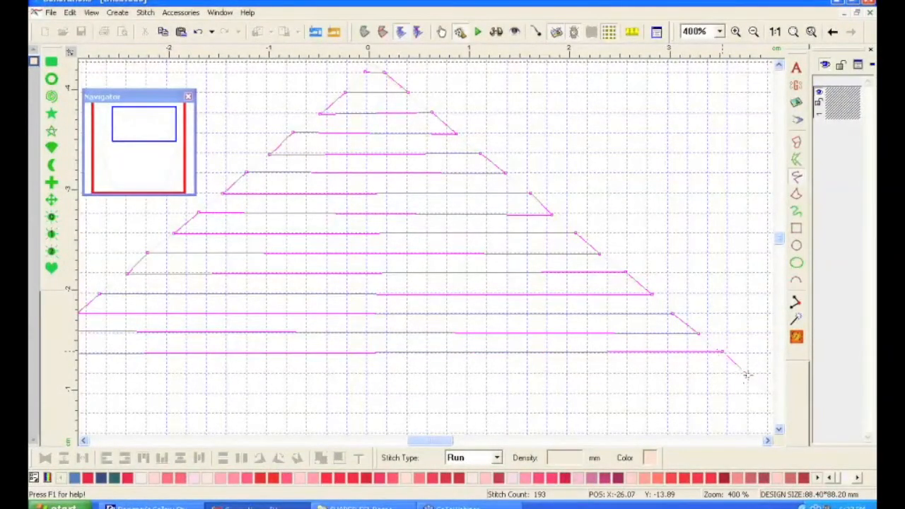
left_click(747, 375)
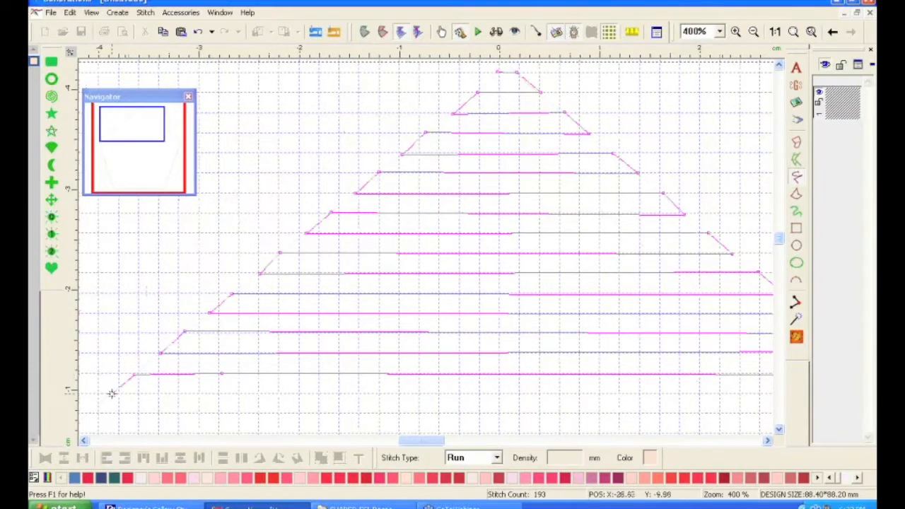
left_click(113, 393)
left_click(545, 394)
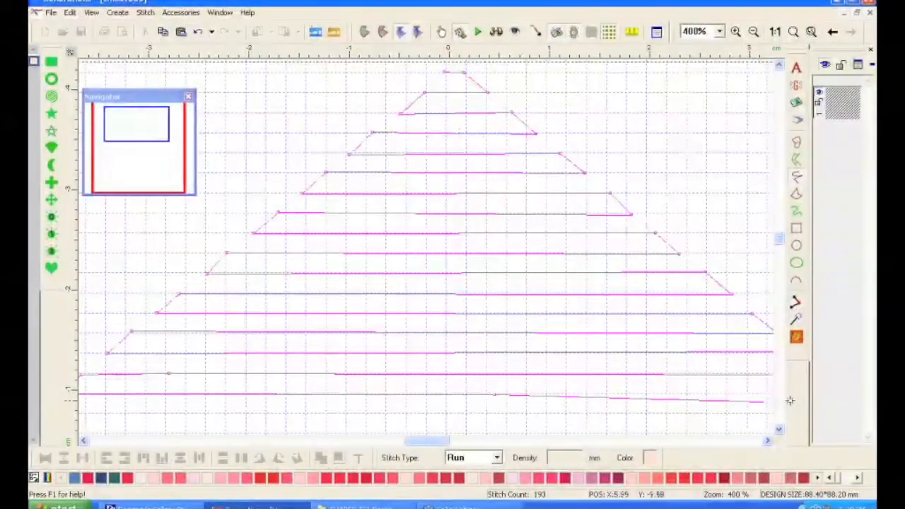
left_click(664, 393)
key("Return")
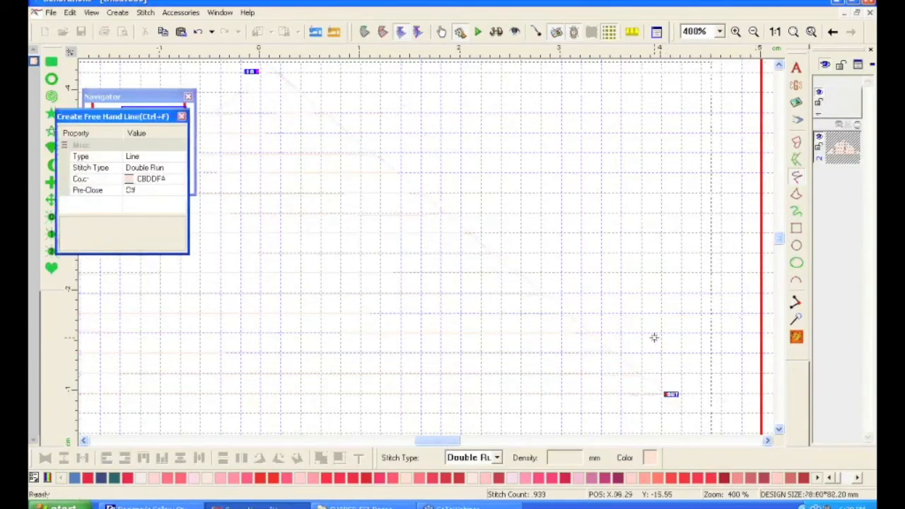
Colour the horizontal zigzag line crimson and deselect it
left_click(565, 478)
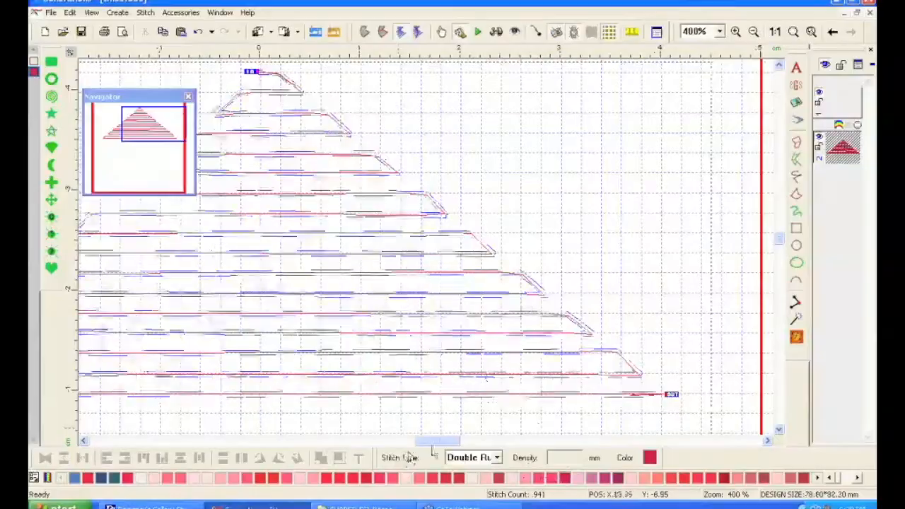
left_click_drag(433, 441, 427, 441)
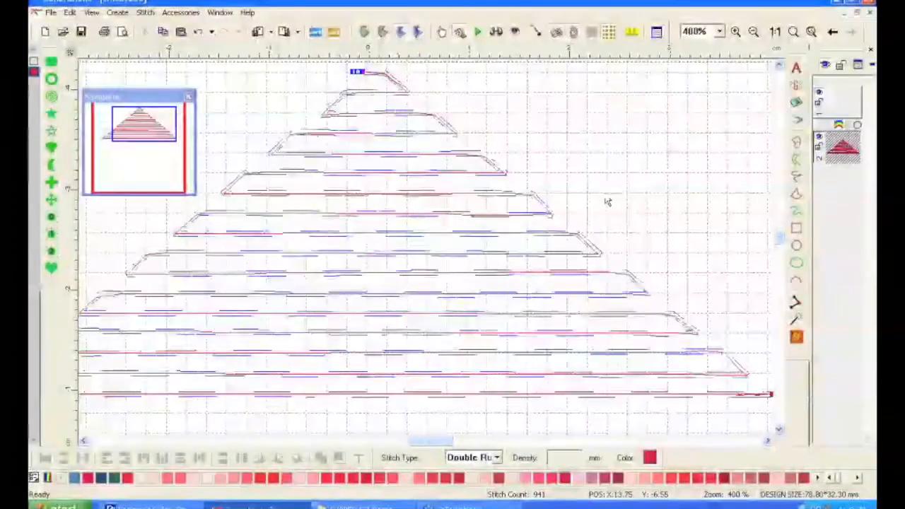
left_click(617, 168)
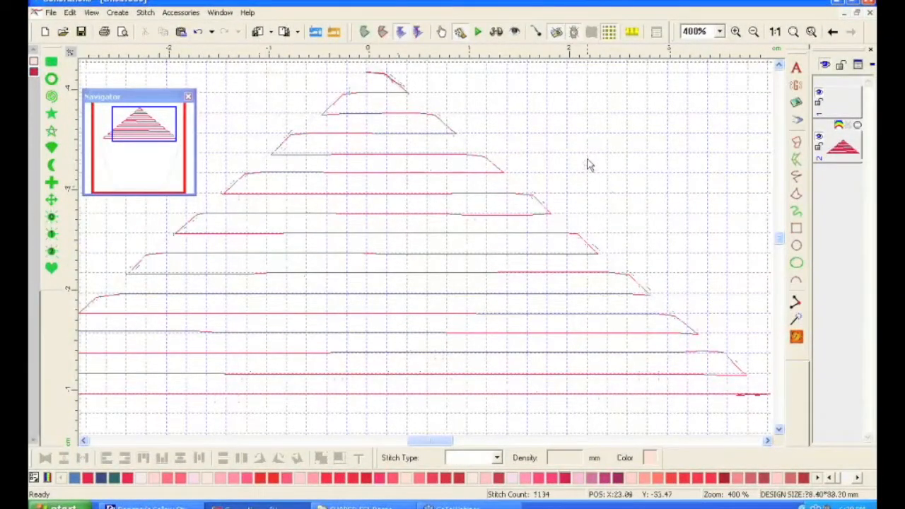
Draw a Double Run Free Hand Line zigzagging in vertical lines 2 mm apart across the triangle's right half, about 40 by 33 mm
left_click(767, 440)
left_click(768, 441)
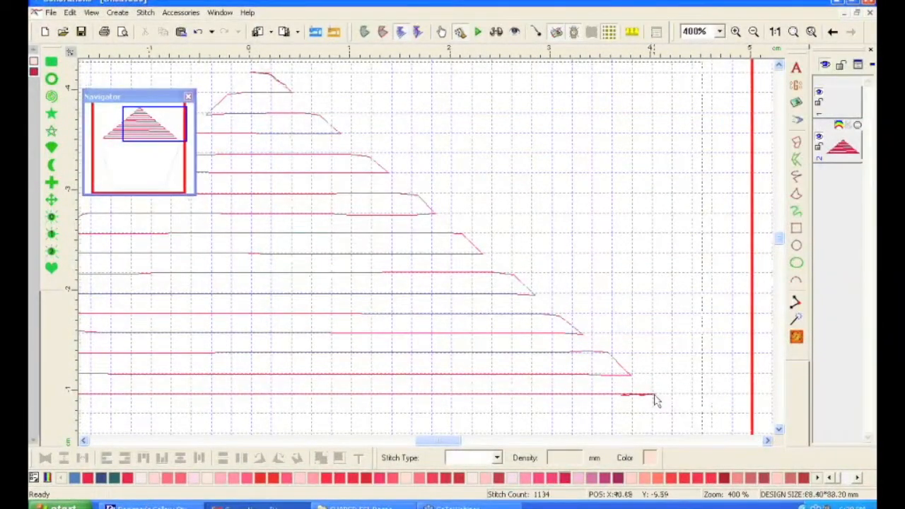
left_click(795, 180)
left_click(631, 376)
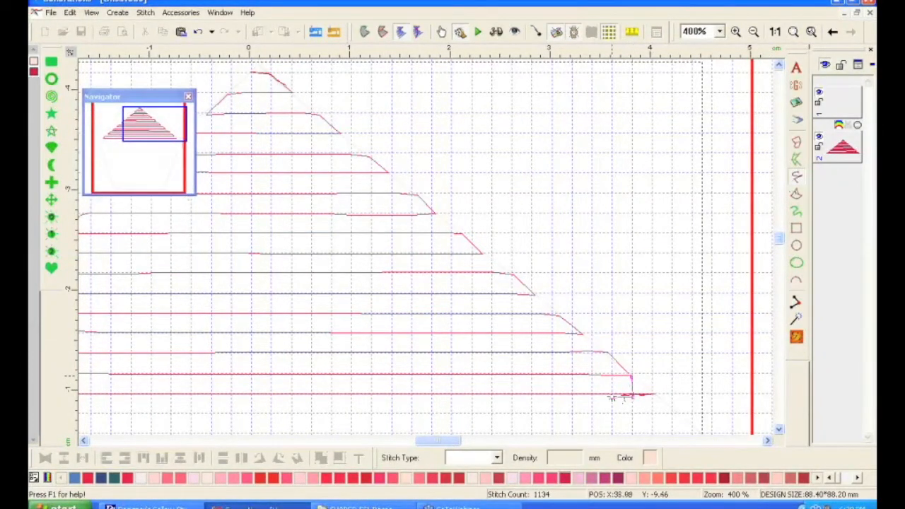
left_click(590, 339)
left_click(591, 397)
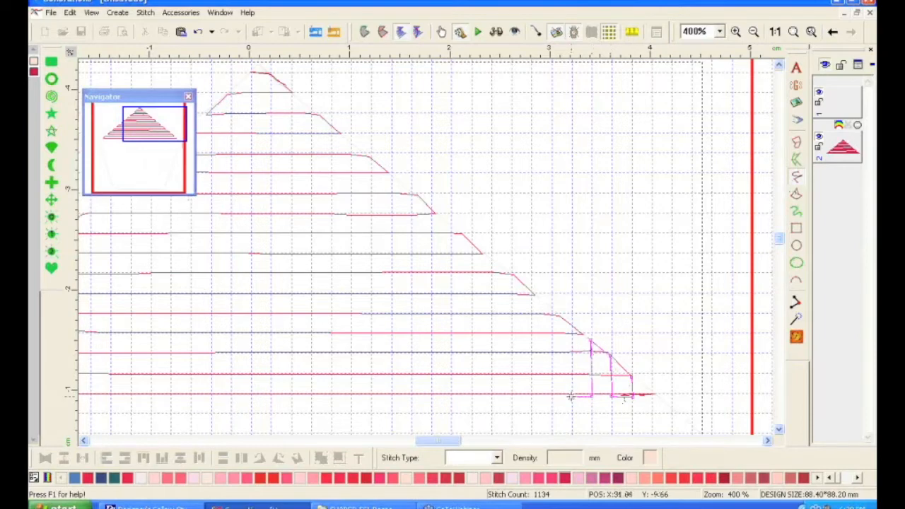
left_click(571, 396)
left_click(572, 326)
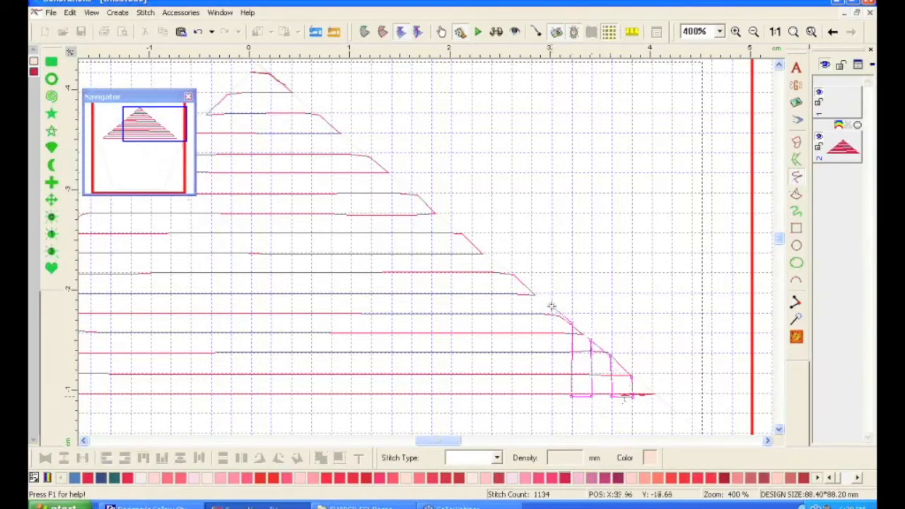
left_click(551, 306)
left_click(530, 394)
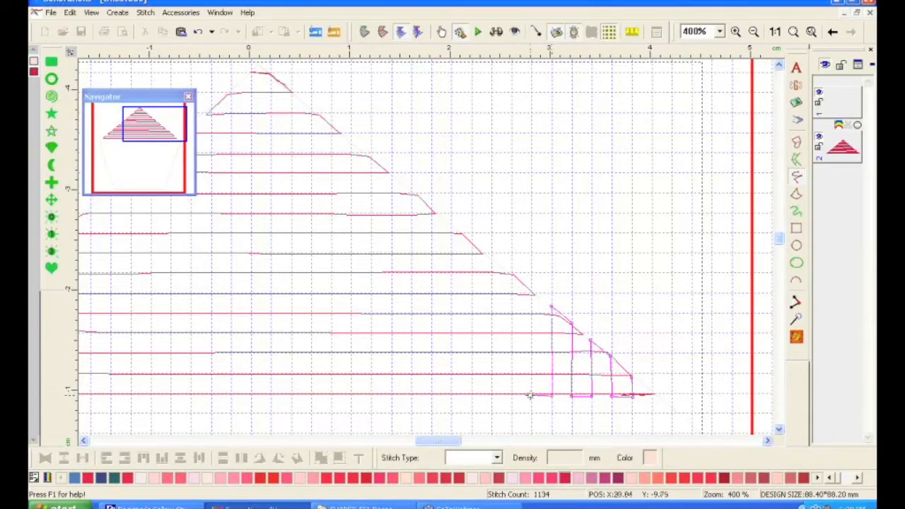
left_click(530, 396)
left_click(530, 293)
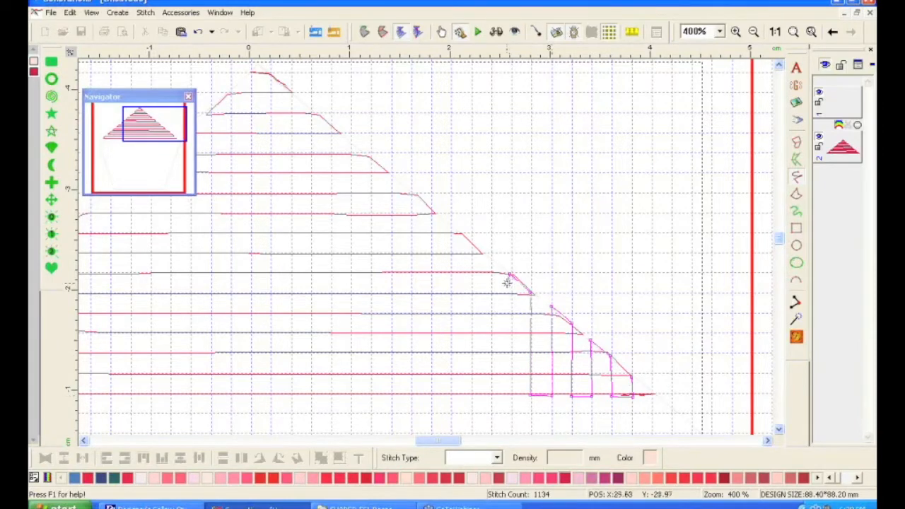
left_click(509, 275)
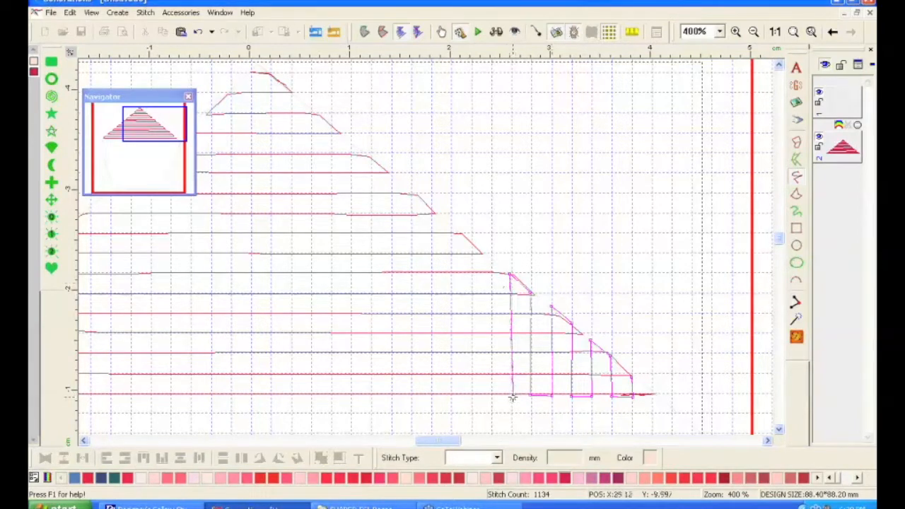
left_click(491, 394)
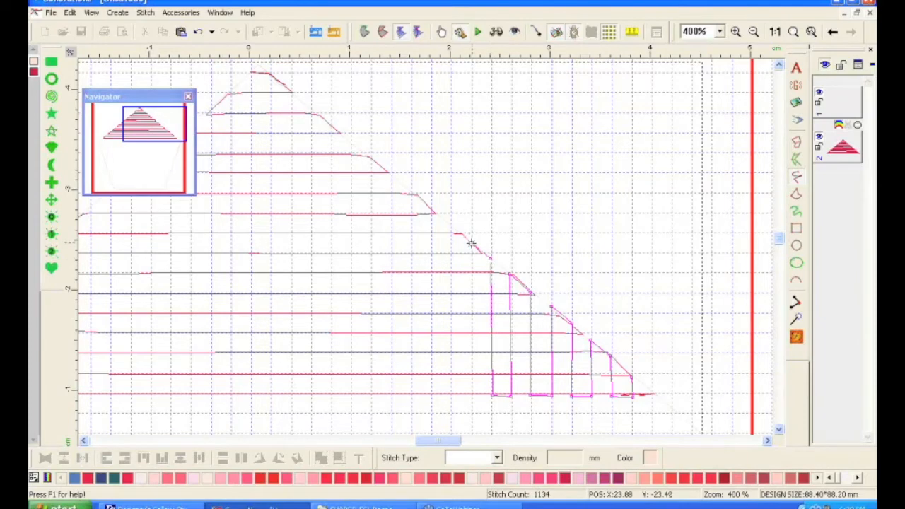
left_click(471, 243)
left_click(469, 396)
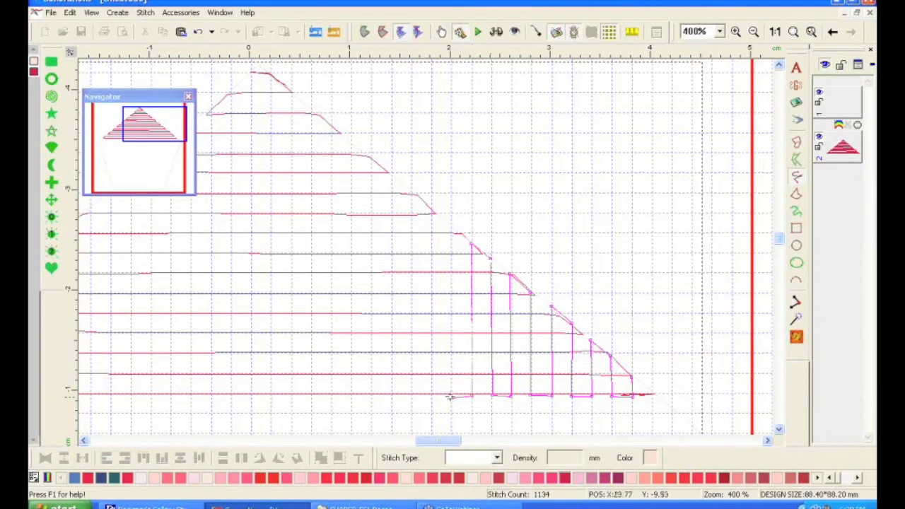
left_click(453, 353)
left_click(449, 228)
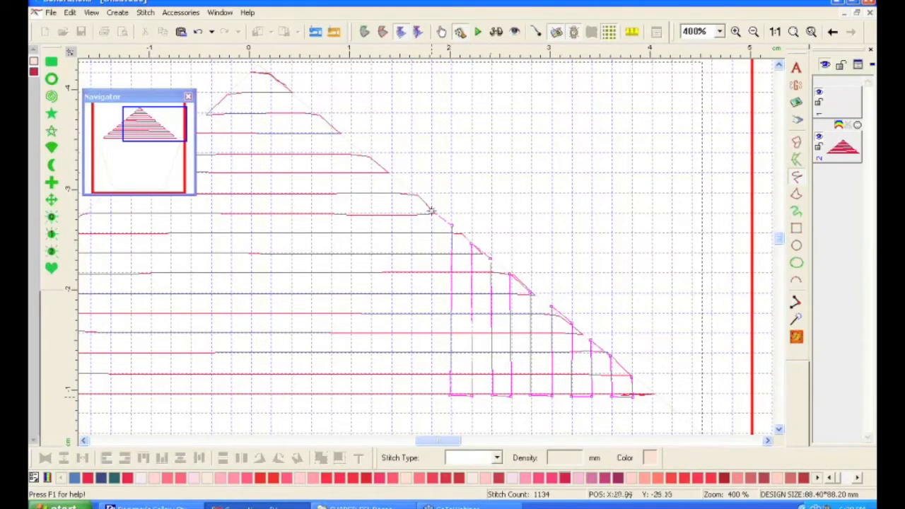
left_click(432, 212)
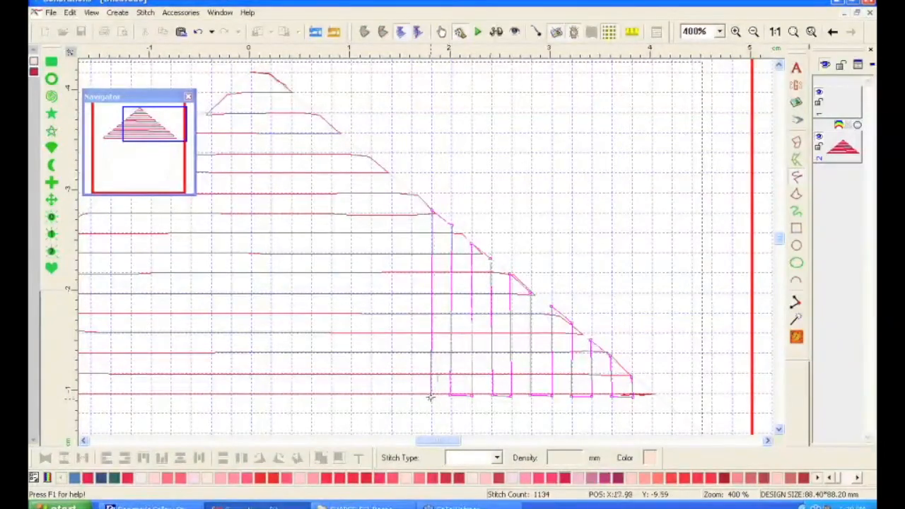
left_click(410, 396)
left_click(412, 193)
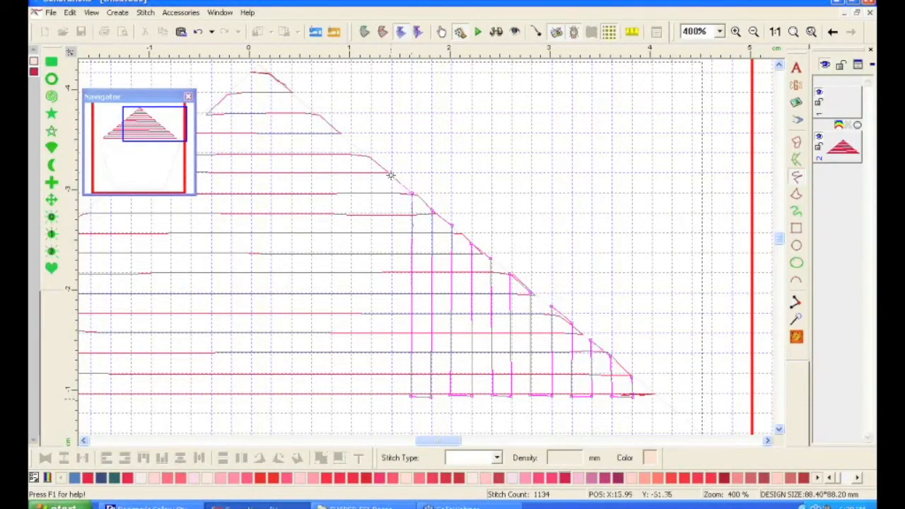
left_click(391, 176)
left_click(391, 396)
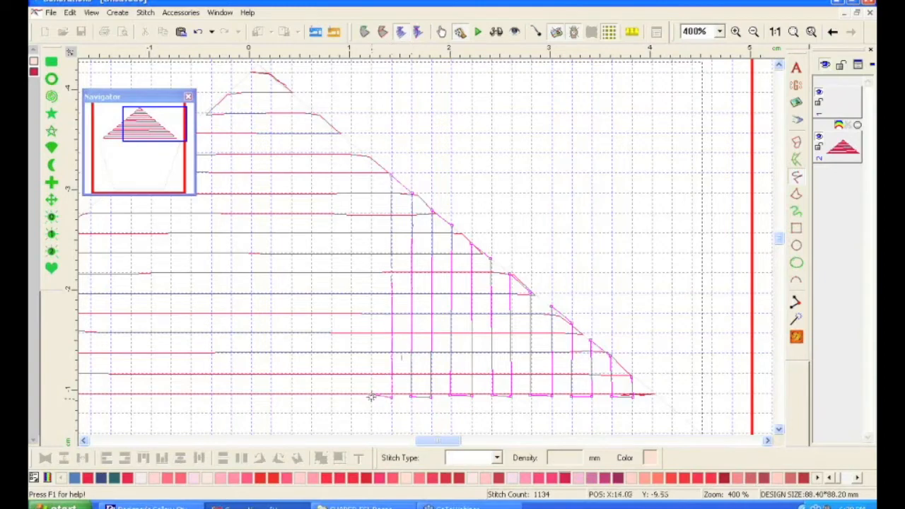
left_click(370, 398)
left_click(370, 157)
left_click(350, 144)
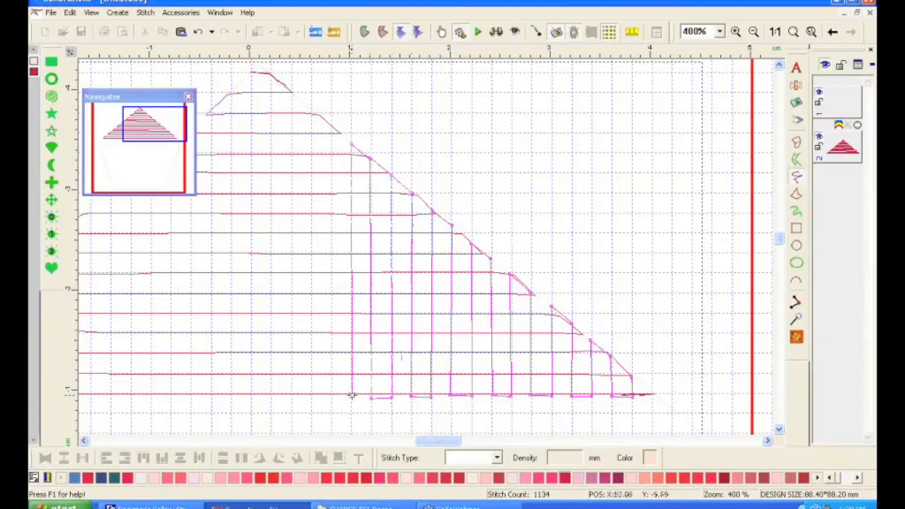
left_click(351, 395)
left_click(330, 396)
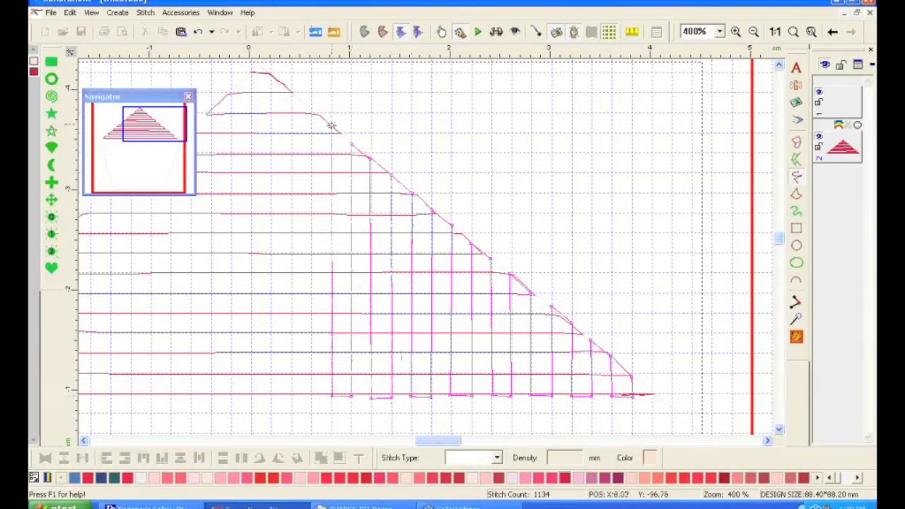
left_click(331, 126)
left_click(291, 394)
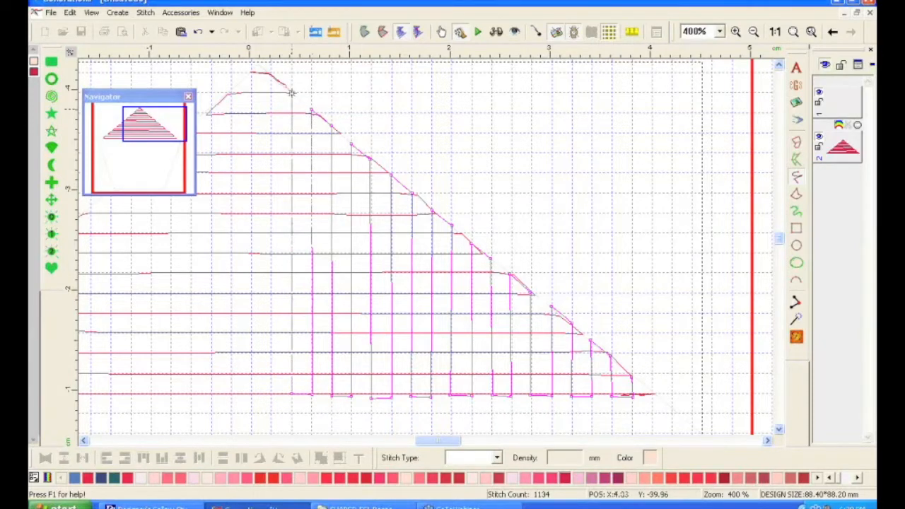
left_click(270, 73)
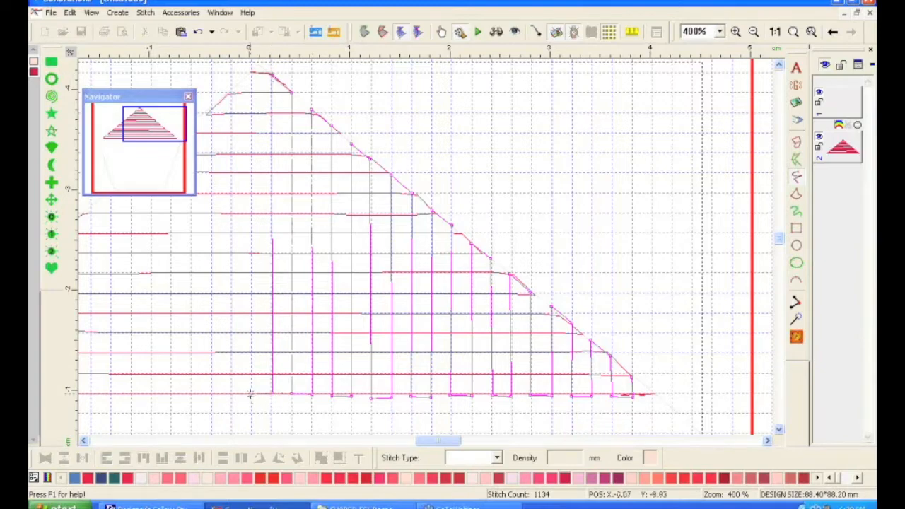
scroll(229, 144, "up", 2)
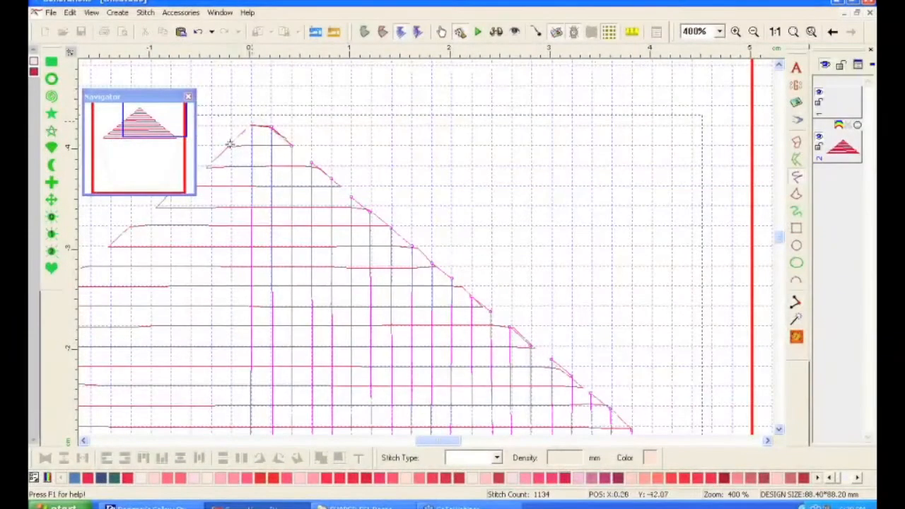
left_click(230, 144)
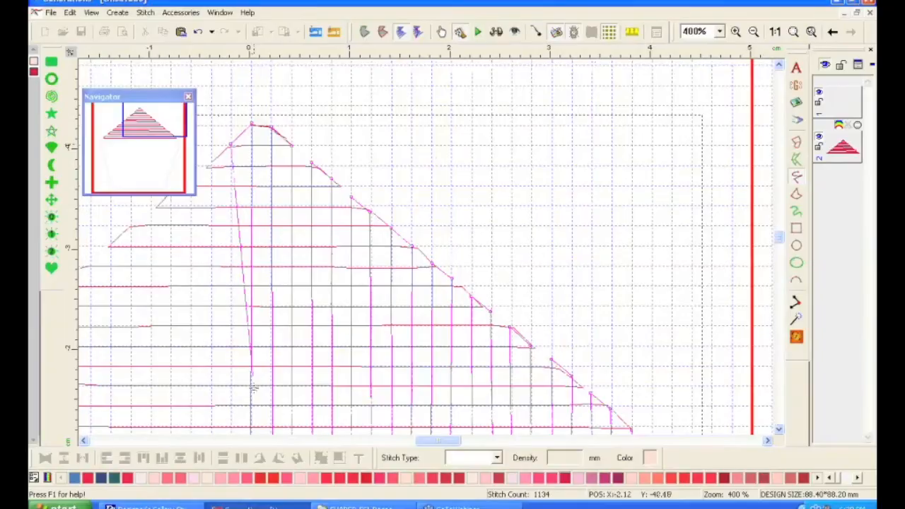
left_click(230, 315)
right_click(231, 316)
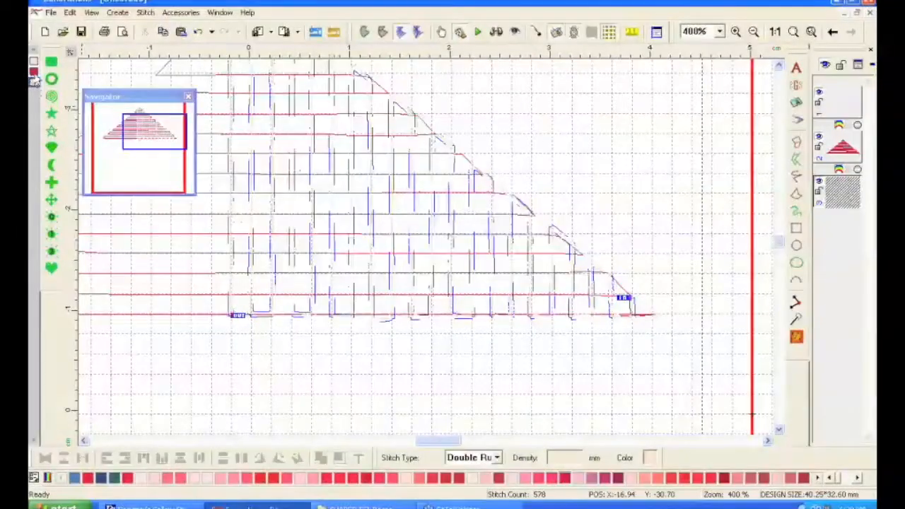
Colour the vertical zigzag line and the pentagon's run outline deep pink to match the horizontal lines
left_click_drag(34, 83, 32, 74)
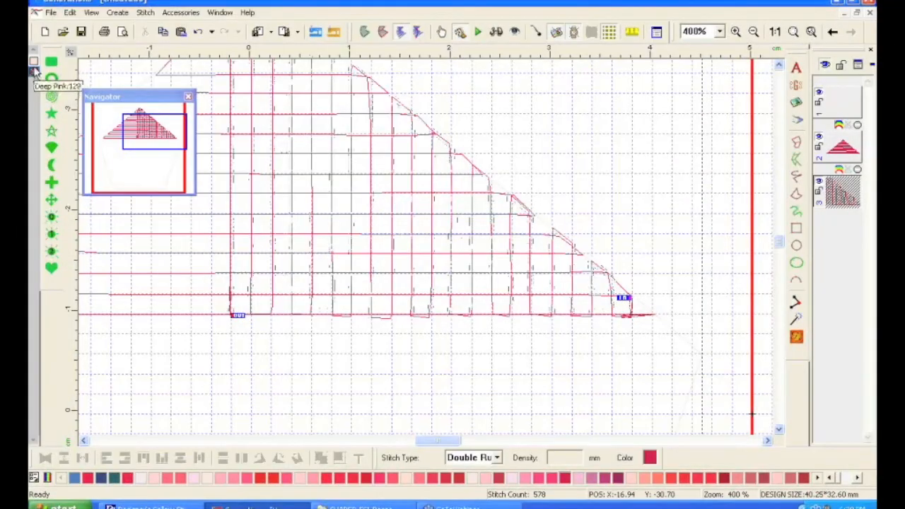
left_click(34, 63)
left_click_drag(35, 63, 34, 75)
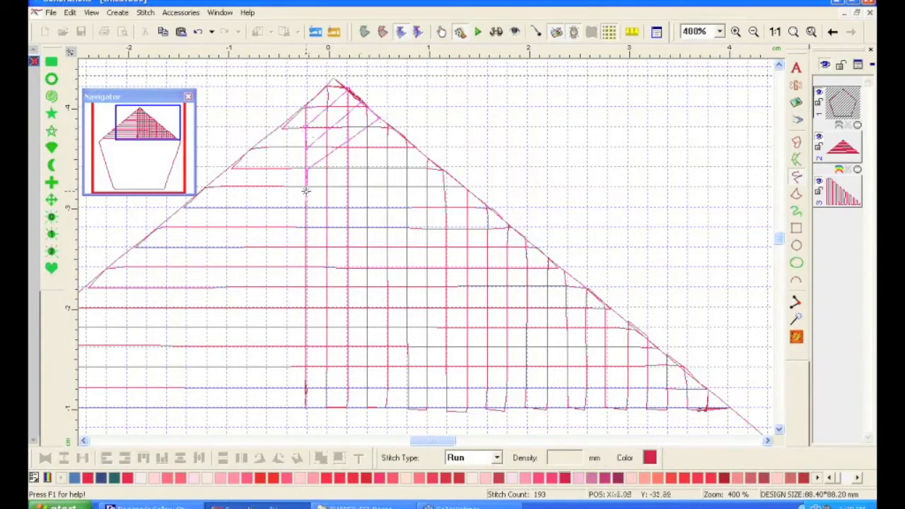
Draw a Double Run Free Hand Line zigzagging diagonally up to the right below the pentagon's apex, about 12 by 14 mm
left_click(408, 148)
left_click(307, 206)
left_click(305, 229)
right_click(425, 157)
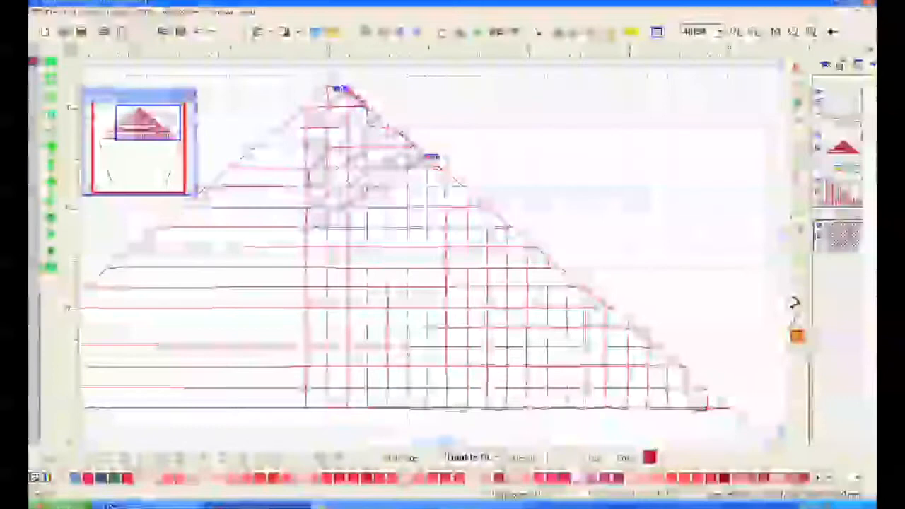
Draw an opposing diagonal Double Run Free Hand Line across the first diagonals, about 8 by 12 mm, and colour it deep pink
left_click(796, 178)
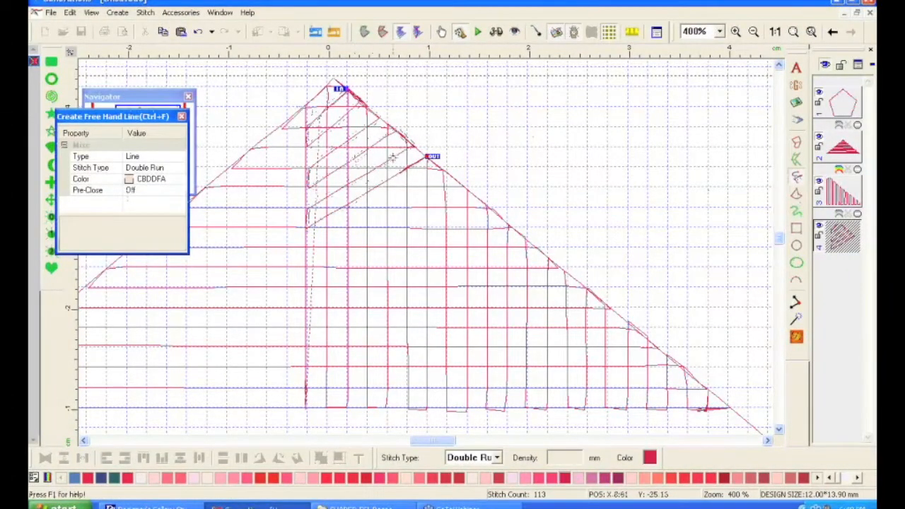
left_click(305, 203)
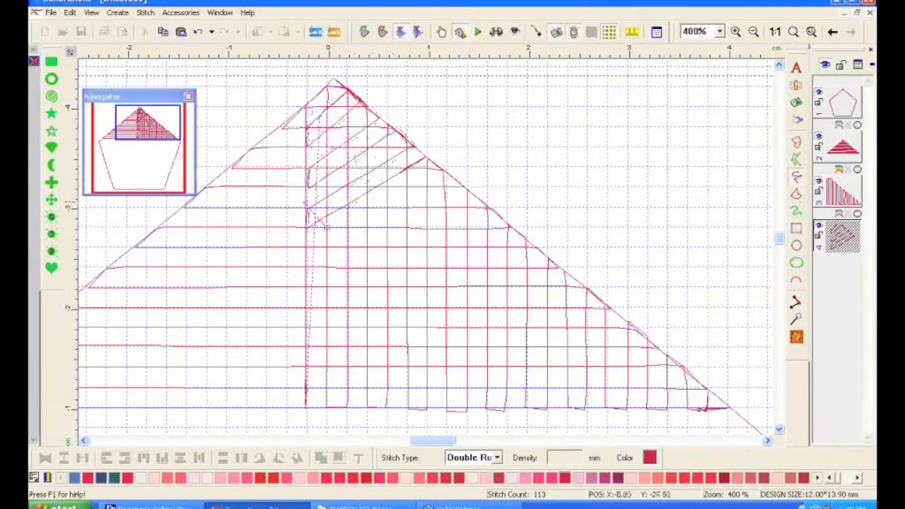
left_click(349, 206)
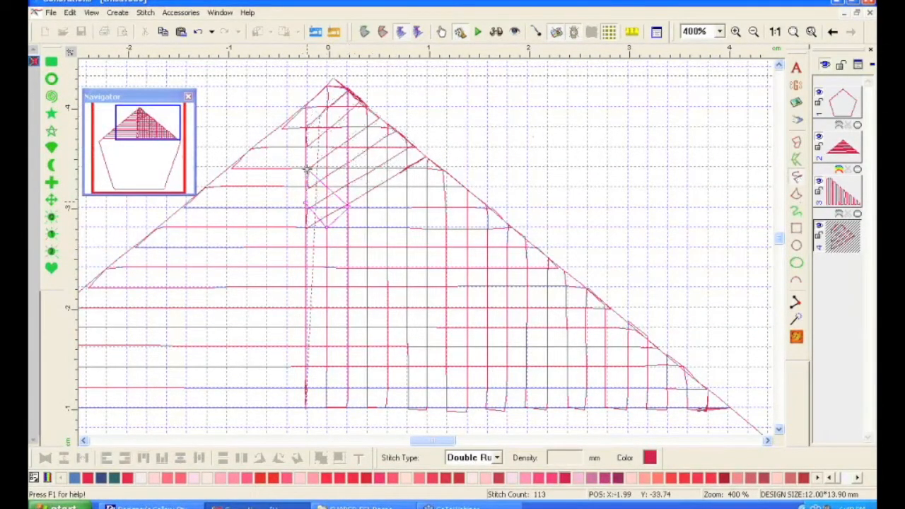
left_click(307, 169)
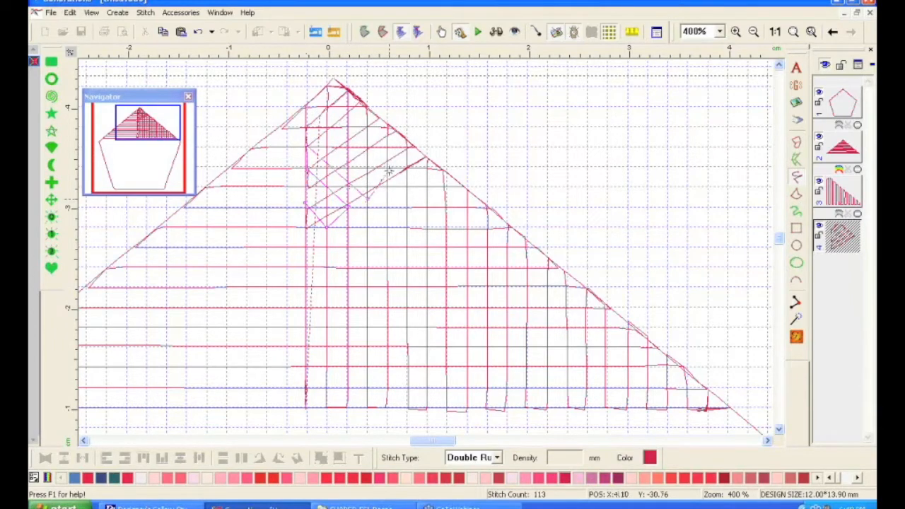
right_click(309, 111)
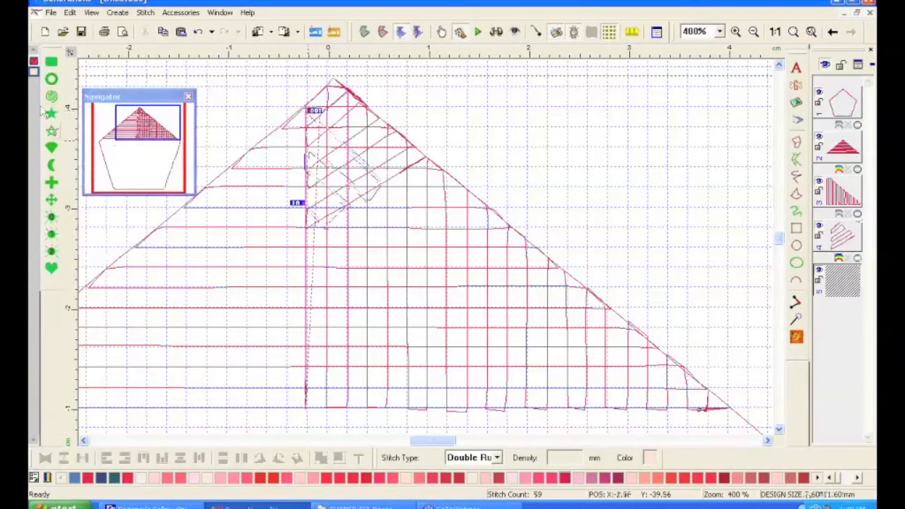
left_click(34, 62)
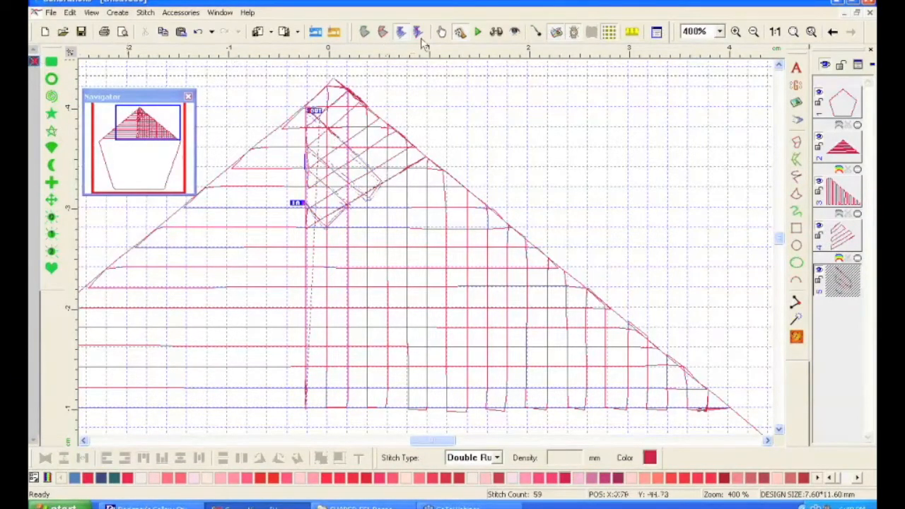
Preview the lace stitches realistically at 1:1 zoom, with nothing selected and the grid hidden
left_click(497, 36)
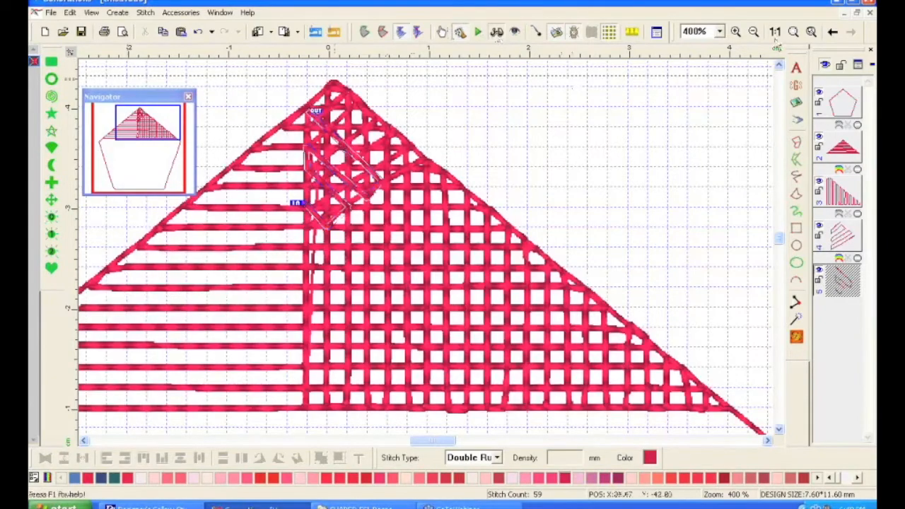
left_click(775, 32)
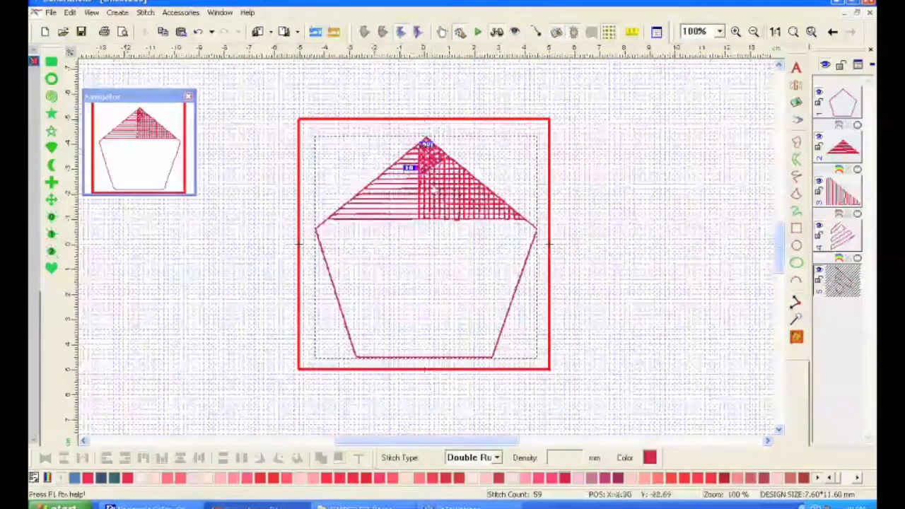
left_click(576, 131)
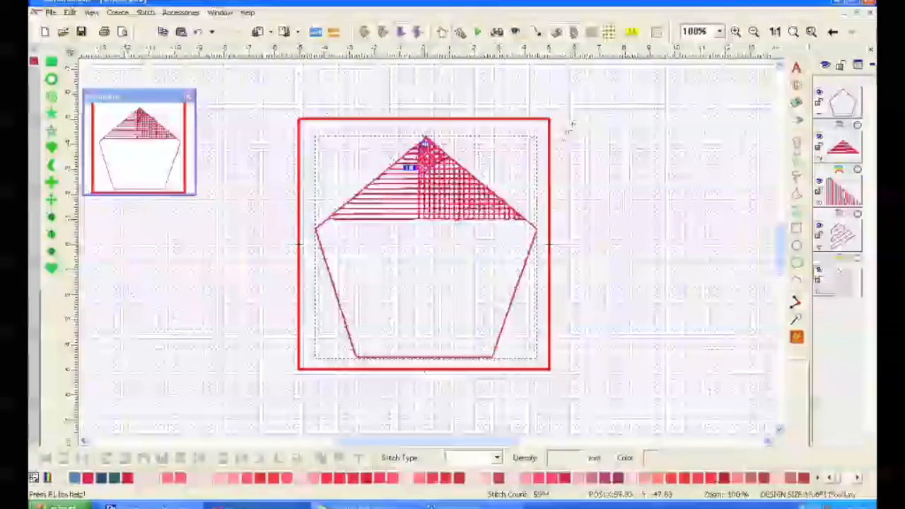
left_click(608, 32)
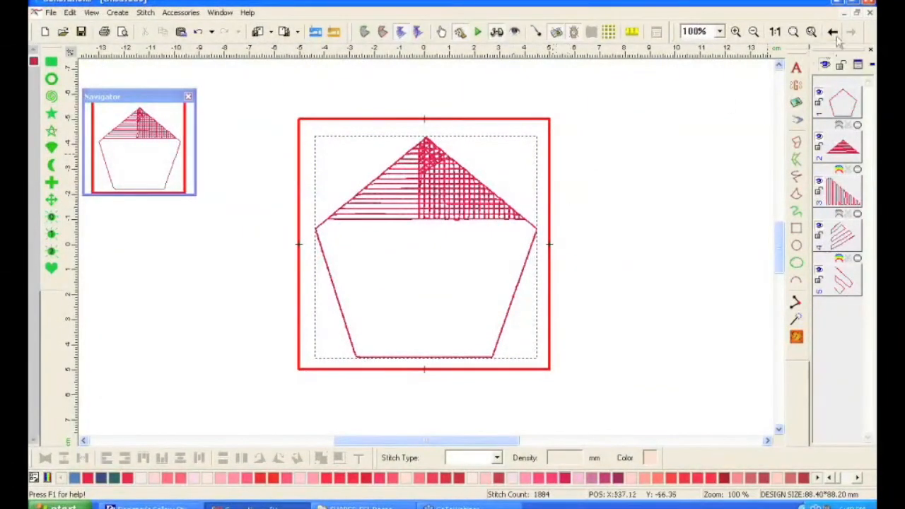
Close the pentagon lace design without saving its changes
left_click(869, 12)
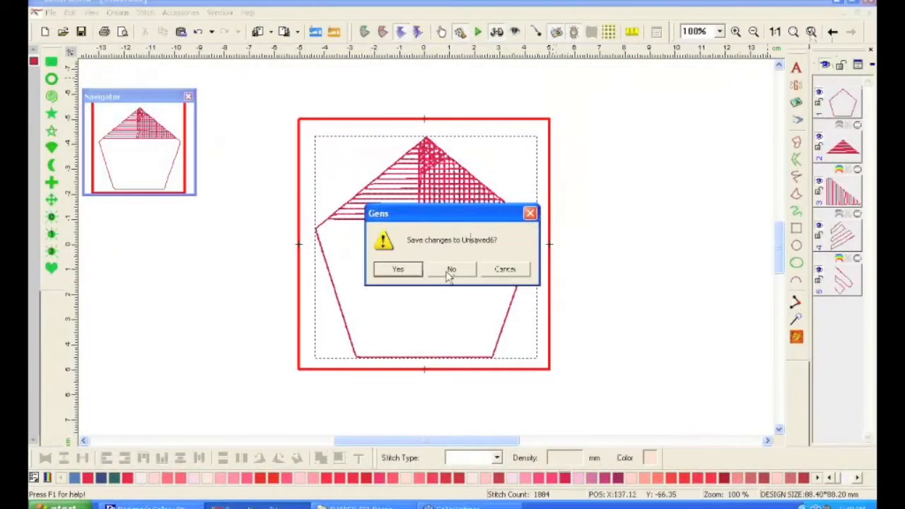
left_click(449, 271)
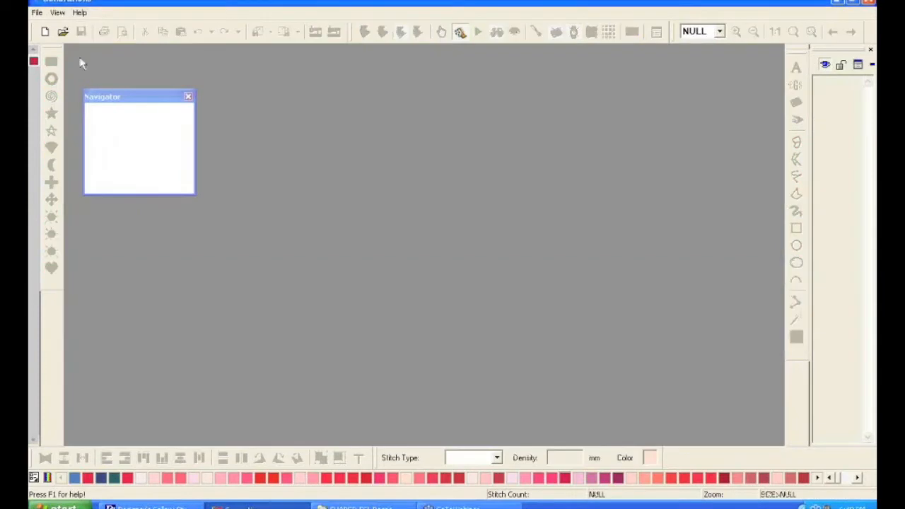
Start a new design, insert the pentagon rose picture as an image template, and resize it to 92 mm wide with its aspect ratio maintained
left_click(44, 31)
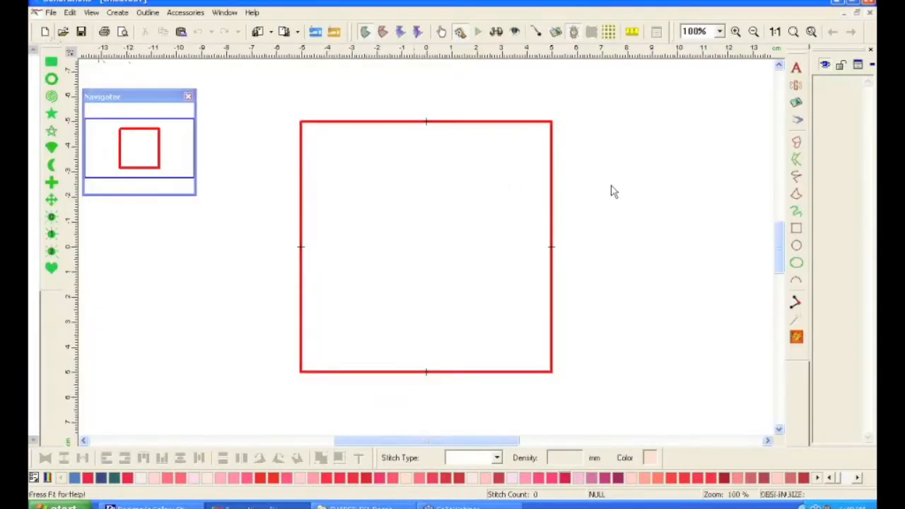
left_click(797, 105)
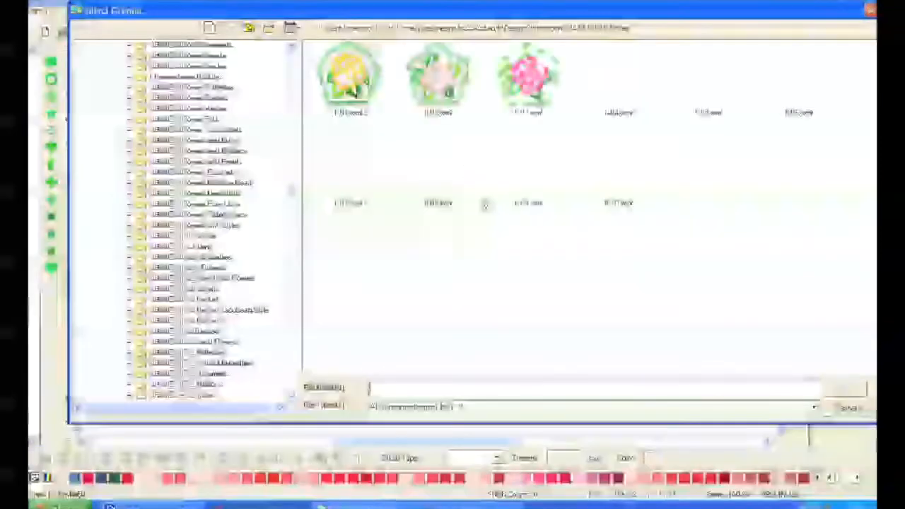
double_click(438, 162)
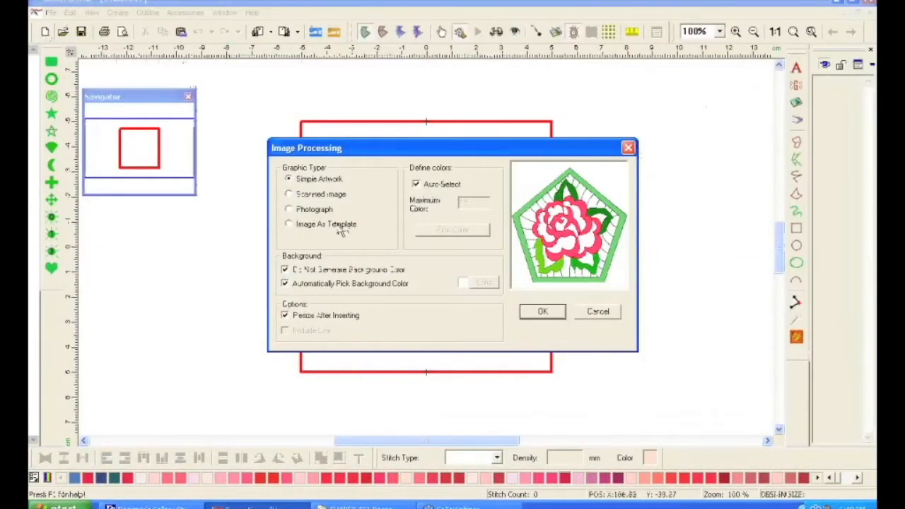
left_click(341, 226)
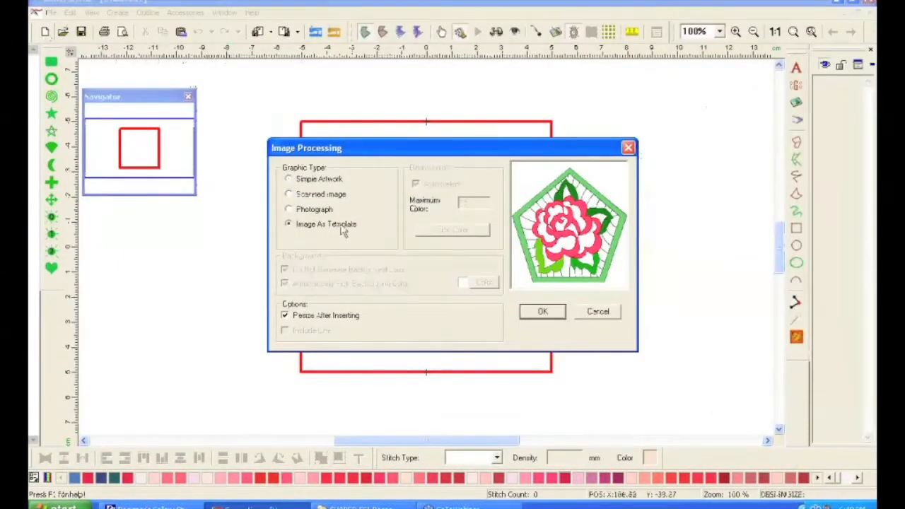
left_click(538, 314)
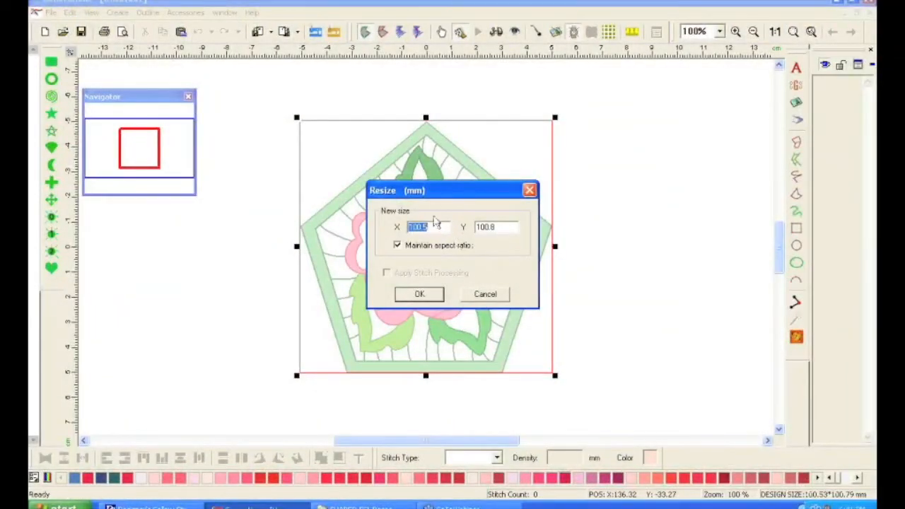
type("93")
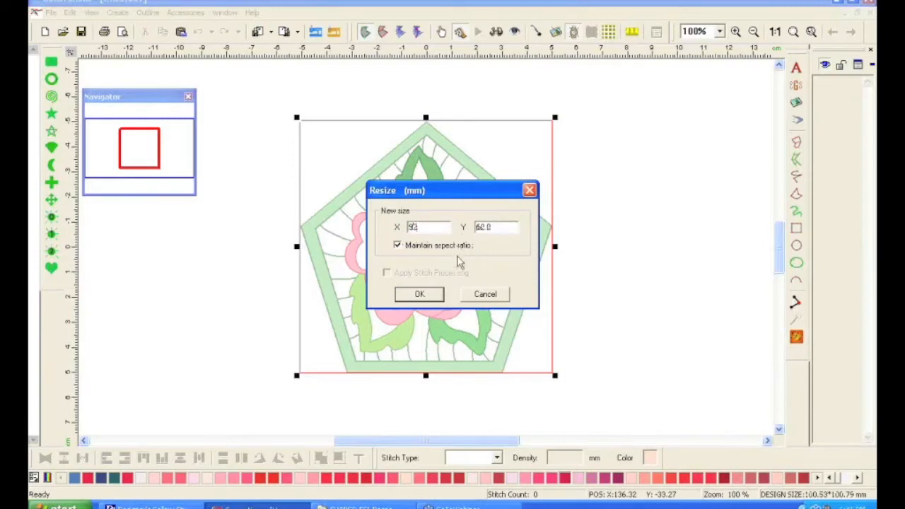
left_click(419, 294)
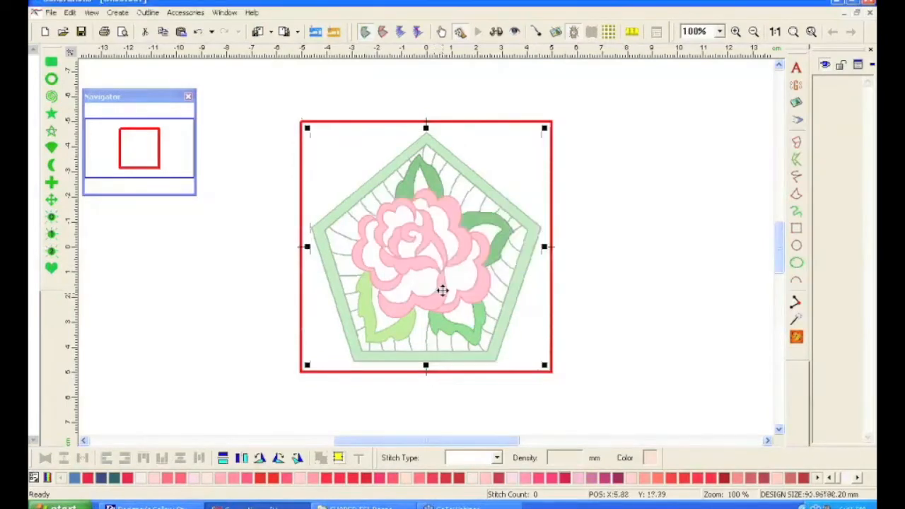
Trace the template's outer pentagon border corner by corner as a closed Free Hand Area, about 92 by 92 mm
left_click(796, 198)
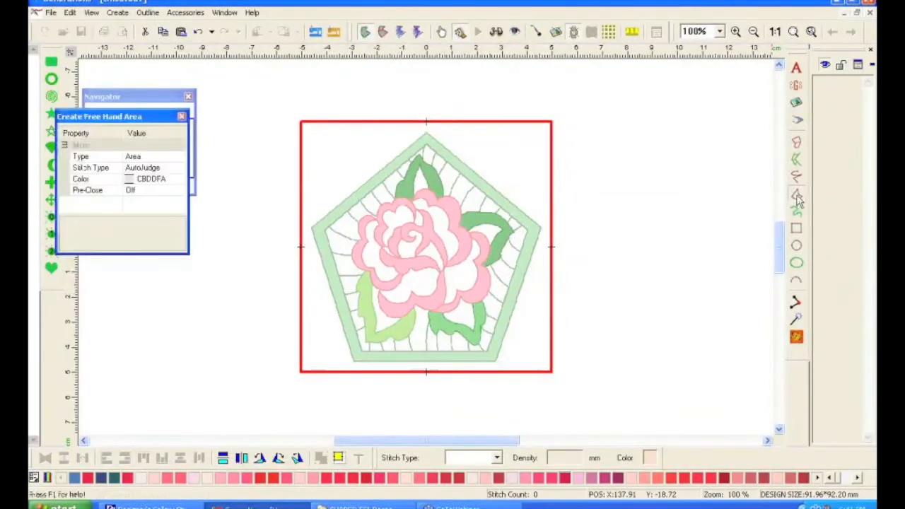
left_click(425, 132)
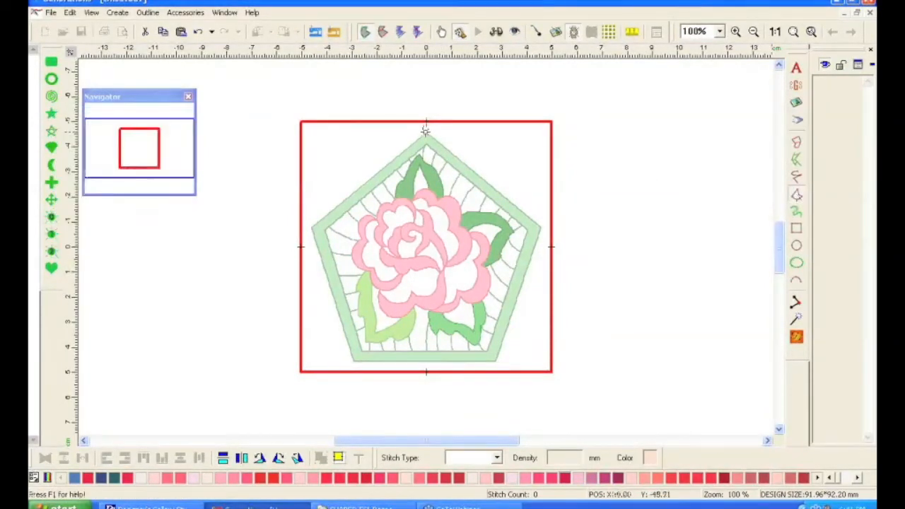
left_click(541, 228)
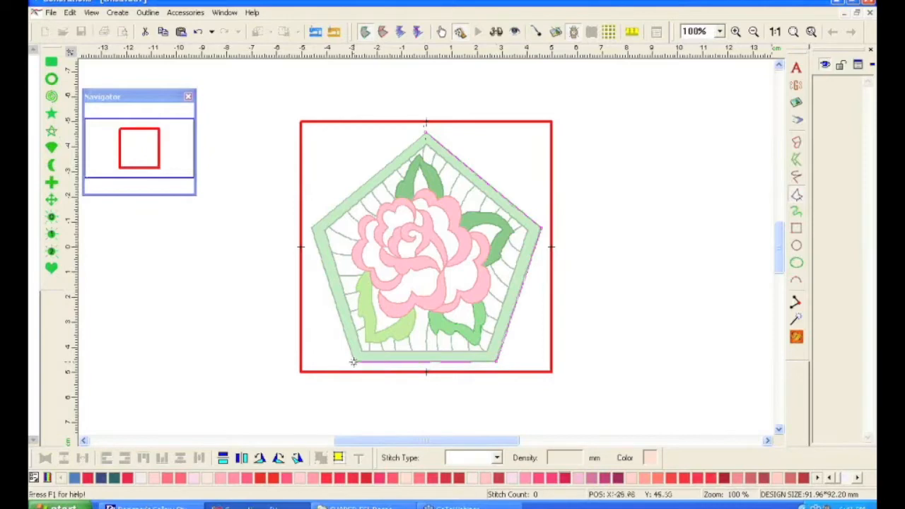
left_click(353, 361)
left_click(311, 226)
left_click(425, 133)
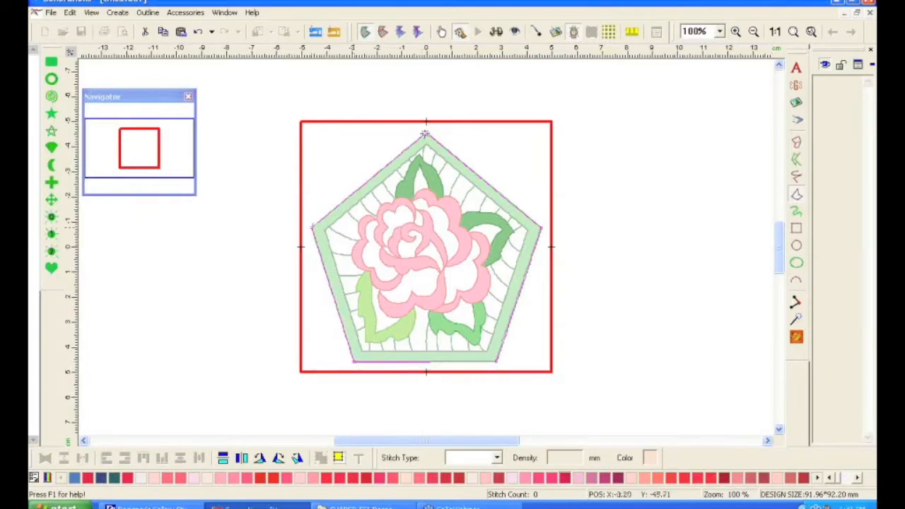
key("Return")
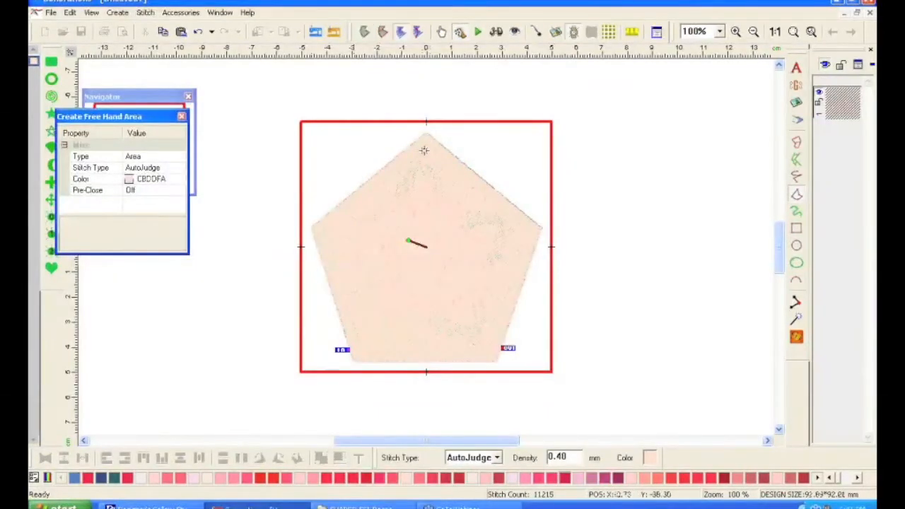
key("Escape")
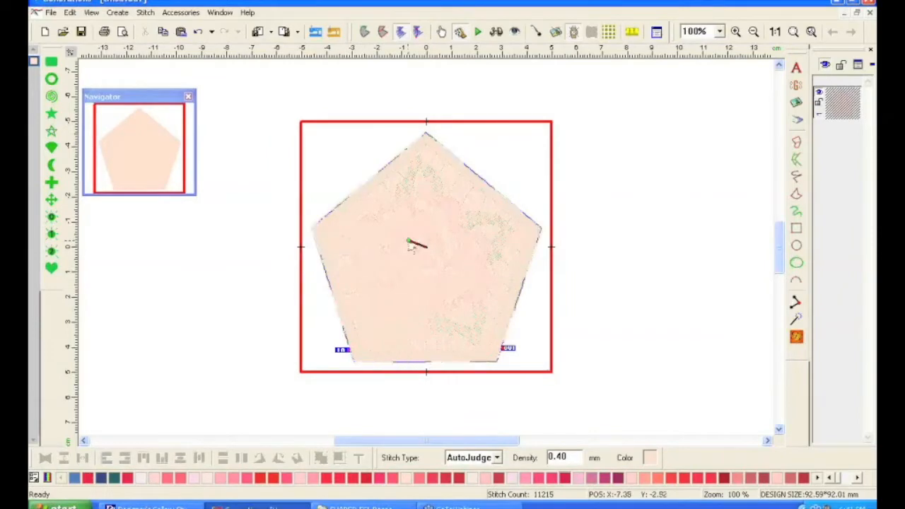
Rotate the pentagon area's stitch direction line to vertical, at 90 degrees
left_click_drag(420, 236, 425, 233)
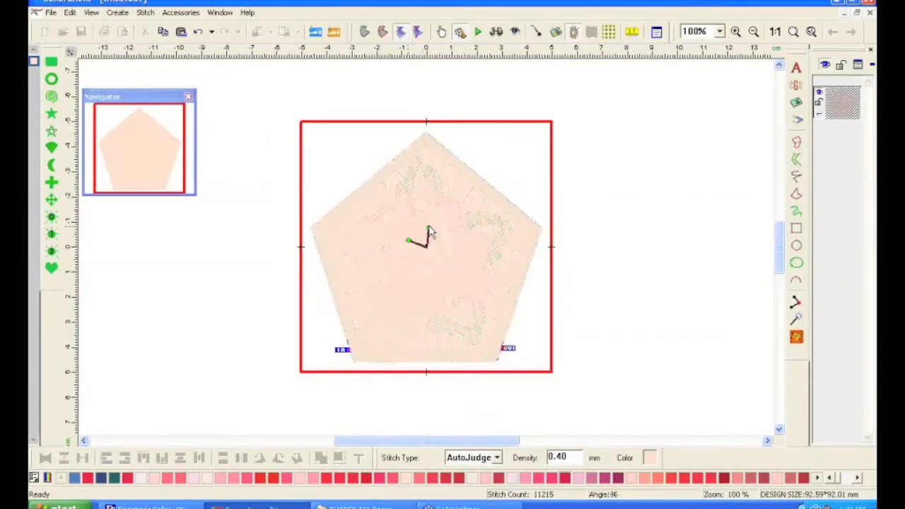
left_click_drag(456, 242, 458, 248)
left_click_drag(422, 283, 426, 231)
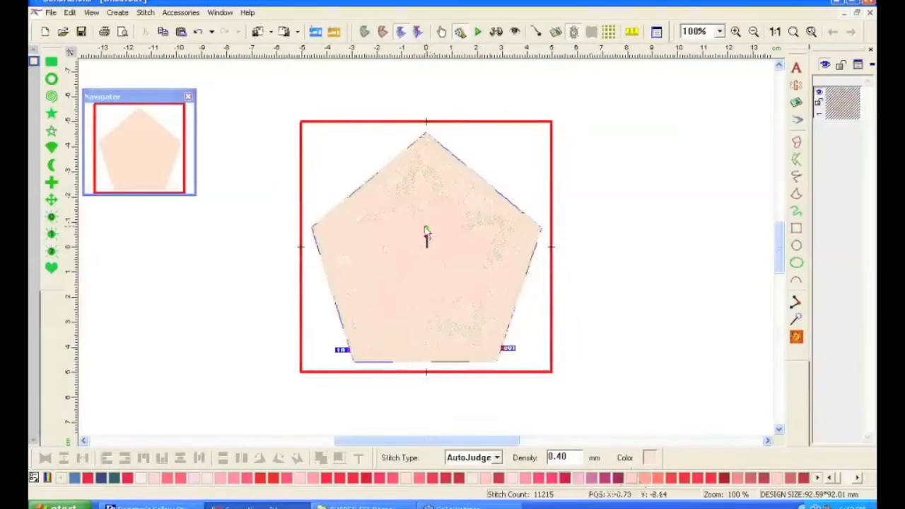
left_click_drag(424, 226, 427, 233)
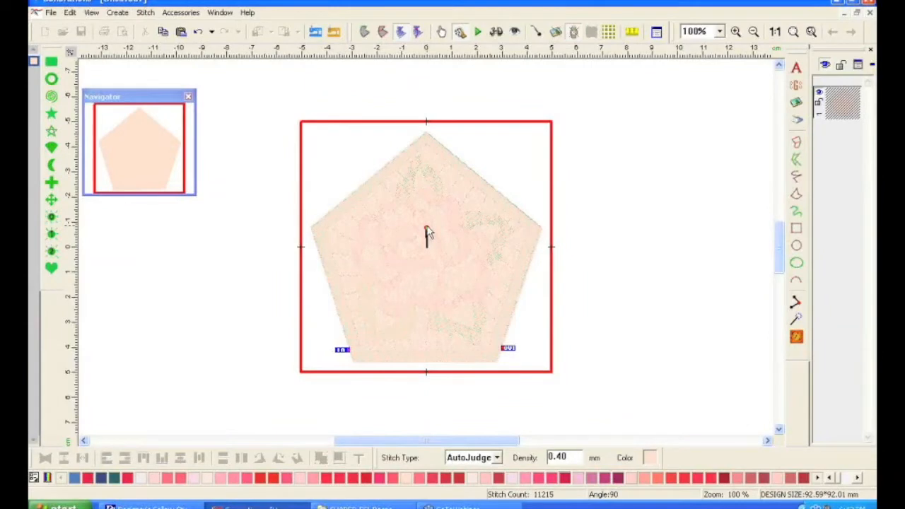
left_click_drag(428, 226, 427, 231)
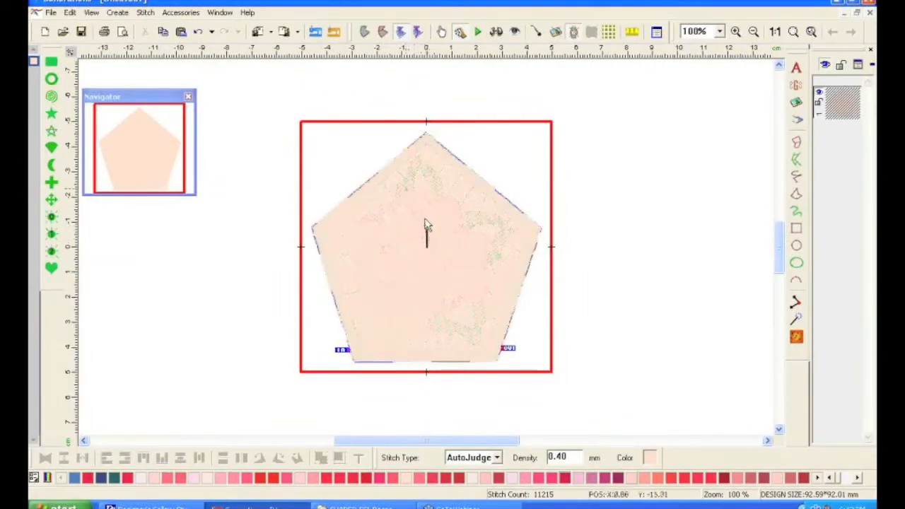
Set the pentagon area's stitch type to Complex Fill with a density of 4.00 mm and no underlay
double_click(436, 227)
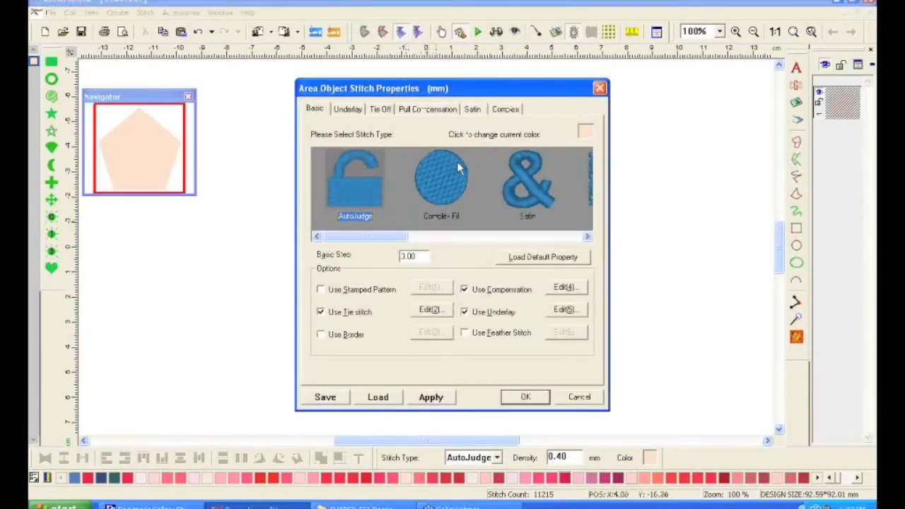
left_click(444, 185)
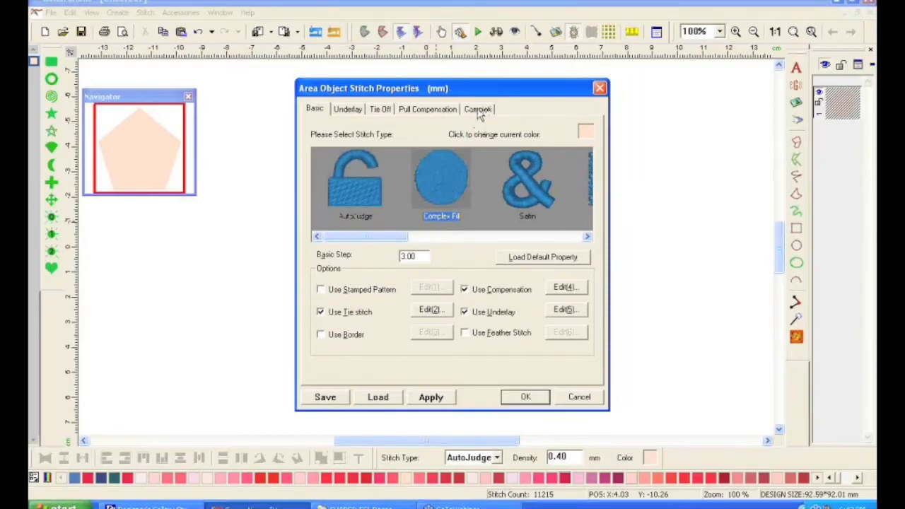
left_click(479, 111)
left_click(386, 166)
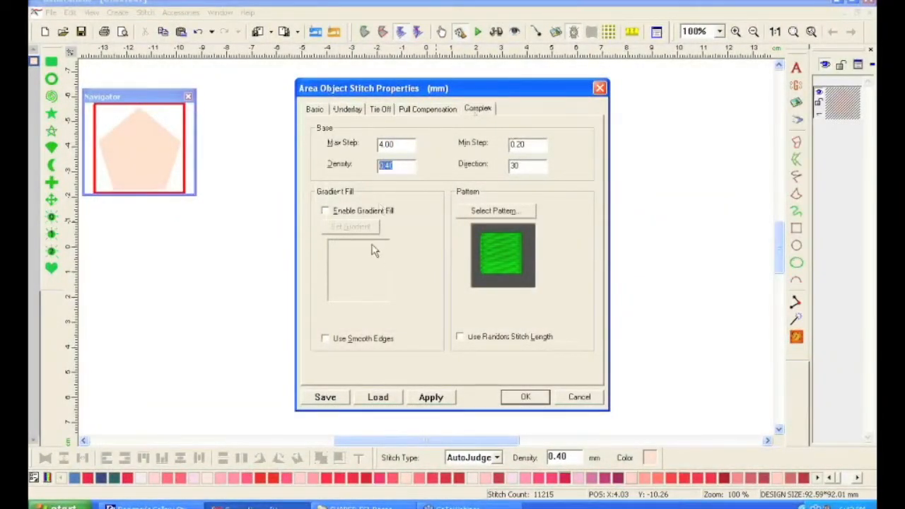
type("4.0")
left_click(315, 111)
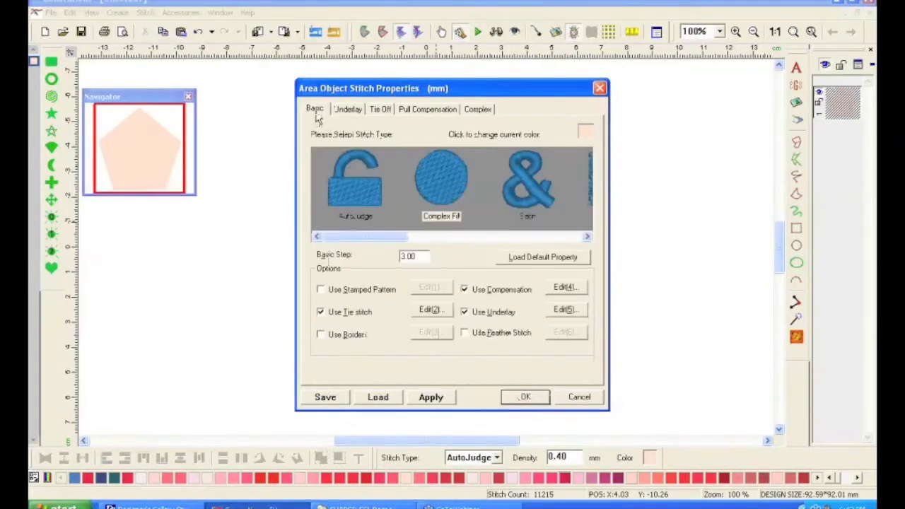
left_click(463, 311)
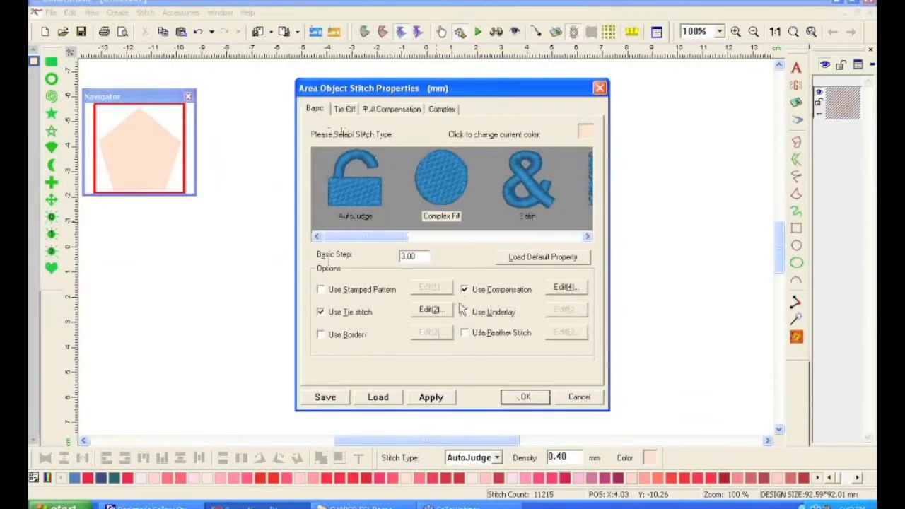
left_click(445, 110)
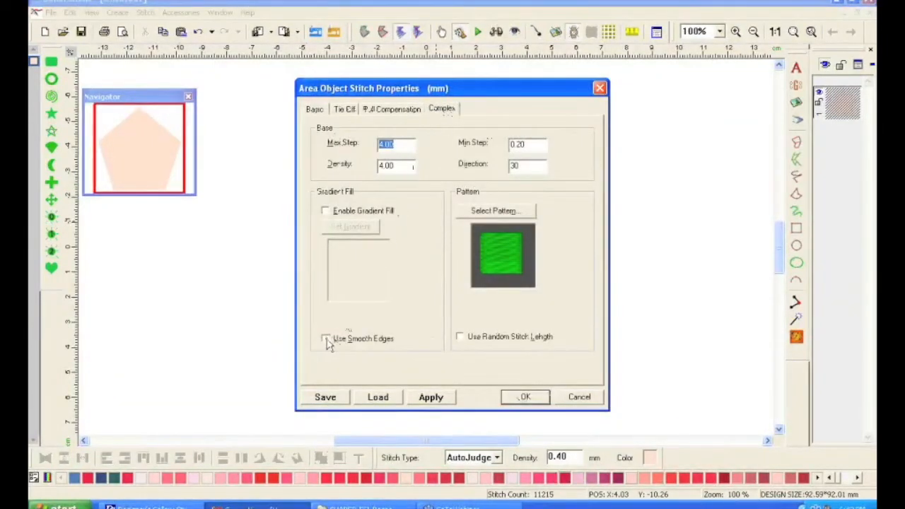
left_click(325, 340)
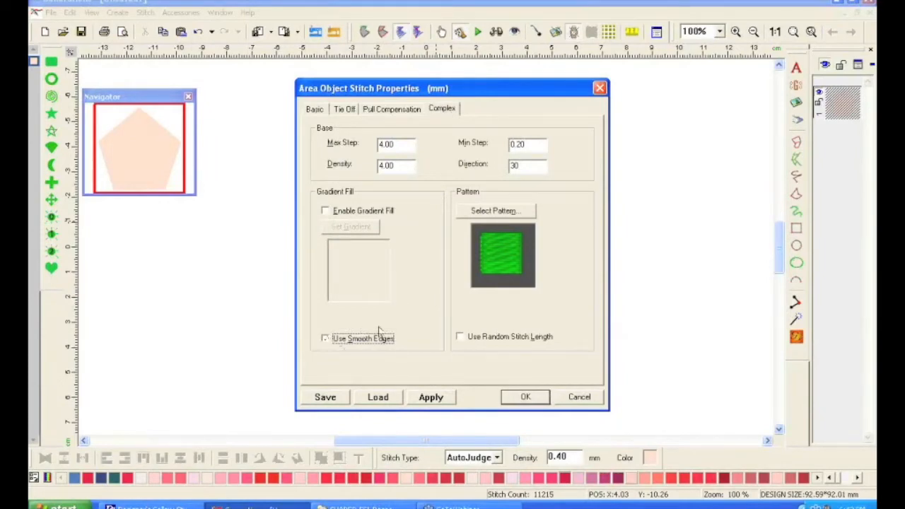
left_click(523, 397)
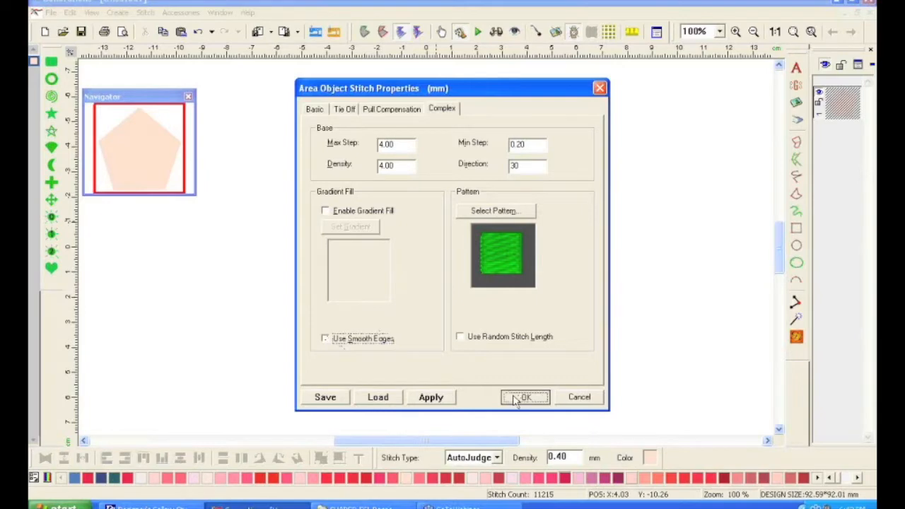
Colour the pentagon fill dark red and hide the template image
left_click(499, 478)
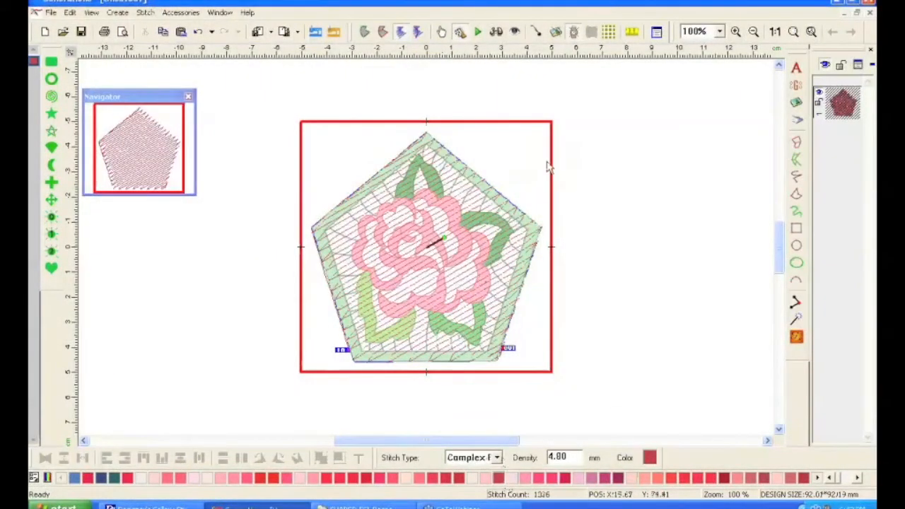
left_click(555, 32)
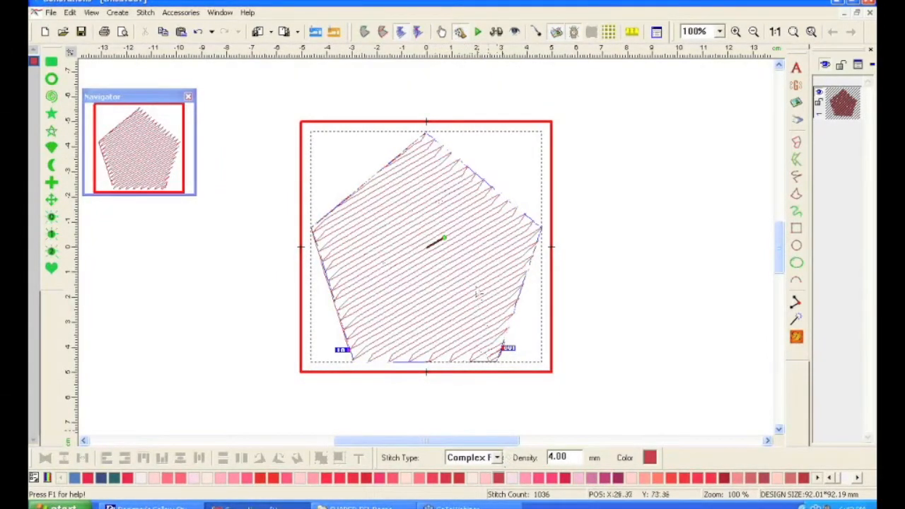
Enable Use Smooth Edges in the pentagon's Complex Fill properties
double_click(412, 225)
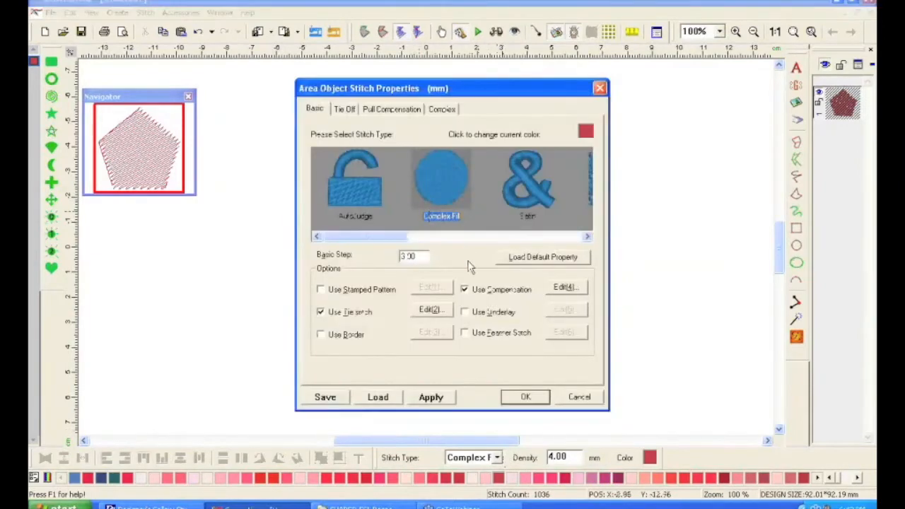
left_click(439, 112)
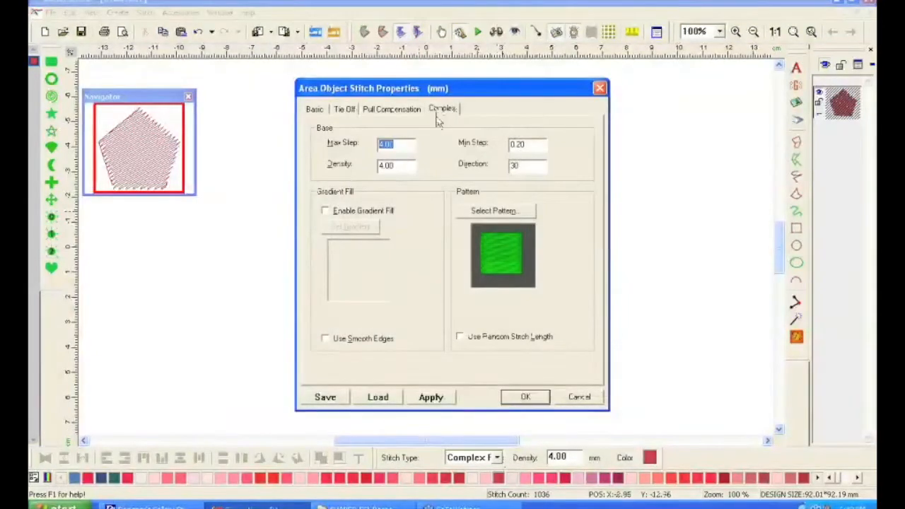
left_click(325, 339)
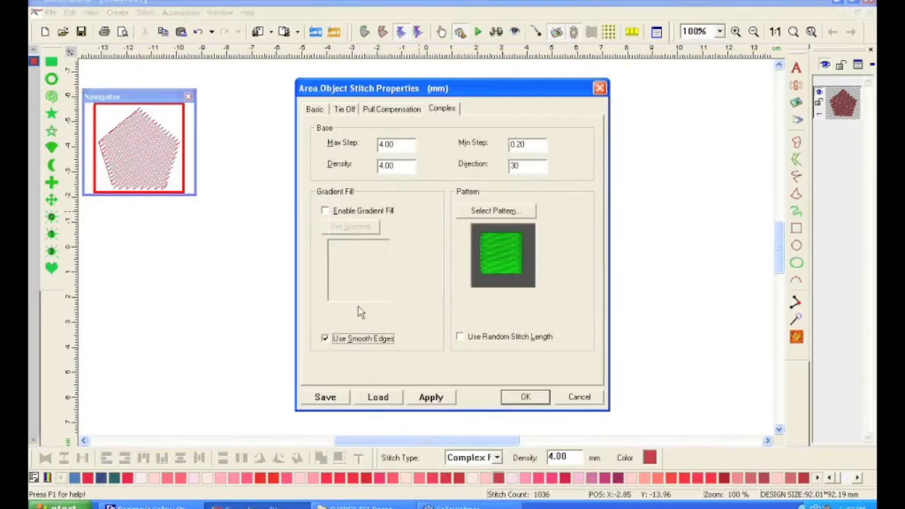
left_click(515, 399)
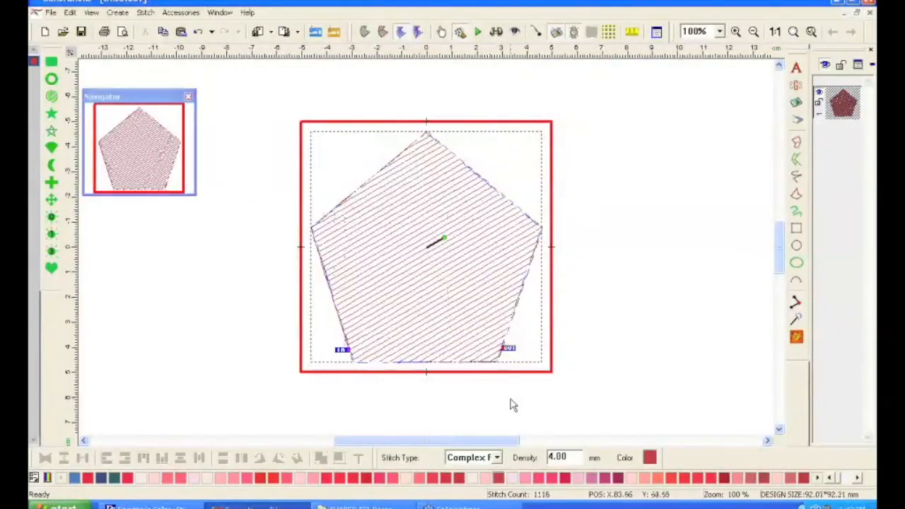
Turn the smooth-edged pentagon fill's stitch direction to vertical and regenerate its stitches
mouse_move(447, 239)
left_mouse_down()
mouse_move(441, 232)
mouse_move(448, 242)
left_mouse_up()
left_click(430, 228)
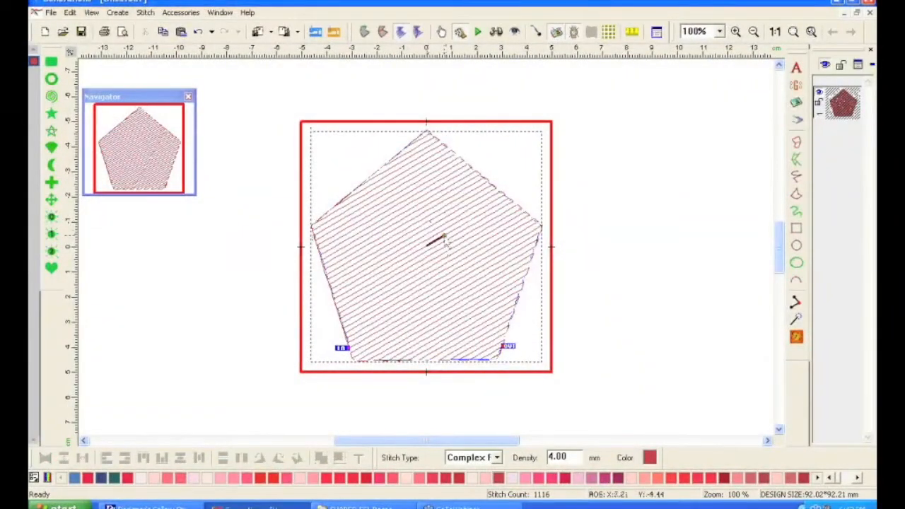
left_click(433, 237)
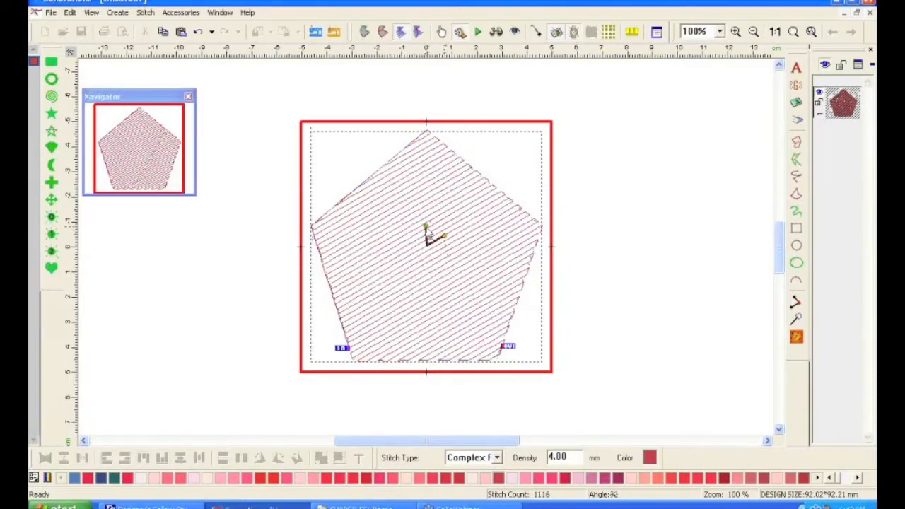
left_click(427, 234)
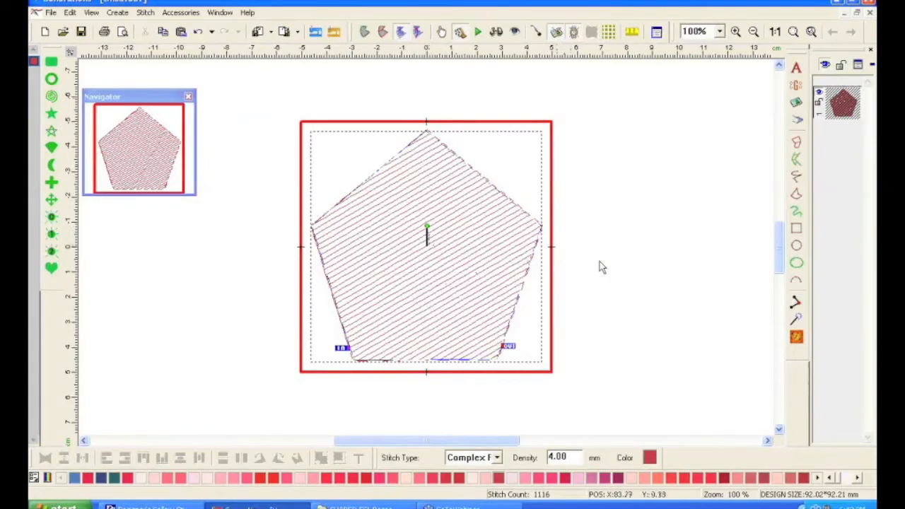
left_click(796, 338)
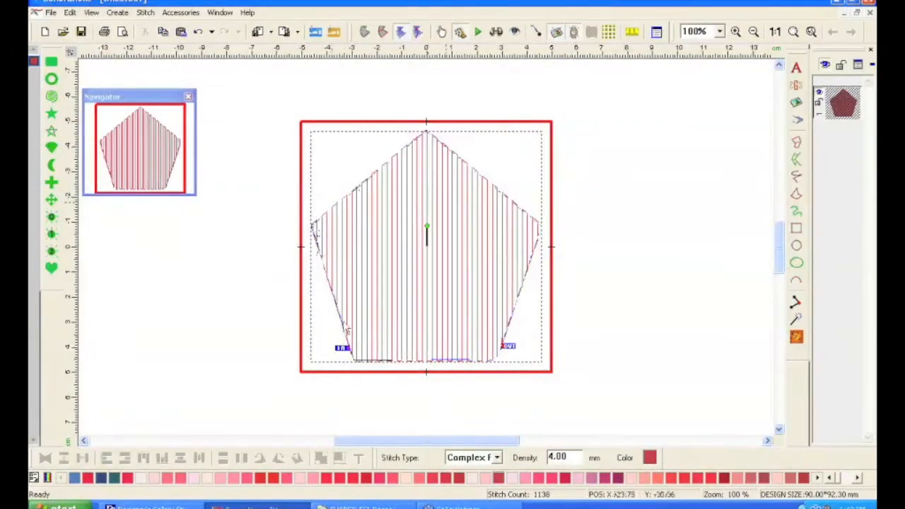
Paste three more copies of the vertical-stitch pentagon fill to make four stacked layers
left_click(180, 35)
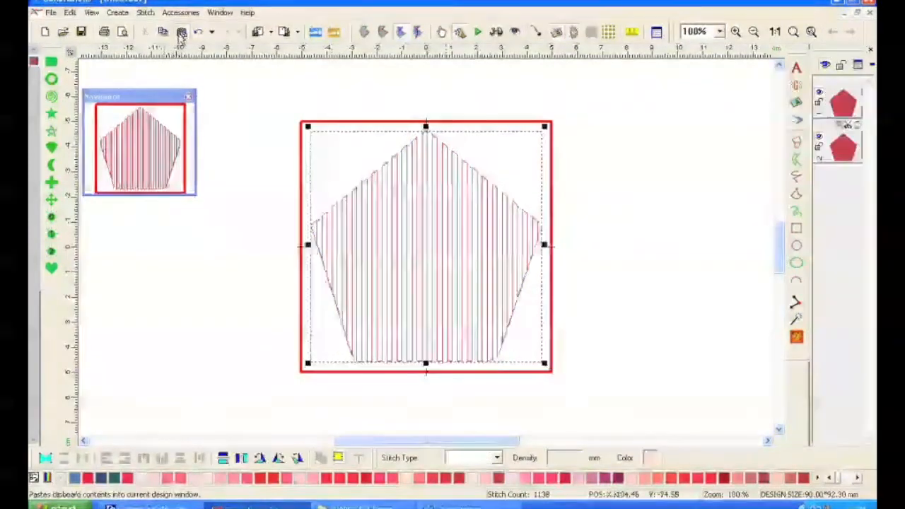
left_click(180, 35)
left_click(180, 35)
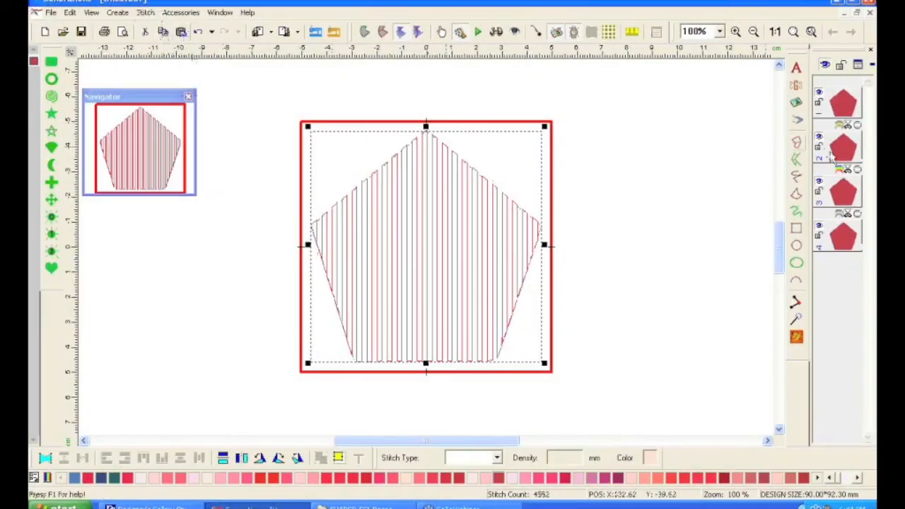
Turn the second pentagon layer's stitch direction to horizontal and regenerate its stitches
left_click(843, 105)
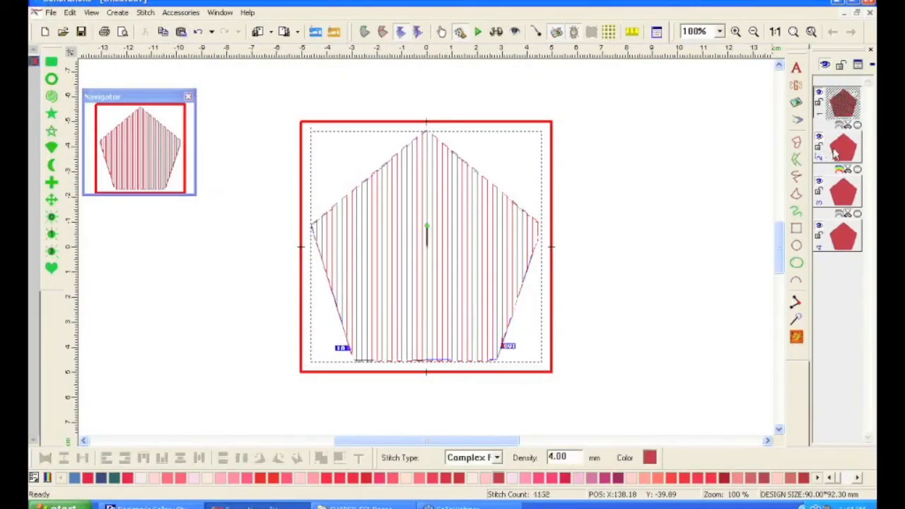
left_click(843, 155)
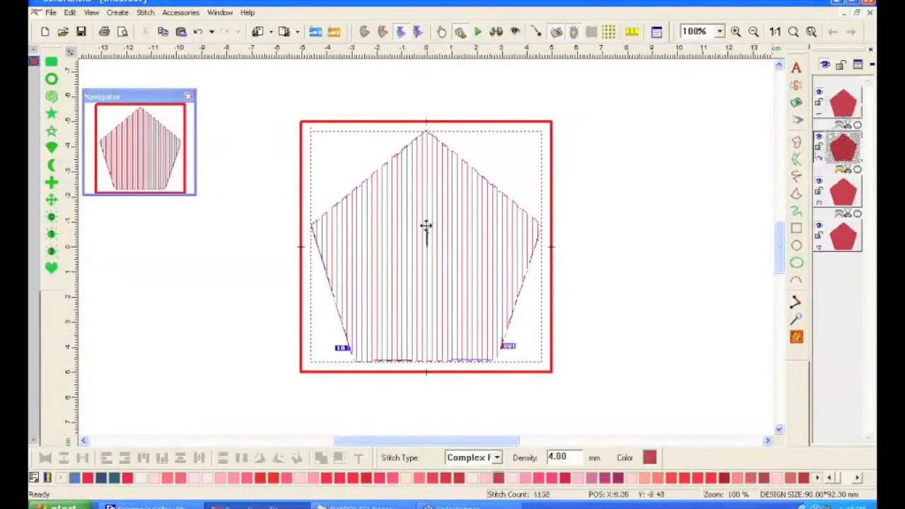
left_click_drag(426, 225, 448, 252)
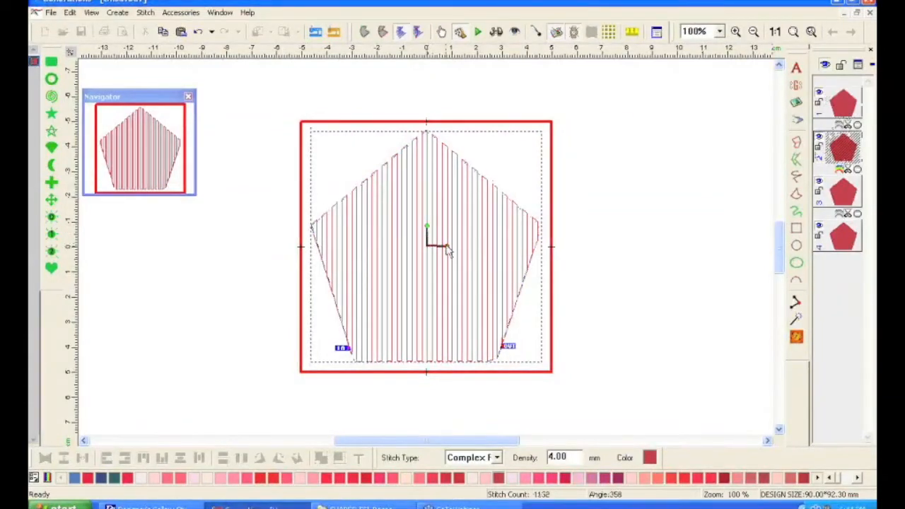
left_click_drag(447, 253, 448, 253)
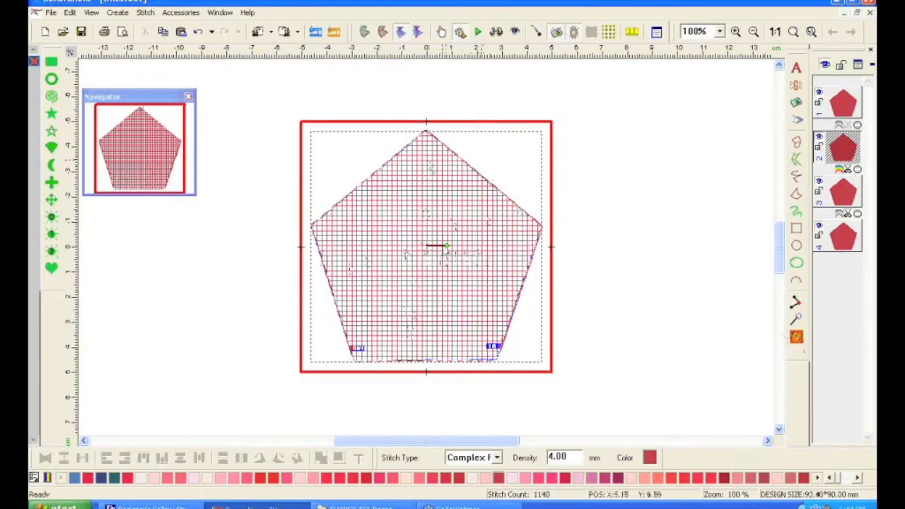
Turn the third pentagon layer's stitch direction to an upward diagonal of about 45 degrees and regenerate its stitches
left_click(843, 197)
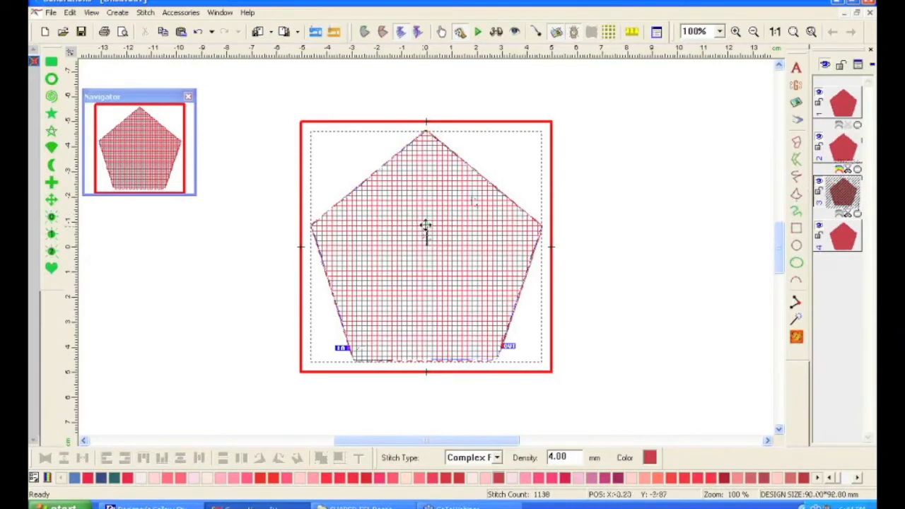
left_click_drag(427, 226, 440, 236)
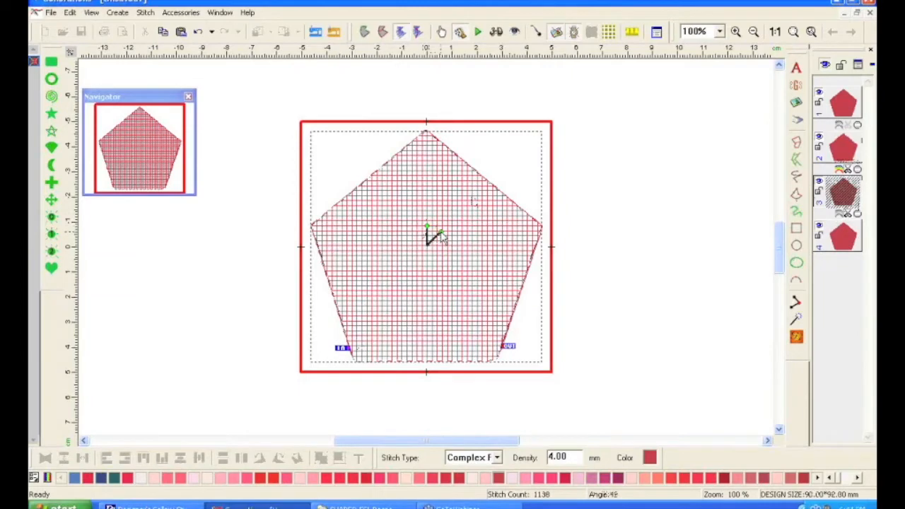
left_click_drag(441, 237, 435, 233)
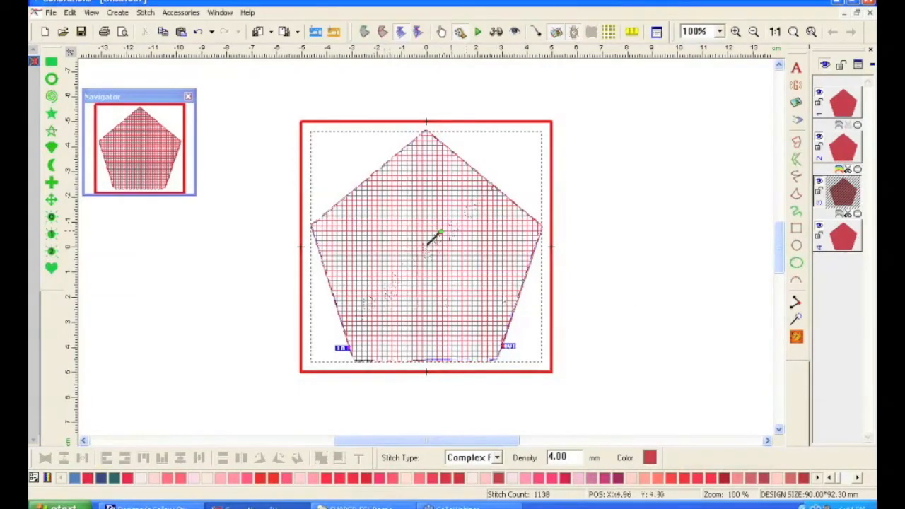
left_click(796, 339)
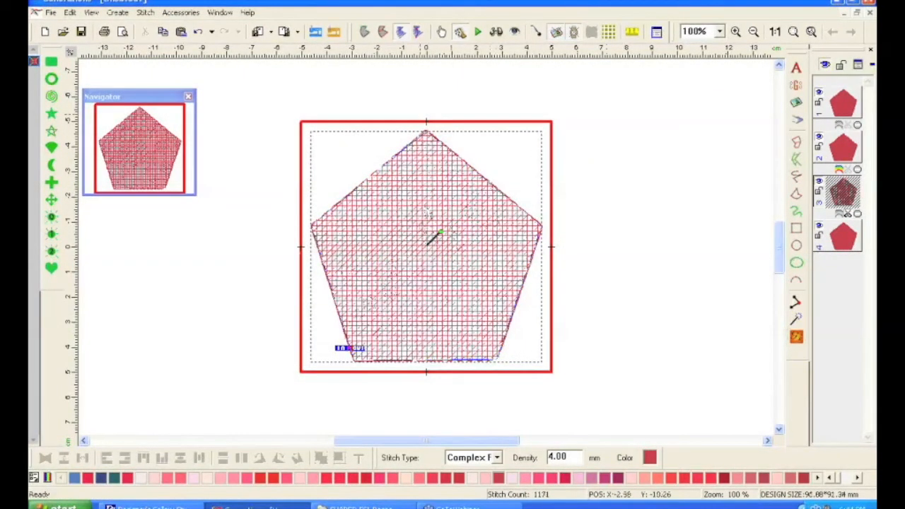
Regenerate the fourth pentagon layer with a 315-degree stitch direction and show the design in 3D render view
left_click(845, 239)
key("ctrl+z")
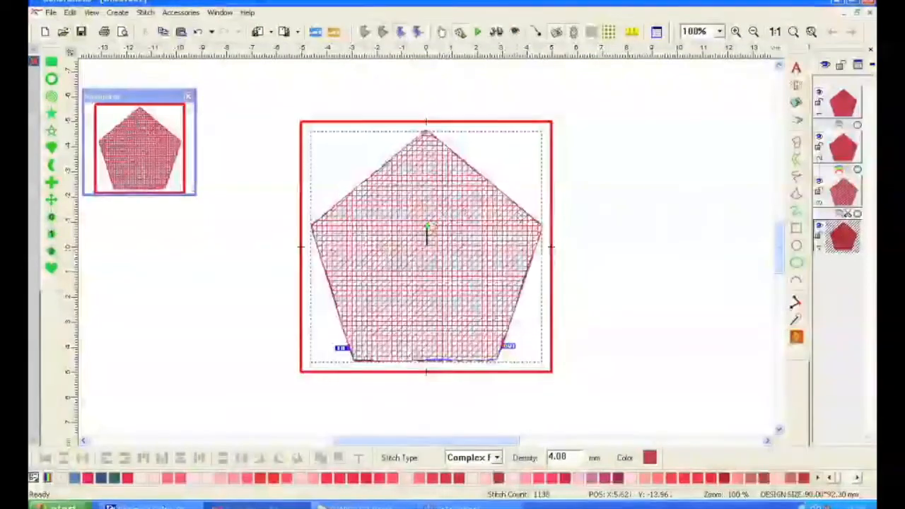
left_click_drag(427, 227, 447, 258)
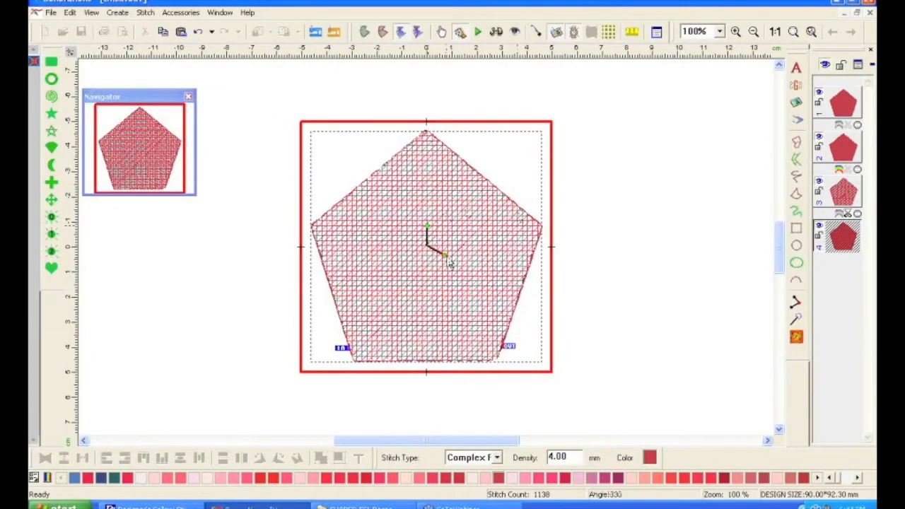
left_click_drag(450, 262, 446, 259)
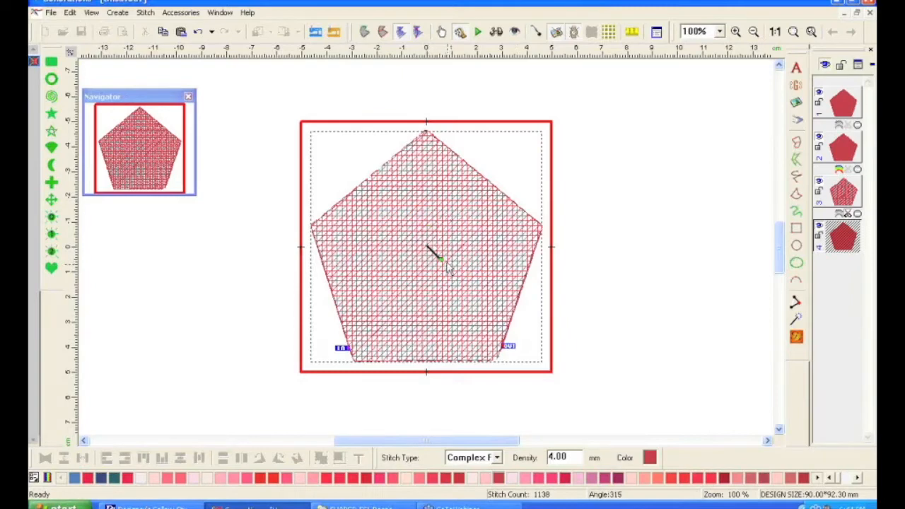
left_click_drag(446, 271, 447, 272)
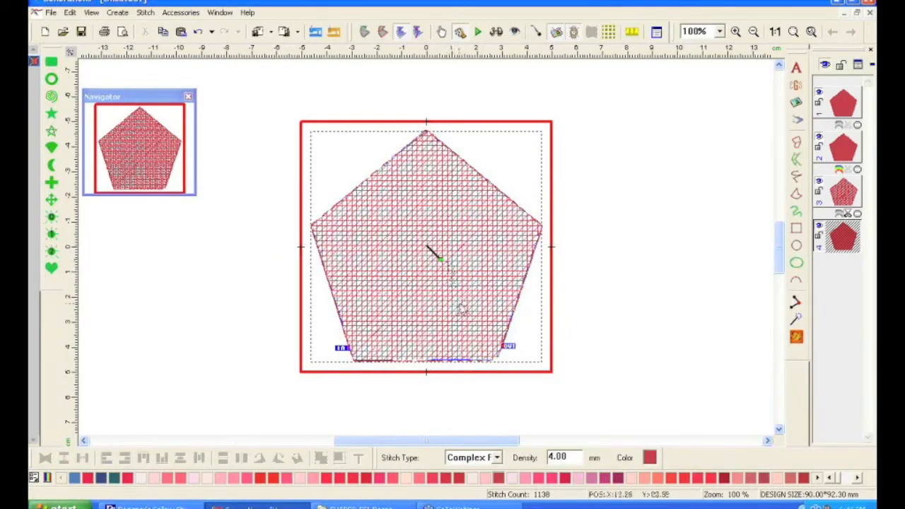
left_click(797, 339)
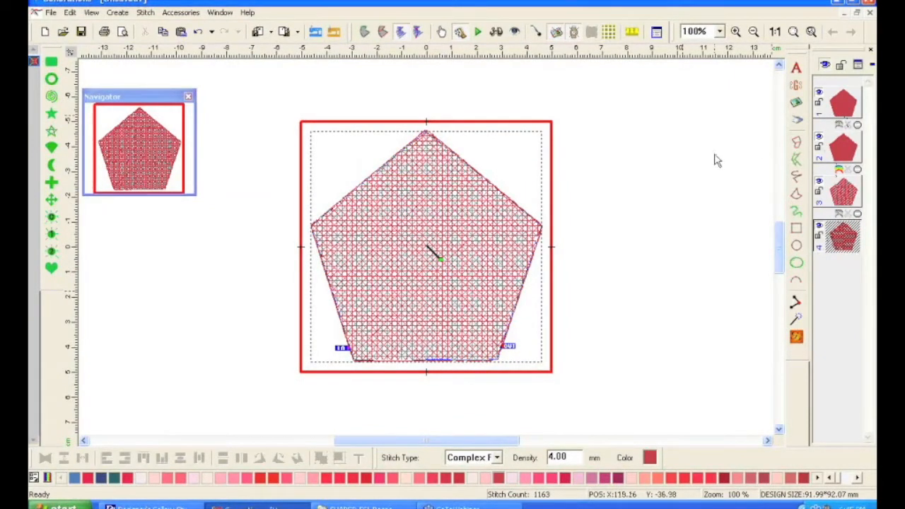
left_click(496, 32)
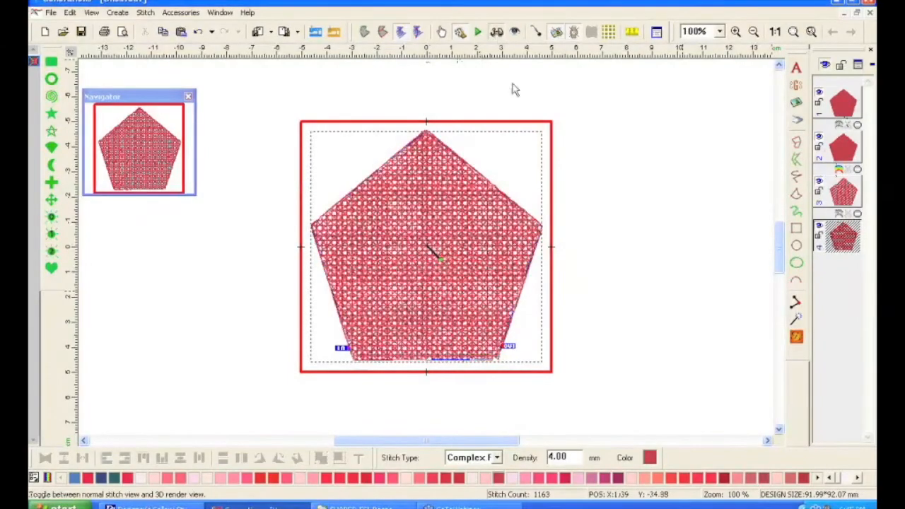
left_click(632, 175)
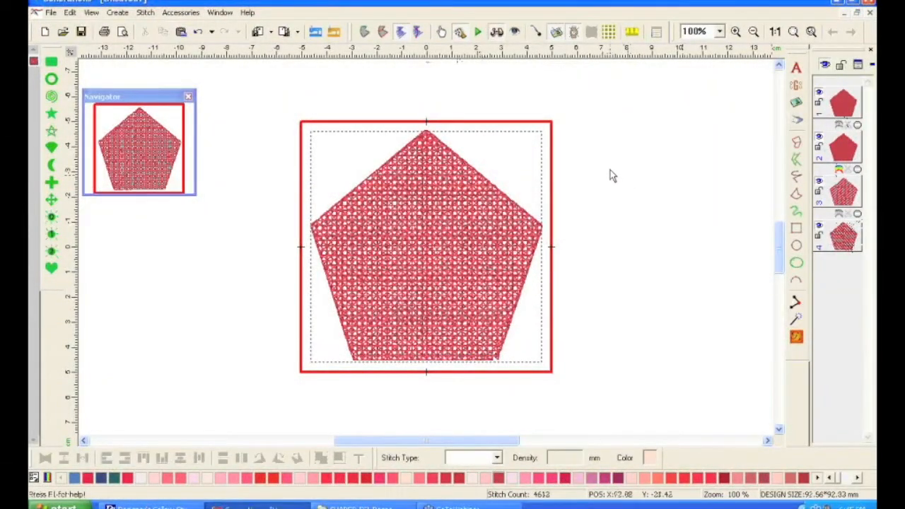
Simulate the mesh's sew-out over a ghosted design, examining how the first layer's stitches run, and leave the simulation
left_click(478, 33)
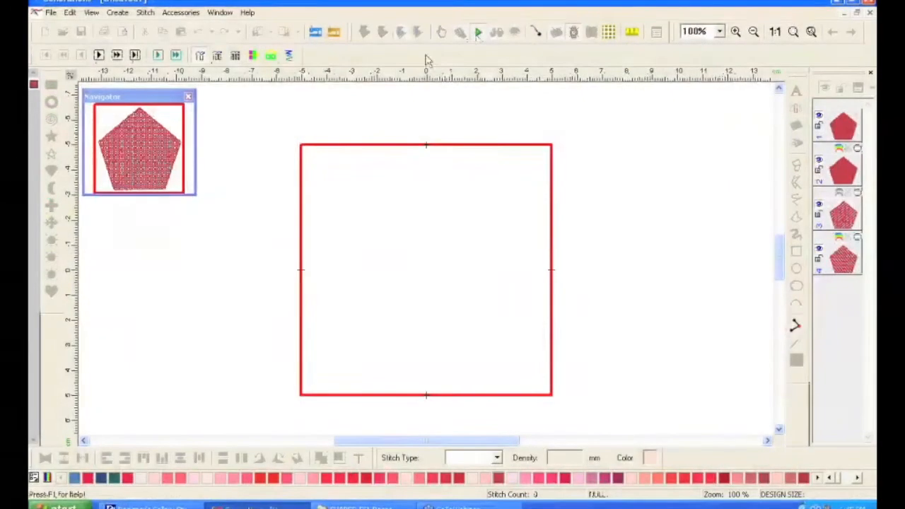
left_click(290, 60)
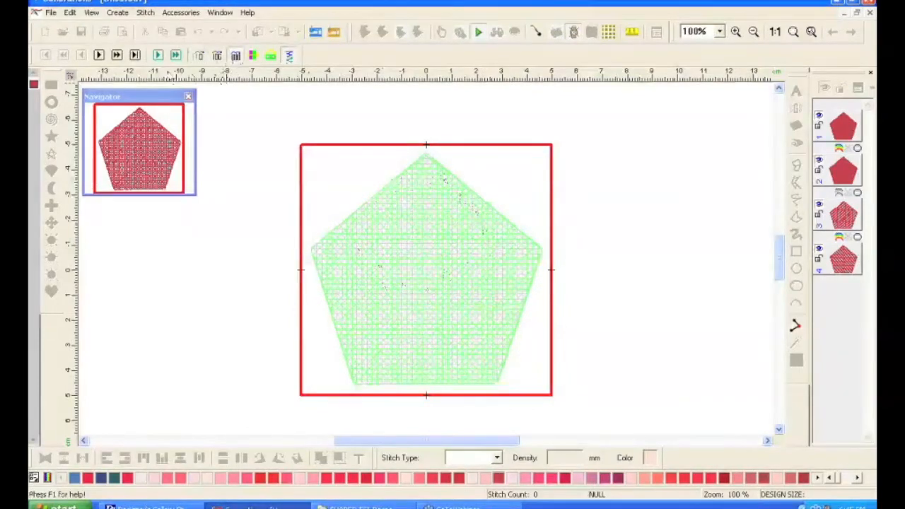
left_click(158, 56)
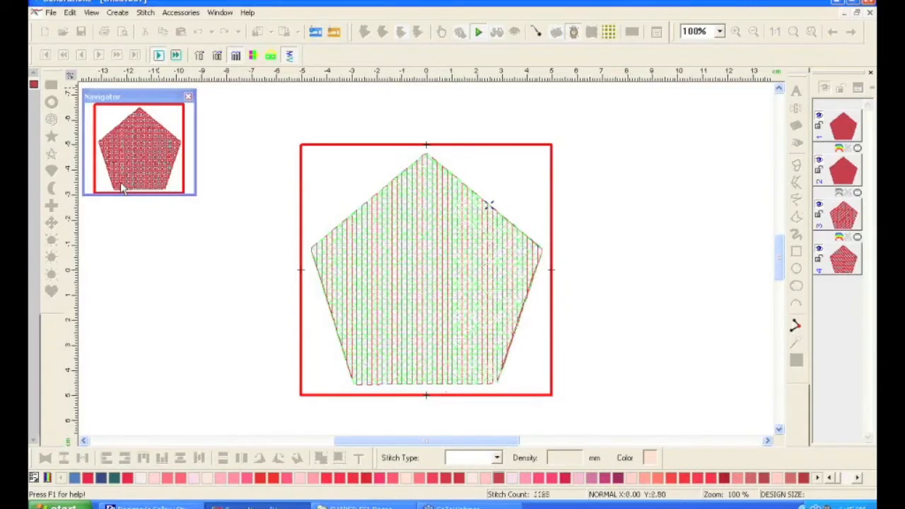
left_click(159, 56)
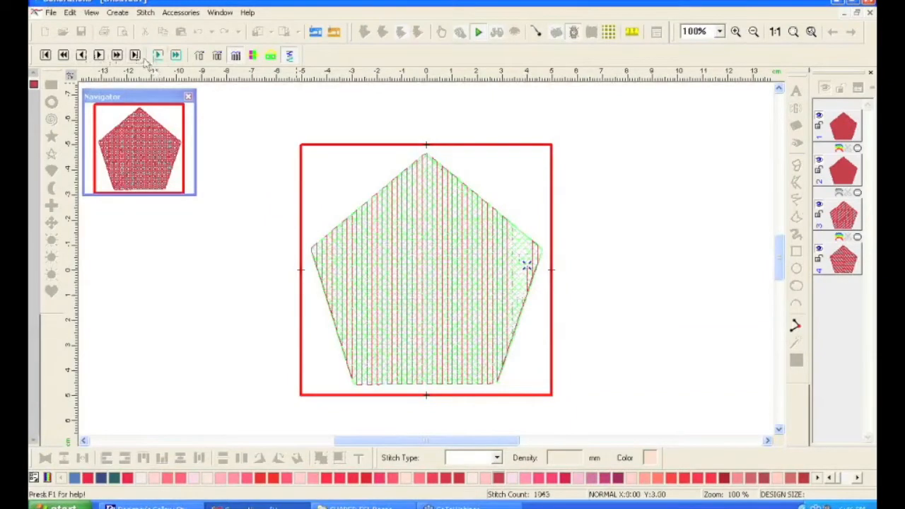
left_click(101, 61)
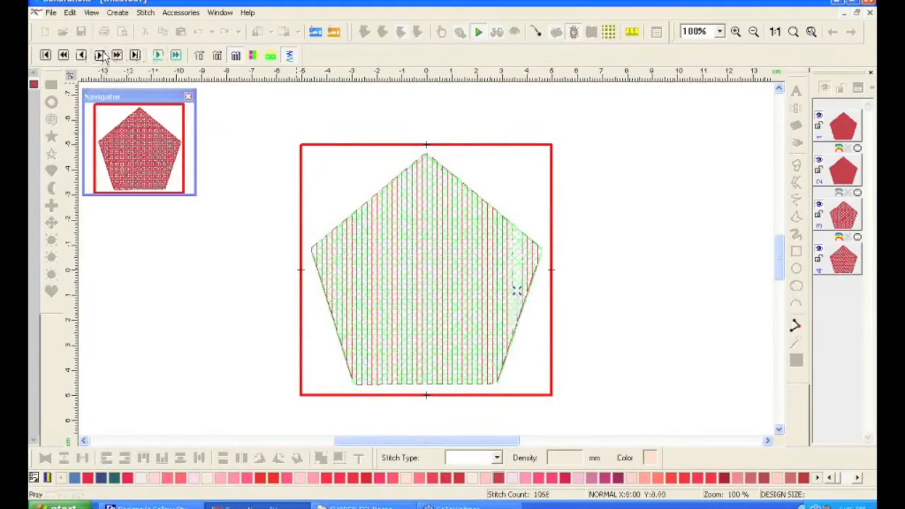
mouse_move(103, 55)
left_mouse_down()
mouse_move(106, 45)
mouse_move(102, 61)
left_mouse_up()
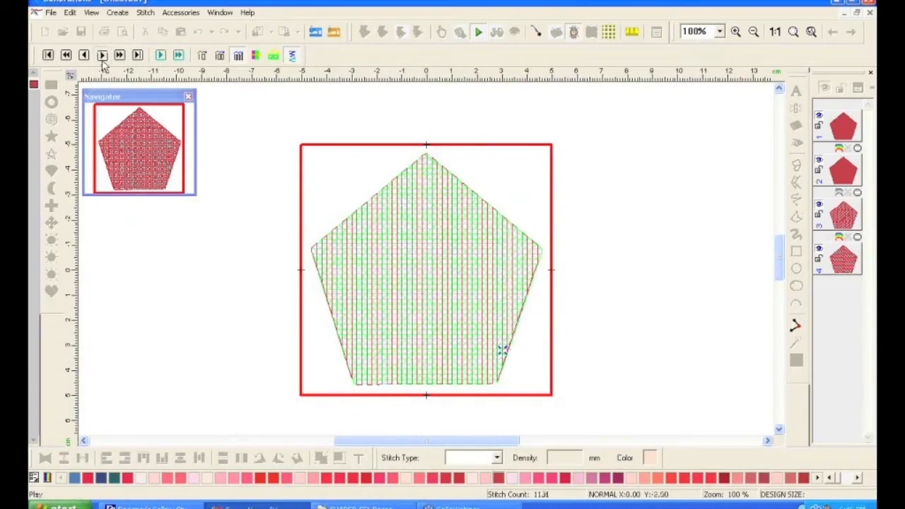
left_click(479, 35)
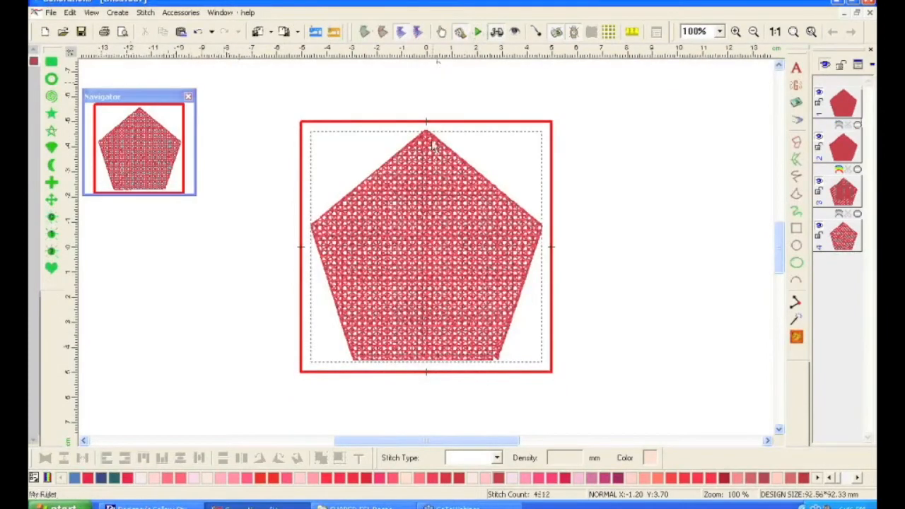
Disable the Overlap pull compensation for all four pentagon layers together
left_click(841, 106)
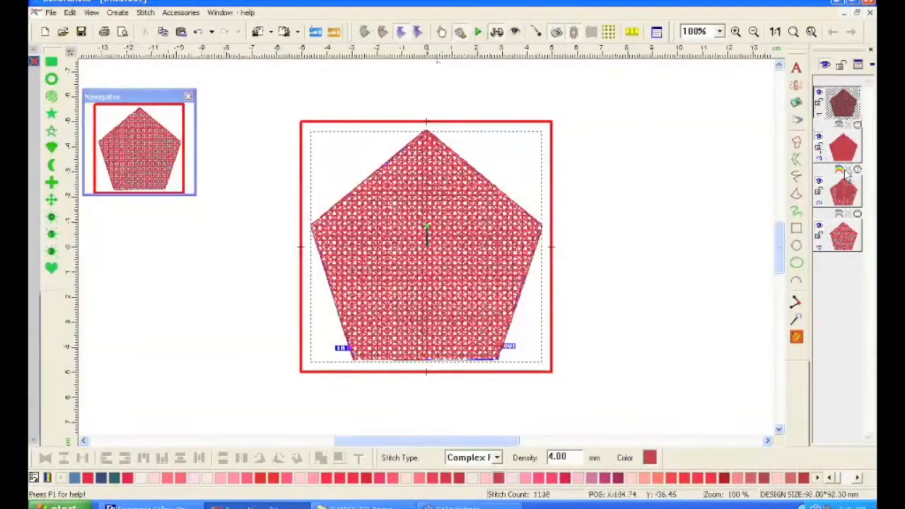
left_click(843, 151, "ctrl")
left_click(841, 198, "ctrl")
left_click(843, 237, "ctrl")
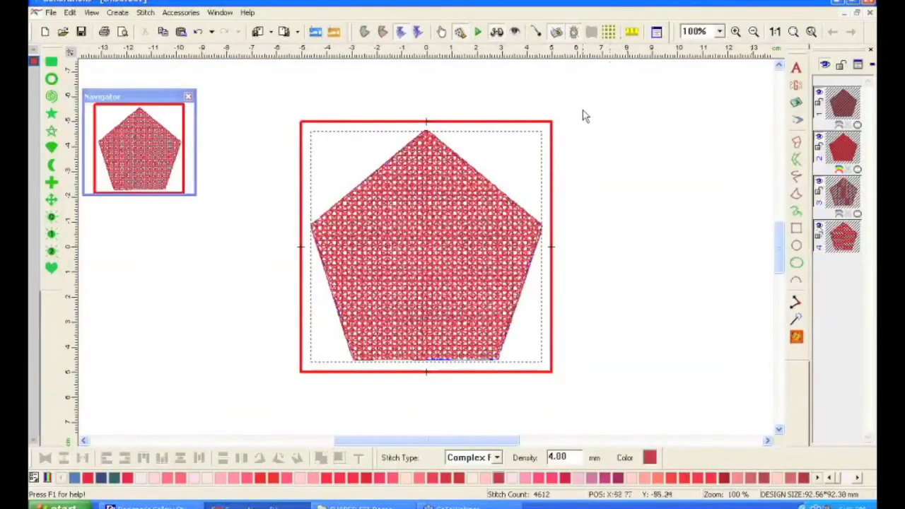
right_click(581, 135)
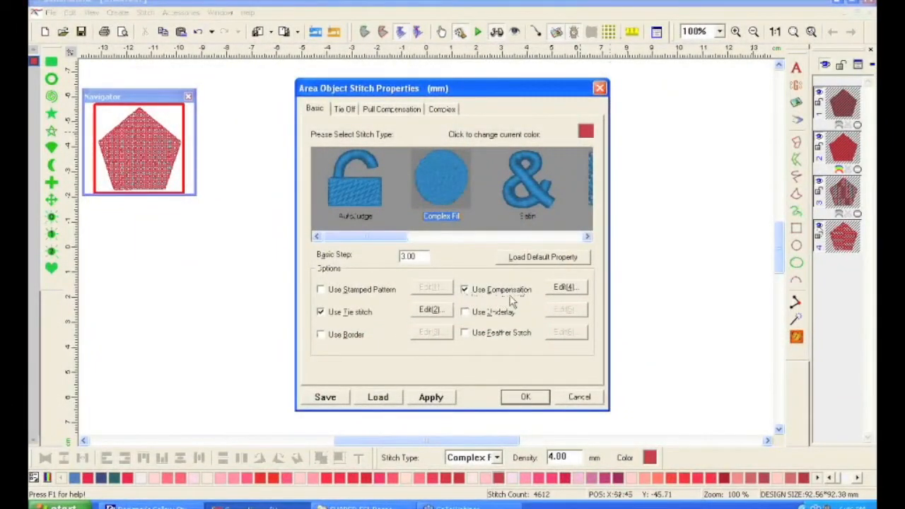
left_click(562, 290)
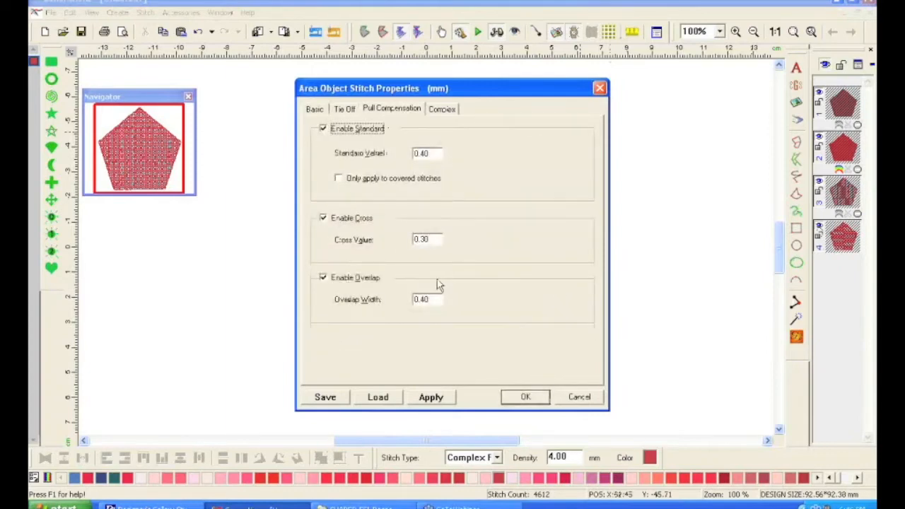
left_click(323, 279)
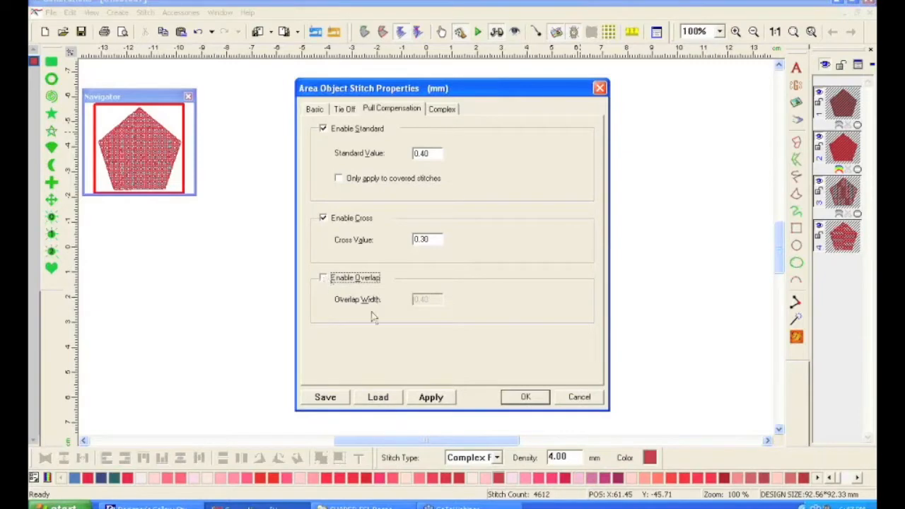
left_click(514, 401)
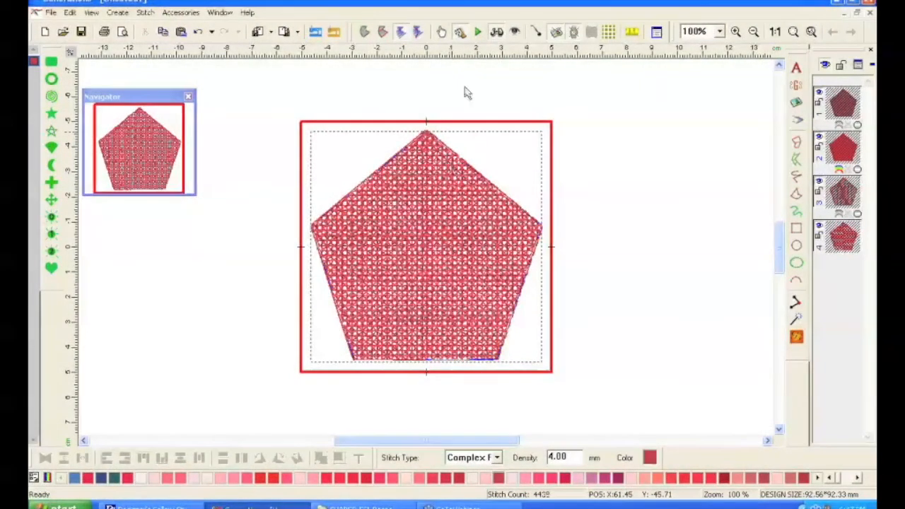
Replay the four-layer mesh's stitch simulation to its end to check the sewing without overlap compensation
left_click(478, 32)
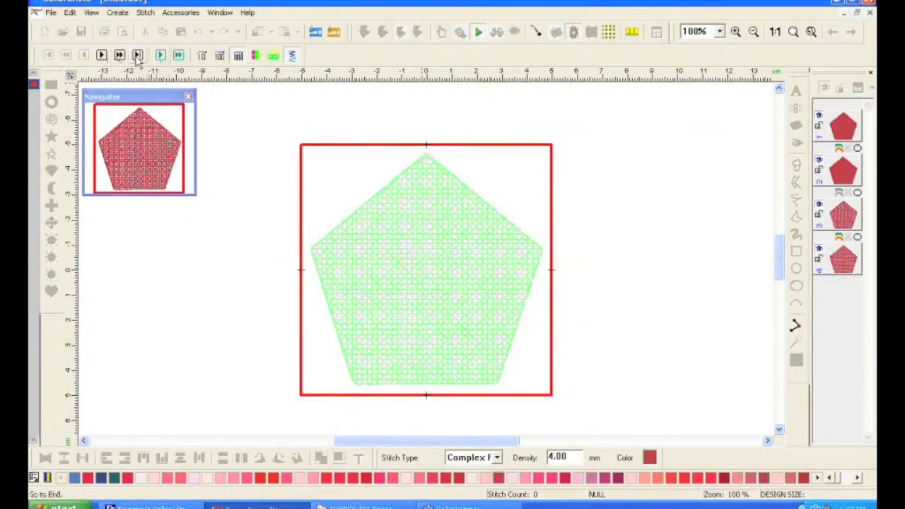
left_click(103, 57)
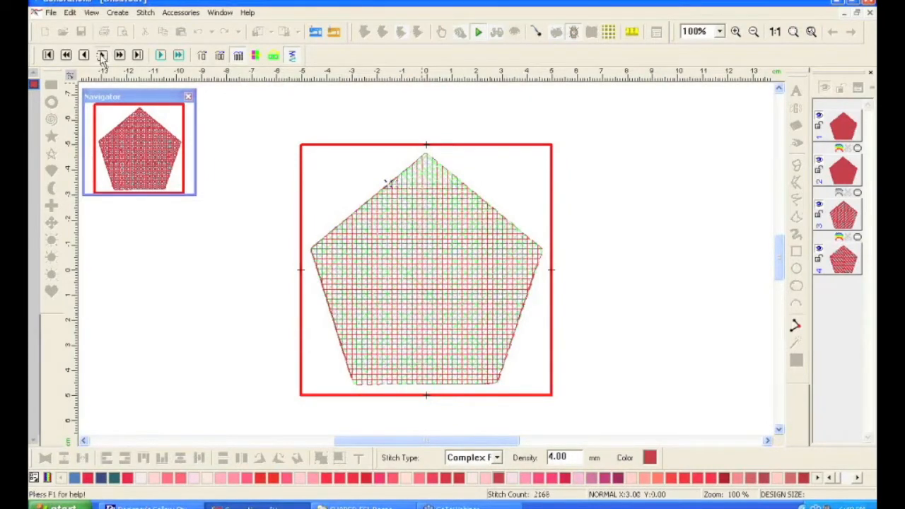
left_click(118, 56)
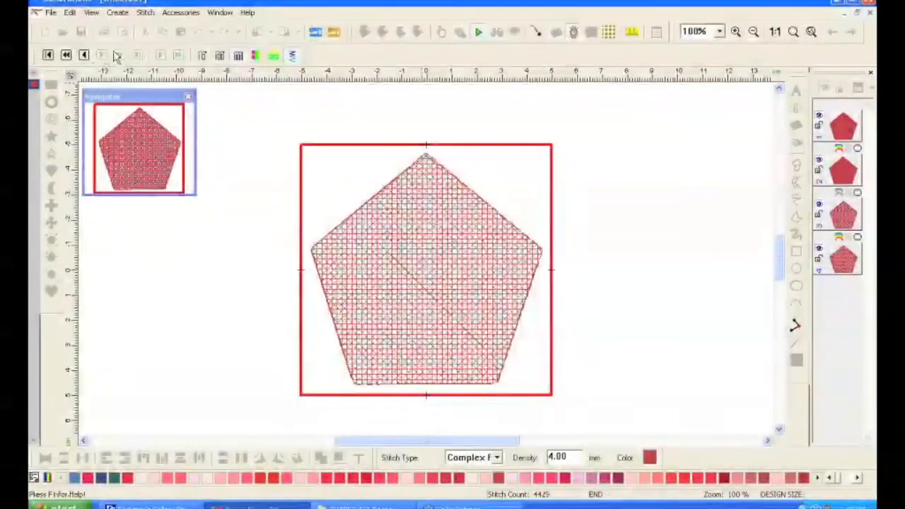
left_click(478, 33)
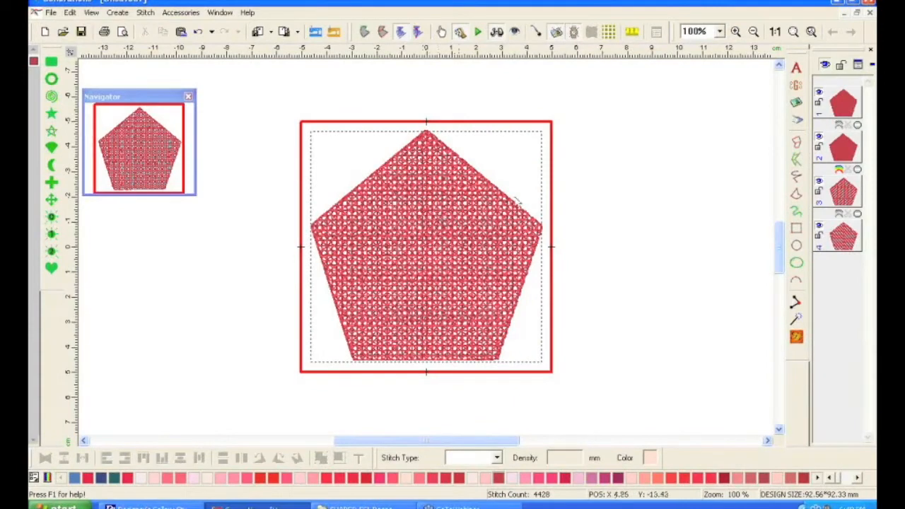
Create a 3.5 mm wide Satin Border outline from the fourth pentagon layer's outside border and generate its stitches
left_click(843, 240)
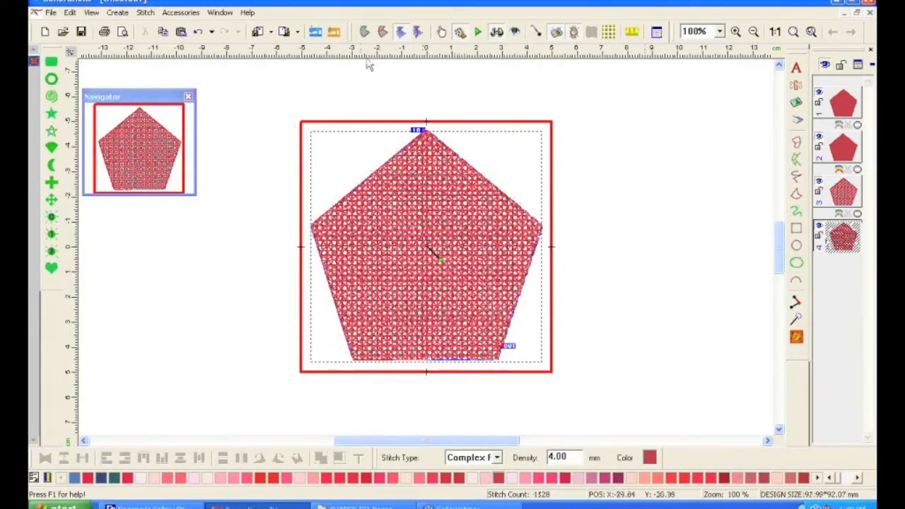
left_click(364, 33)
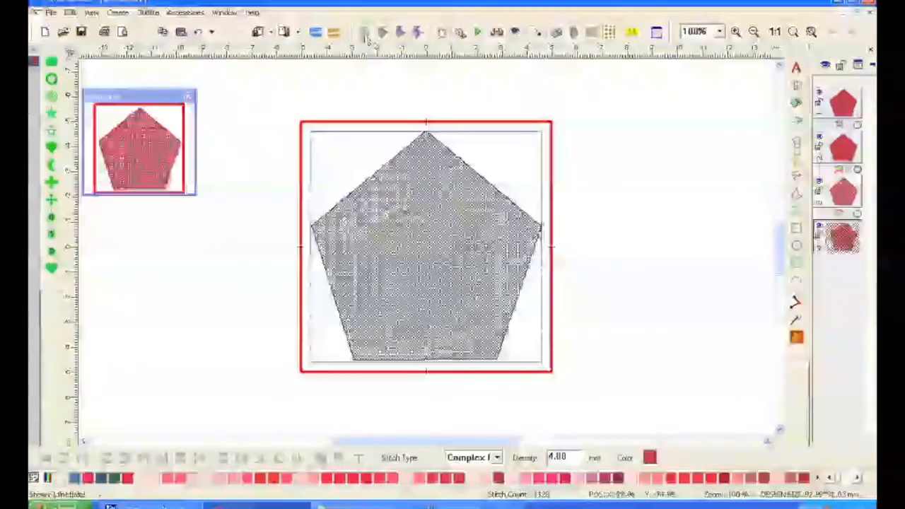
right_click(432, 221)
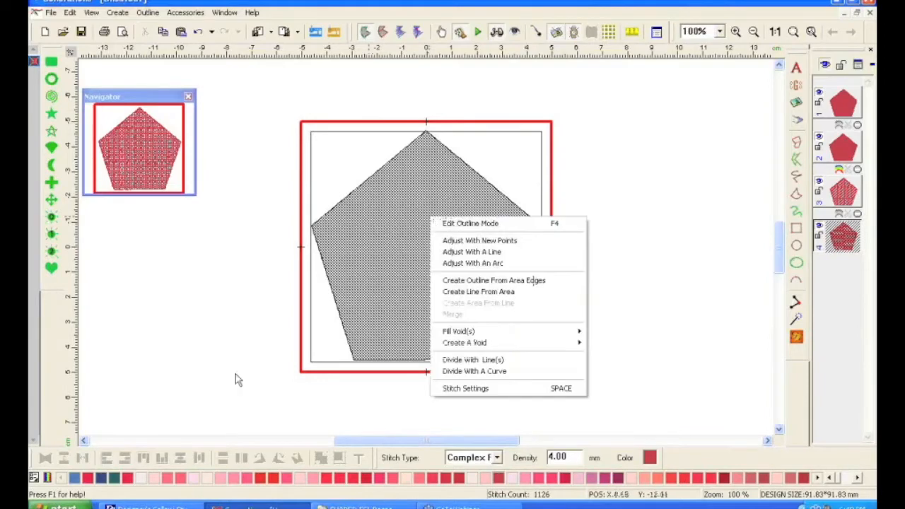
left_click(467, 282)
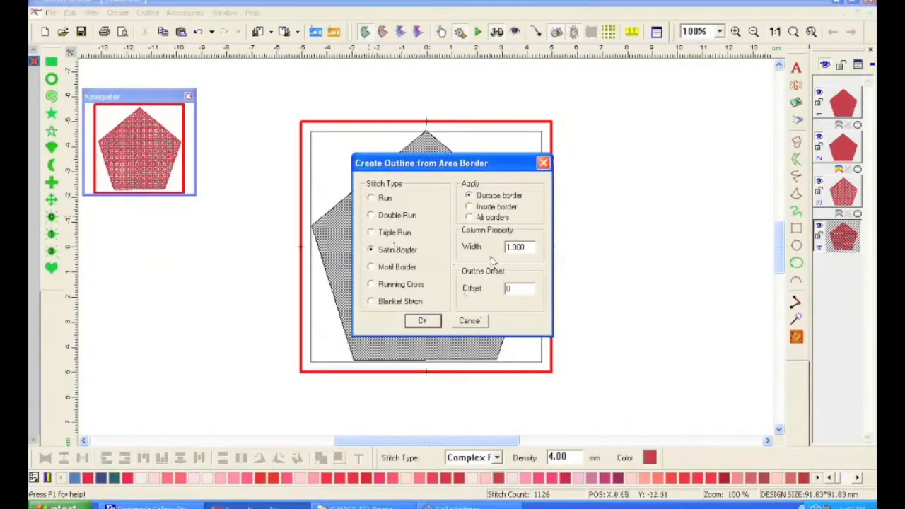
left_click_drag(526, 248, 495, 248)
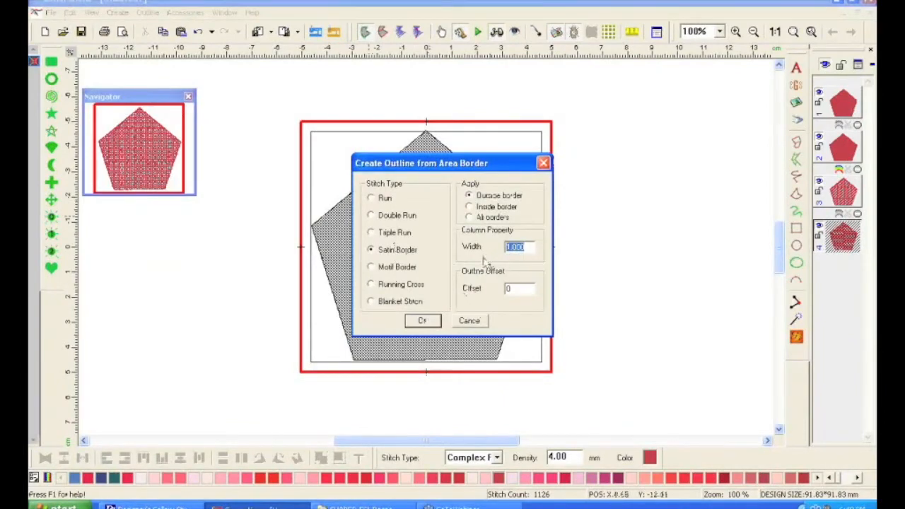
key("BackSpace")
type("5")
key("BackSpace")
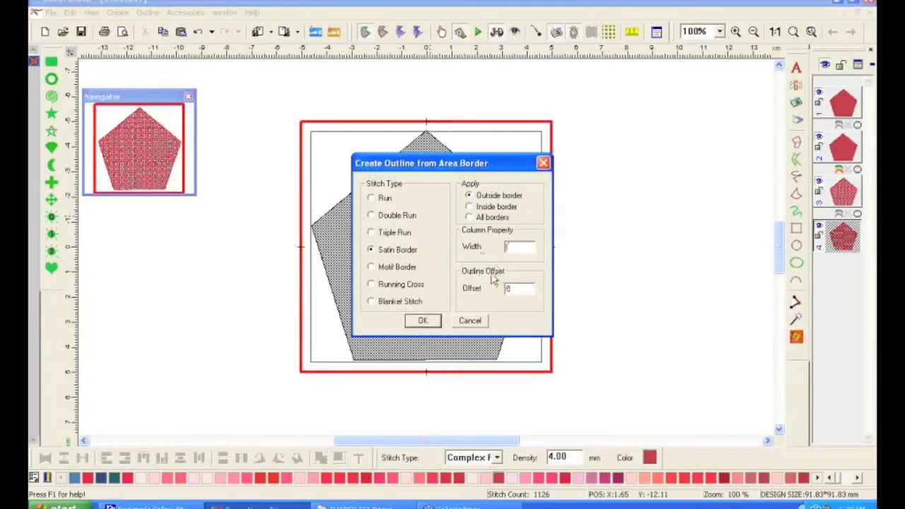
type("3.5")
left_click(422, 322)
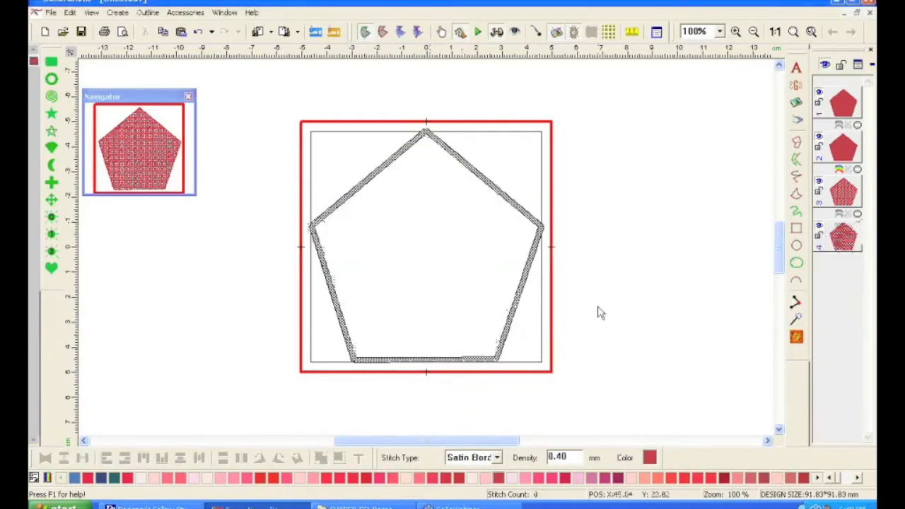
left_click(796, 340)
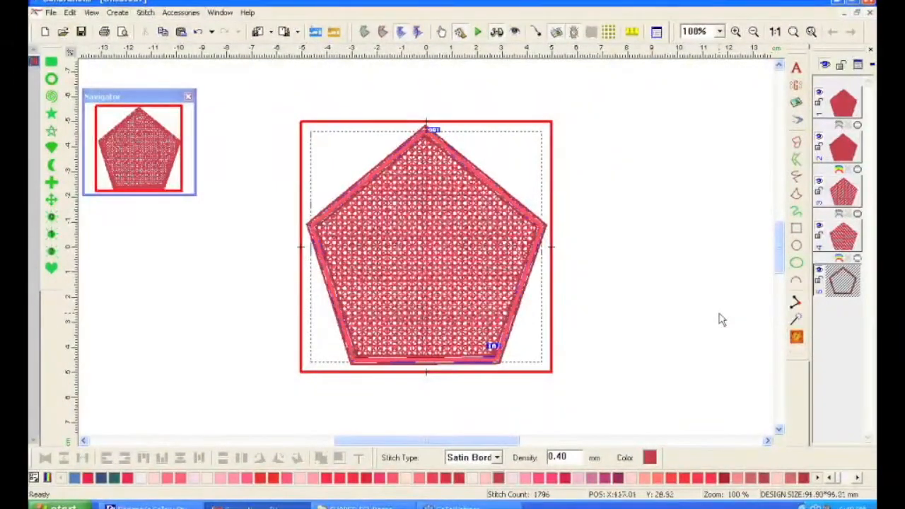
left_click(574, 154)
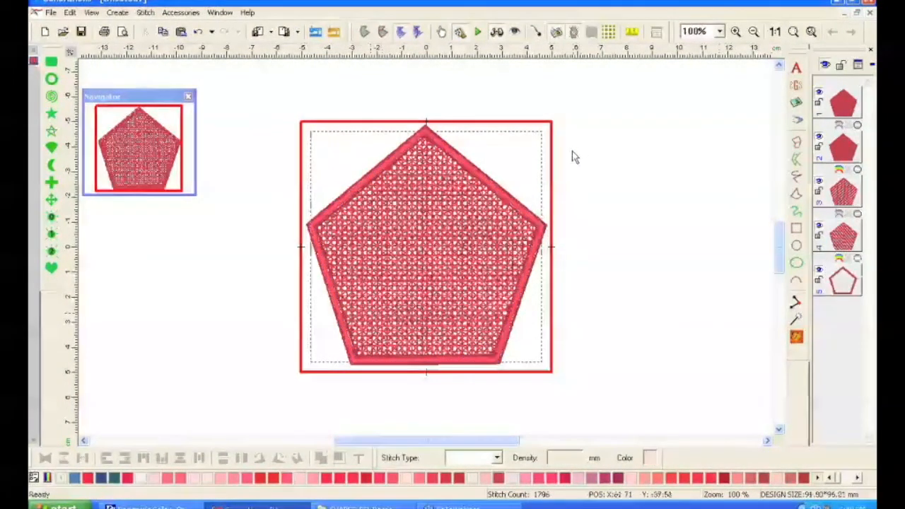
Add Center and Edge underlays to the satin border's ZigZag underlay
left_click(841, 282)
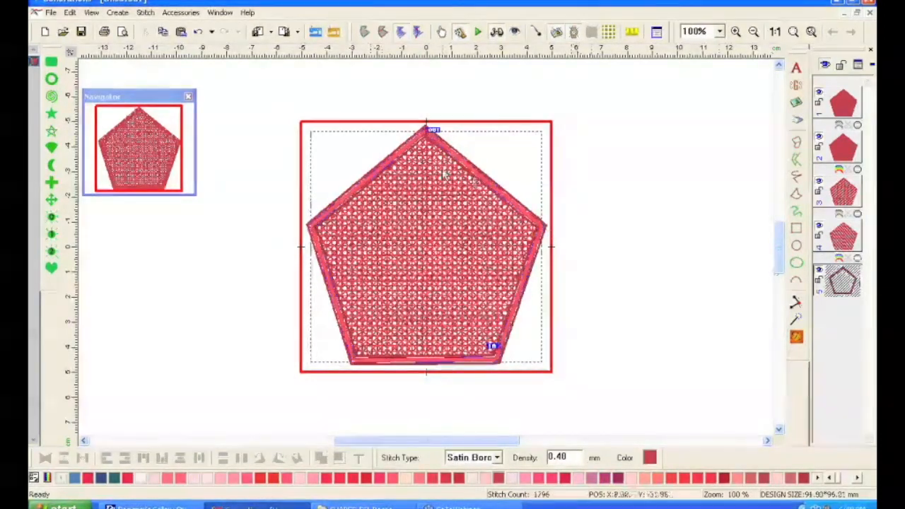
double_click(480, 204)
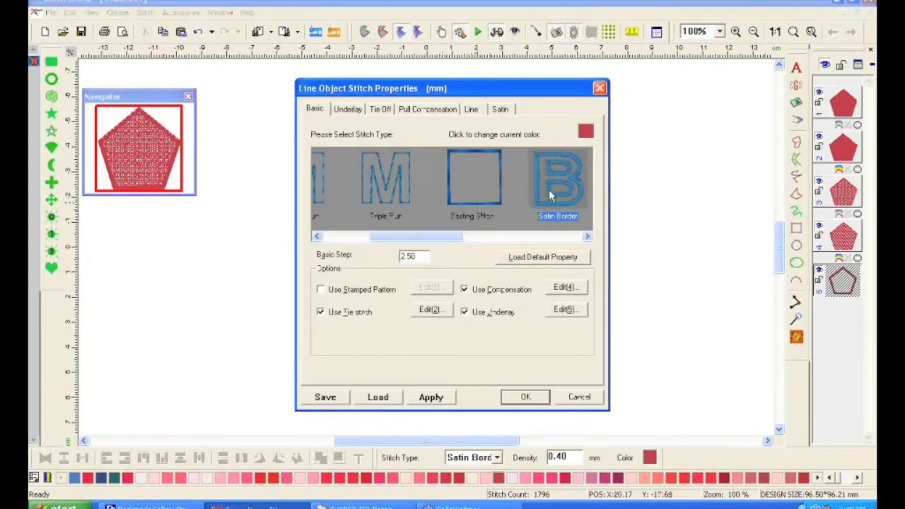
left_click(352, 111)
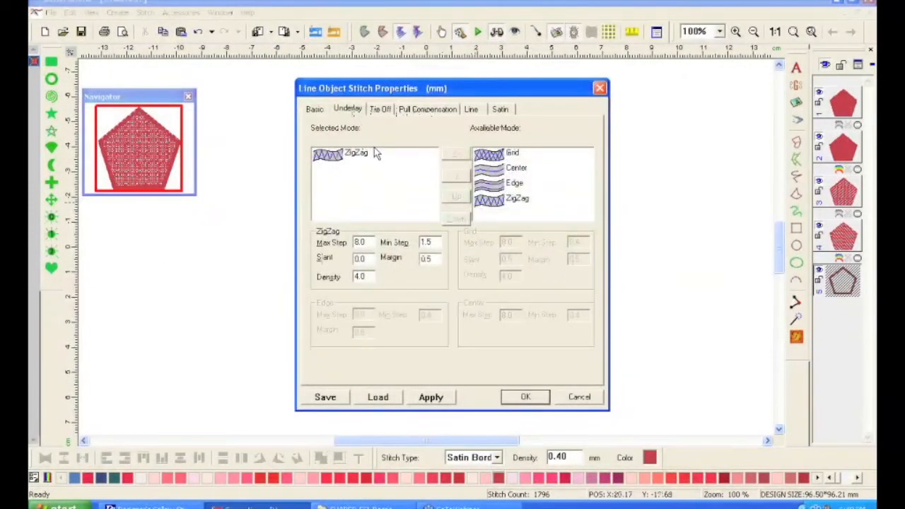
left_click(489, 174)
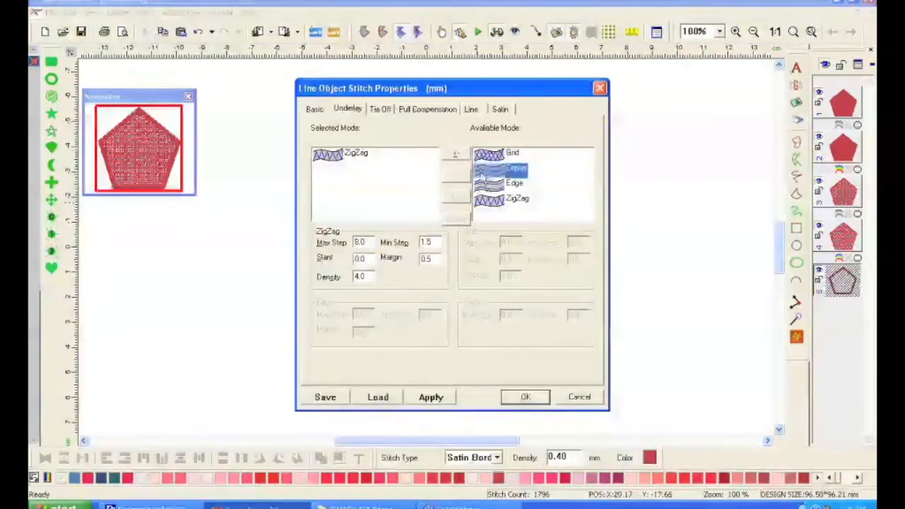
left_click(454, 154)
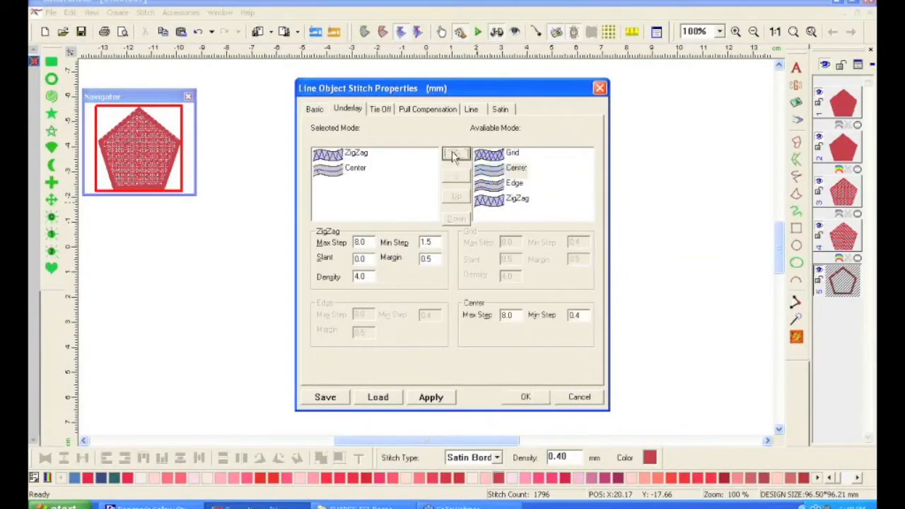
left_click(514, 183)
left_click(455, 156)
Order the satin border's ZigZag underlay after Center and Edge, and apply the stitch properties
left_click(333, 155)
left_click(455, 219)
left_click(456, 219)
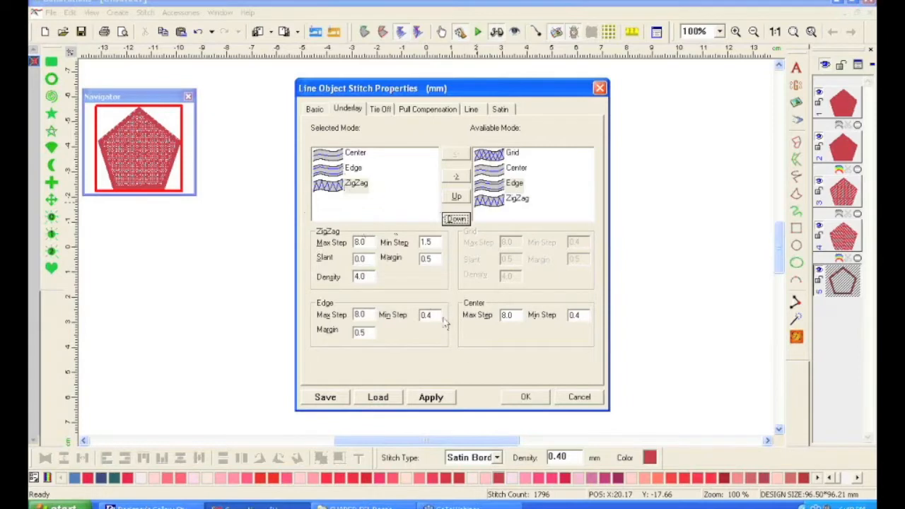
left_click(522, 398)
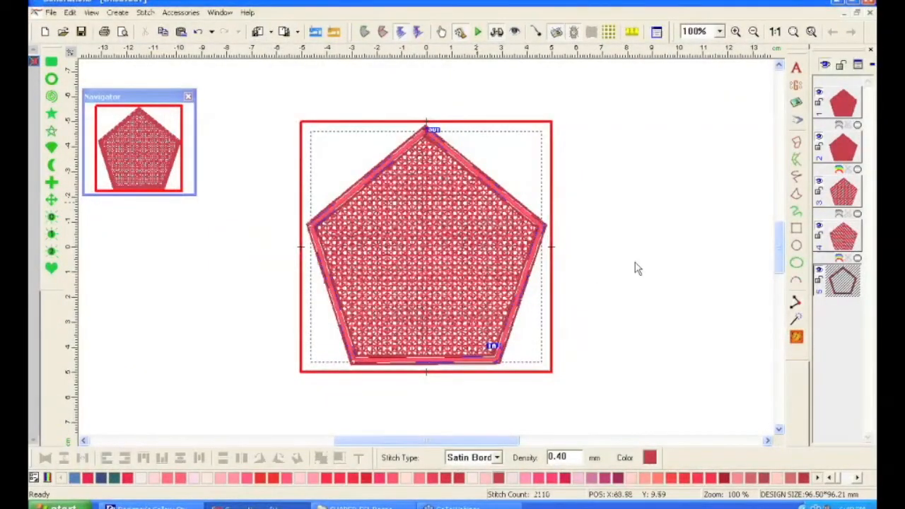
left_click(630, 267)
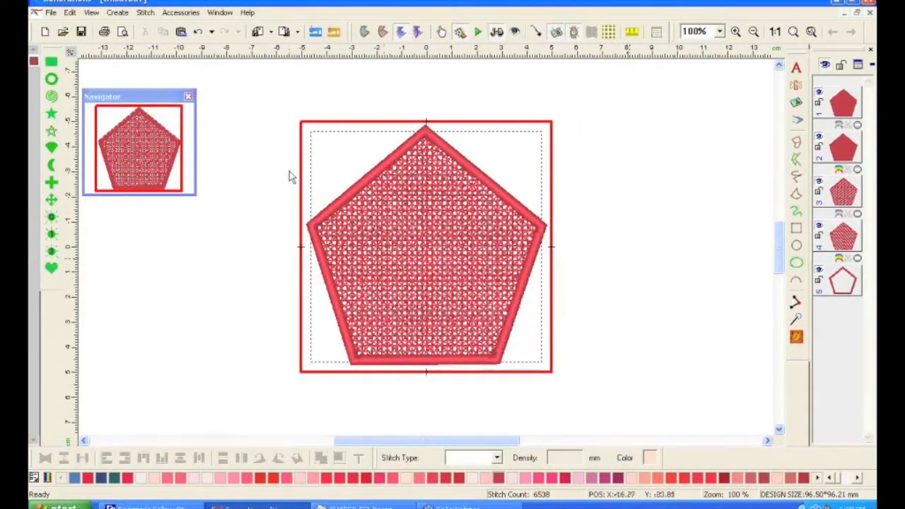
Recolor all five layers light pink and show the rose template beneath them with 3D rendering off
left_click(34, 63)
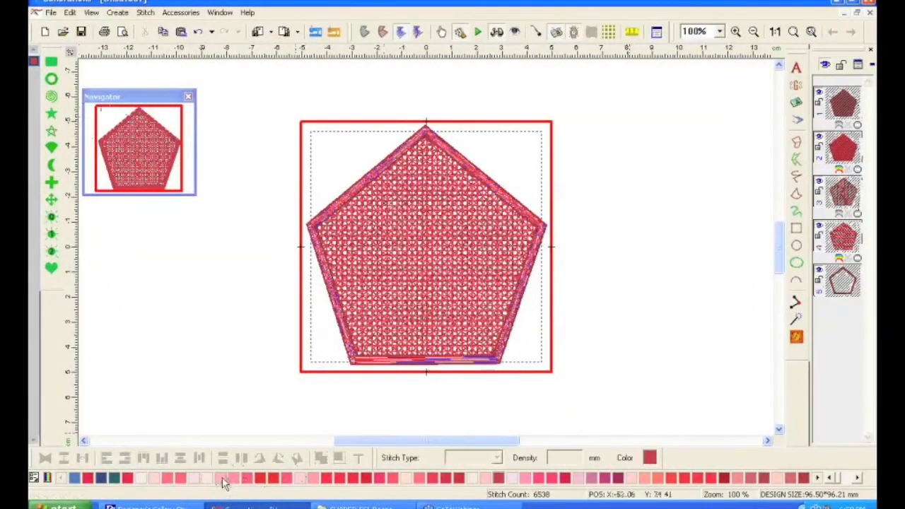
left_click(224, 479)
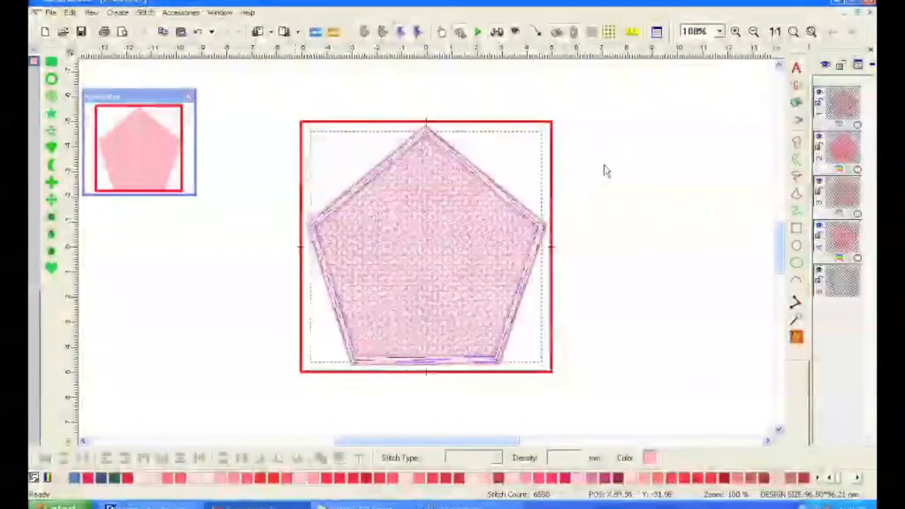
left_click(557, 33)
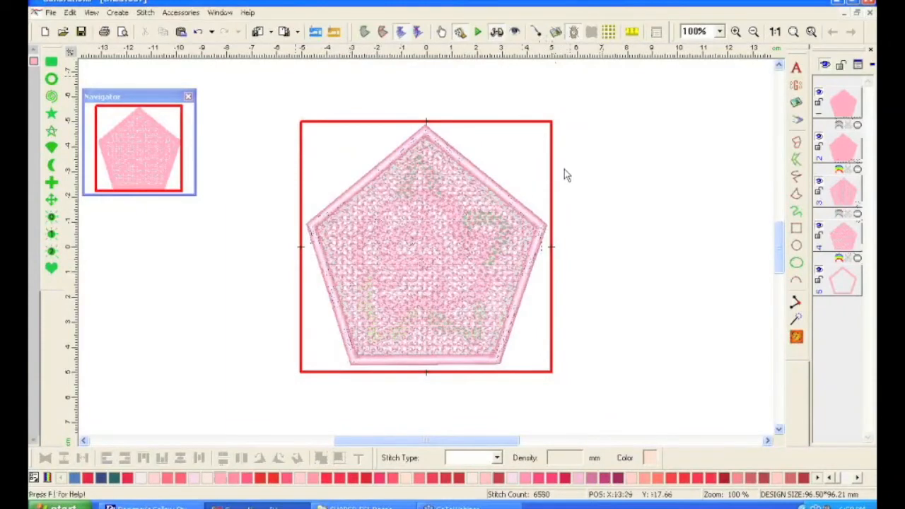
left_click(719, 31)
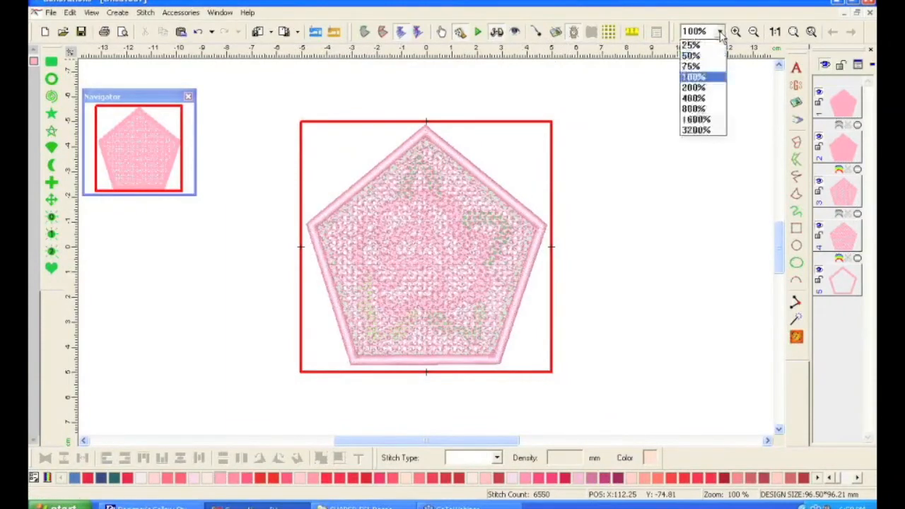
left_click(692, 98)
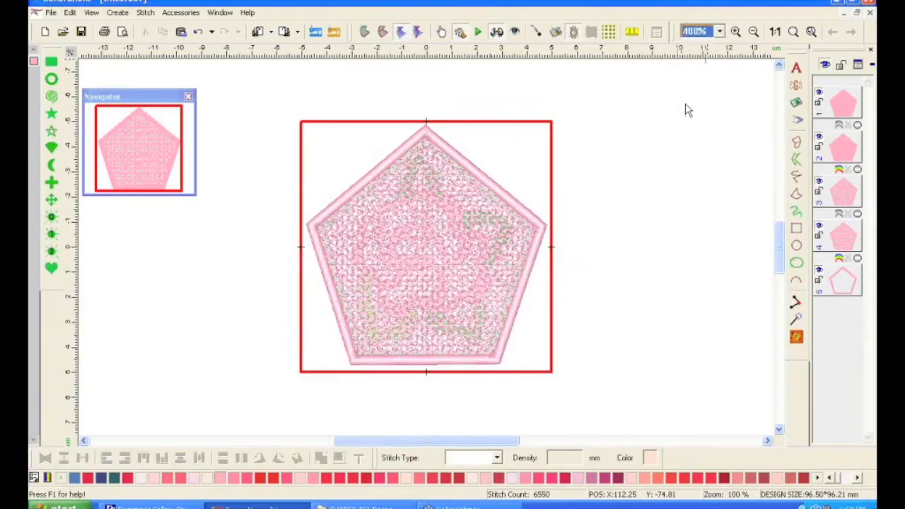
left_click(496, 34)
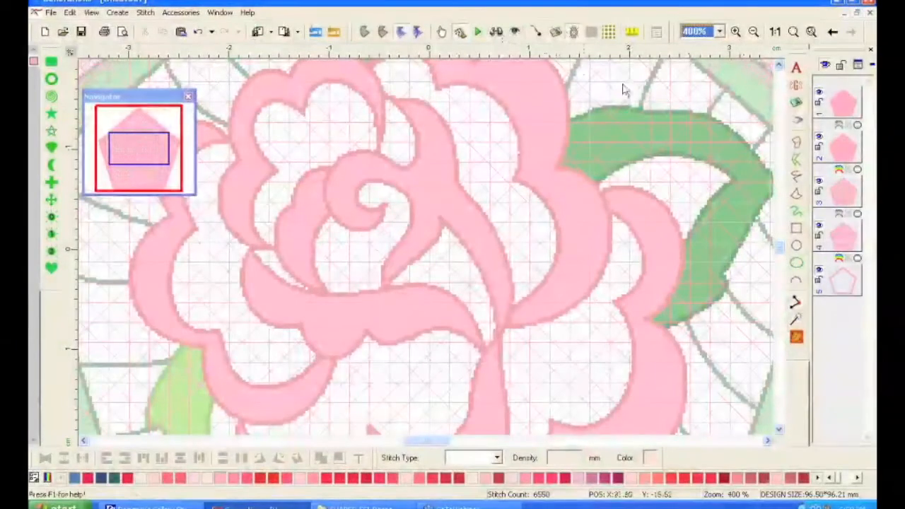
Draw a curved side-to-side satin sample about 7 by 13 mm in the empty area beside the pentagon, placing points on alternating edges
left_click(778, 65)
left_click(767, 440)
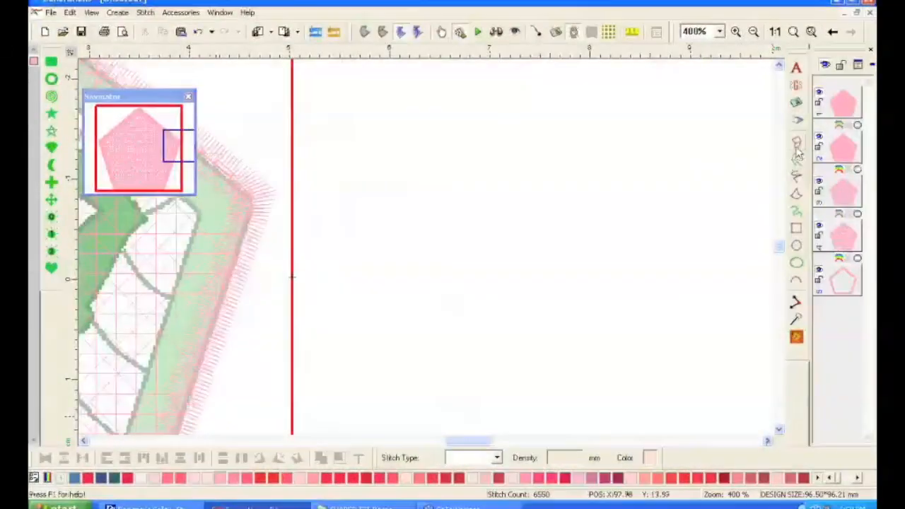
left_click(796, 142)
left_click(520, 144)
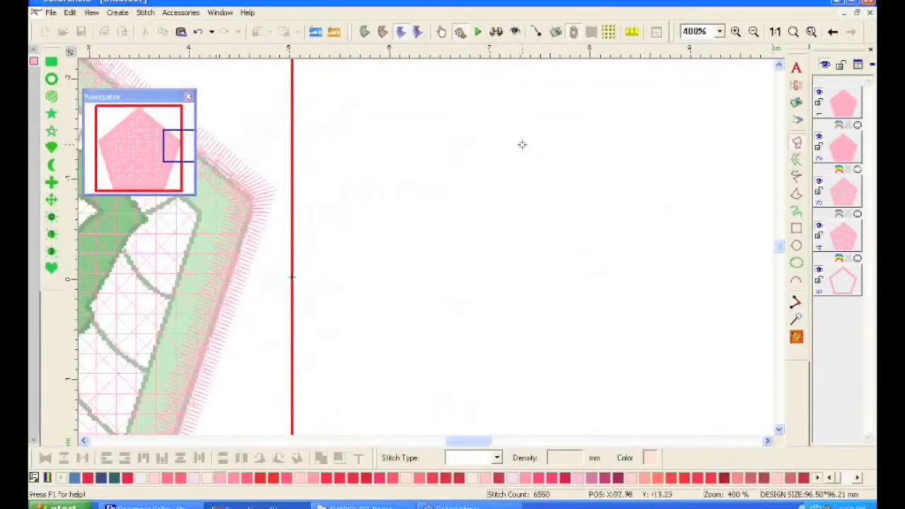
left_click(559, 123)
left_click(536, 172)
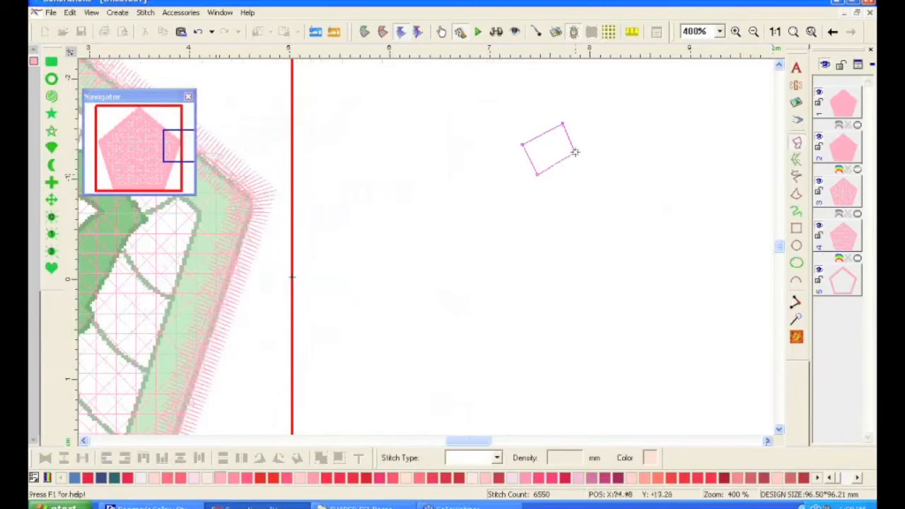
left_click(550, 212)
left_click(579, 207)
left_click(579, 248)
right_click(580, 247)
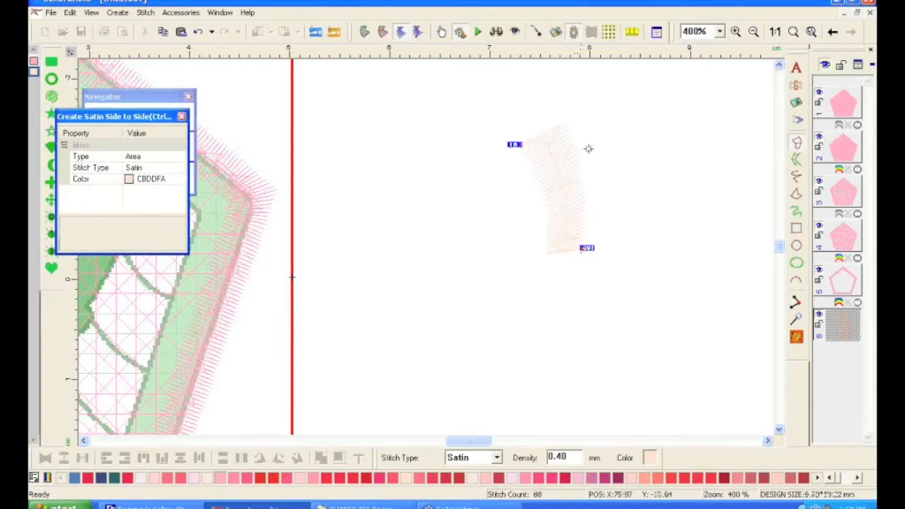
Draw a side-by-side satin sample about 5 by 15 mm beside the first sample, tracing one long edge and then the other
left_click(797, 163)
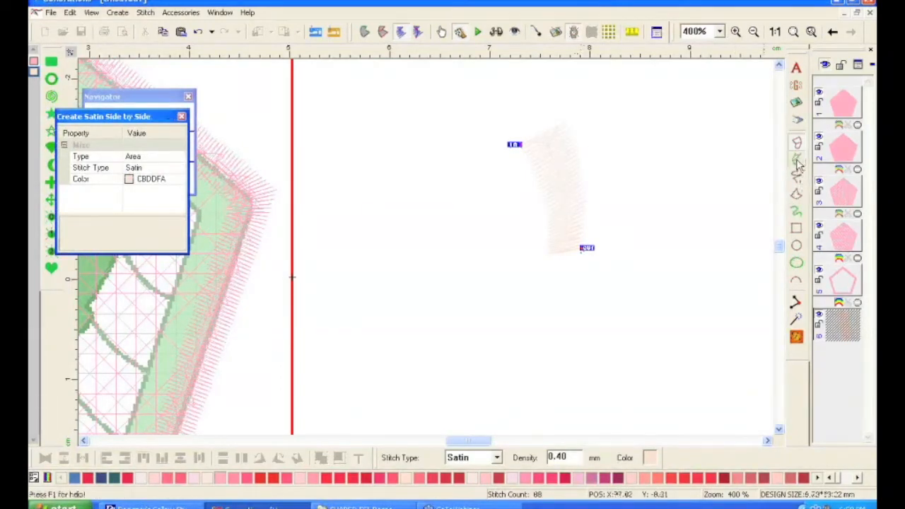
left_click(584, 118)
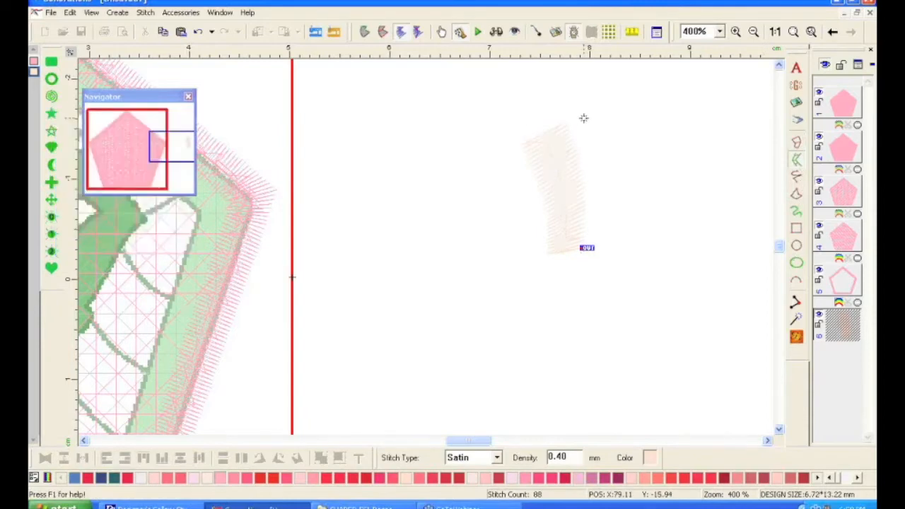
left_click(599, 154)
left_click(605, 216)
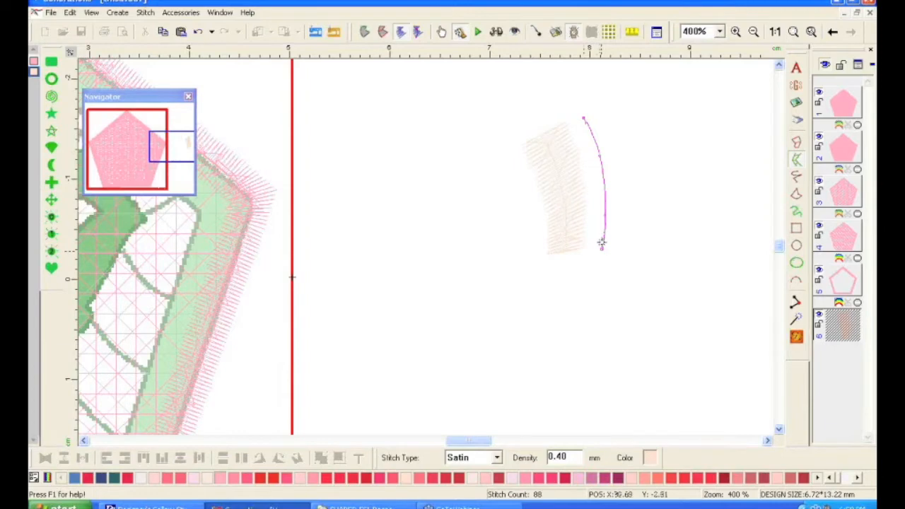
left_click(610, 106)
left_click(625, 163)
left_click(628, 222)
right_click(626, 251)
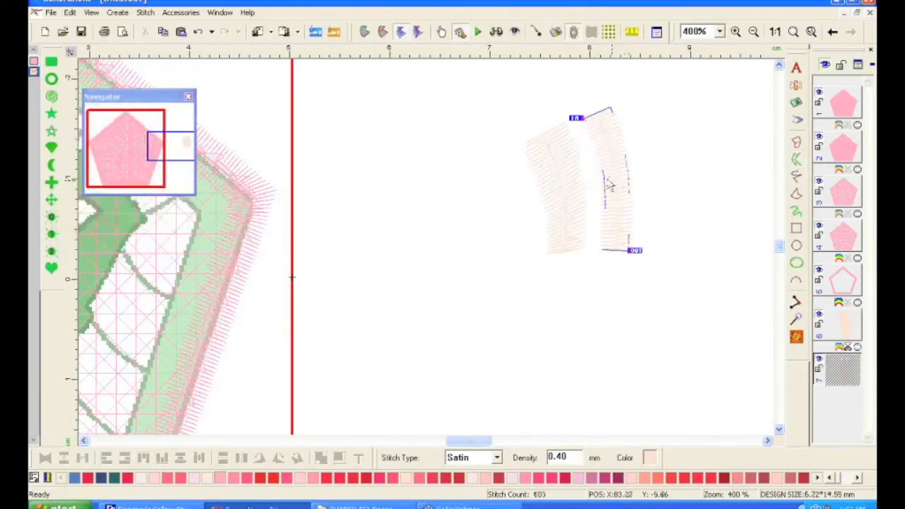
Delete both satin samples beside the pentagon
key("Delete")
left_click(569, 217)
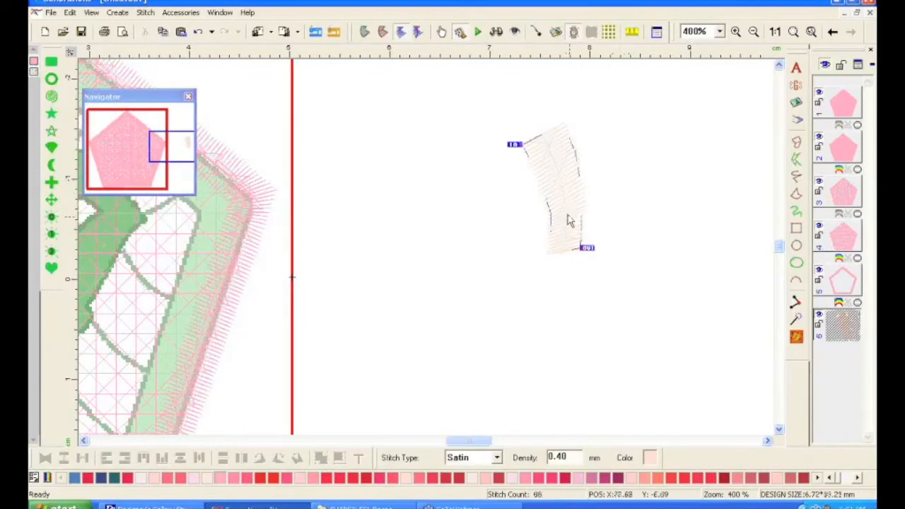
key("Delete")
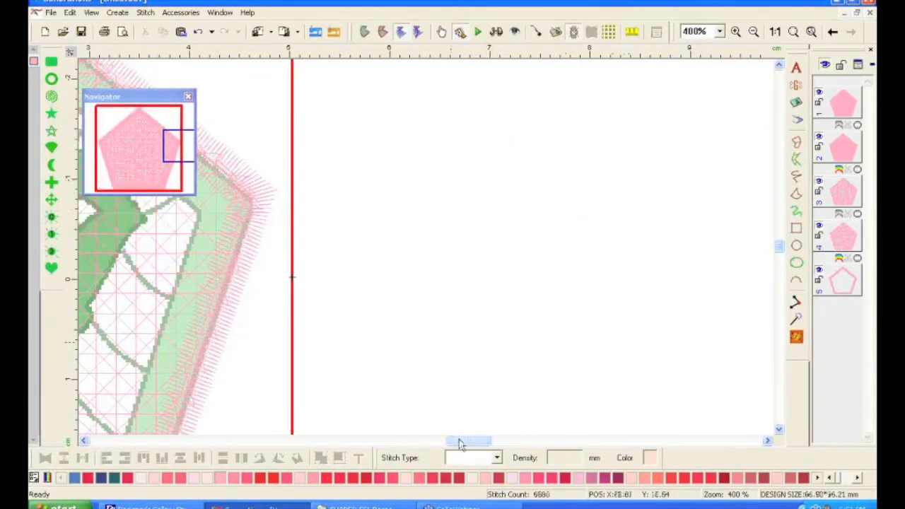
Trace the template's bent green leaf beside the rose as a green side-by-side satin area about 21 by 23 mm
left_click_drag(461, 442, 437, 442)
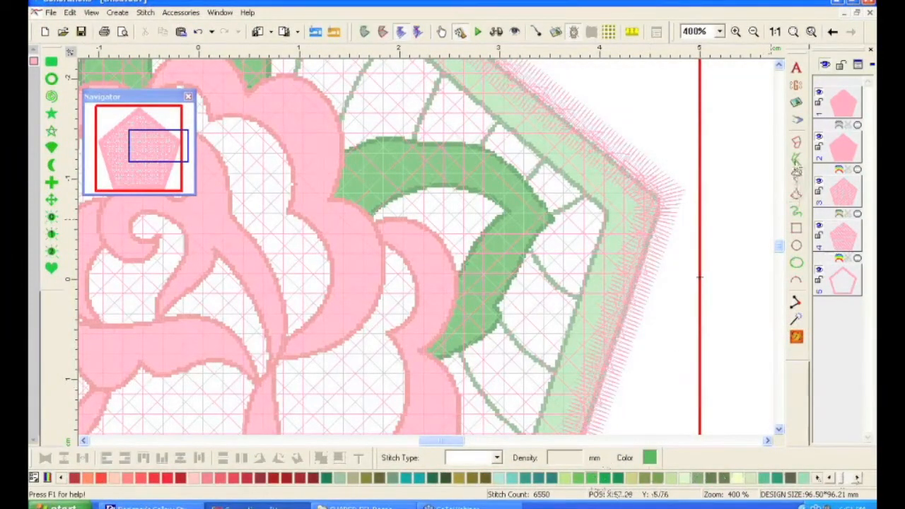
left_click(796, 161)
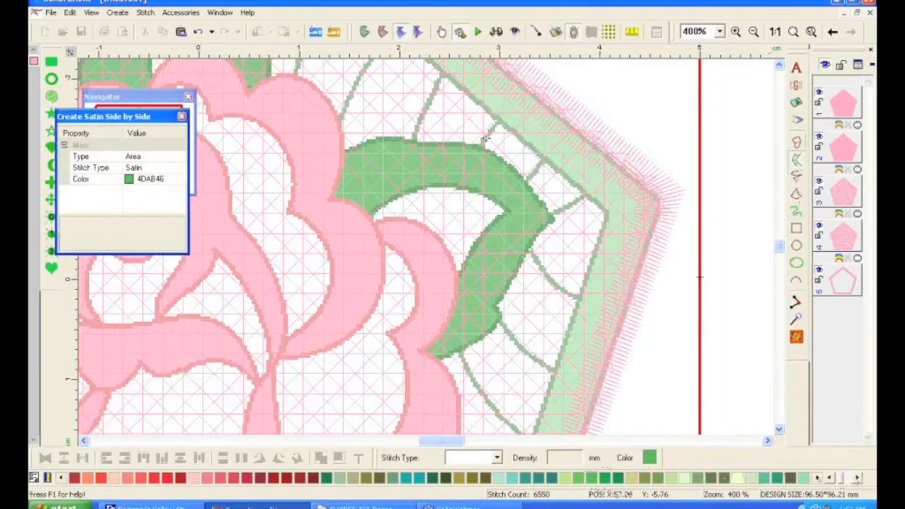
left_click(340, 151)
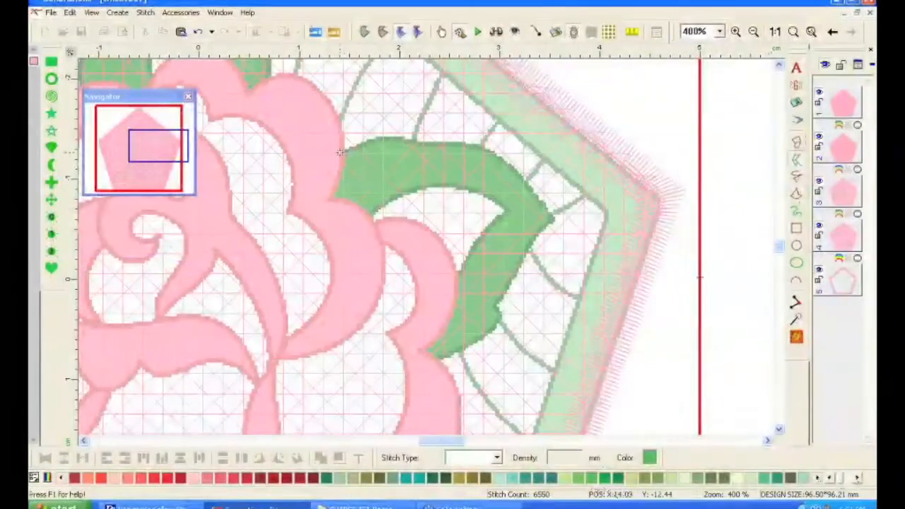
left_click(382, 135)
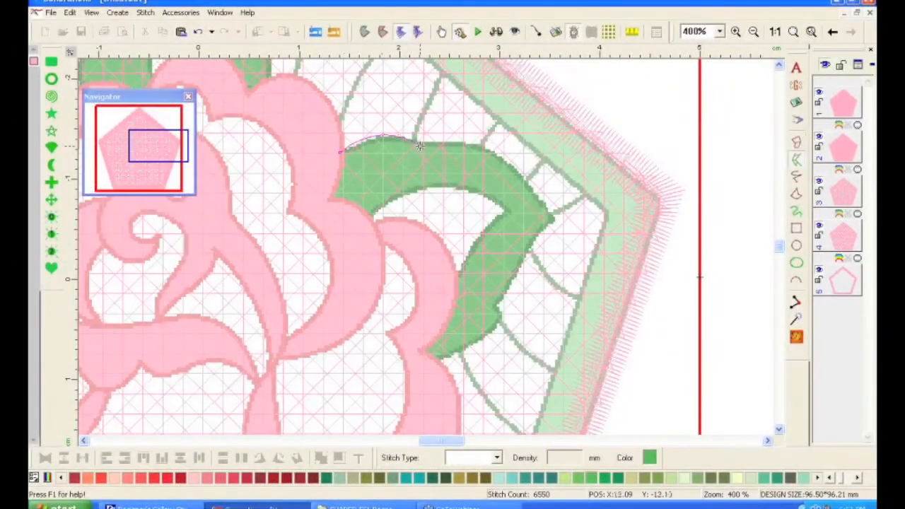
left_click(555, 220)
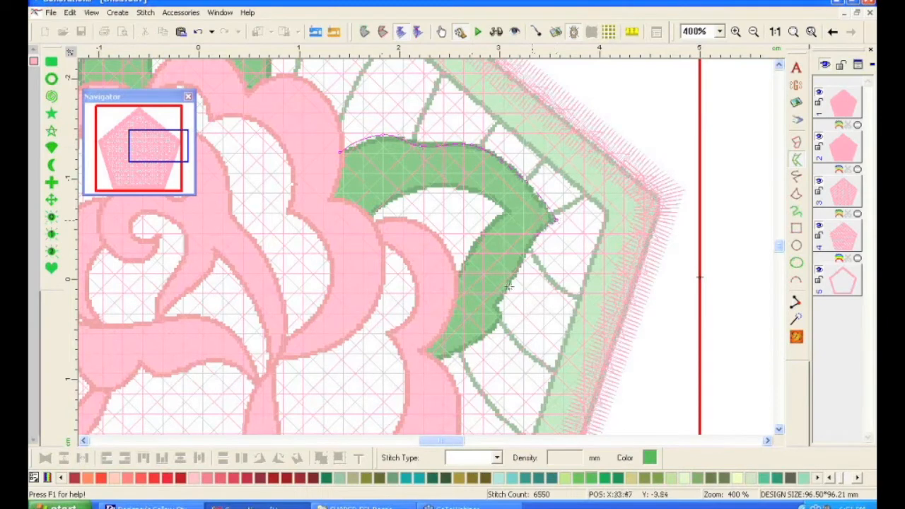
left_click(494, 305)
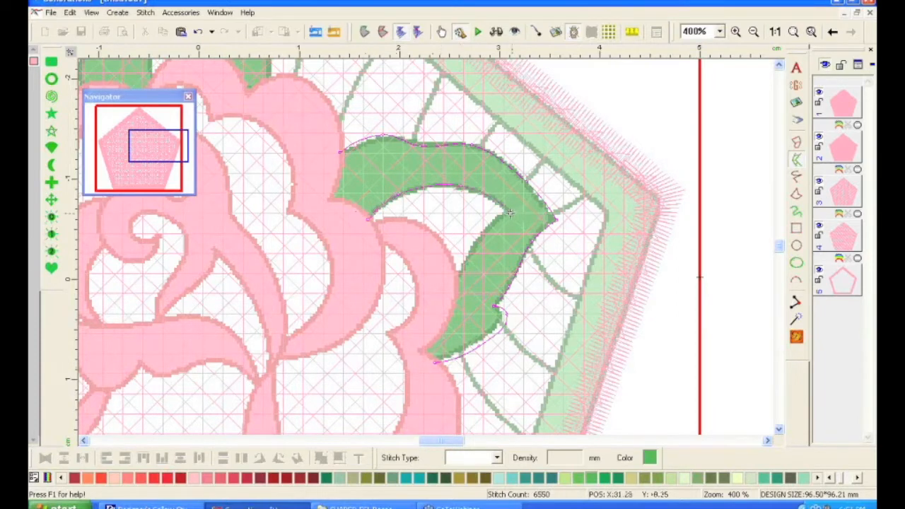
right_click(454, 277)
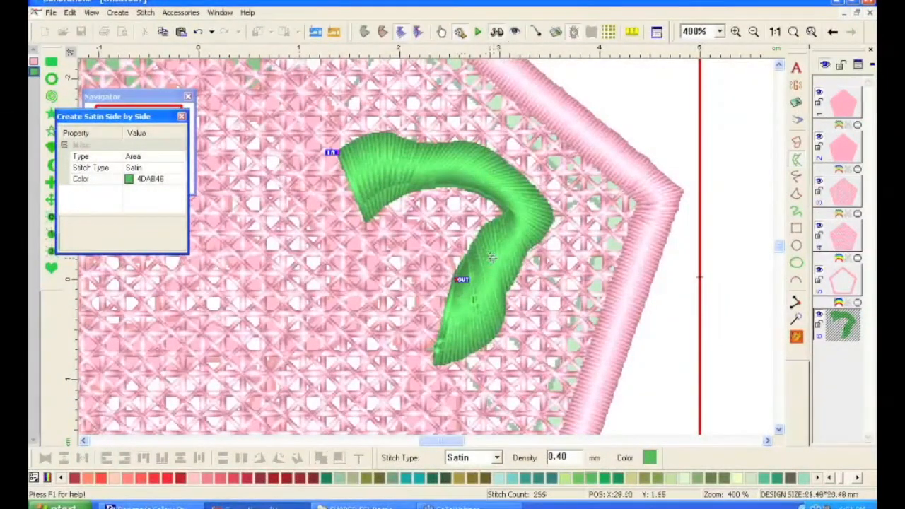
key("Escape")
left_click(468, 214)
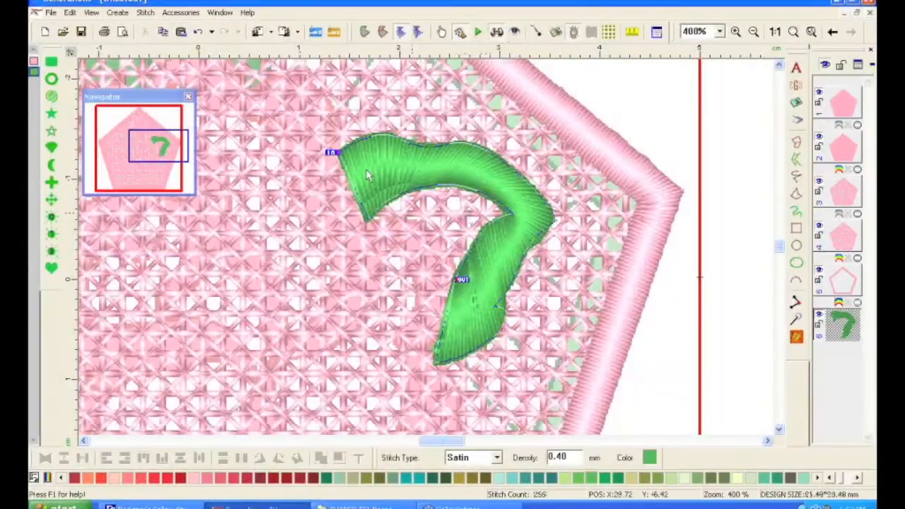
Add seven stitch direction guidelines across the satin leaf's upper arm, bend and the start of its lower arm, and regenerate the stitches
left_click(381, 32)
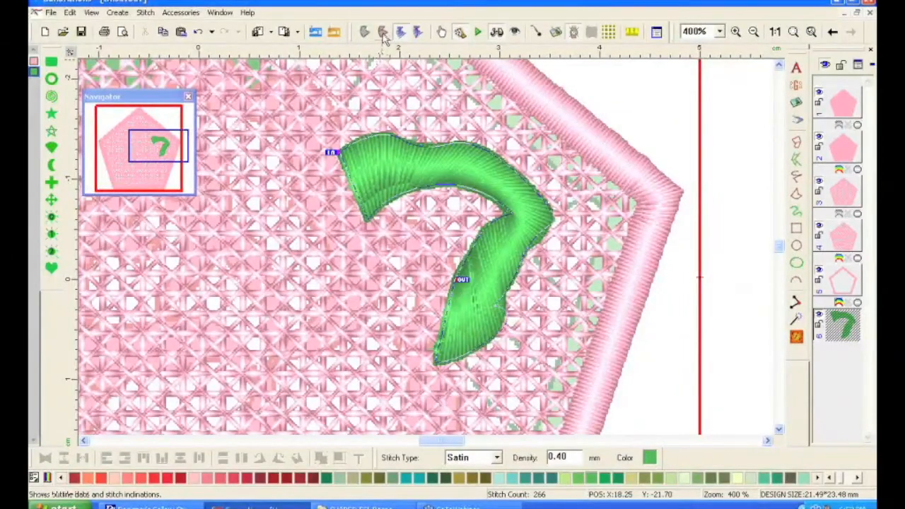
left_click(383, 32)
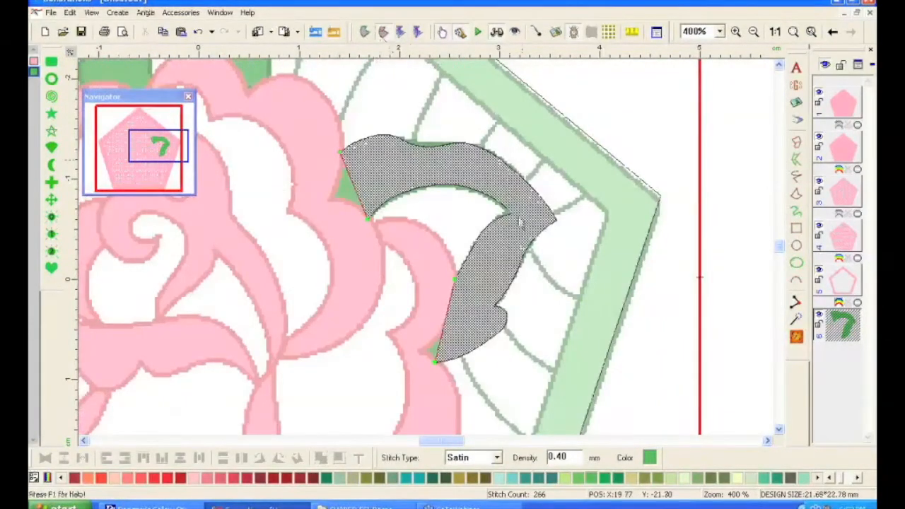
right_click(501, 259)
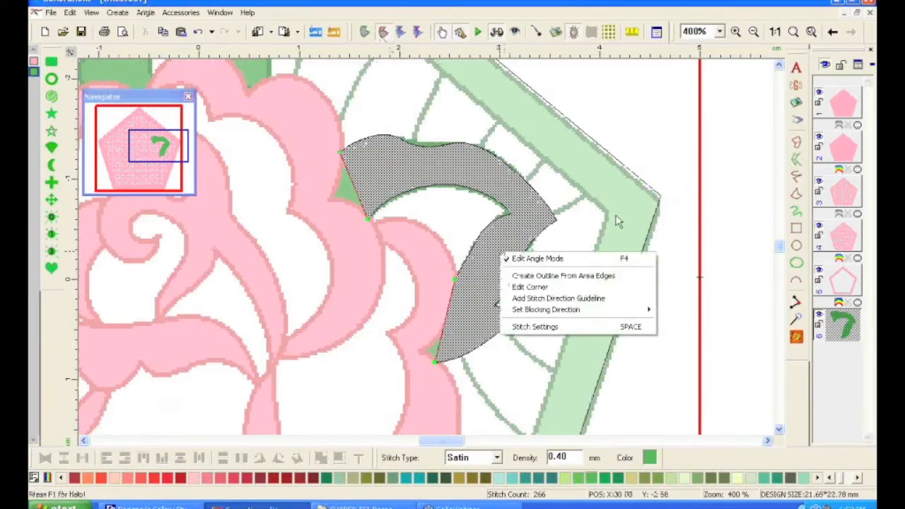
left_click(518, 298)
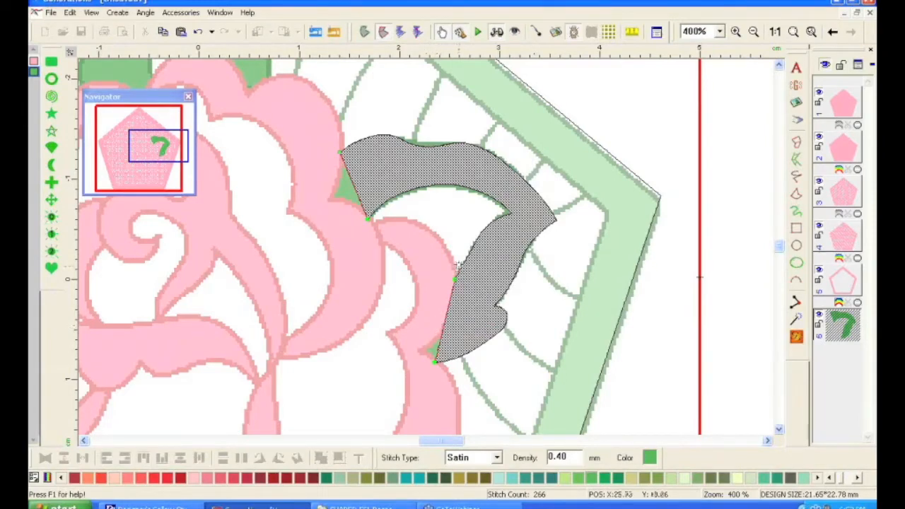
left_click_drag(459, 266, 537, 269)
left_click_drag(471, 234, 561, 238)
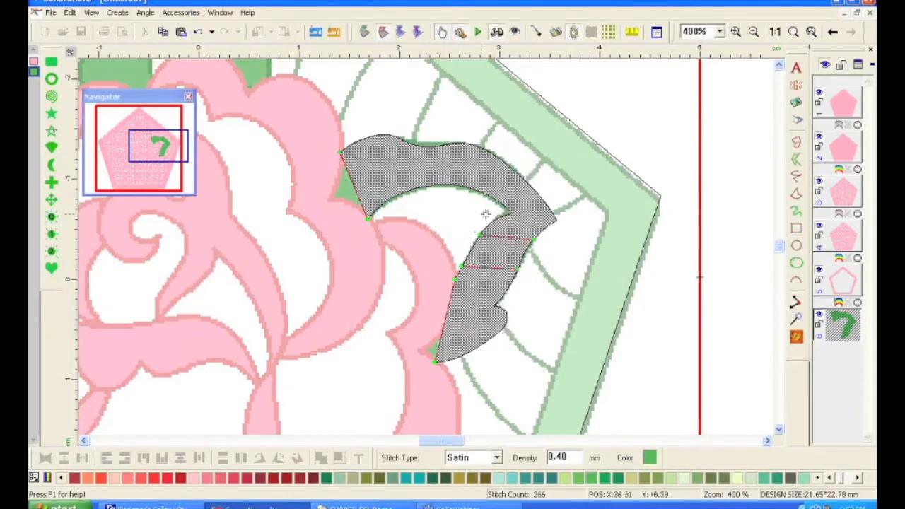
left_click_drag(487, 219, 566, 219)
left_click_drag(480, 205, 539, 171)
left_click_drag(448, 192, 495, 148)
left_click_drag(402, 199, 392, 147)
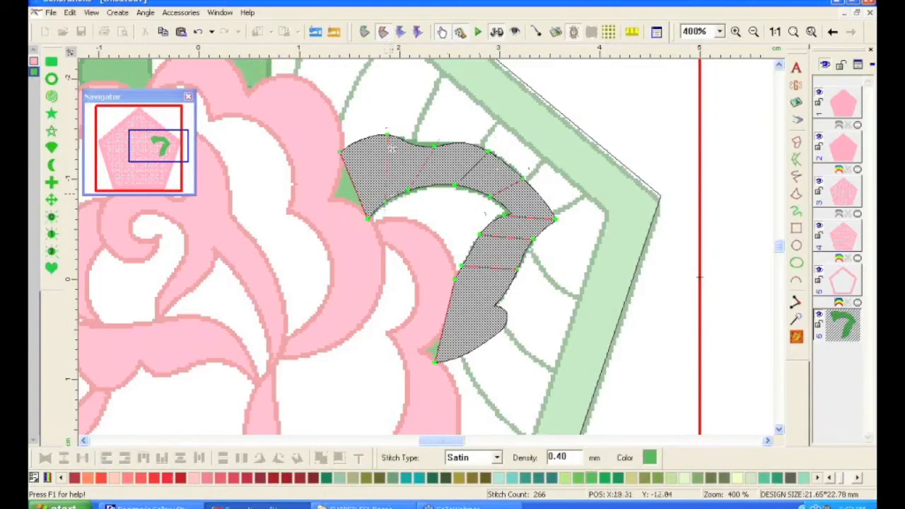
left_click(796, 339)
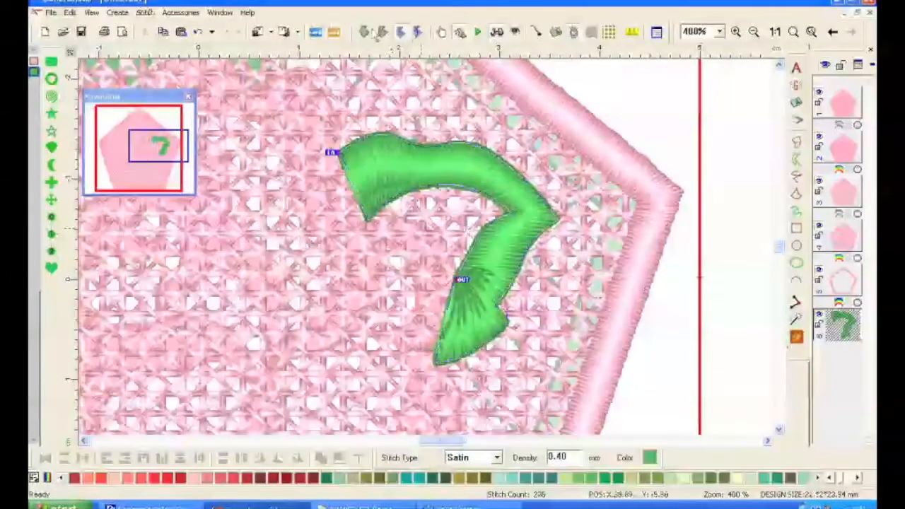
Add two more stitch direction guidelines across the lower lobe of the bent leaf and regenerate its stitches
left_click(382, 33)
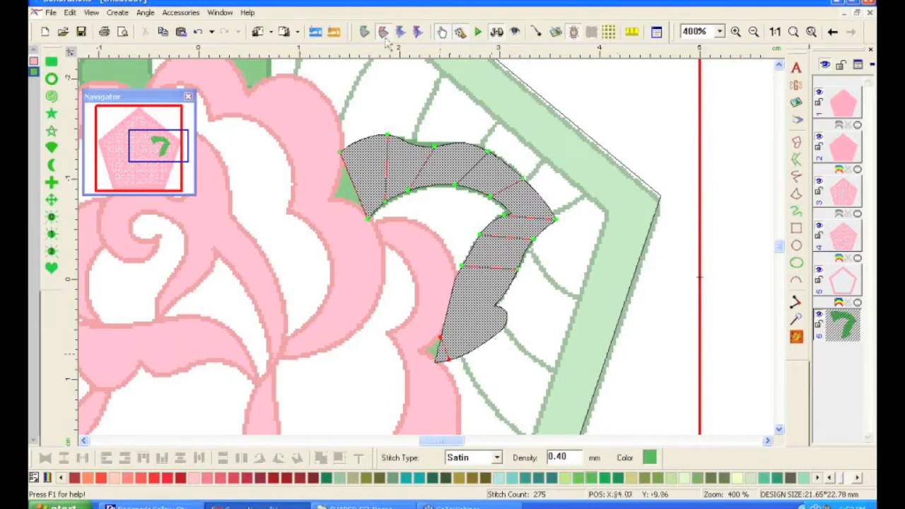
right_click(475, 305)
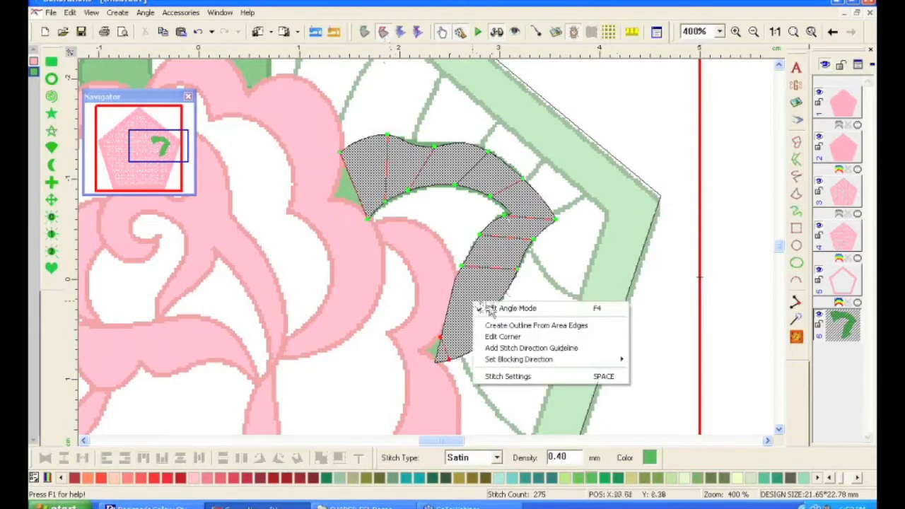
left_click(499, 348)
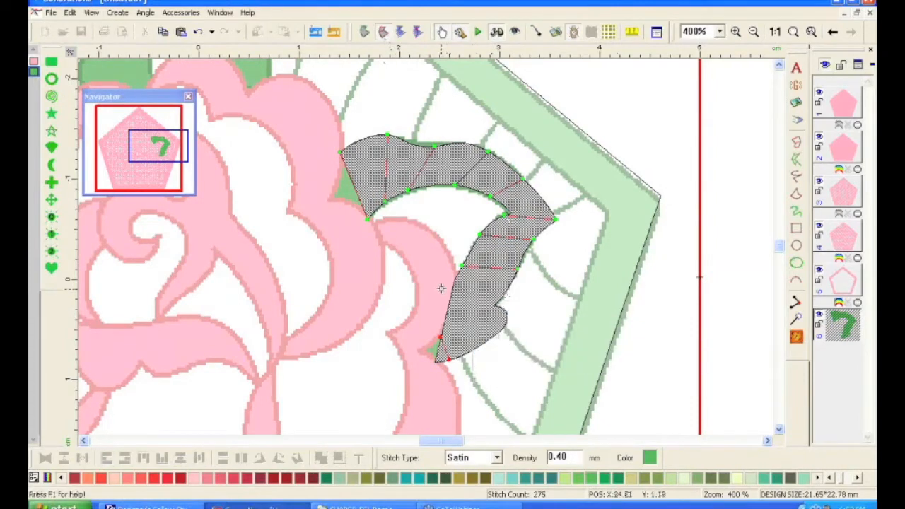
left_click(443, 290)
left_click(439, 324)
left_click_drag(440, 321, 531, 330)
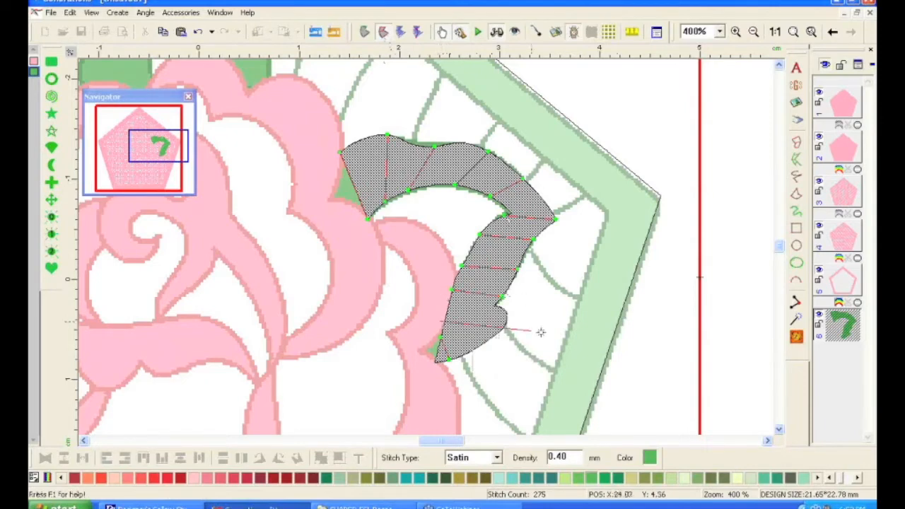
left_click(796, 340)
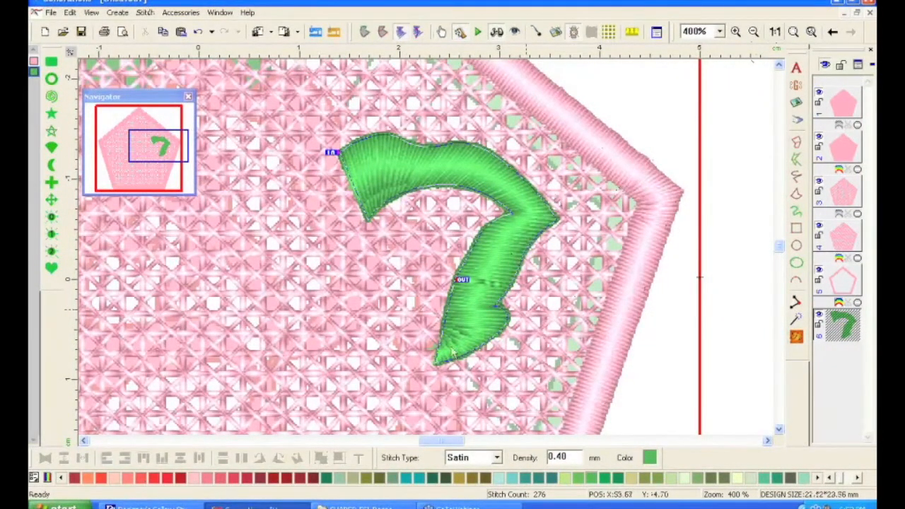
Reposition the guideline nearest the leaf's lower tip so it runs nearly level across the tip, and regenerate the stitches
left_click(382, 32)
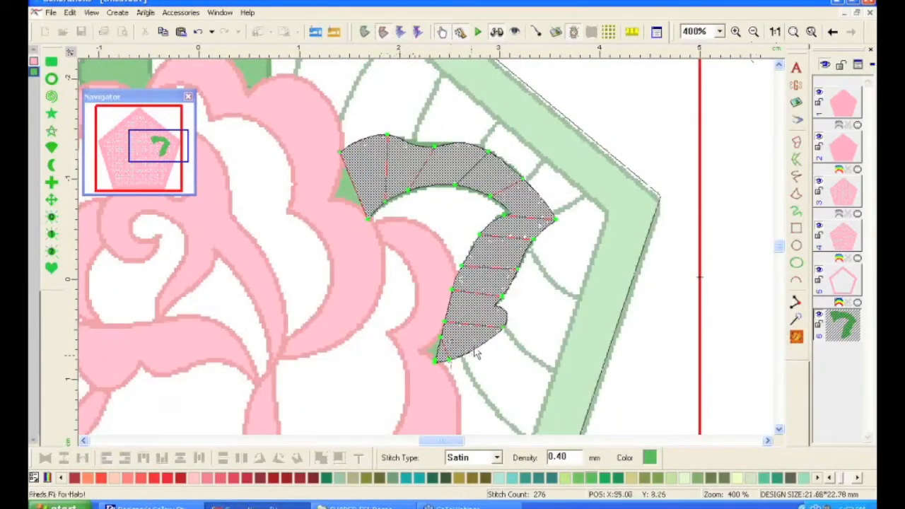
left_click_drag(440, 339, 437, 350)
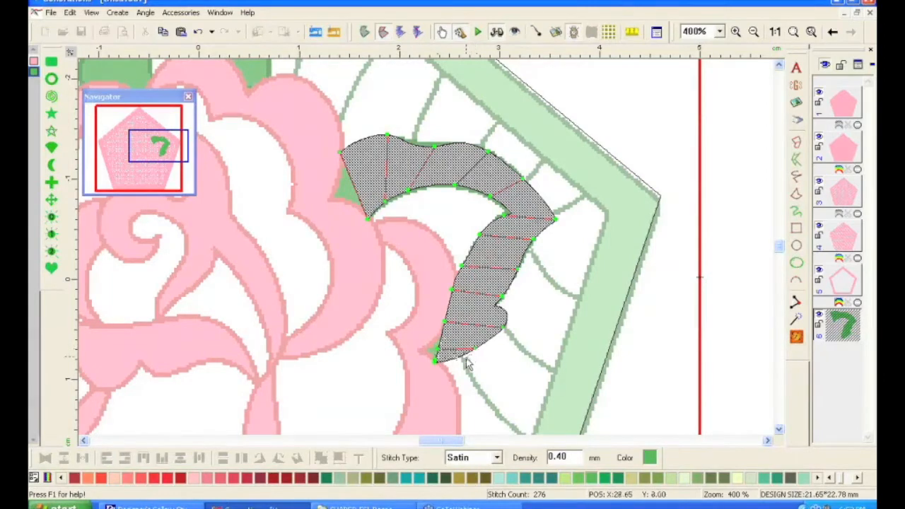
left_click(797, 339)
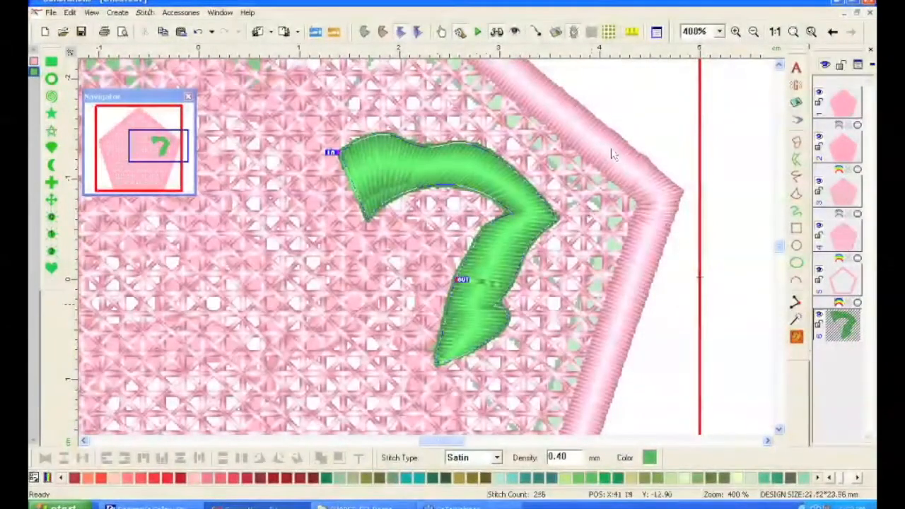
Turn off 3D rendering and trace the pointed leaf above the rose as a side-by-side satin area about 20 by 19 mm
left_click(780, 67)
left_click(780, 67)
left_click(780, 67)
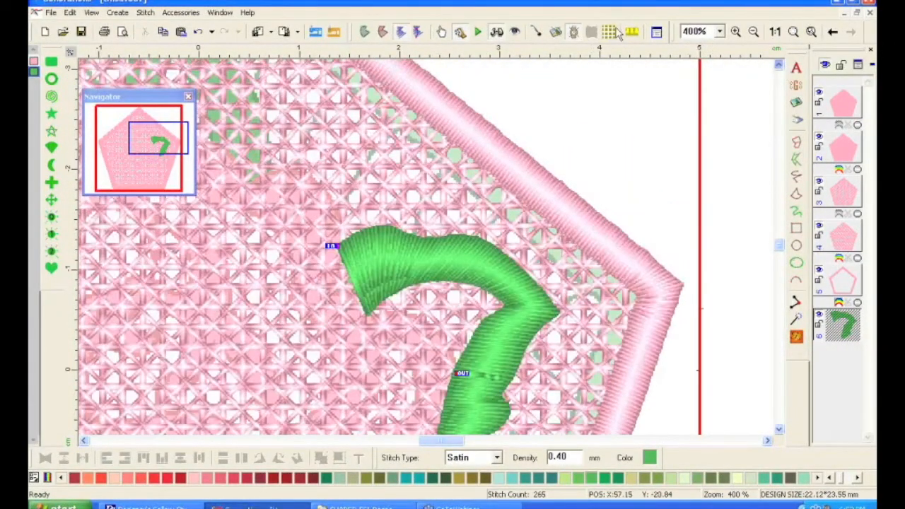
left_click(780, 67)
left_click_drag(436, 448, 426, 441)
left_click(780, 67)
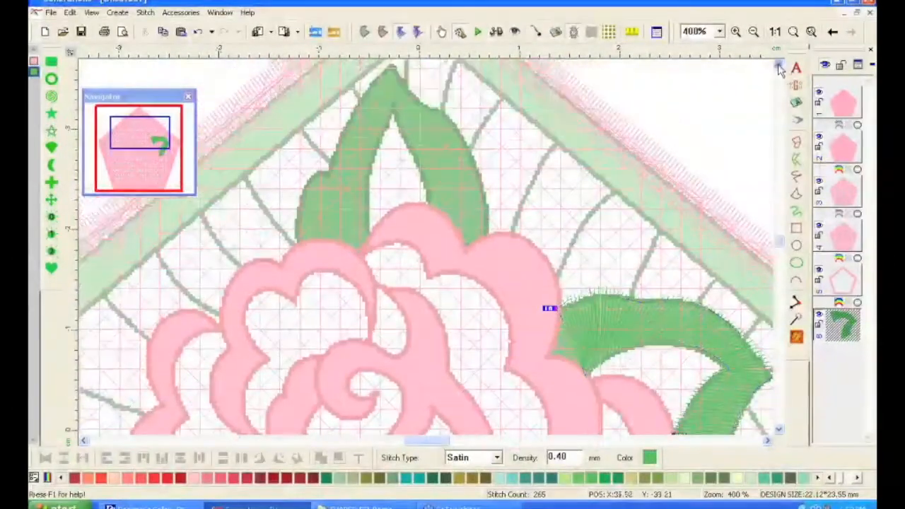
left_click(780, 66)
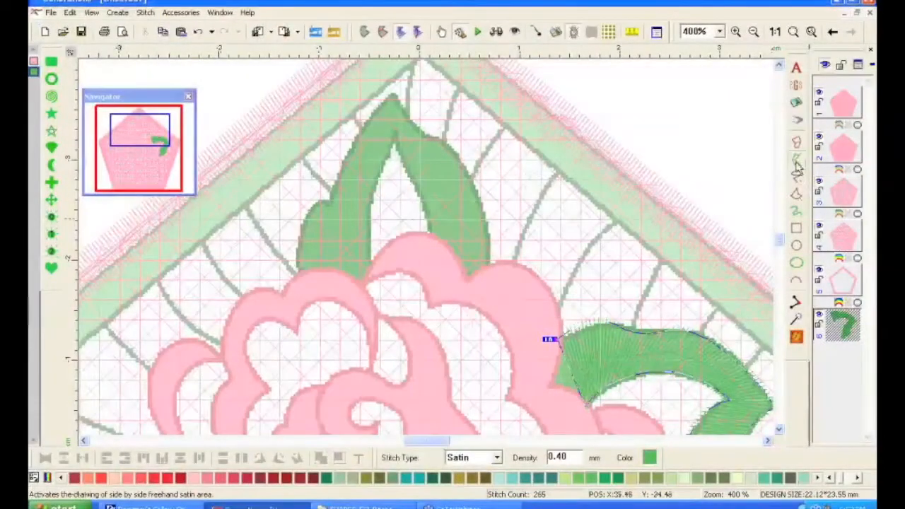
left_click(797, 162)
left_click(489, 269)
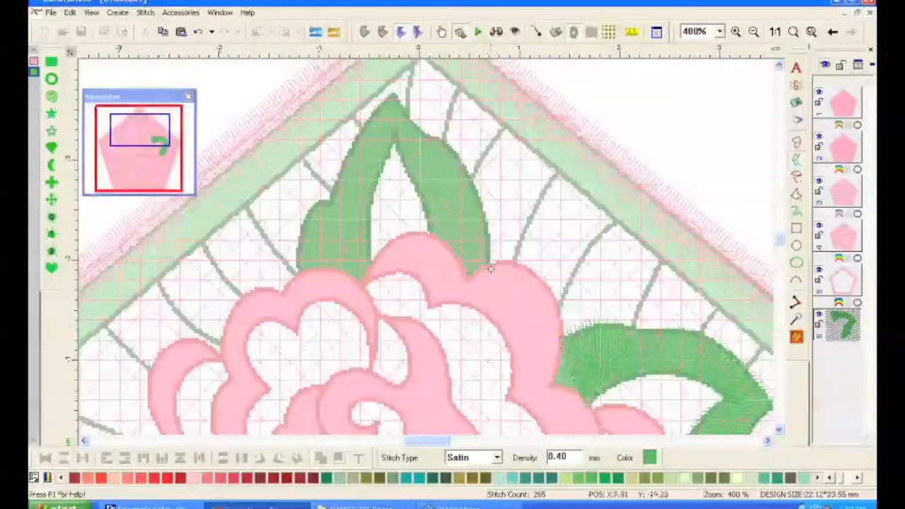
left_click(484, 205)
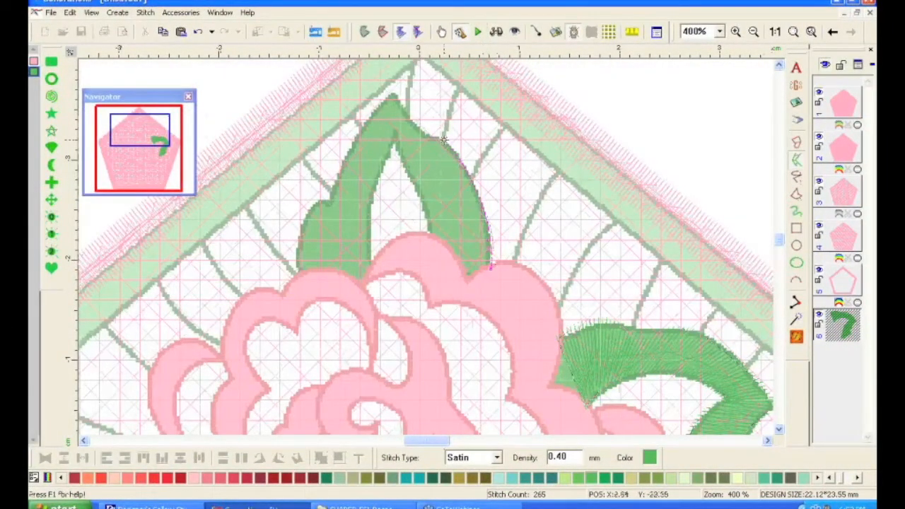
left_click(421, 127)
left_click(356, 127)
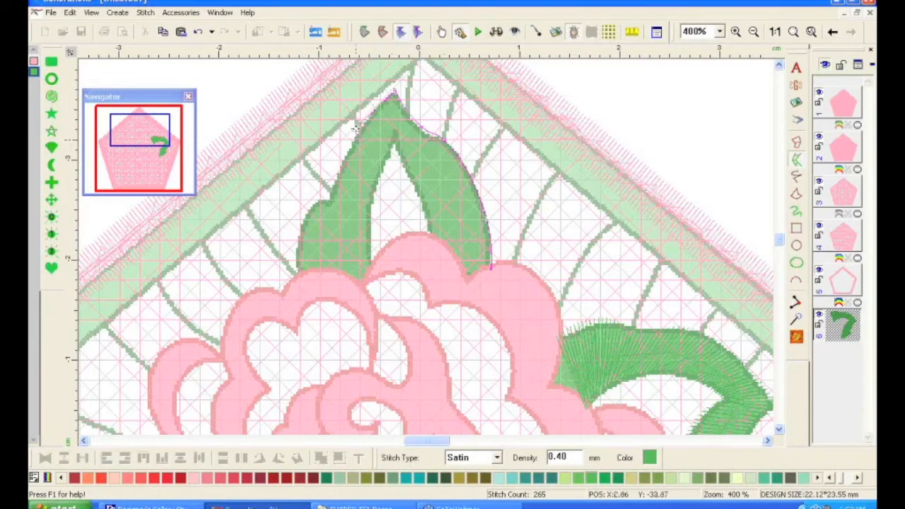
left_click(313, 206)
left_click(299, 247)
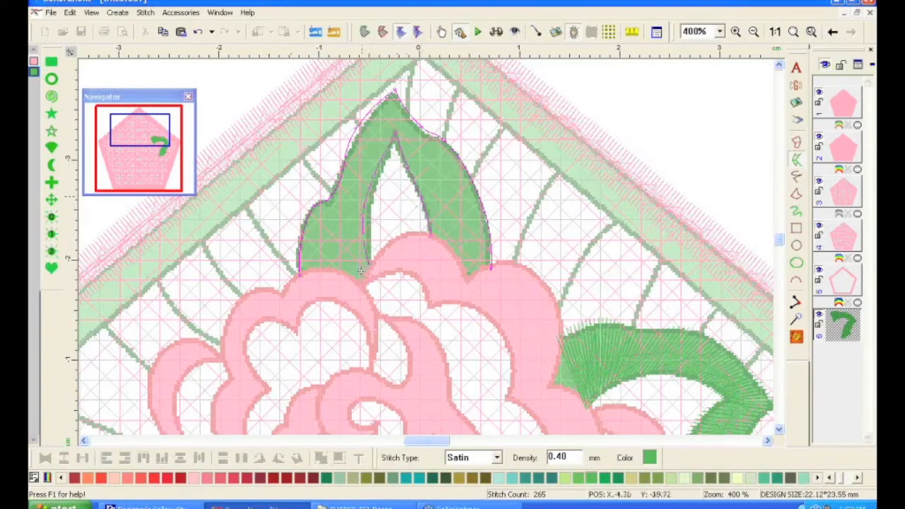
key("Return")
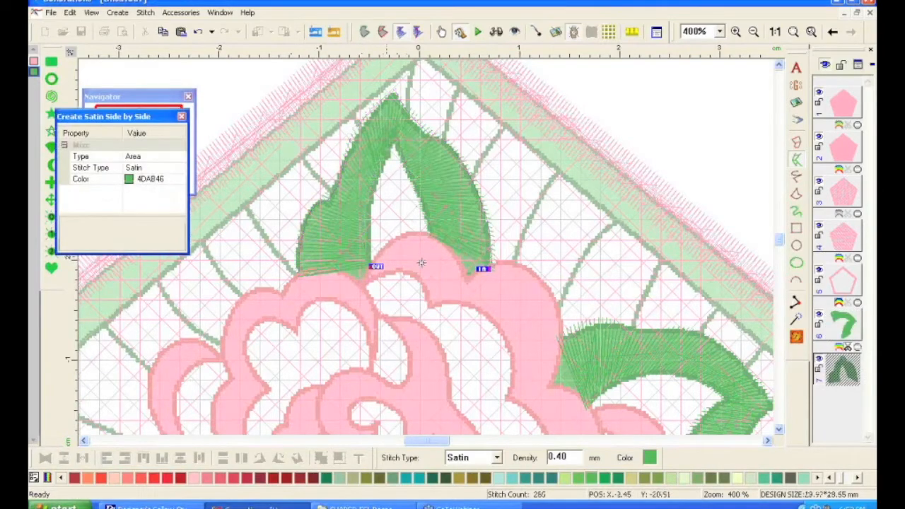
Start a side-by-side satin area on the light green leaf at the rose's lower left, tracing its upper outer edge to the second notch
left_click(83, 440)
left_click(85, 442)
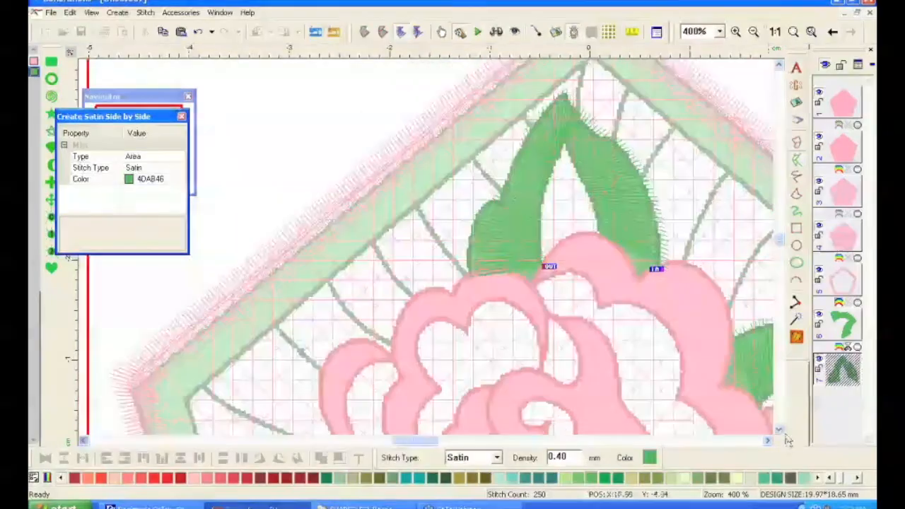
left_click(779, 430)
left_click(778, 429)
left_click(778, 430)
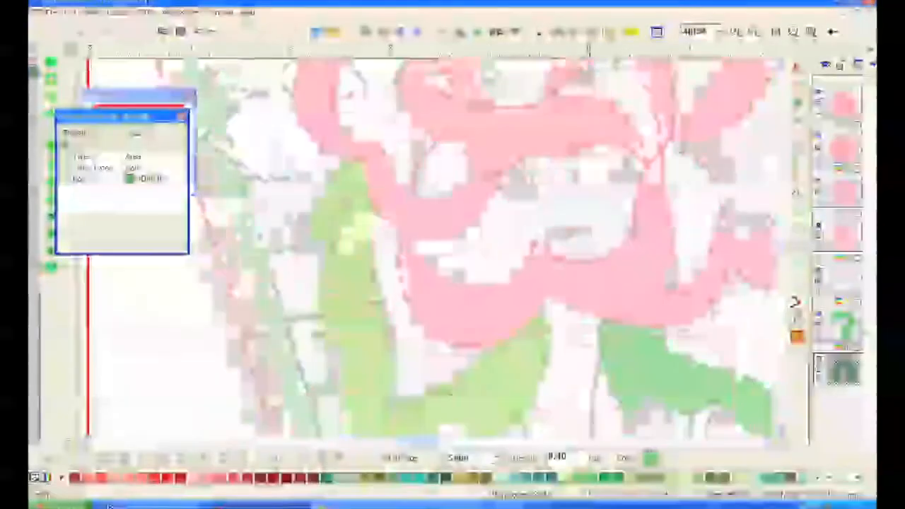
left_click(779, 430)
left_click(779, 430)
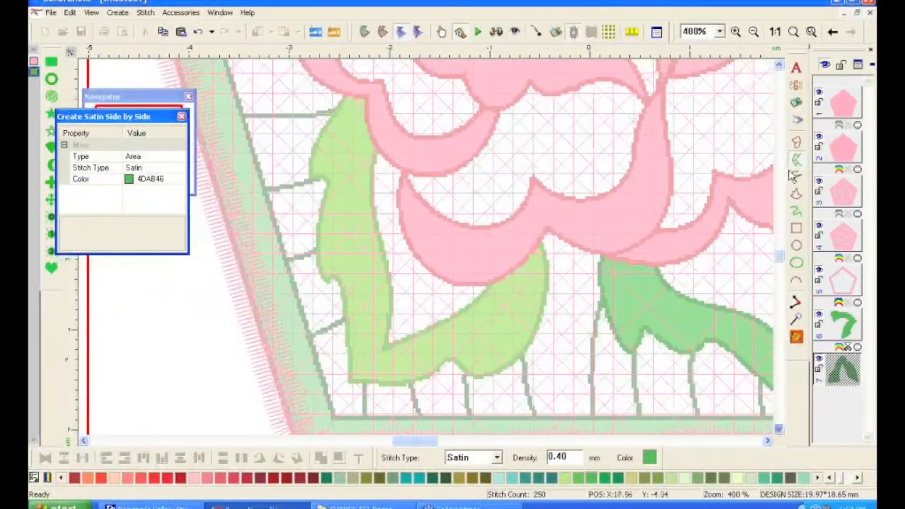
left_click(346, 92)
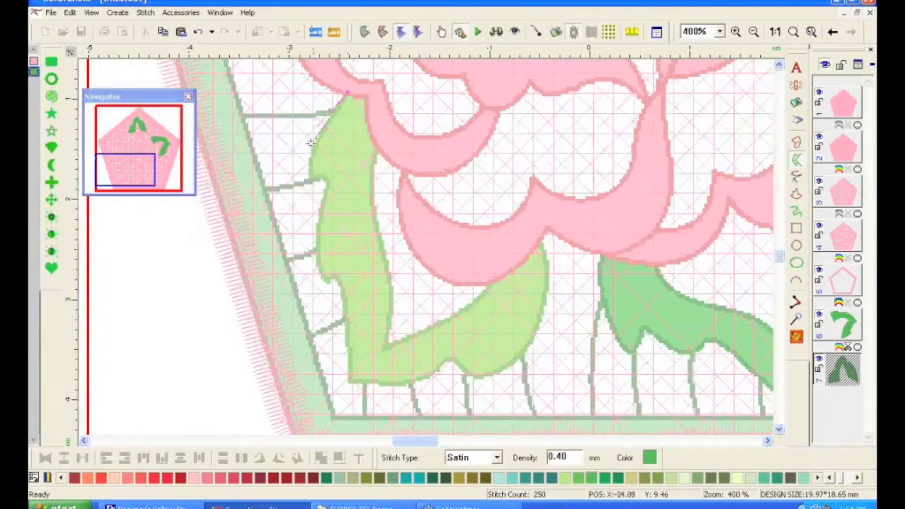
left_click(310, 183)
left_click(324, 185)
left_click(317, 225)
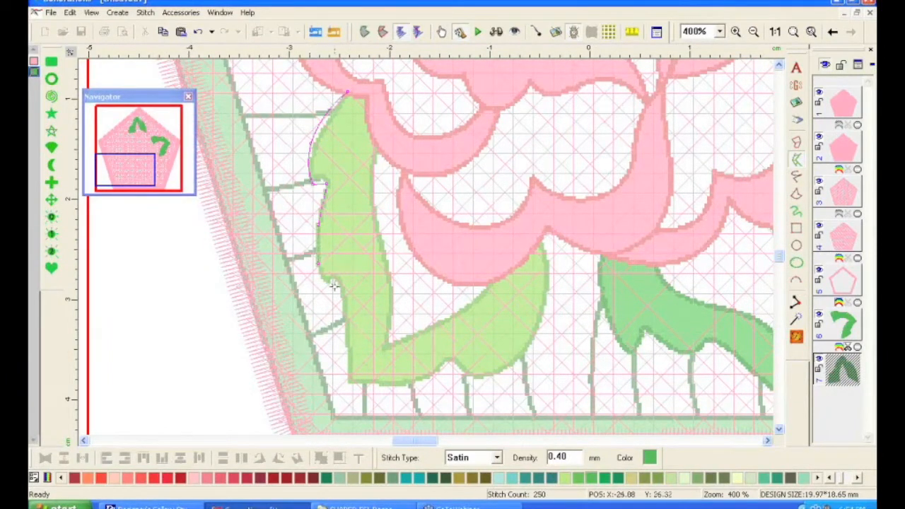
key("BackSpace")
key("BackSpace")
key("BackSpace")
left_click(315, 250)
left_click(323, 286)
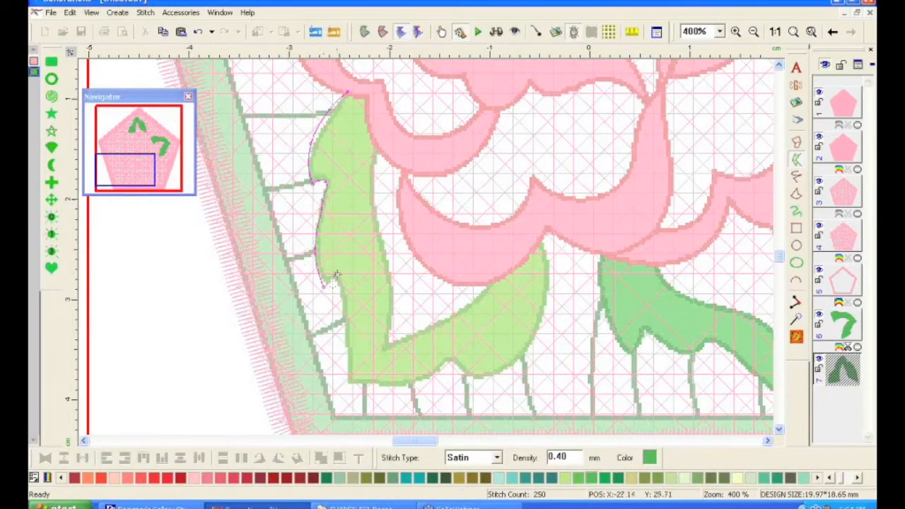
Continue the light green leaf's outer edge around its lower bend and along the scalloped underside to the tip beneath the rose
left_click(345, 301)
left_click(349, 379)
left_click(410, 383)
left_click(439, 359)
left_click(478, 378)
left_click(523, 351)
left_click(549, 285)
left_click(539, 240)
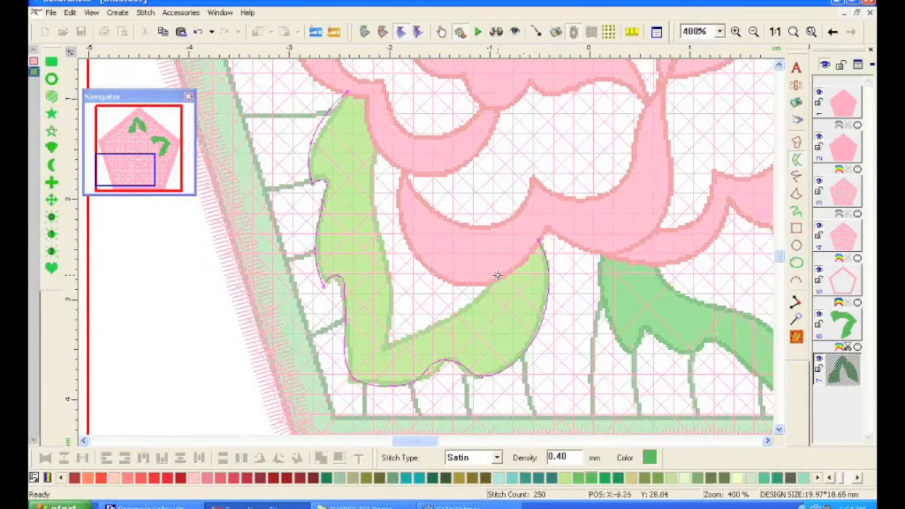
Trace the light green leaf's inner edge through its inside corner and generate the satin area, about 25 by 30 mm
left_click(378, 144)
left_click(382, 349)
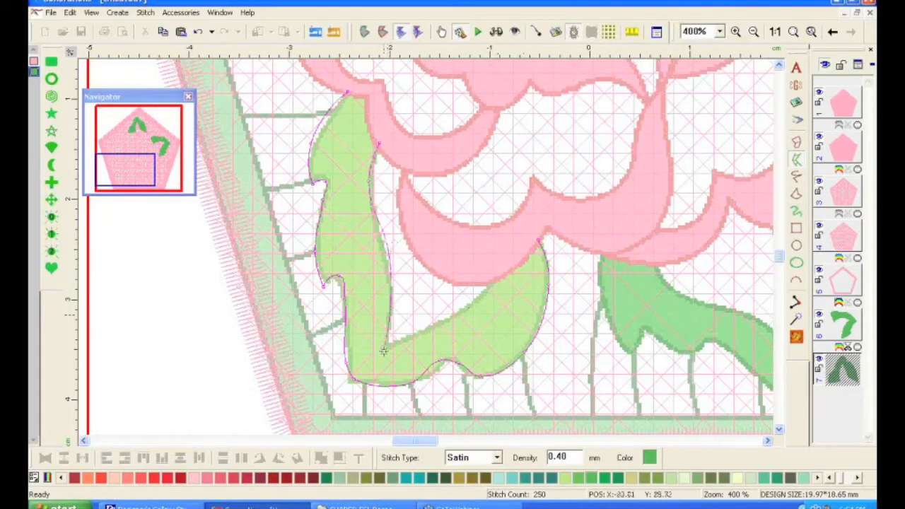
left_click(485, 317)
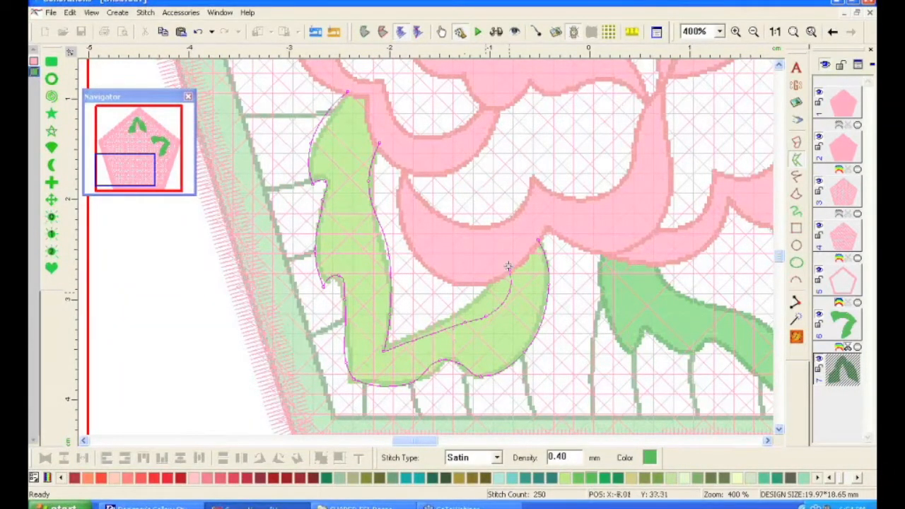
right_click(508, 267)
Trace the outer edge of the darker green leaf at the rose's lower right, from its scalloped underside around the pointed bend
left_click(766, 440)
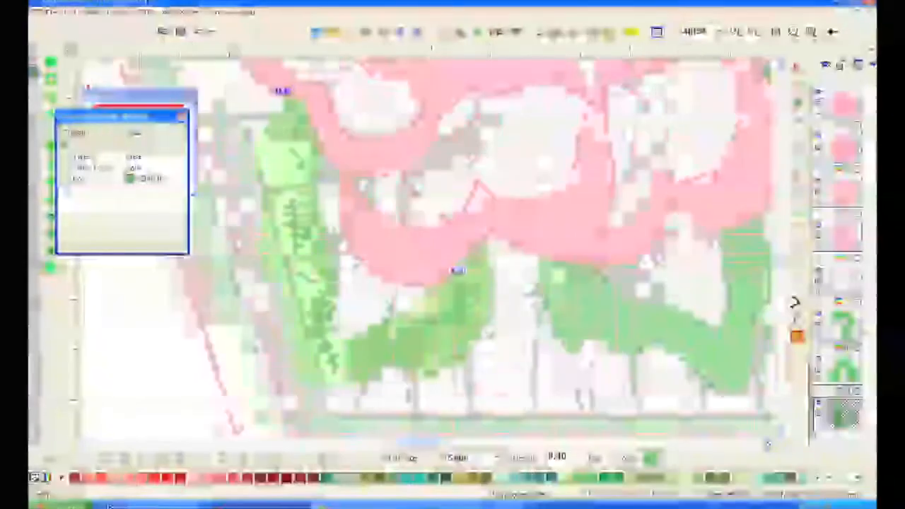
left_click(767, 440)
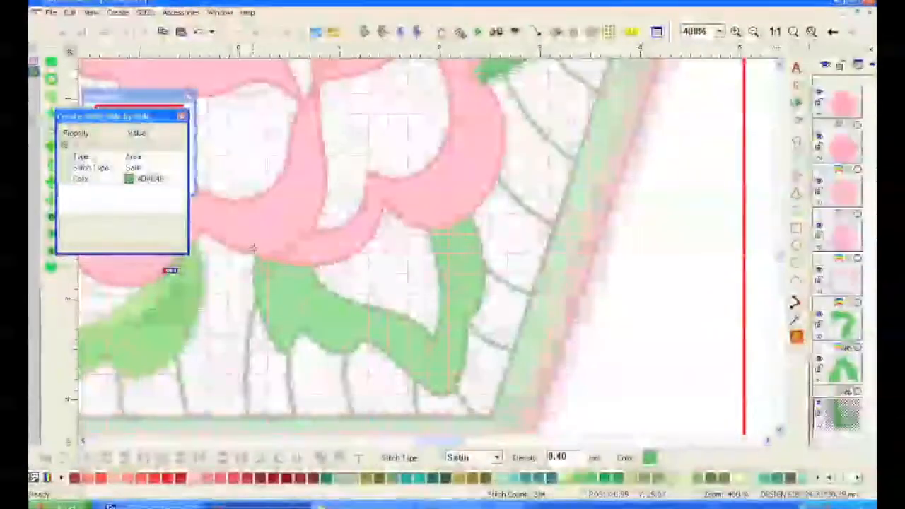
left_click(257, 262)
left_click(258, 309)
left_click(299, 331)
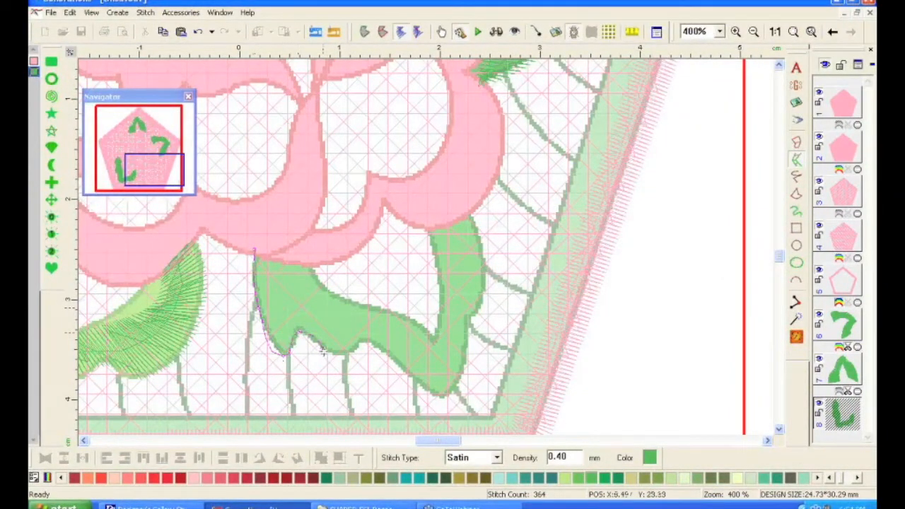
left_click(368, 341)
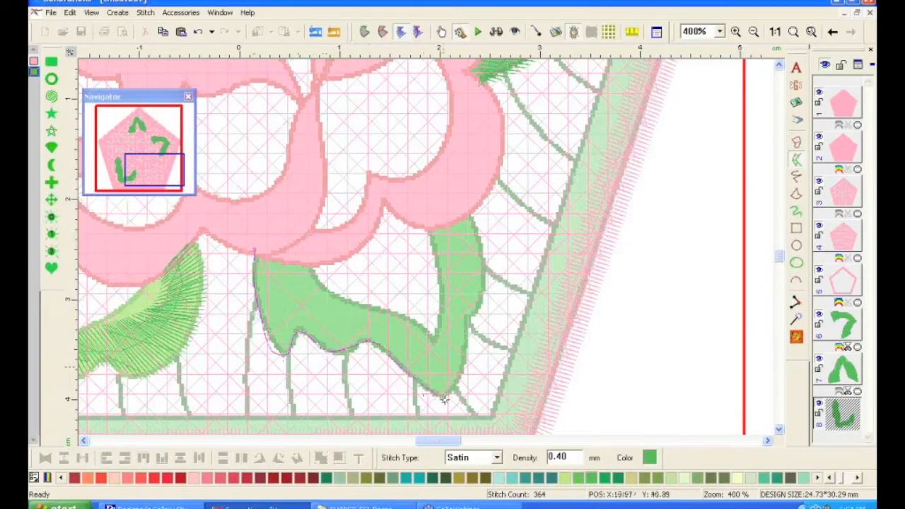
left_click(466, 312)
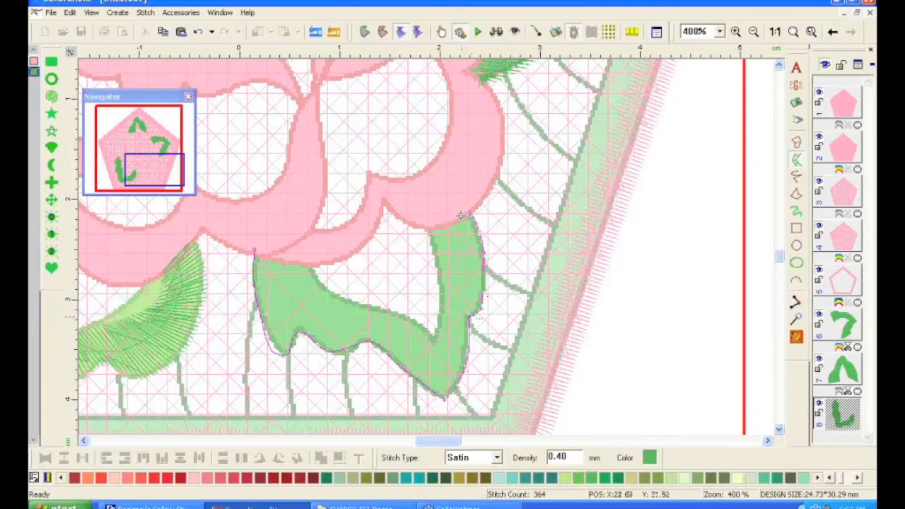
Trace the lower-right leaf's inner edge through its inside corner and generate the side-by-side satin area, about 24 by 19 mm
left_click(310, 266)
left_click(437, 339)
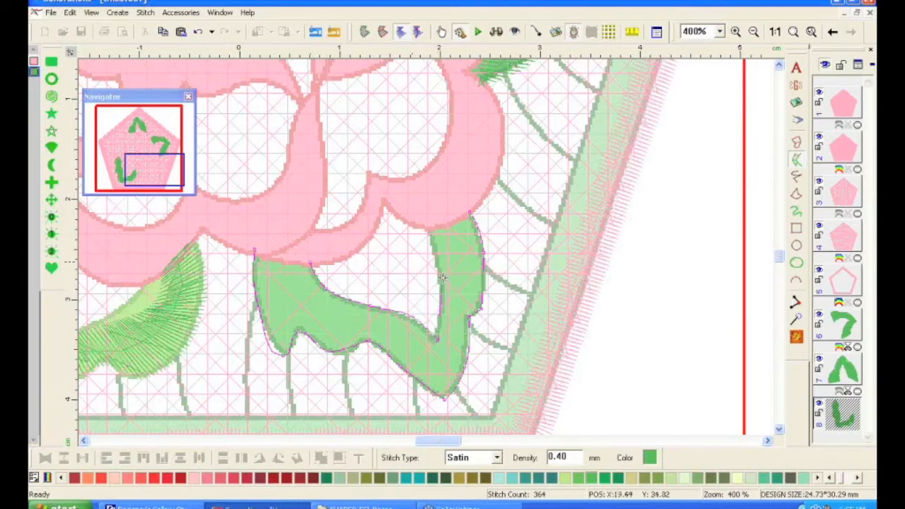
right_click(426, 224)
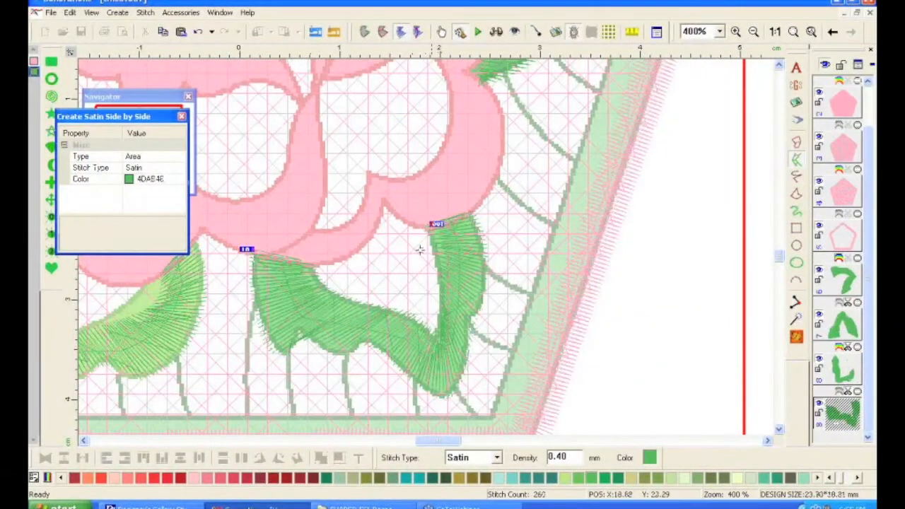
Show the whole design in 3D rendering, leave the satin drawing tool and select the lower-left leaf
left_click(794, 32)
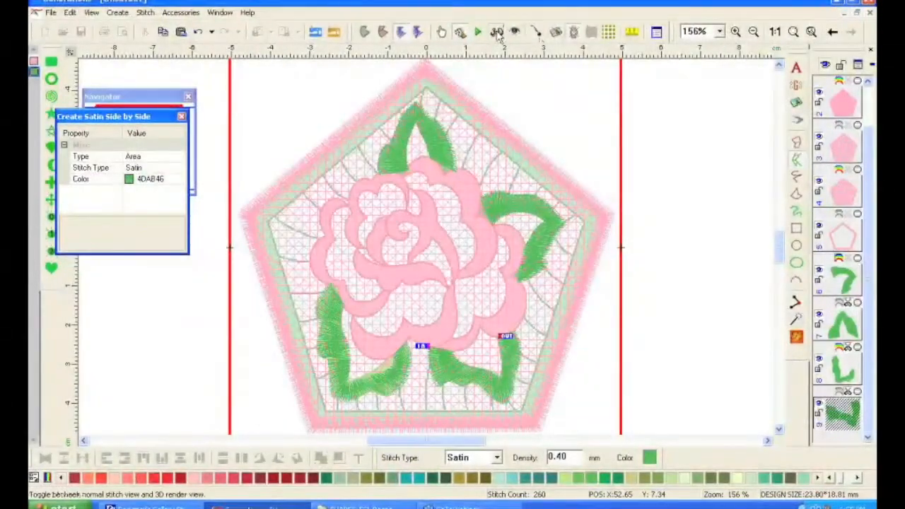
left_click(496, 33)
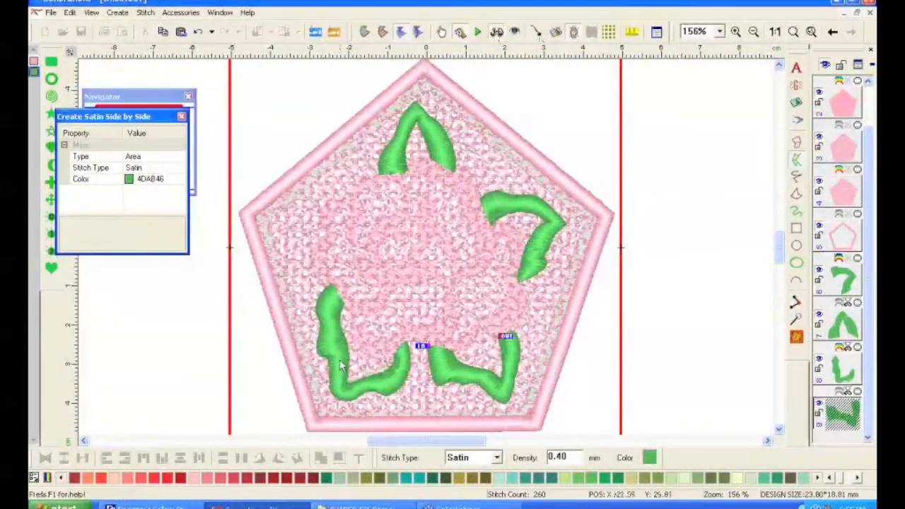
key("Escape")
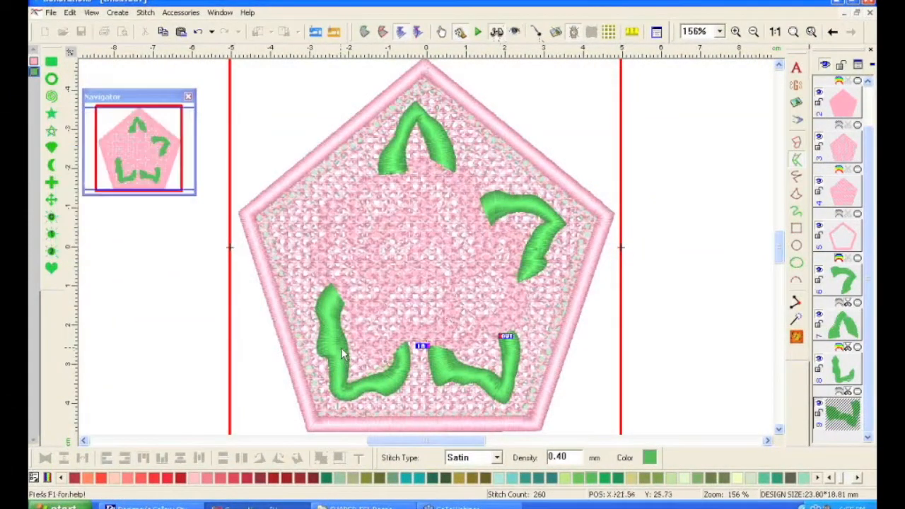
key("Escape")
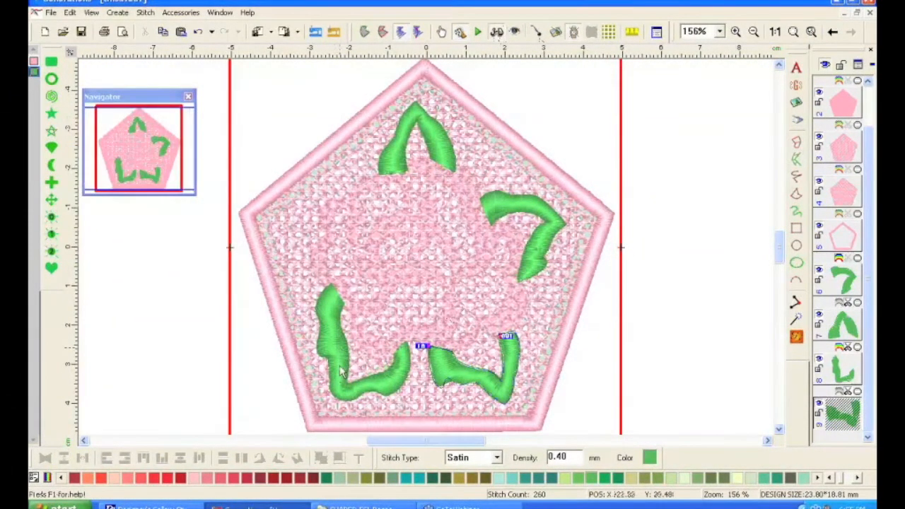
left_click(341, 372)
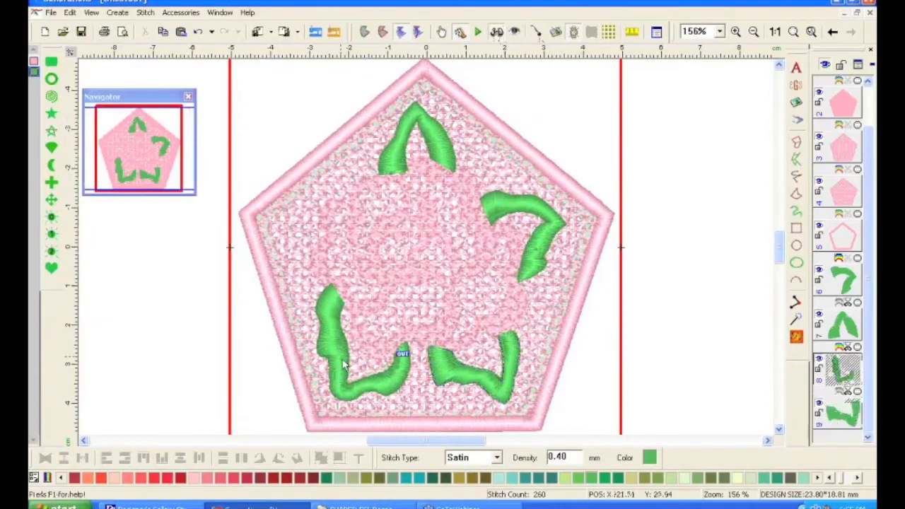
Select the three leaves without angle lines and add stitch-angle lines across both halves of the top leaf
left_click(446, 377, "ctrl")
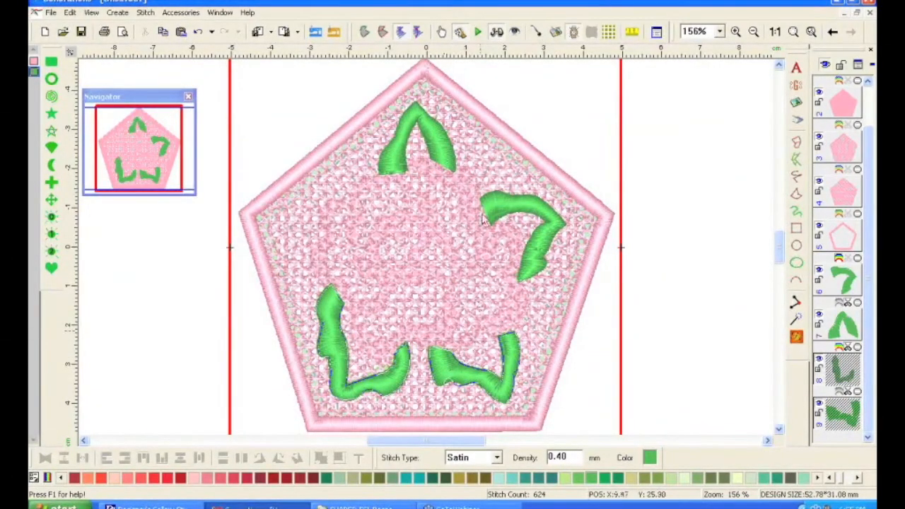
left_click(452, 149, "ctrl")
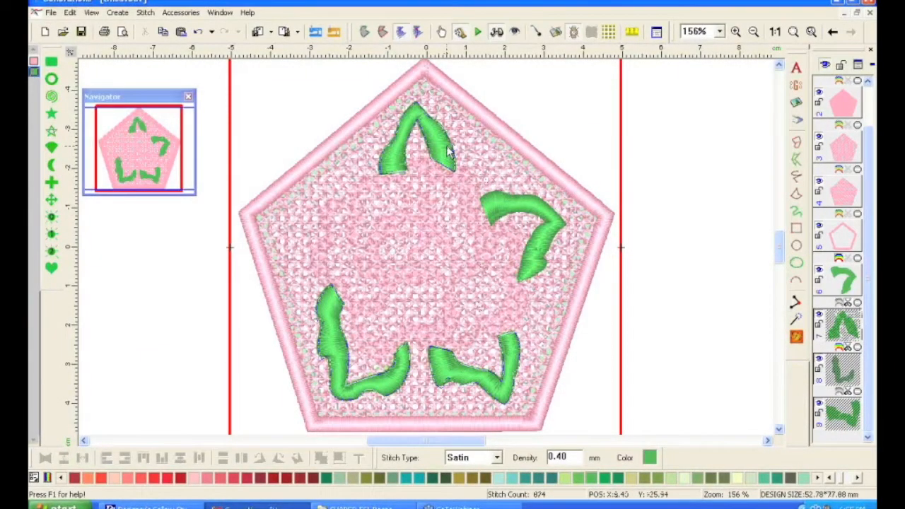
left_click(383, 33)
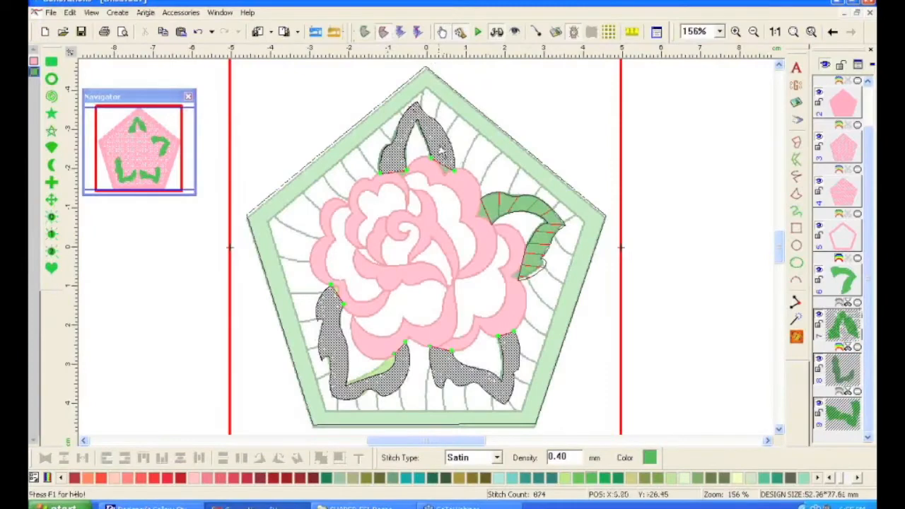
right_click(441, 150)
left_click(452, 192)
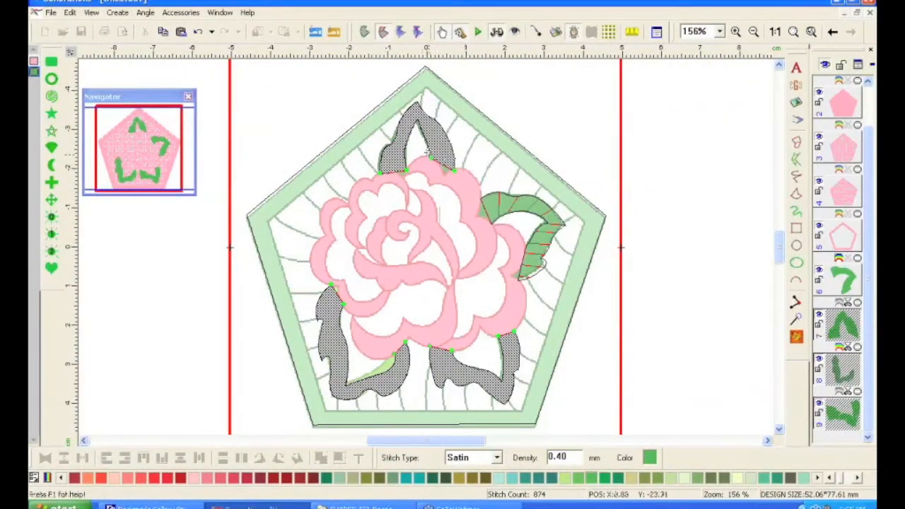
left_click_drag(452, 151, 427, 150)
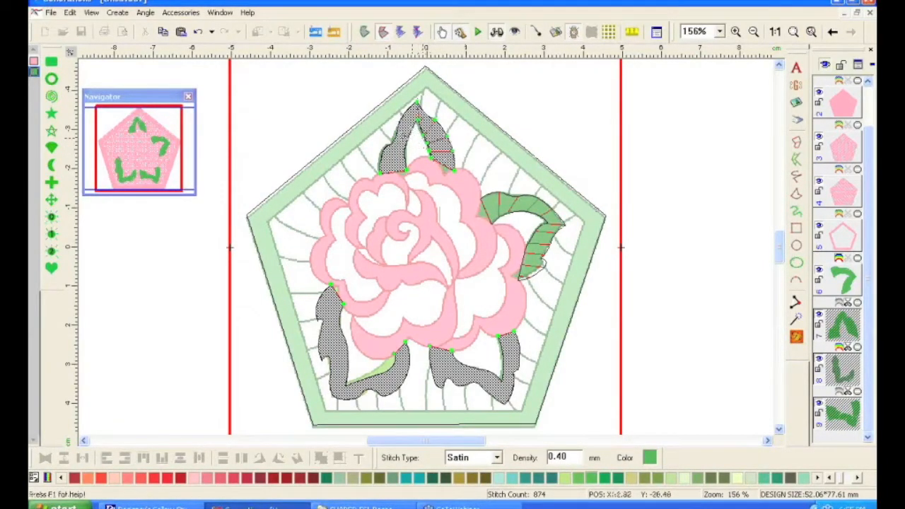
left_click_drag(409, 149, 375, 152)
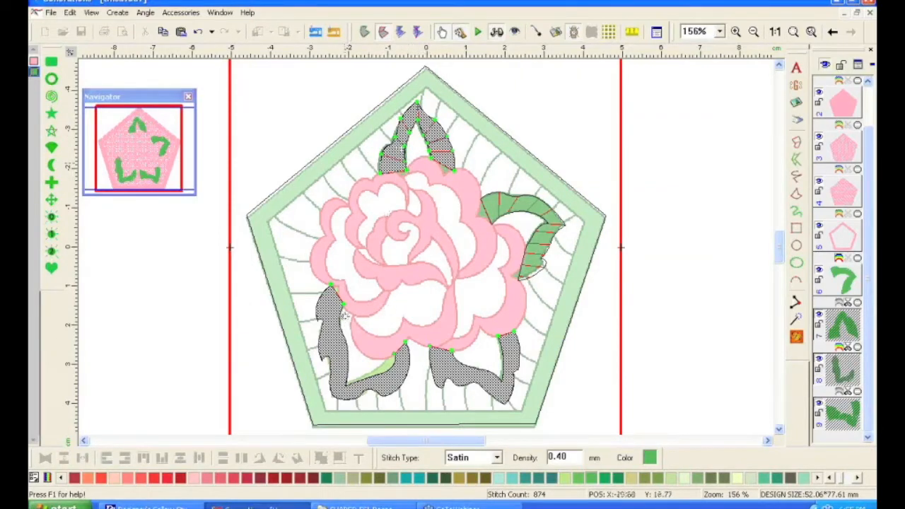
Add a series of stitch-angle lines along the lower-left leaf, following its bend
left_click_drag(311, 305, 344, 315)
left_click_drag(311, 337, 348, 331)
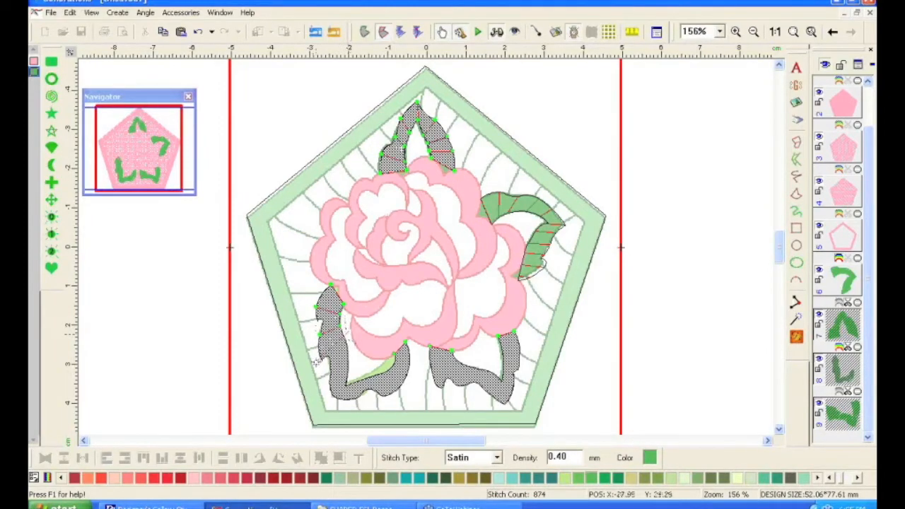
left_click_drag(312, 367, 354, 345)
left_click_drag(322, 381, 354, 347)
left_click_drag(330, 400, 363, 398)
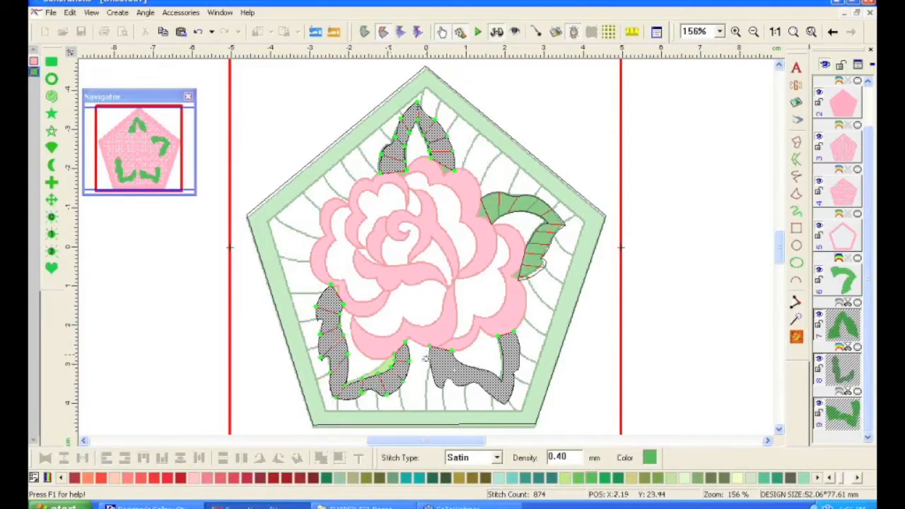
Add stitch-angle lines along the lower-right leaf and generate the stitches for the selected leaves
left_click_drag(427, 353, 463, 355)
left_click_drag(435, 388, 461, 359)
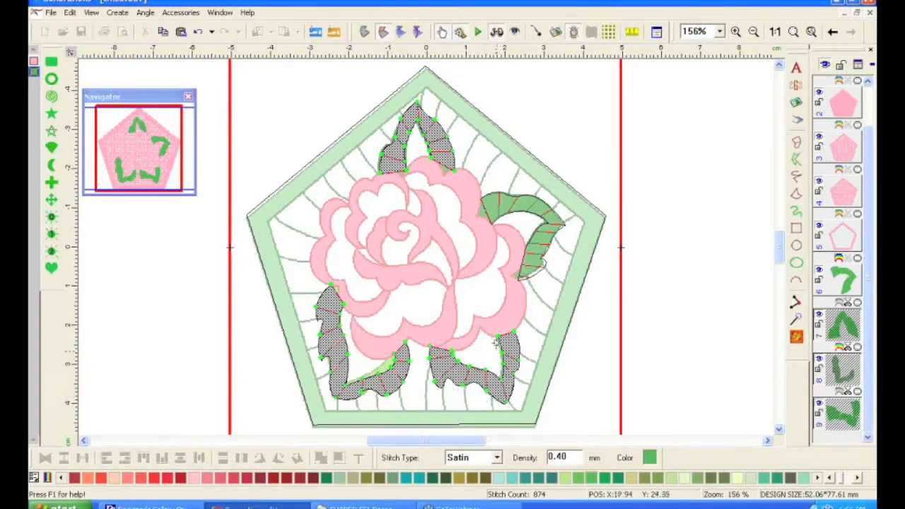
left_click(796, 338)
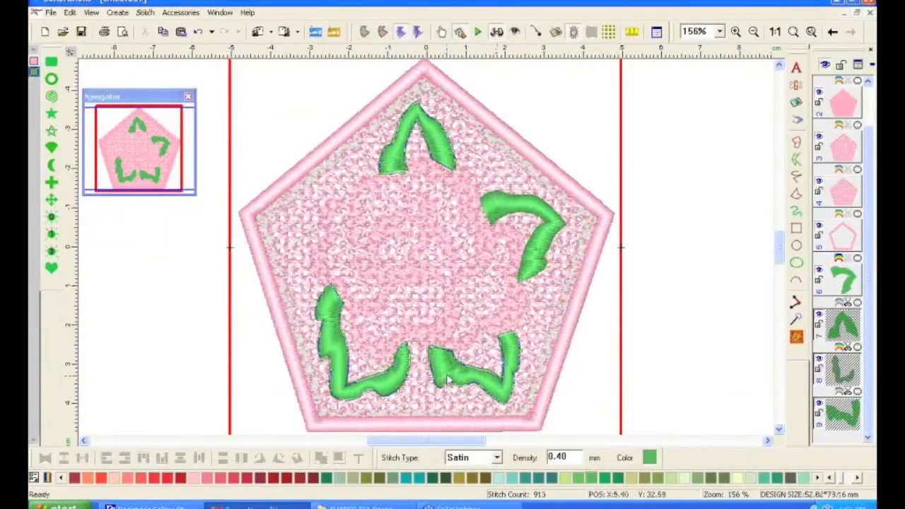
Rework the stitch-angle lines at the inner end of the lower-right leaf and regenerate the stitches
left_click(382, 32)
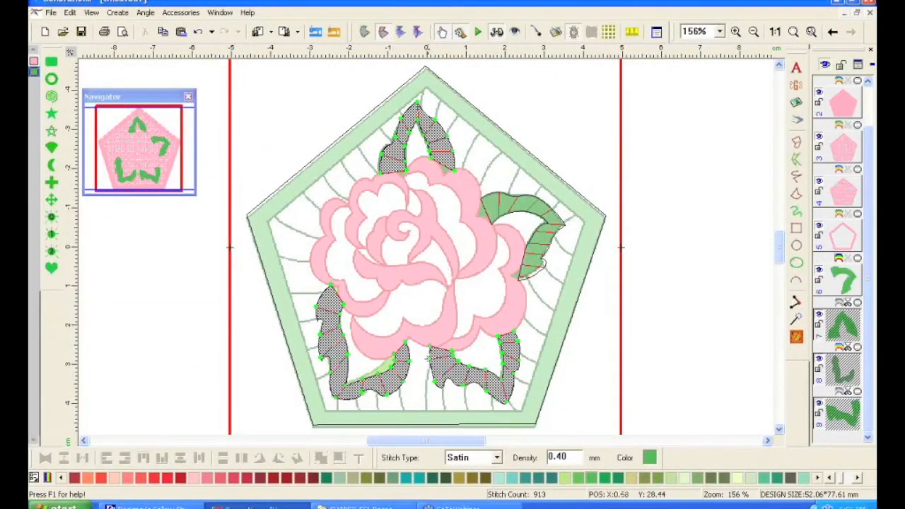
left_click_drag(430, 357, 441, 387)
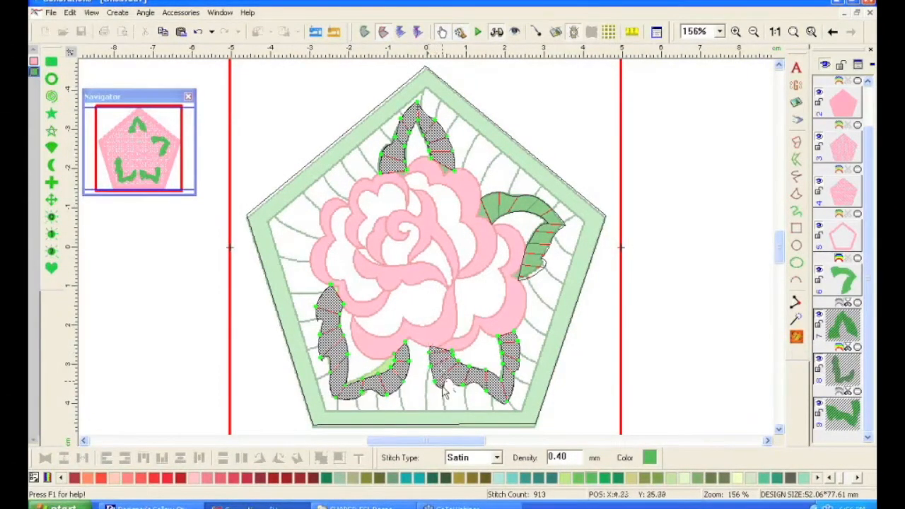
left_click(797, 338)
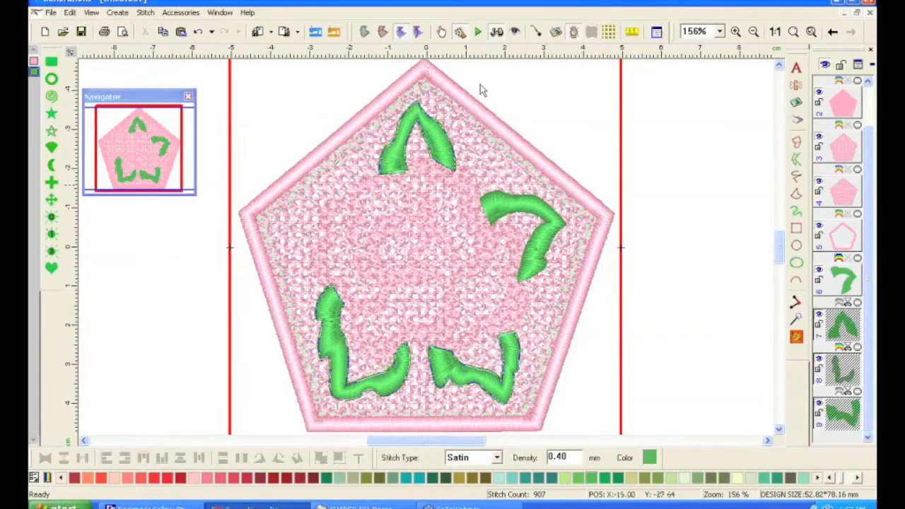
Play the slow redraw of the design to review its sewing order, and return to the normal editing view
left_click(841, 106)
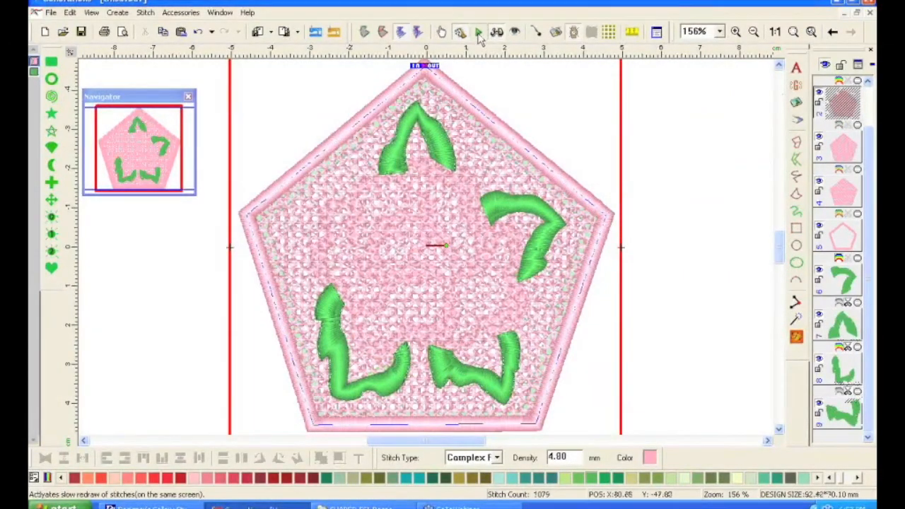
left_click(479, 34)
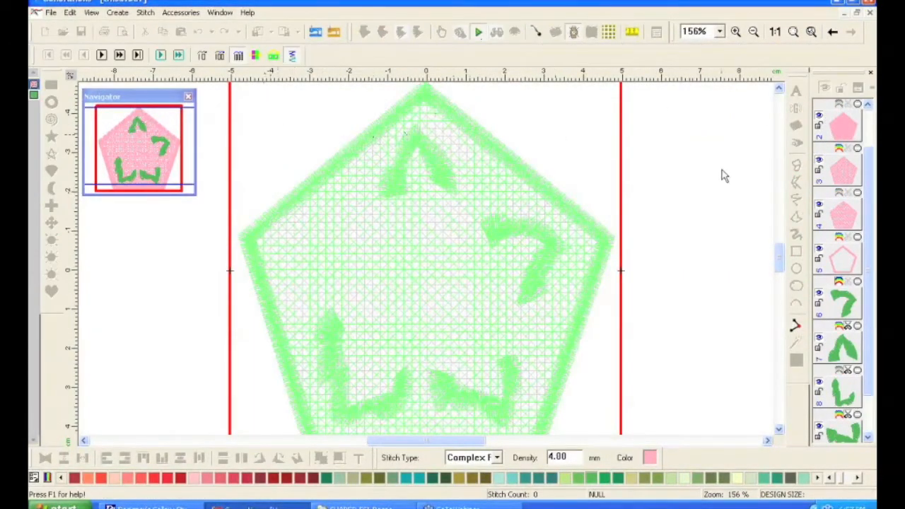
left_click(162, 56)
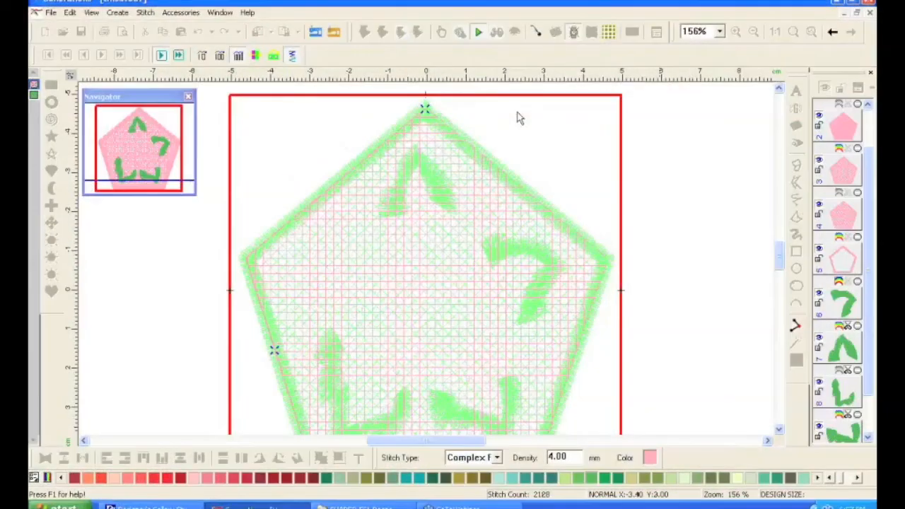
scroll(518, 118, "down", 1)
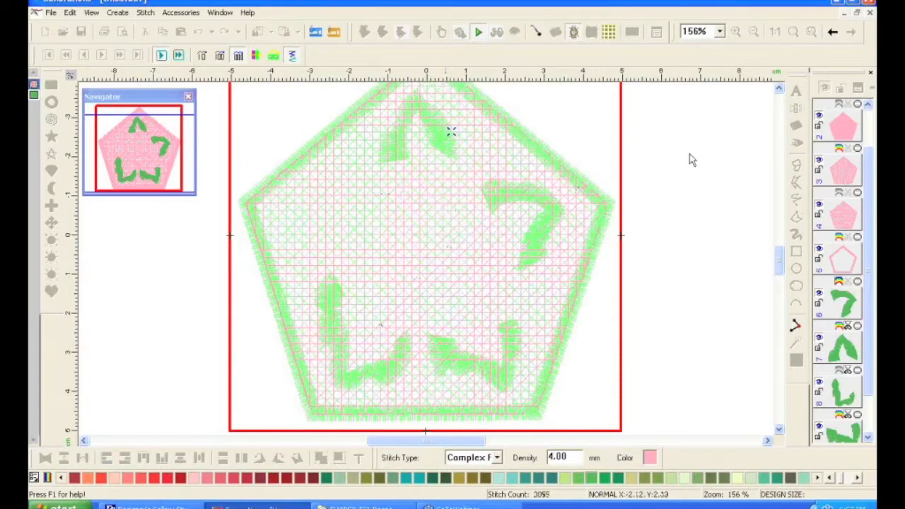
scroll(678, 157, "up", 1)
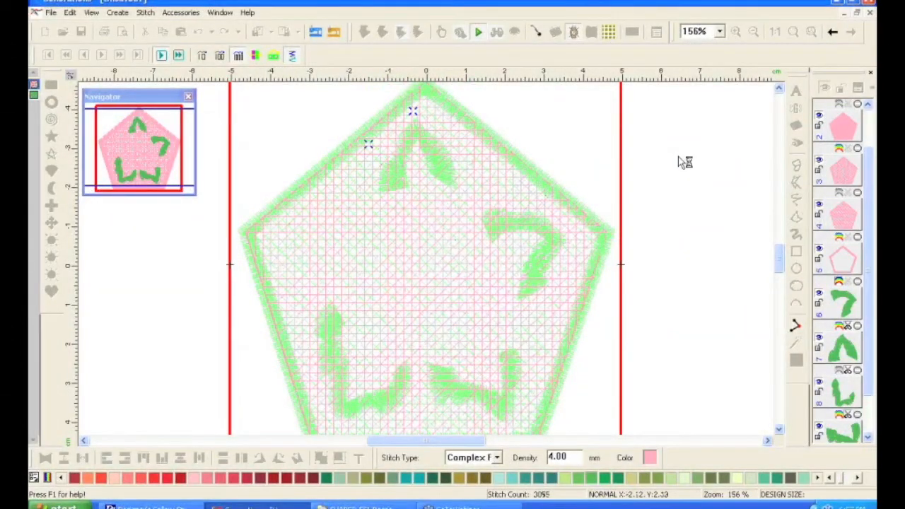
scroll(678, 162, "down", 1)
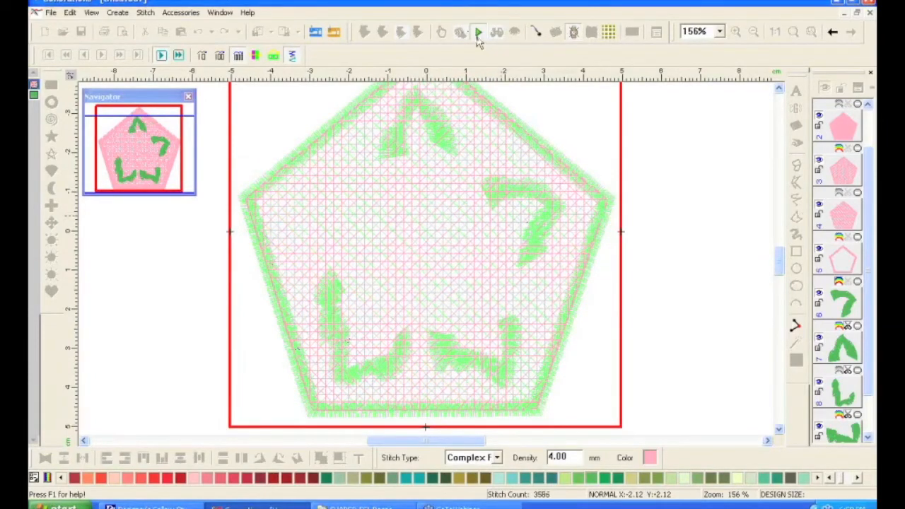
left_click(478, 34)
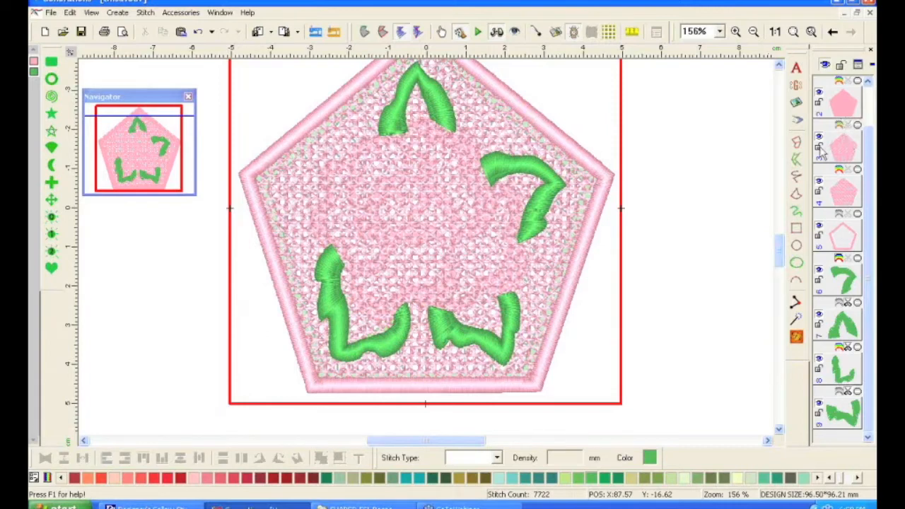
Regenerate the stitches of the whole design
left_click(797, 339)
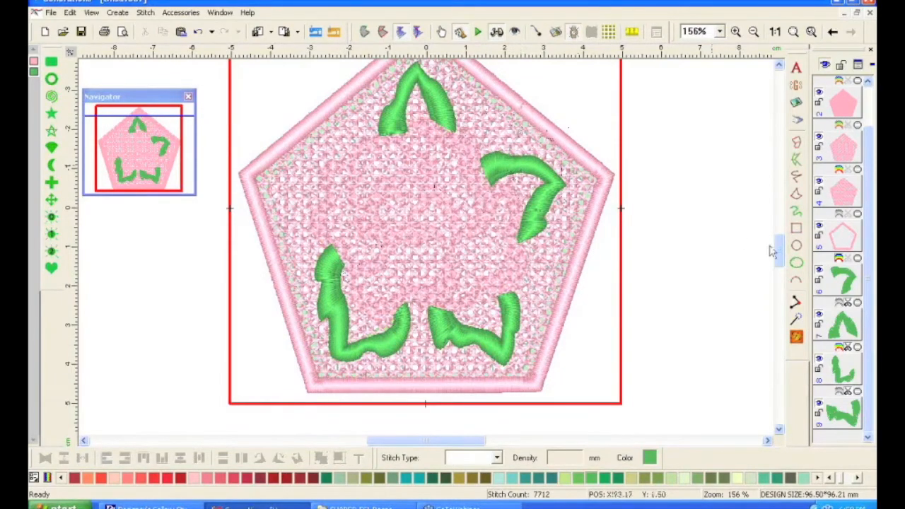
scroll(777, 249, "up", 1)
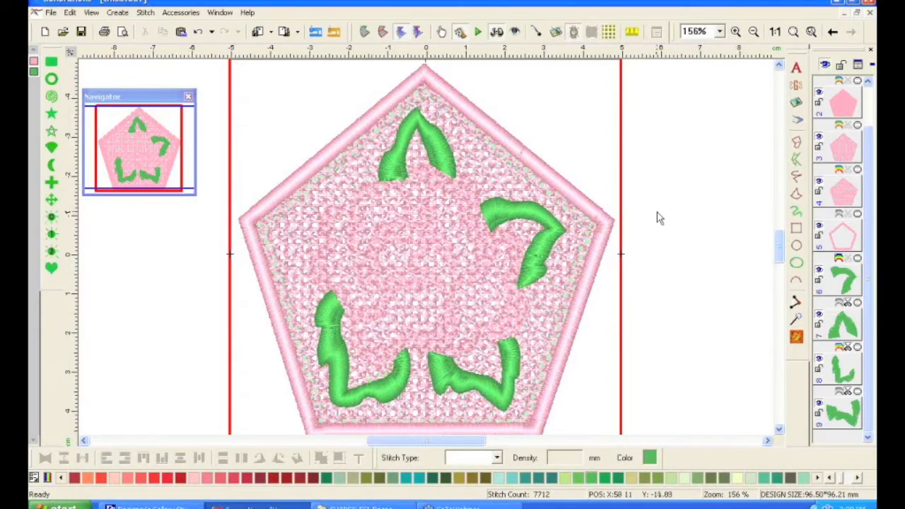
Turn on the grid and switch the 3D render off and back on to compare the stitch views
left_click(498, 34)
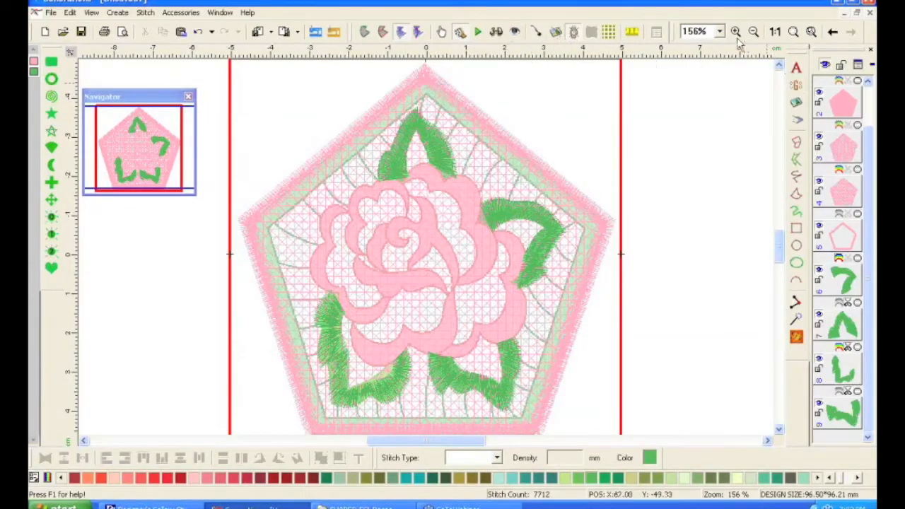
left_click(634, 36)
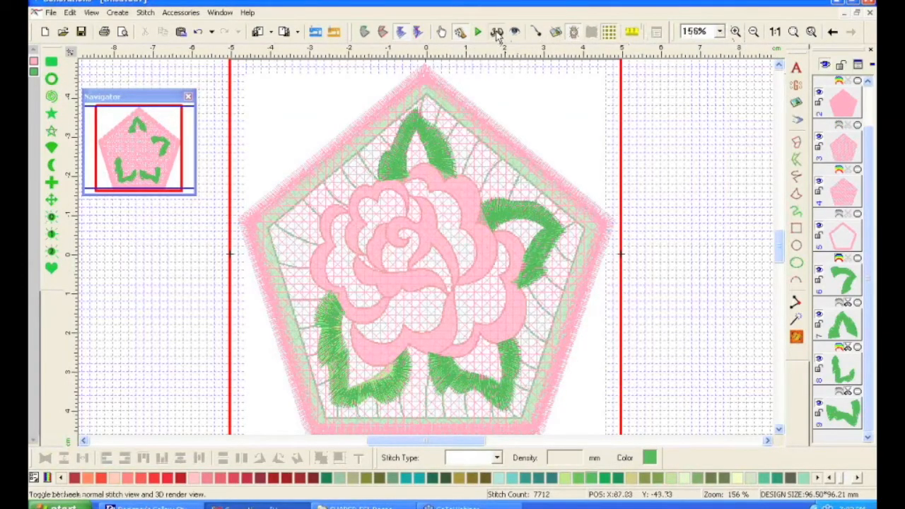
left_click(514, 32)
At 400% zoom, put the right-hand leaf in edit mode and show its needle penetrations in normal stitch view
left_click(718, 31)
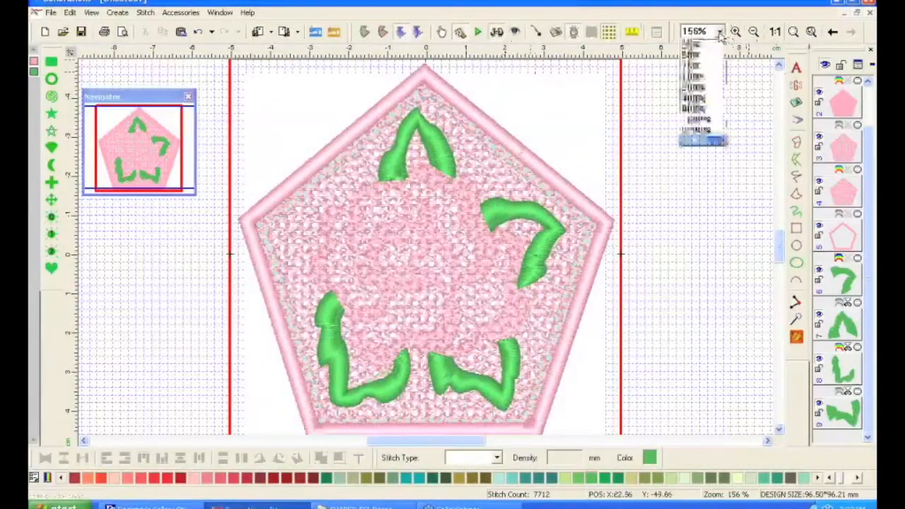
left_click(693, 98)
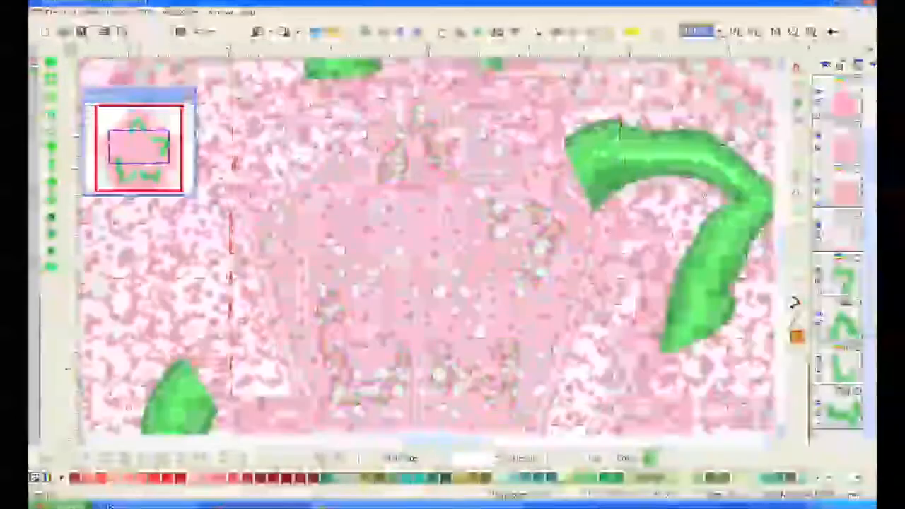
left_click(768, 440)
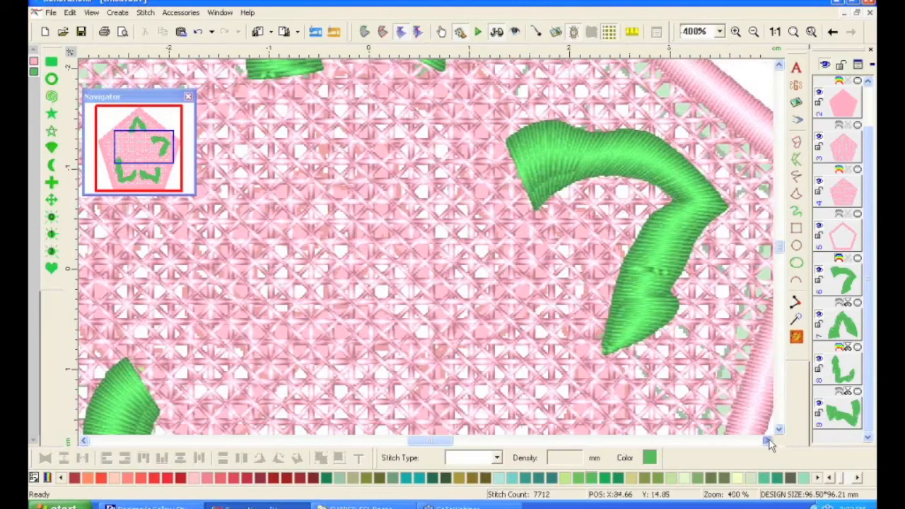
left_click(768, 440)
left_click(768, 440)
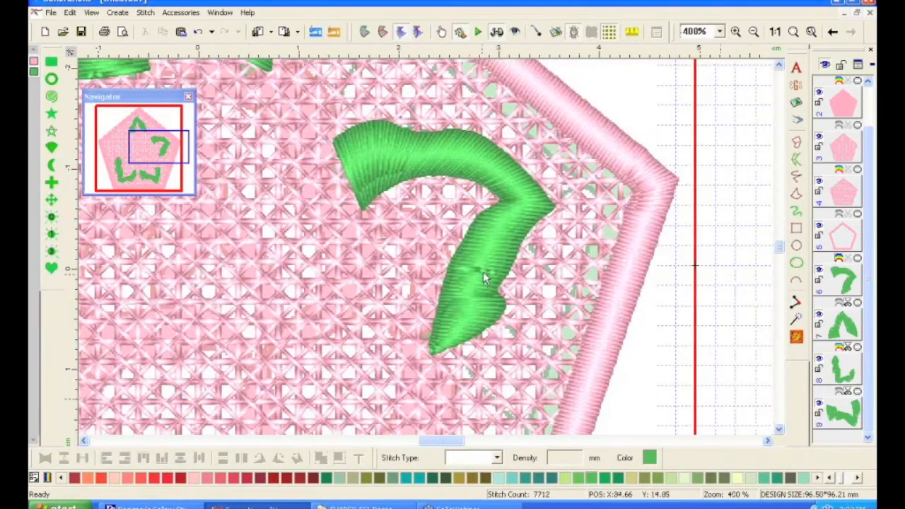
left_click(482, 273)
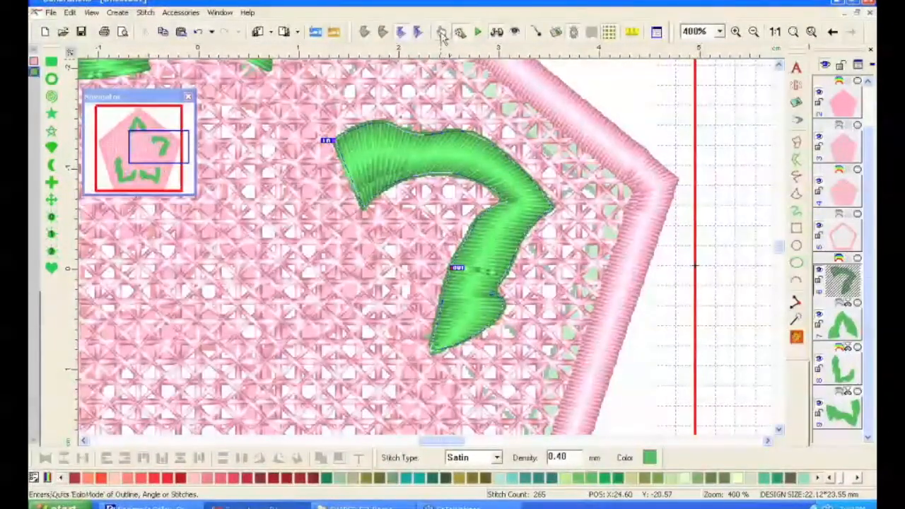
left_click(441, 32)
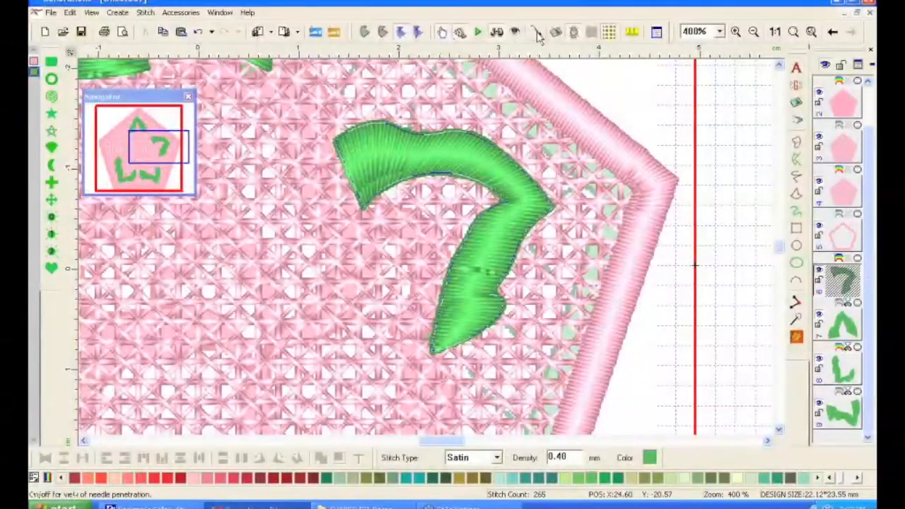
left_click(537, 36)
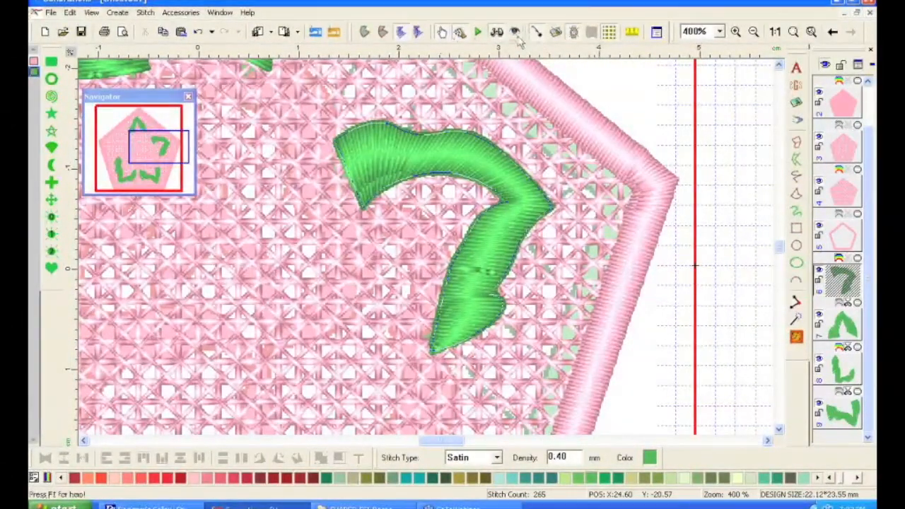
left_click(496, 34)
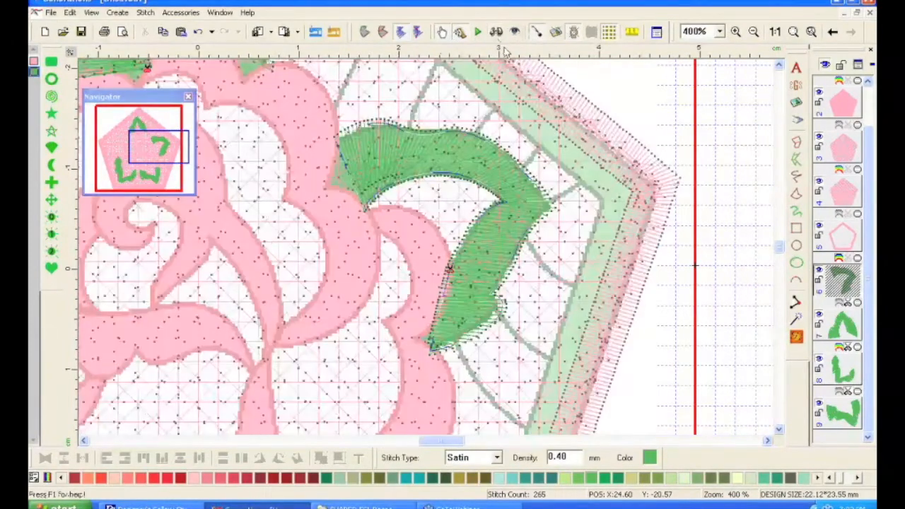
Examine the needle penetrations along the right-hand leaf's outer edge at 800% and 1600% zoom
left_click(718, 31)
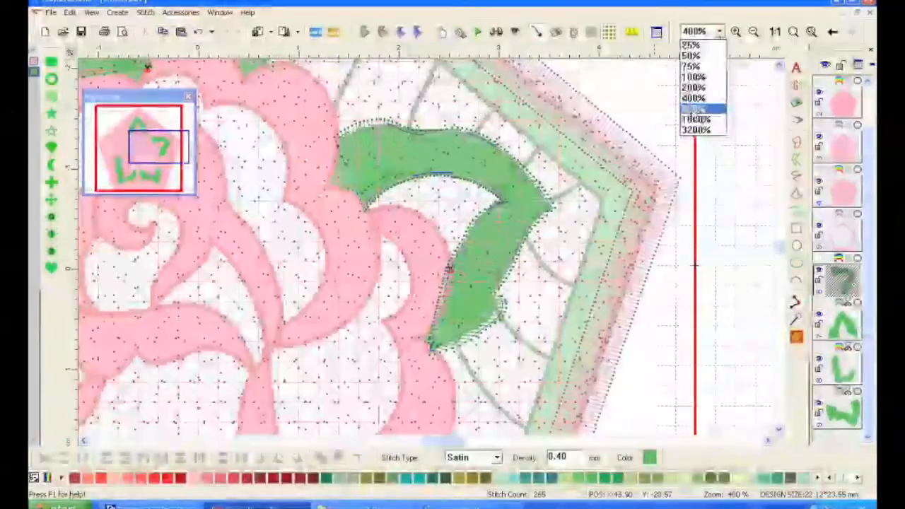
left_click(694, 110)
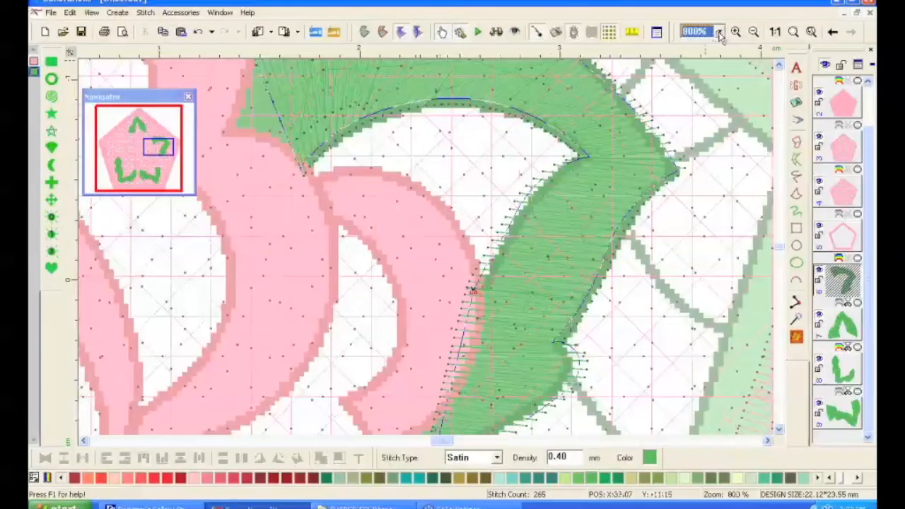
left_click(718, 31)
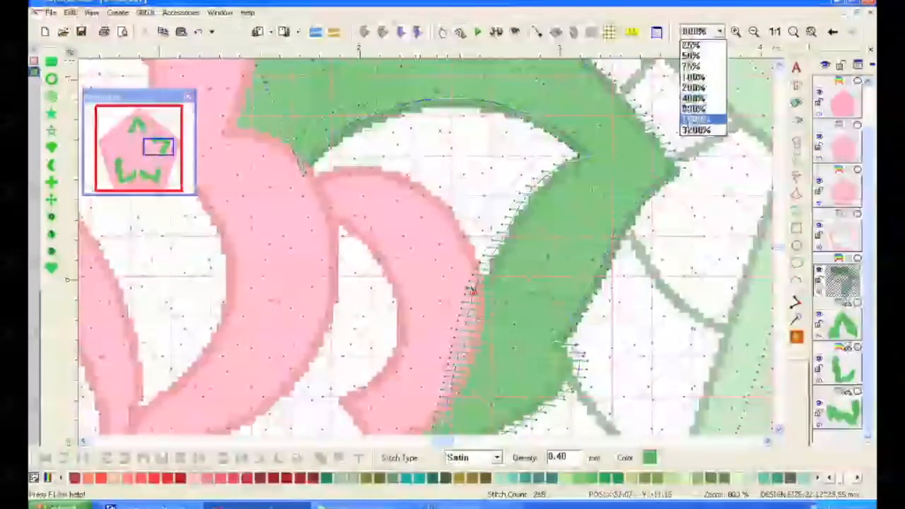
left_click(695, 119)
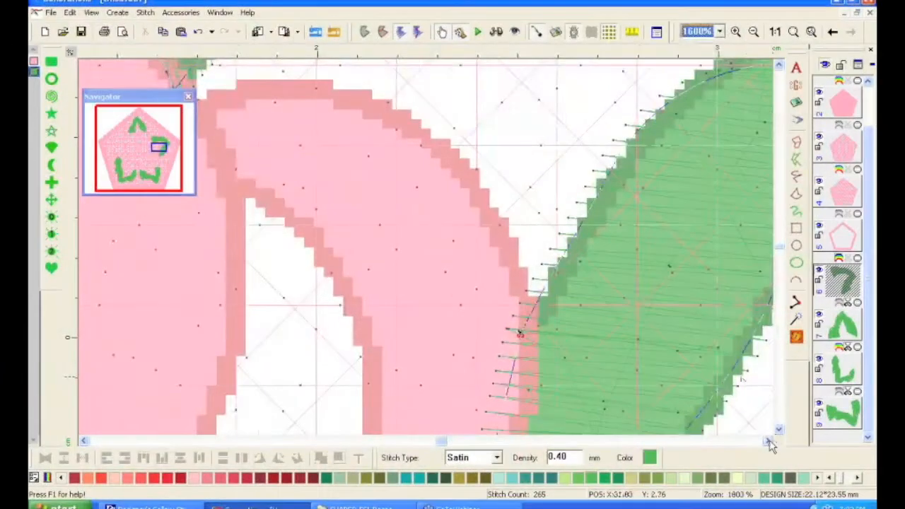
left_click(767, 440)
left_click(768, 441)
left_click(768, 440)
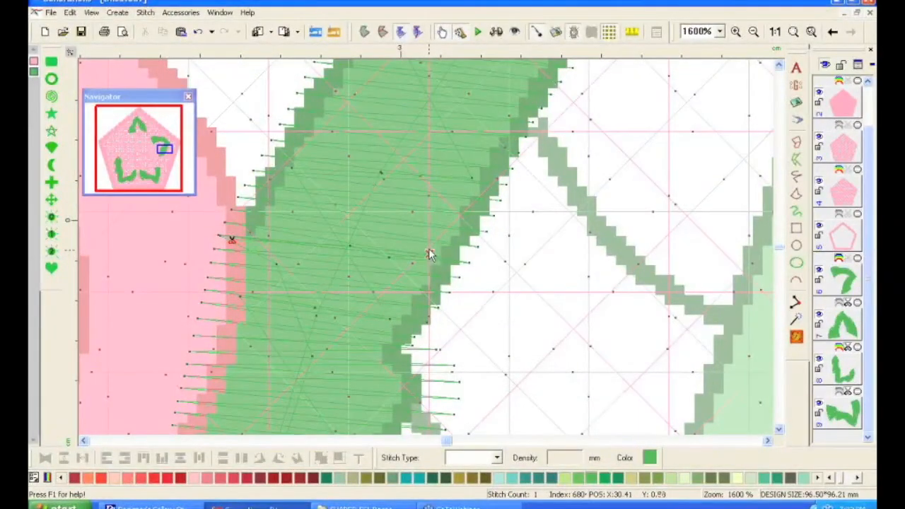
Delete three stray stitch points inside the right-hand leaf, starting with the one near its outer edge
left_click(430, 253)
key("Delete")
key("Delete")
key("Delete")
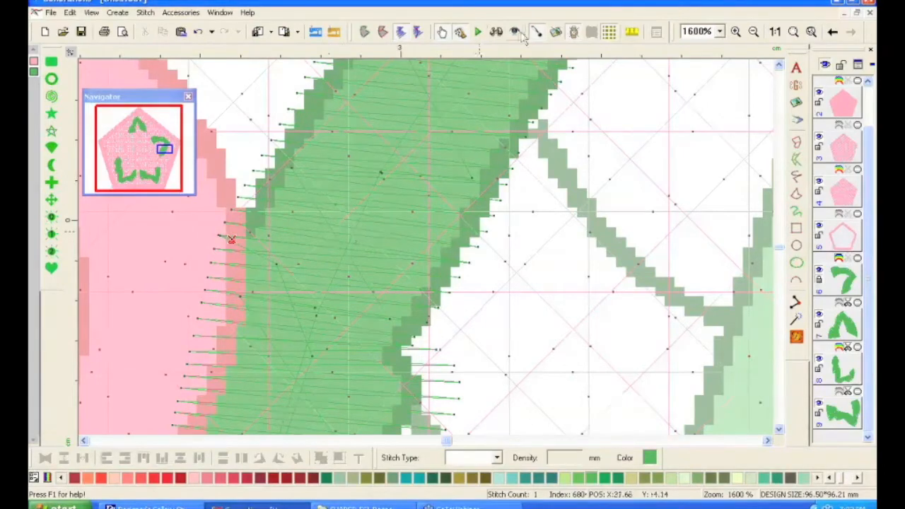
Check the whole design in the 3D render and its leaves and border at 400%, and return to normal stitch view
left_click(793, 31)
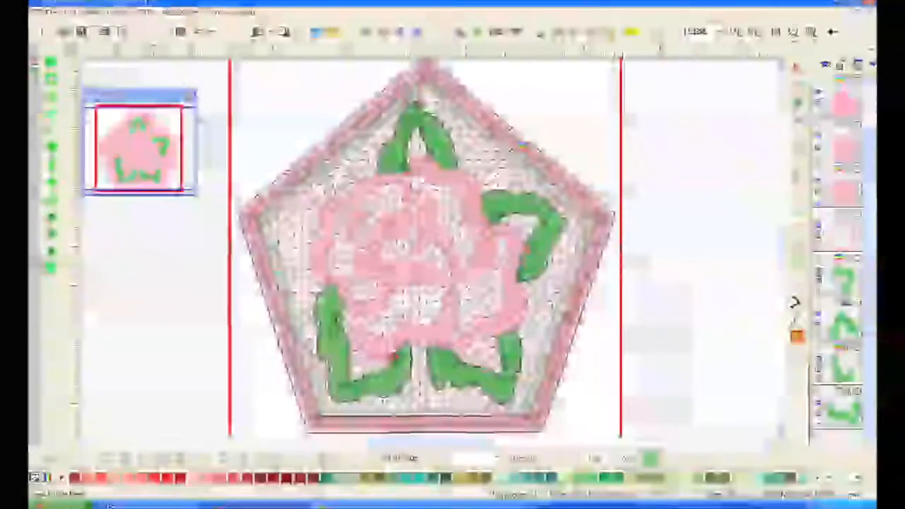
left_click(497, 35)
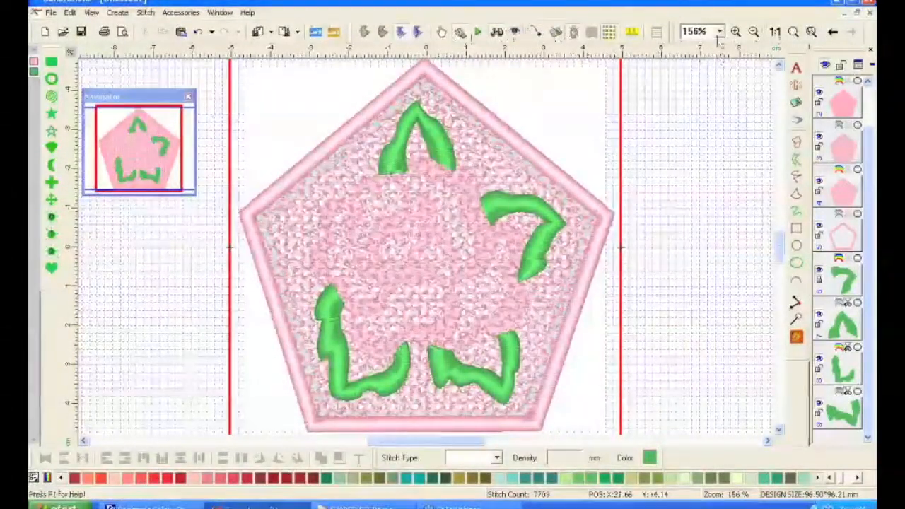
left_click(719, 31)
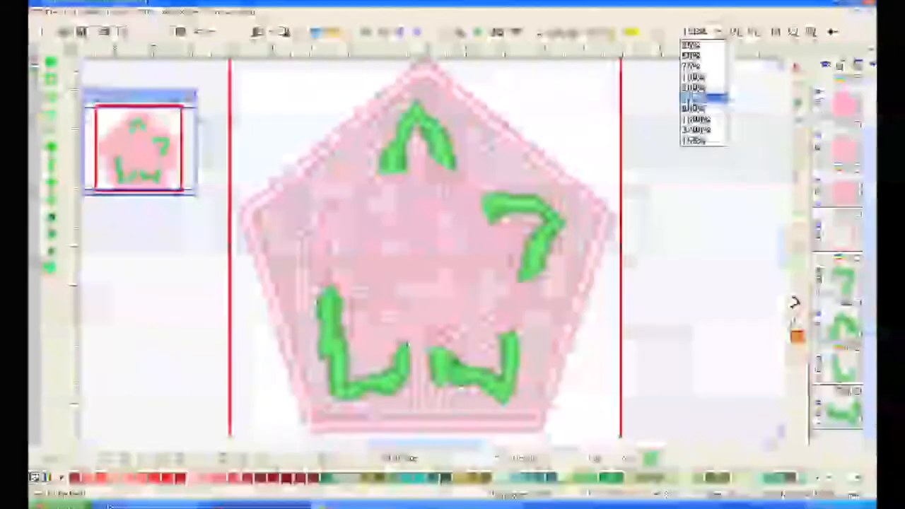
left_click(692, 99)
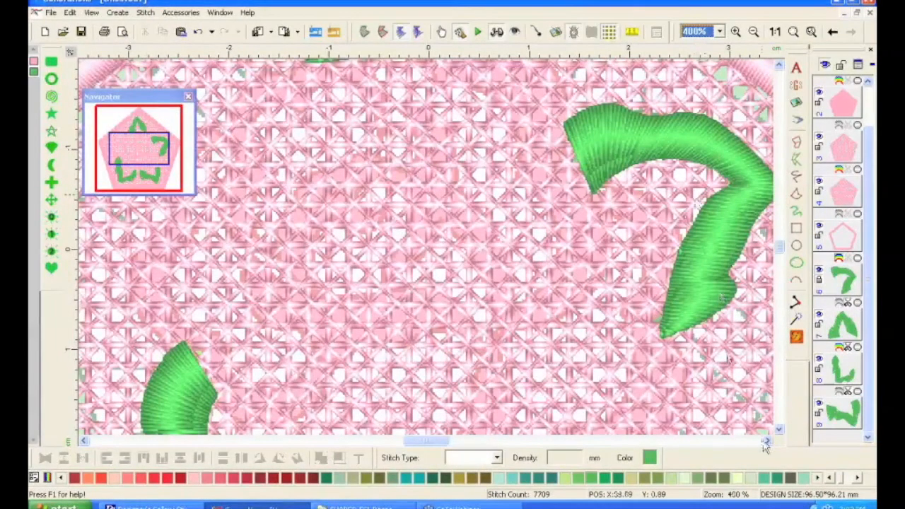
left_click(766, 439)
left_click(766, 440)
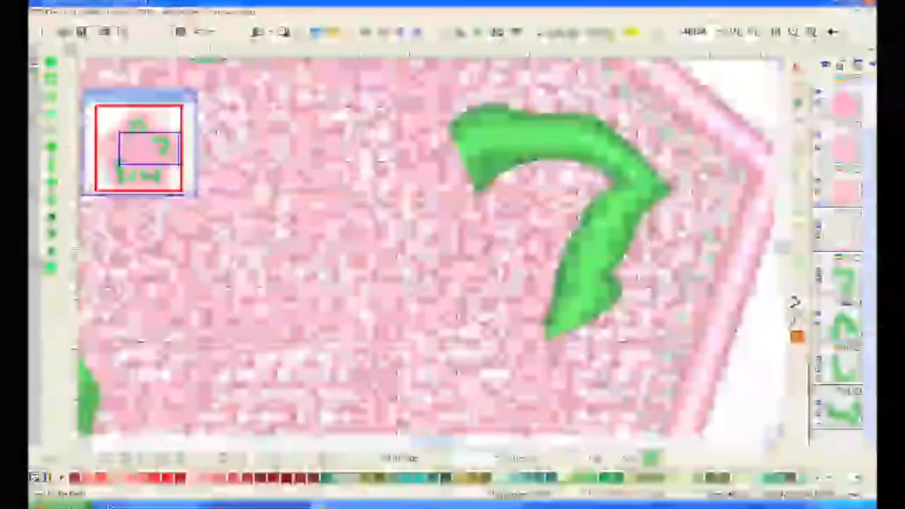
left_click(780, 248)
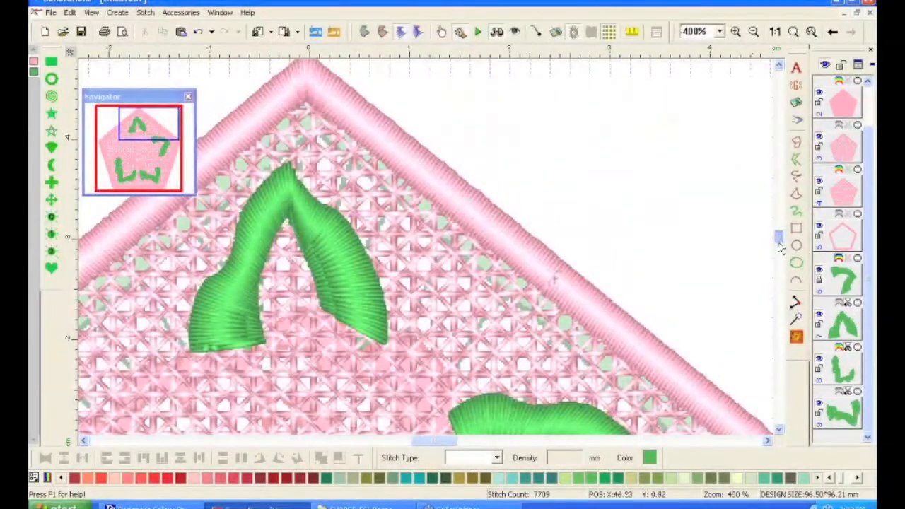
left_click(780, 260)
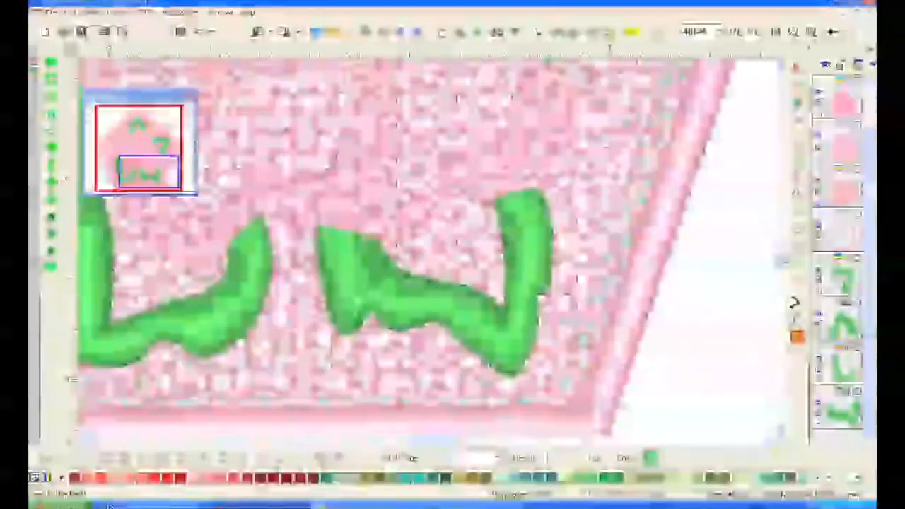
left_click(779, 250)
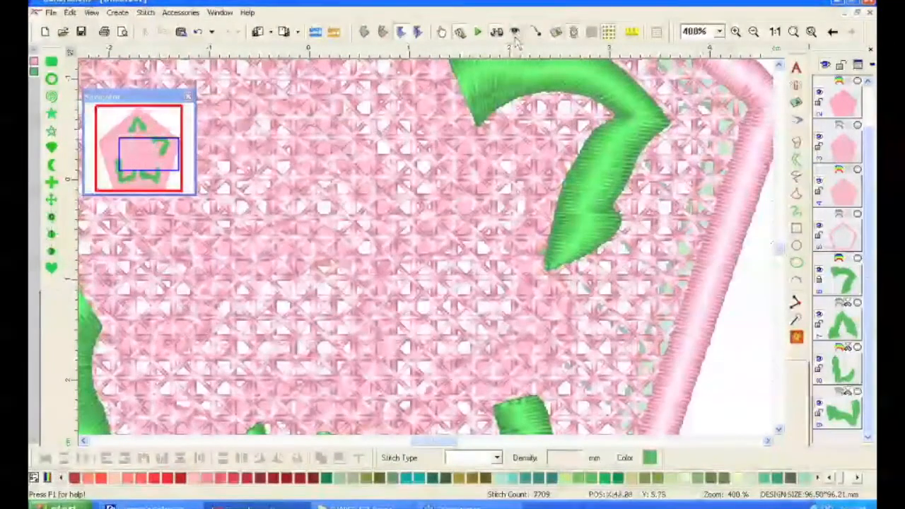
left_click(496, 32)
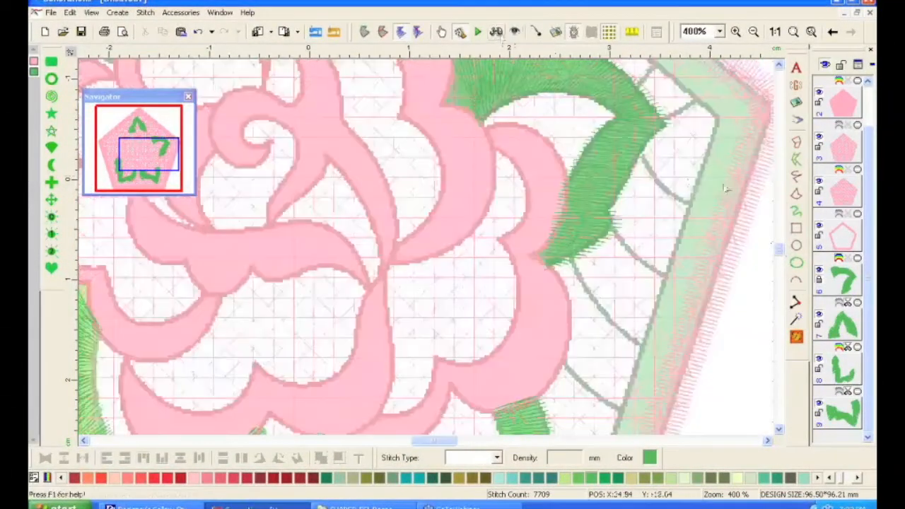
Review the satin settings in the right-hand leaf's stitch properties, including the minimum step, and close them
left_click(780, 251)
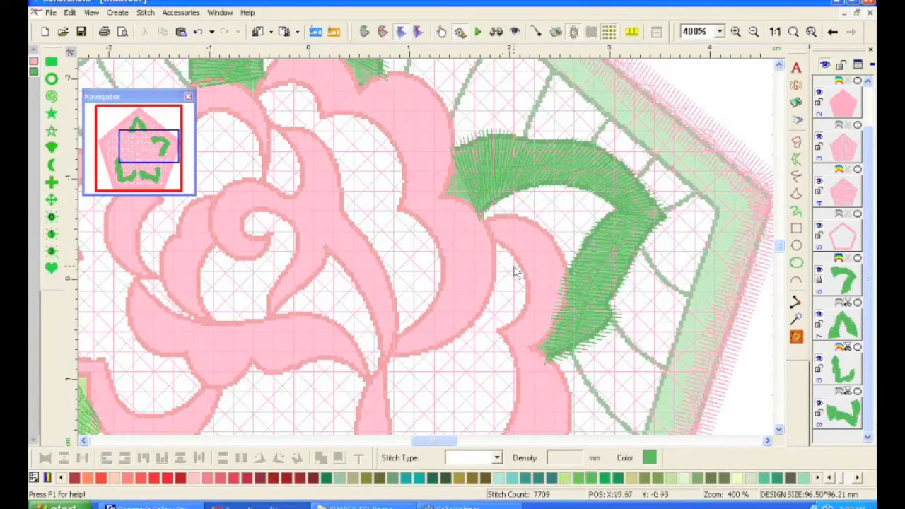
left_click(524, 170)
double_click(515, 197)
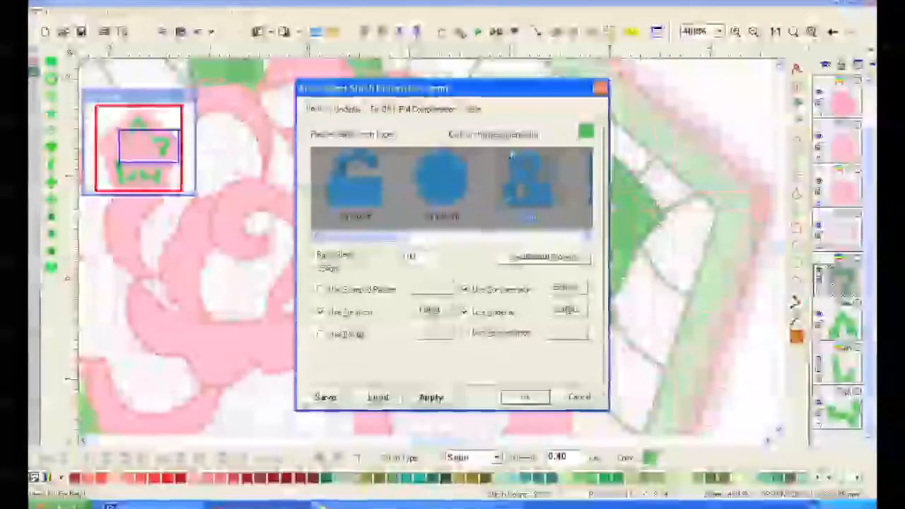
left_click(473, 110)
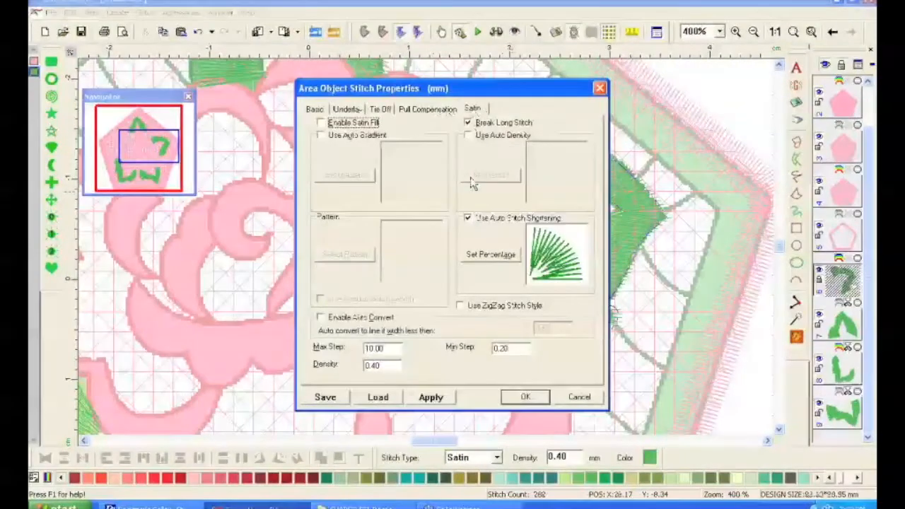
left_click_drag(515, 348, 492, 349)
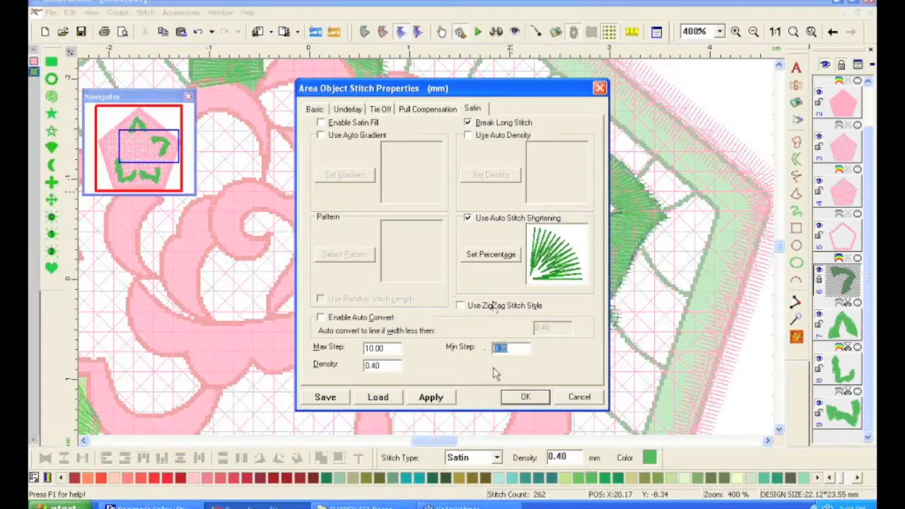
double_click(503, 351)
left_click(541, 400)
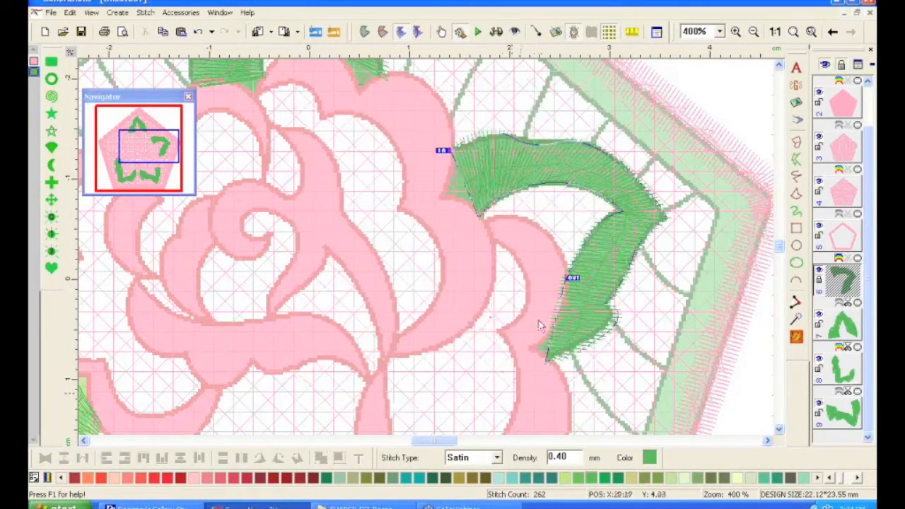
Look over the complete design, and show the rose's upper part at 400% zoom
scroll(780, 251, "down", 5)
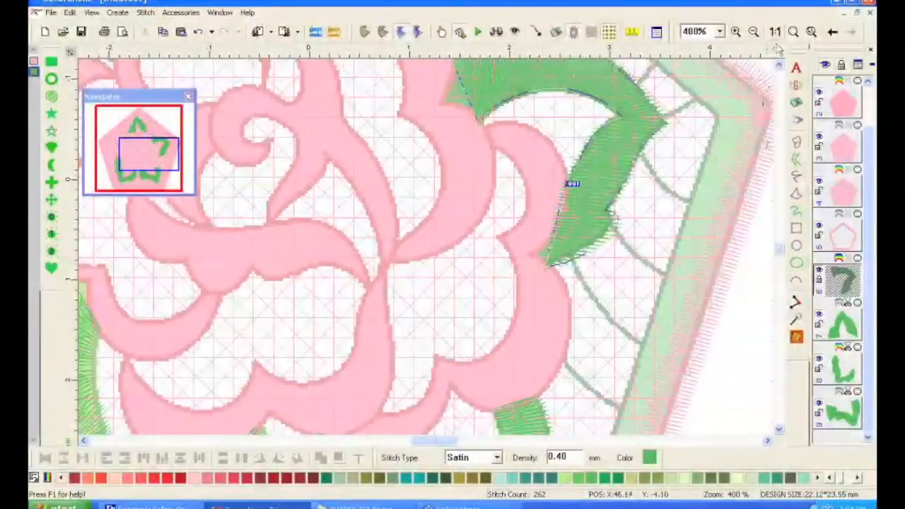
left_click(793, 33)
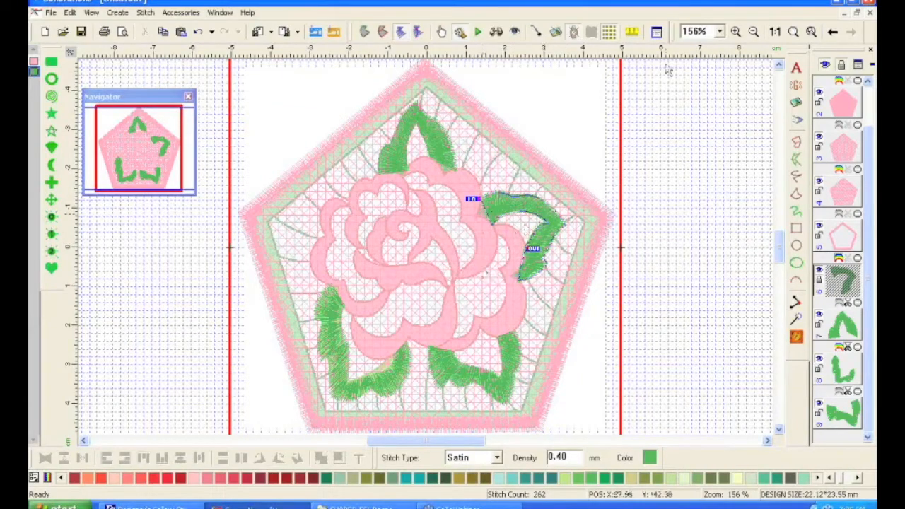
left_click(720, 32)
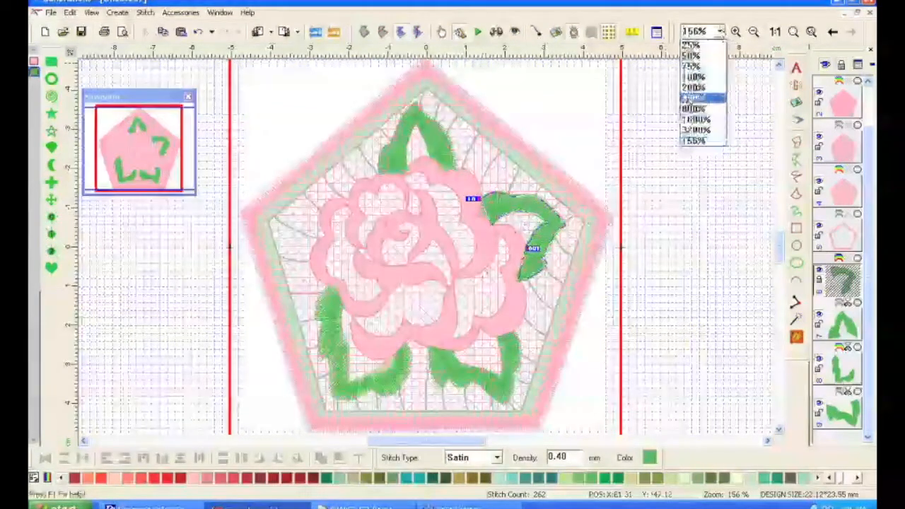
left_click(691, 98)
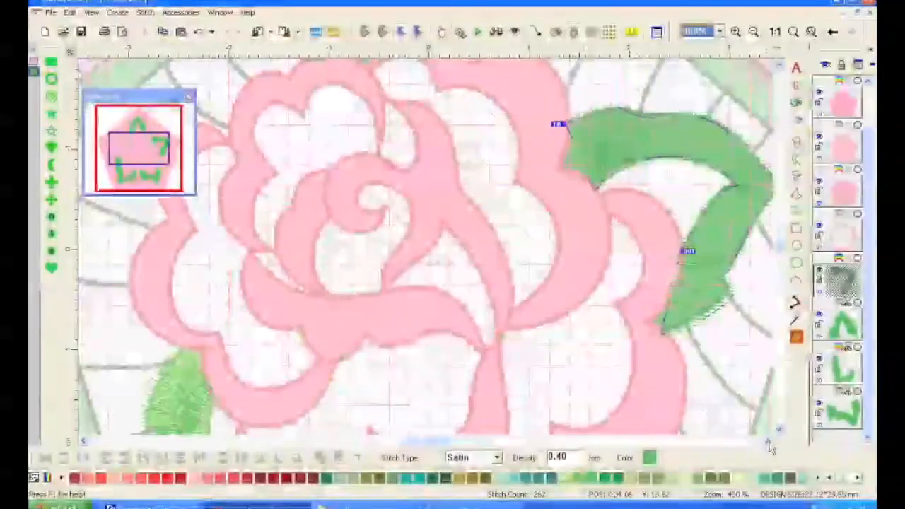
scroll(780, 247, "up", 3)
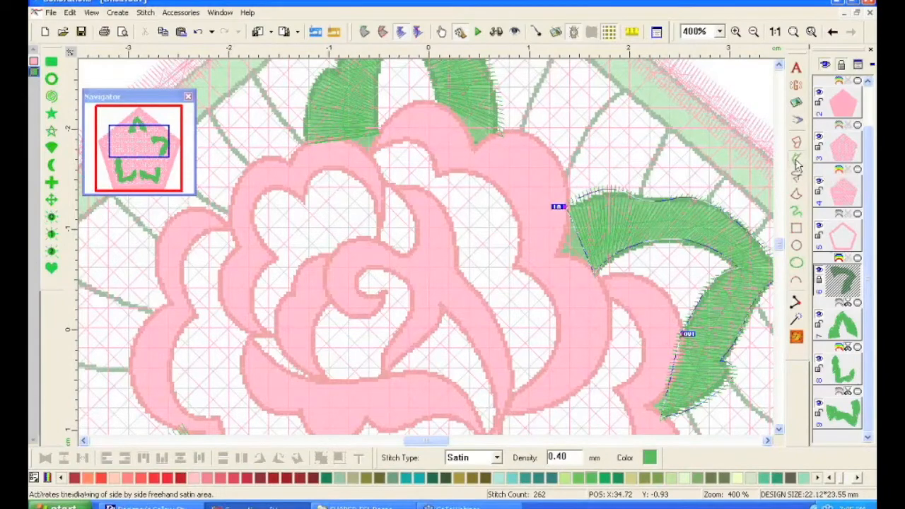
Try a pinkish-red thread colour while the right-hand leaf is selected, and undo the recolouring
left_click(795, 162)
key("Escape")
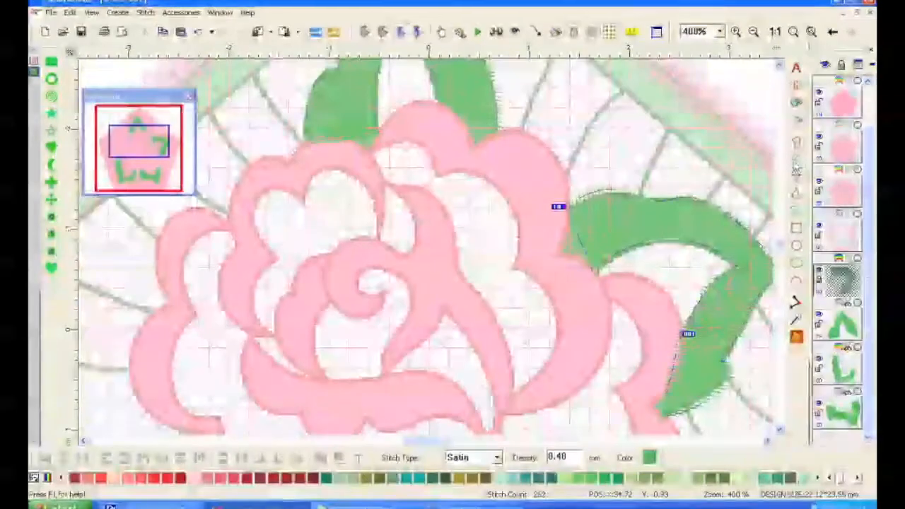
left_click(830, 479)
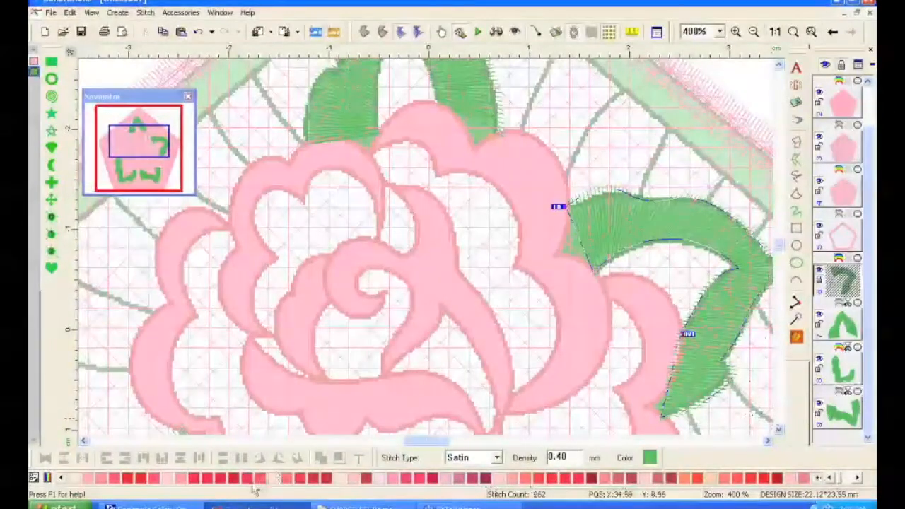
left_click(287, 479)
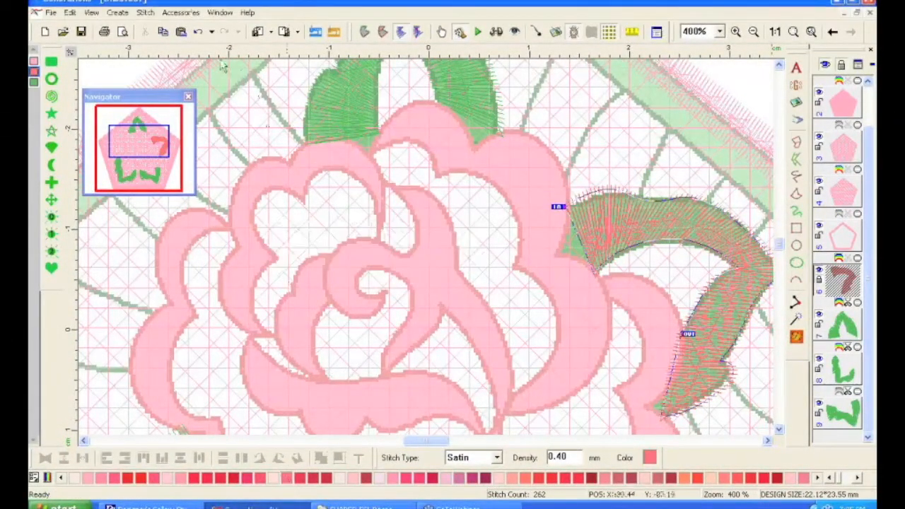
left_click(197, 32)
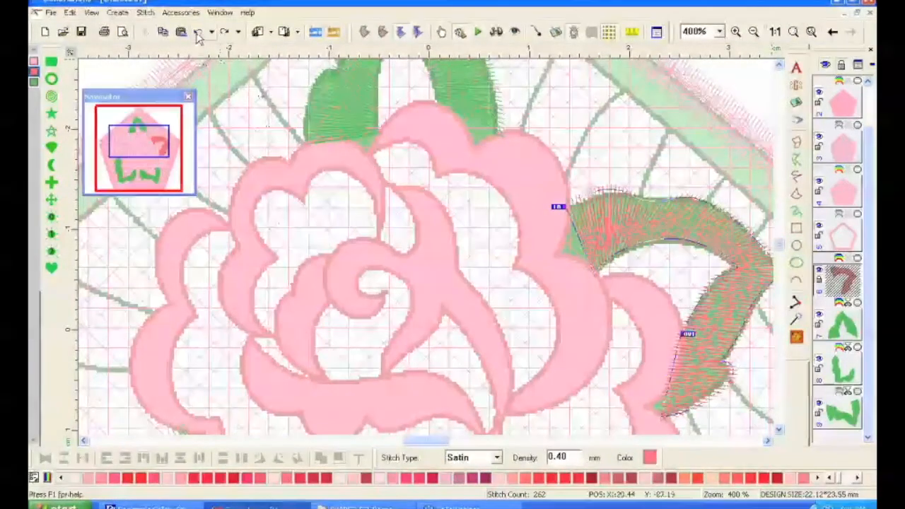
With nothing selected, choose thread colour 7463F2 and trace the outer edge of the rose's upper-right petal as a Satin Side by Side area
left_click(107, 71)
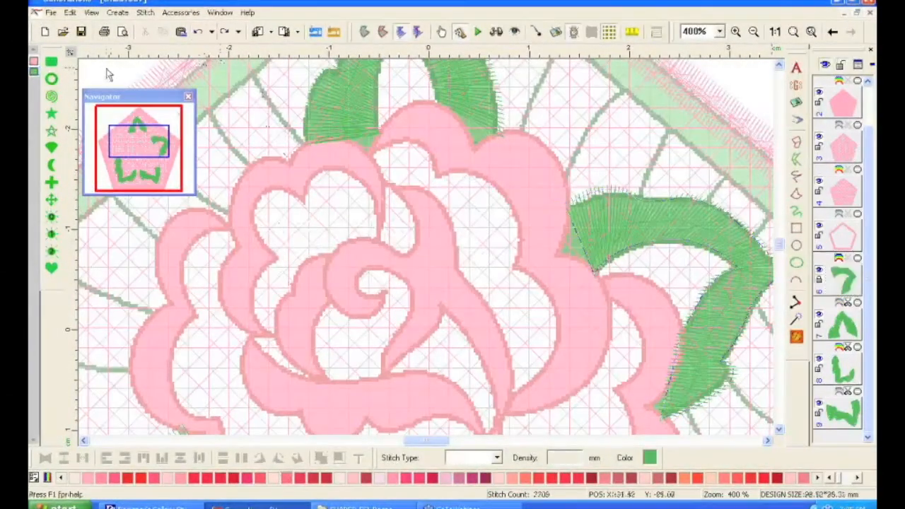
left_click(287, 479)
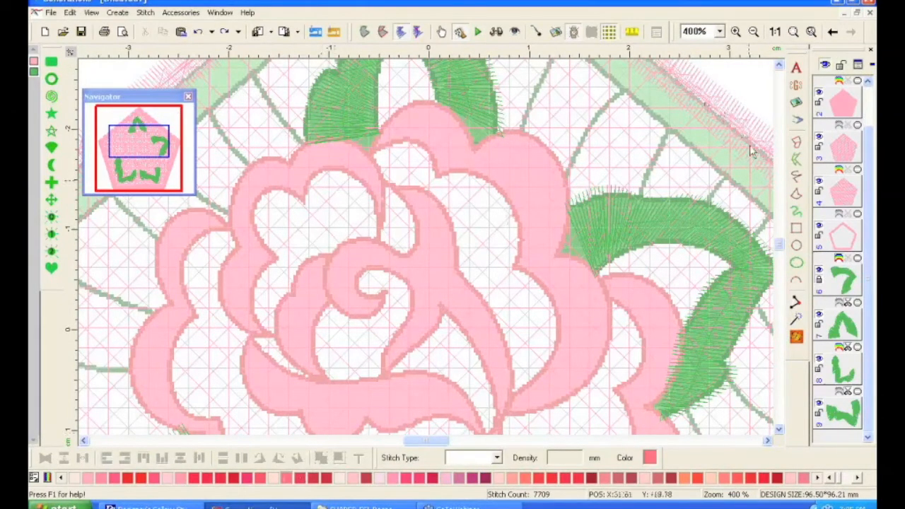
left_click(796, 161)
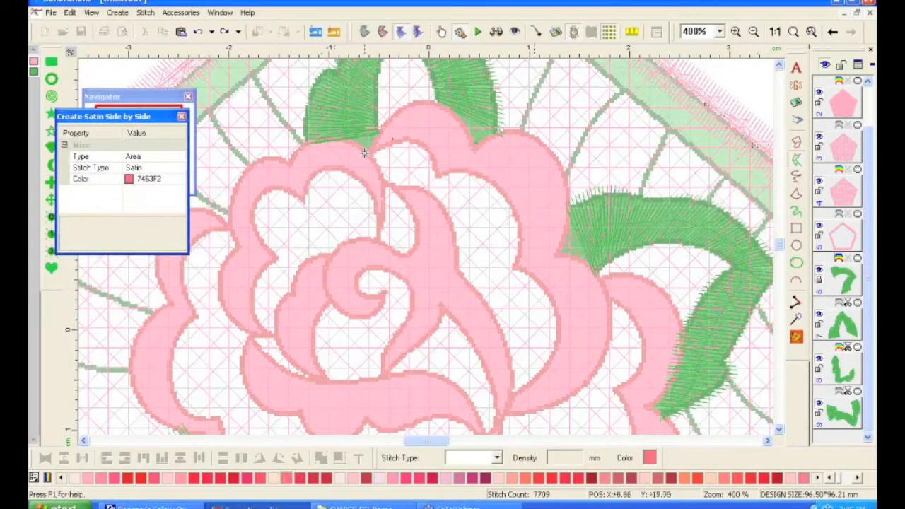
left_click(363, 150)
left_click(382, 119)
left_click(433, 99)
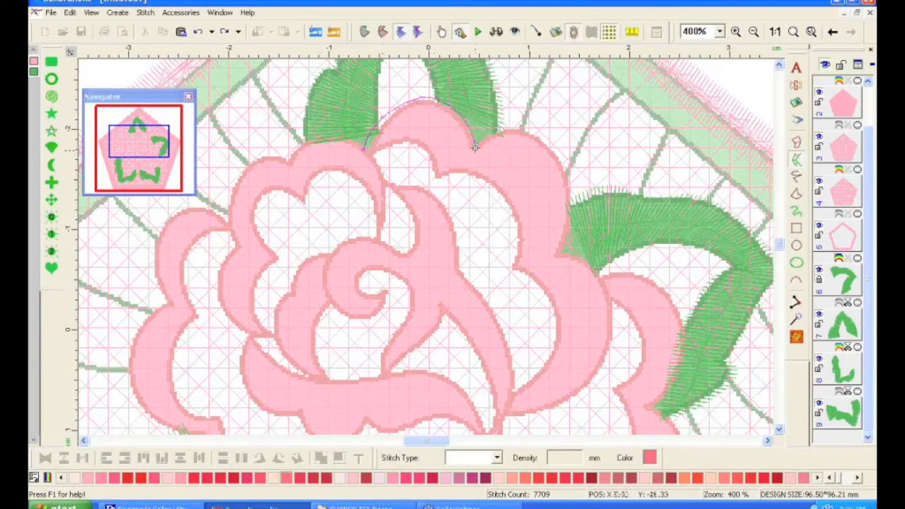
left_click(474, 147)
left_click(515, 129)
left_click(597, 267)
left_click(603, 359)
left_click(535, 413)
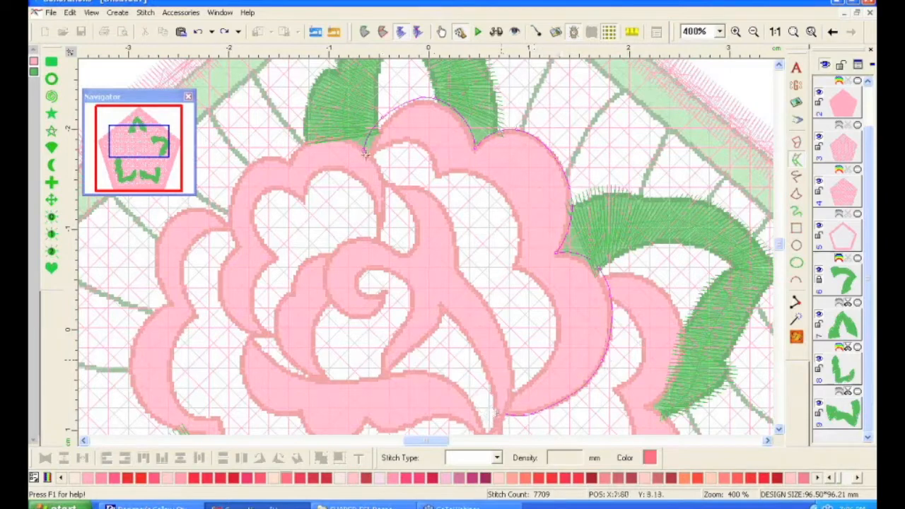
Trace the inner edge of the rose's upper-right petal down to its lower tip and generate the Satin Side by Side area
left_click(436, 176)
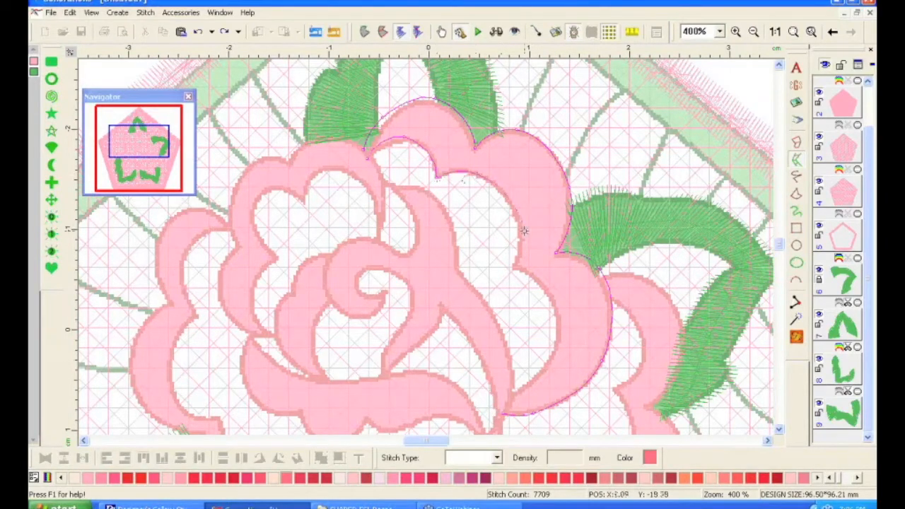
left_click(514, 266)
left_click(551, 299)
left_click(557, 338)
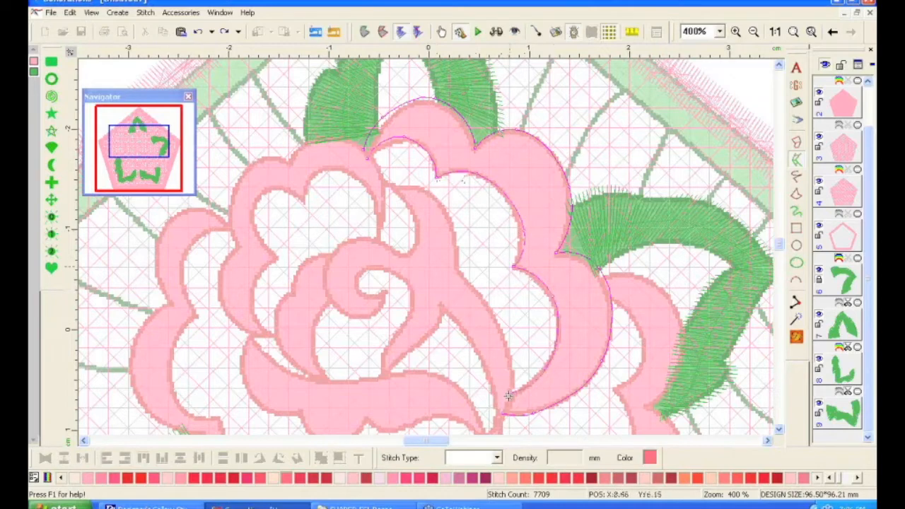
key("Return")
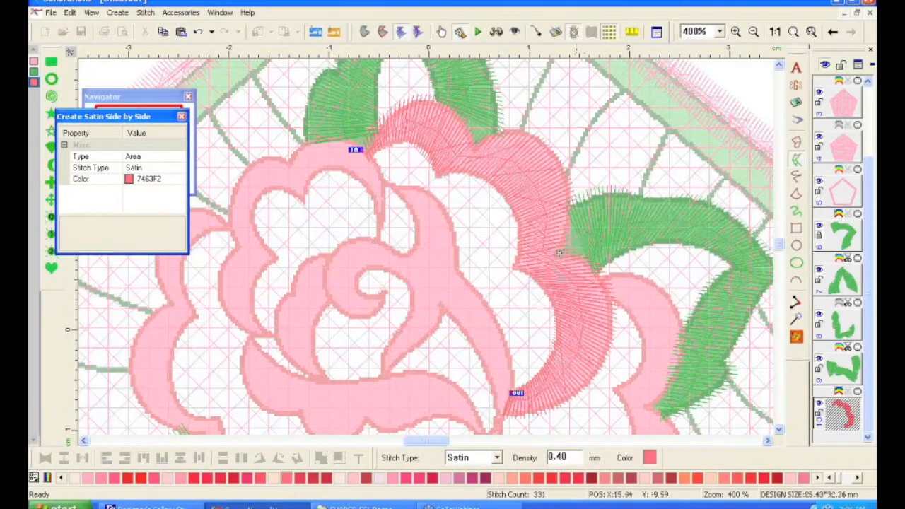
key("Escape")
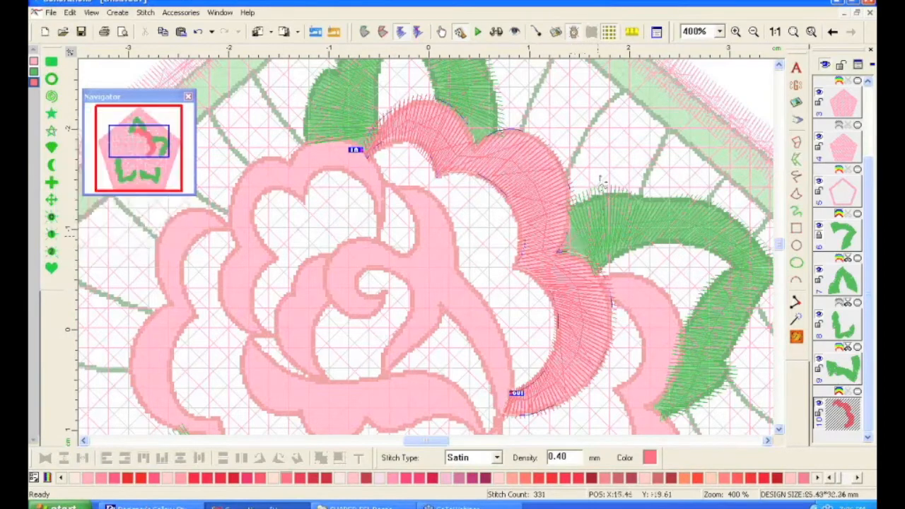
Select the right-hand and top leaves, edit their outline nodes, and extend the top leaf's two lower ends underneath the rose petals
left_click(610, 225)
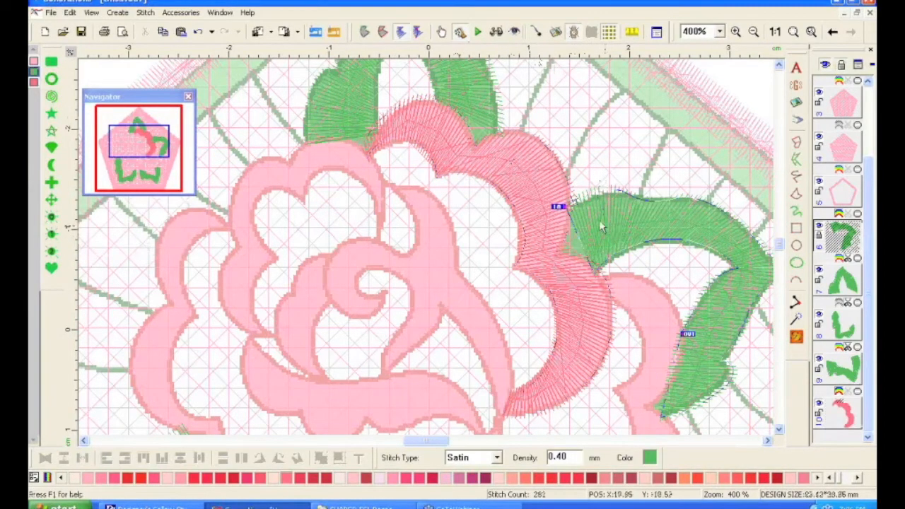
left_click(467, 90)
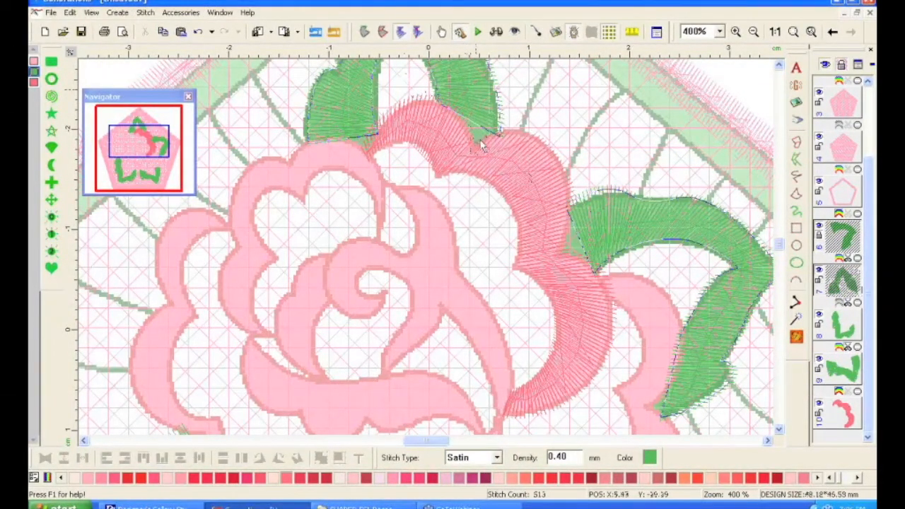
left_click(364, 33)
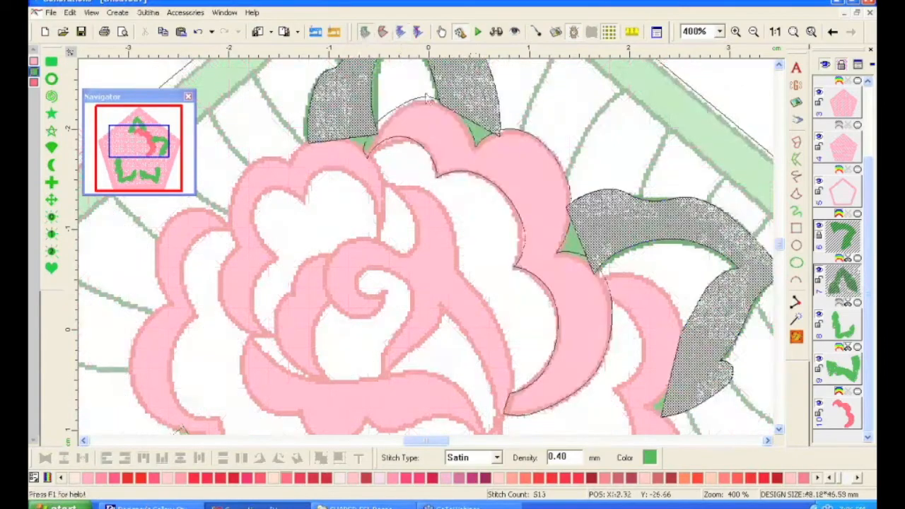
right_click(480, 100)
left_click(518, 102)
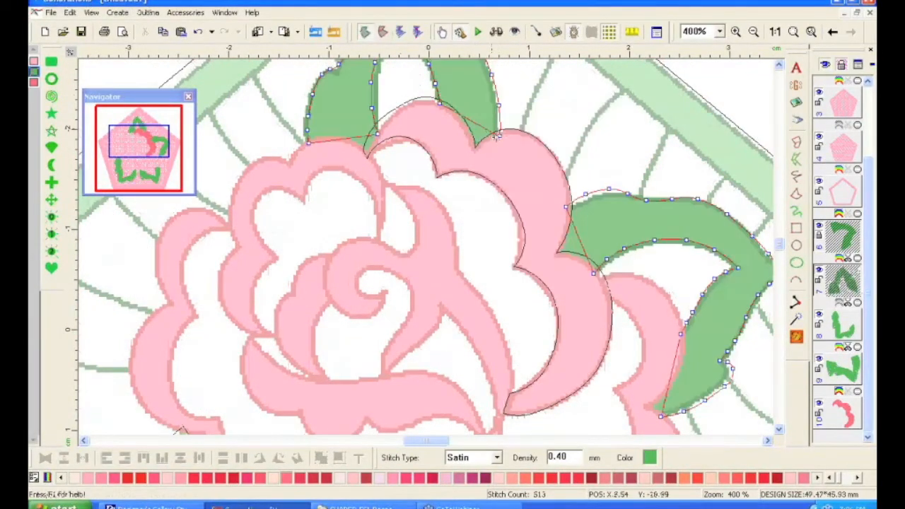
left_click_drag(494, 143, 494, 145)
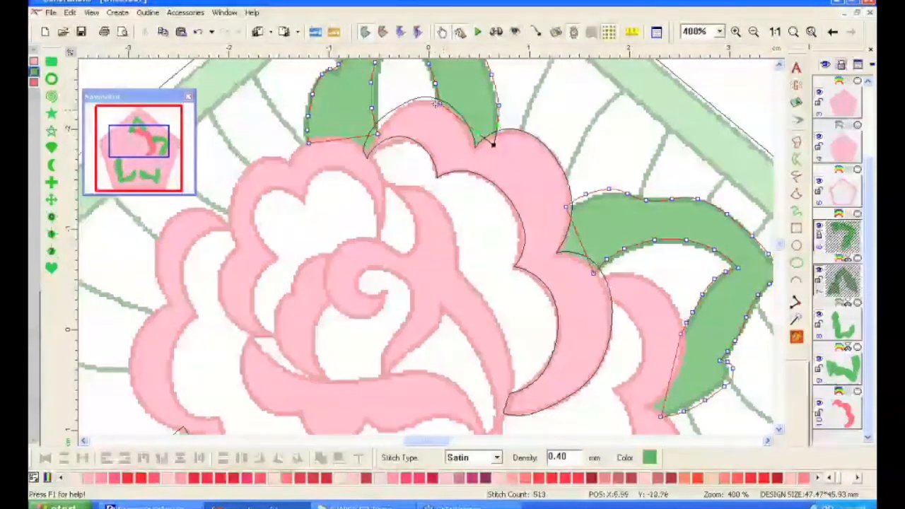
left_click_drag(439, 103, 448, 129)
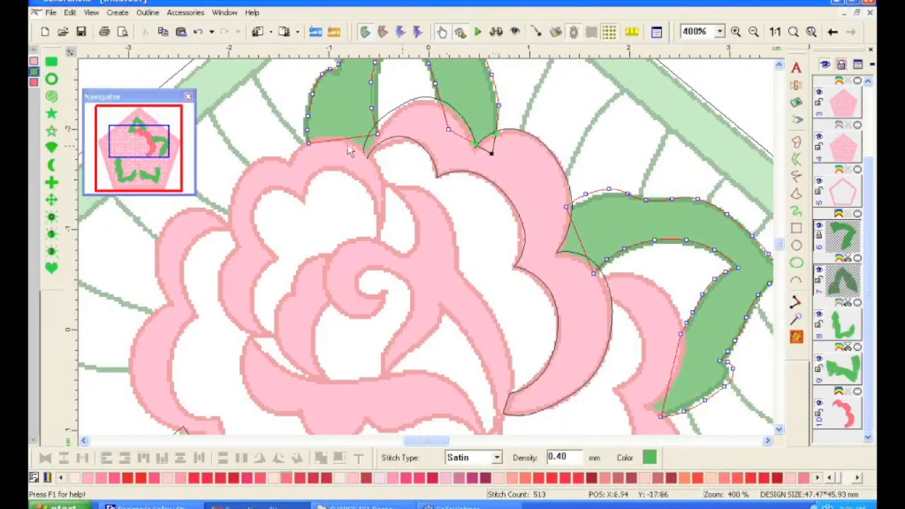
left_click_drag(376, 133, 374, 148)
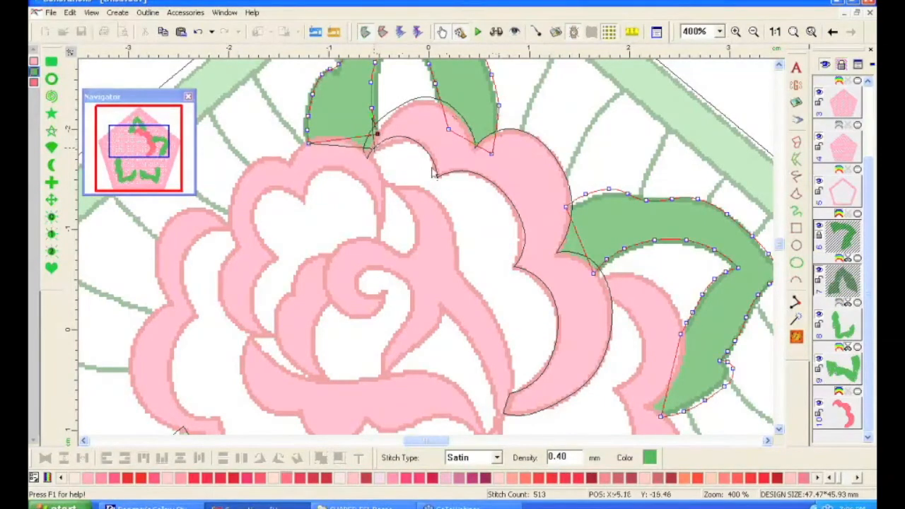
Move the right-hand leaf's base nodes underneath the upper-right petal and regenerate the stitches of both selected leaves
left_click_drag(565, 209, 560, 229)
left_click_drag(592, 272, 561, 264)
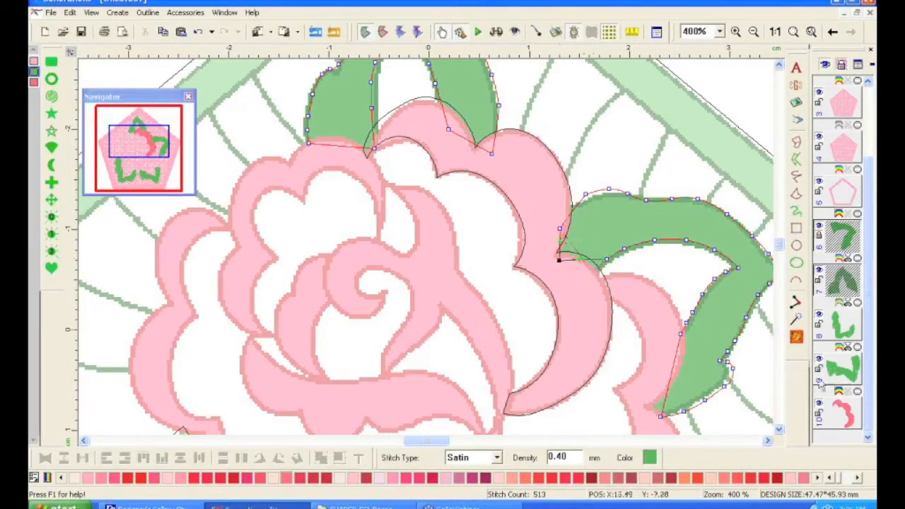
left_click(797, 337)
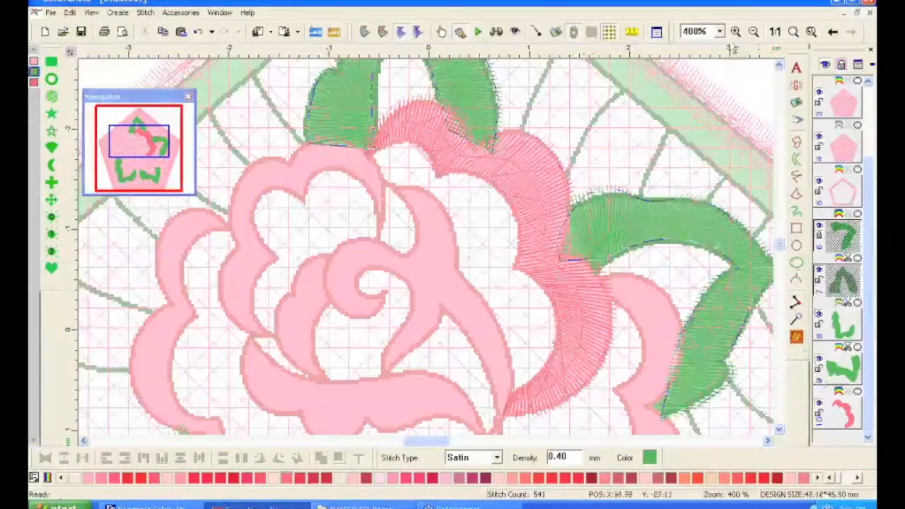
left_click(793, 32)
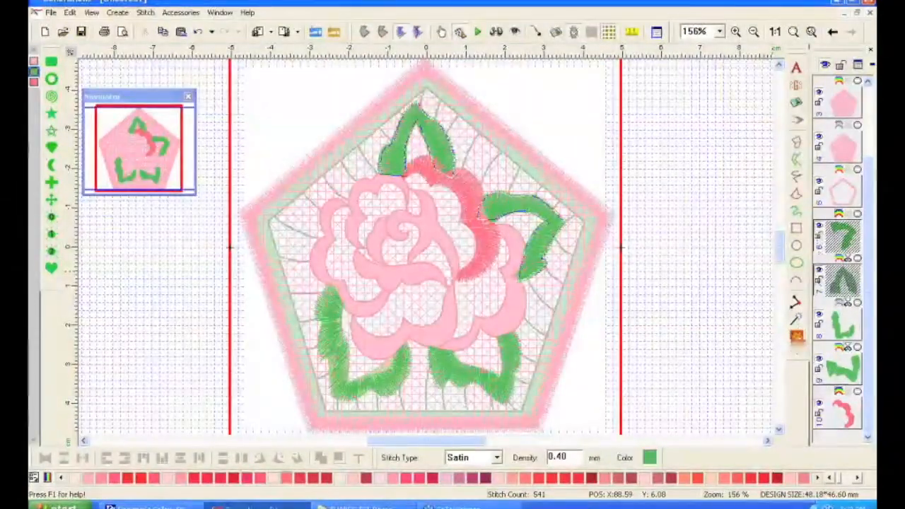
left_click(797, 337)
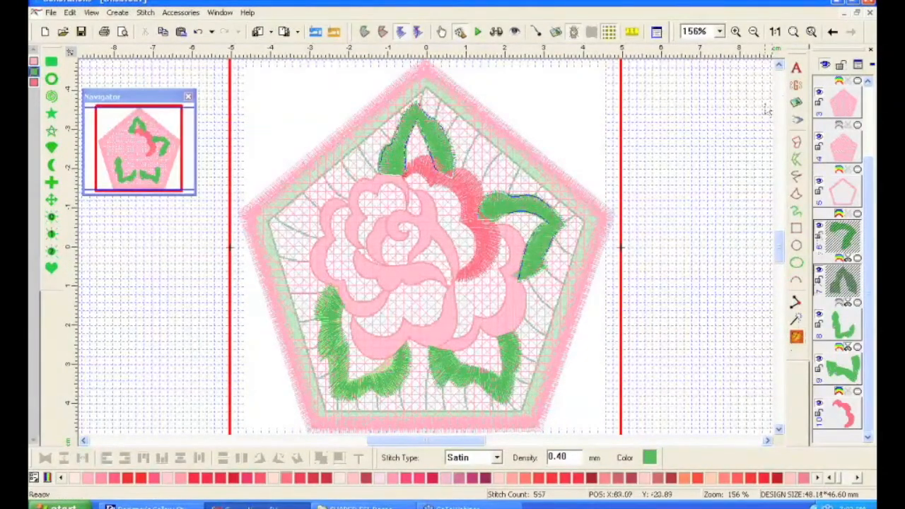
At 400% zoom, trace the outer edge of the rose's lower-right petal as a Satin Side by Side area
left_click(719, 32)
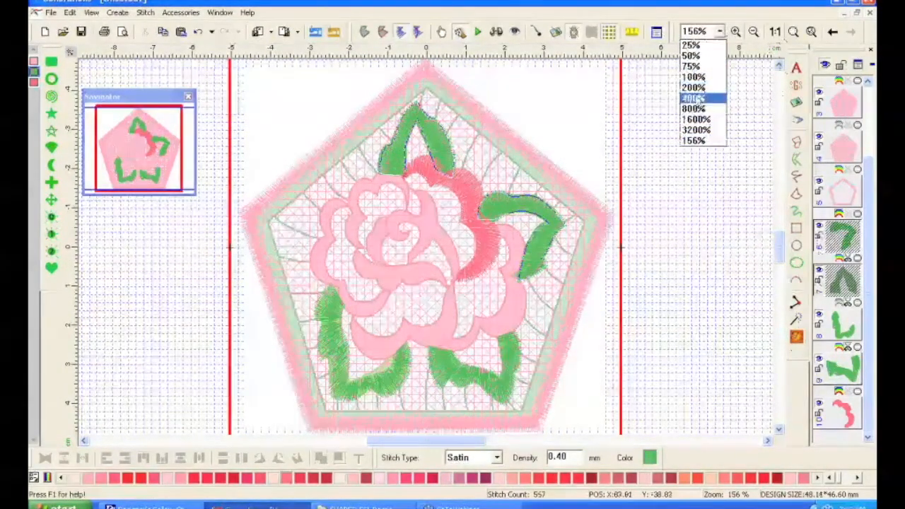
left_click(689, 106)
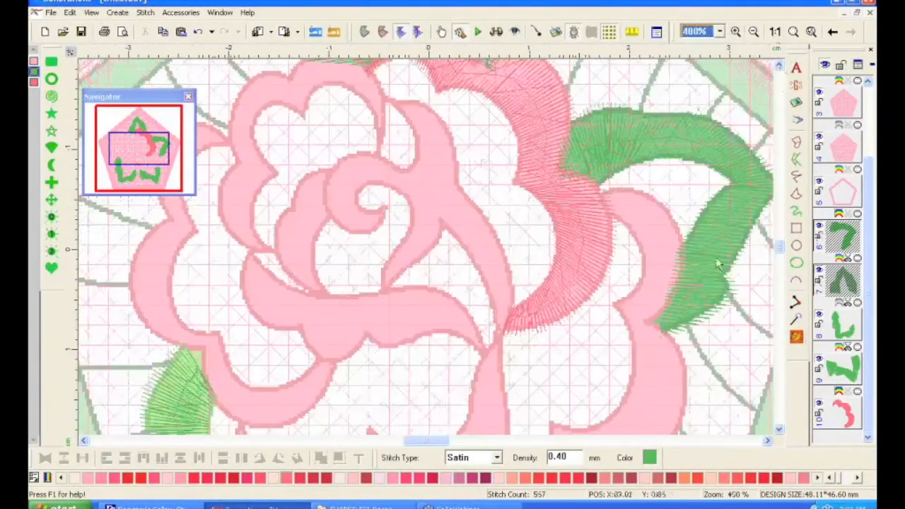
left_click(777, 428)
left_click(778, 429)
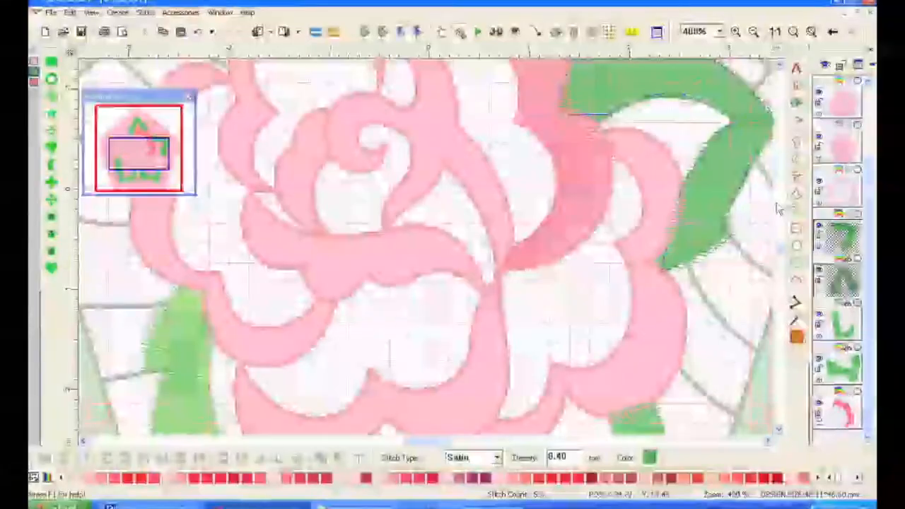
left_click(796, 159)
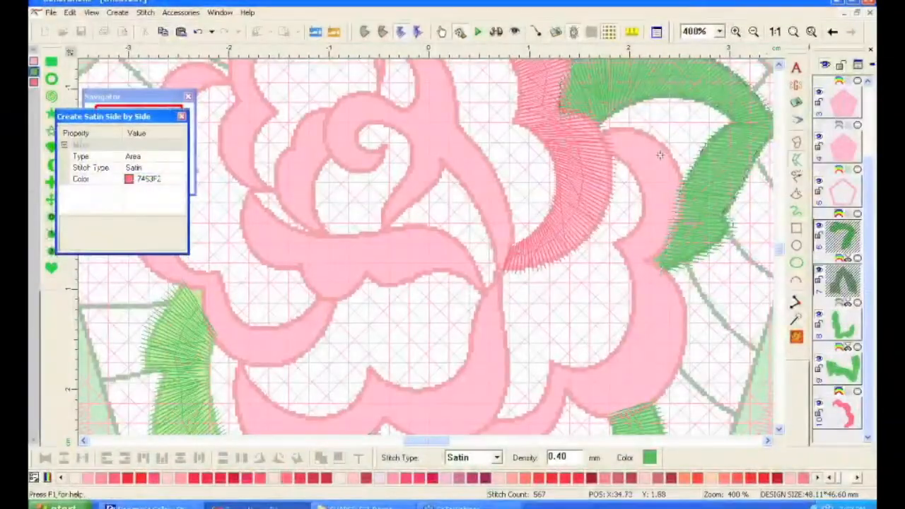
left_click(595, 132)
right_click(636, 128)
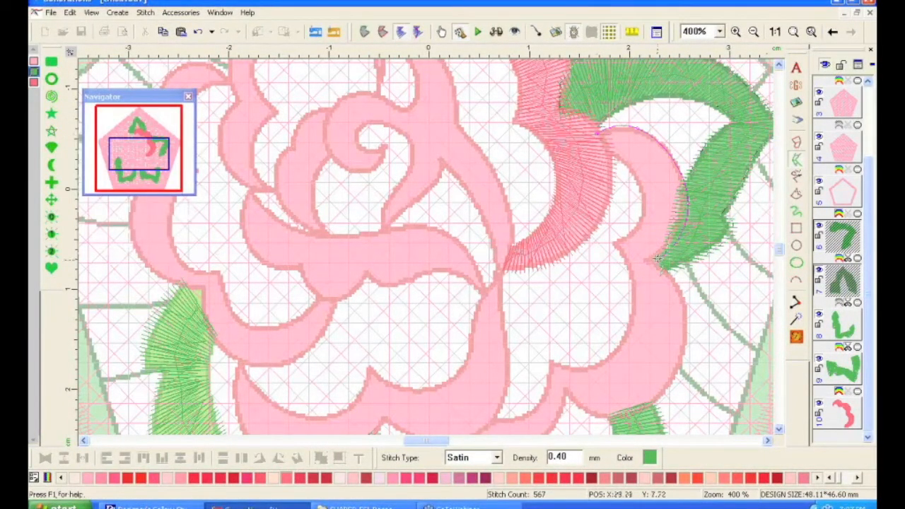
right_click(684, 309)
right_click(668, 400)
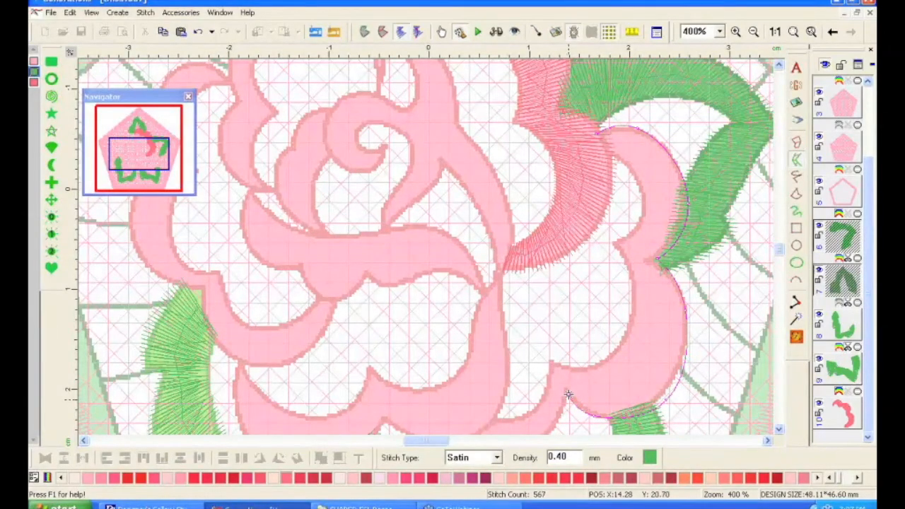
scroll(568, 394, "down", 3)
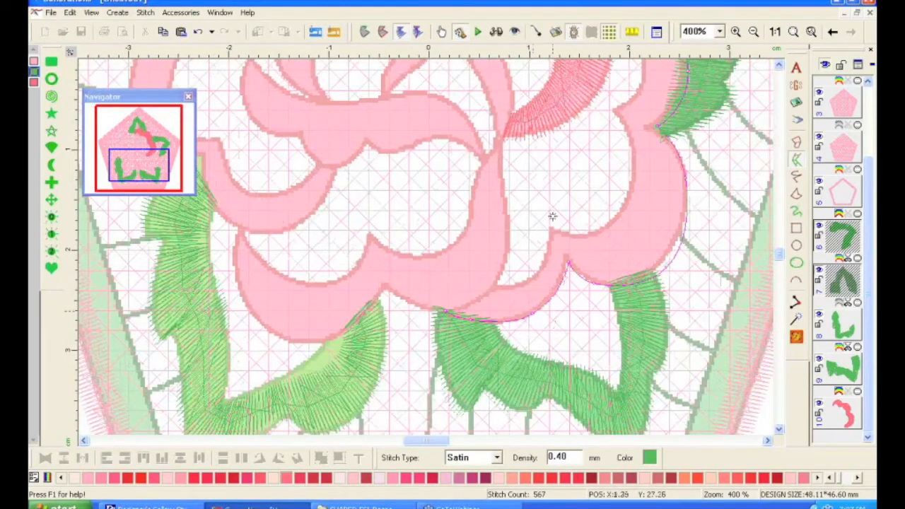
Trace the inner edge of the lower-right petal to its lower end and generate the satin area
scroll(552, 216, "up", 3)
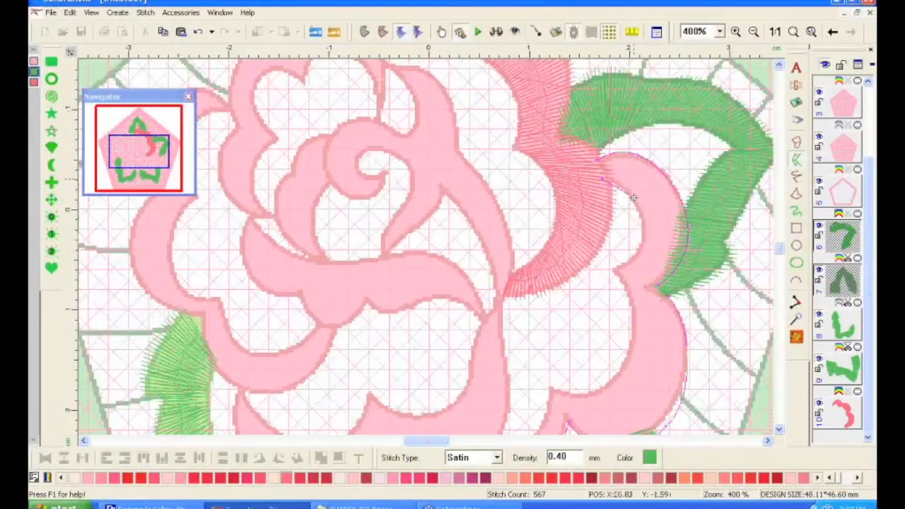
left_click(637, 320)
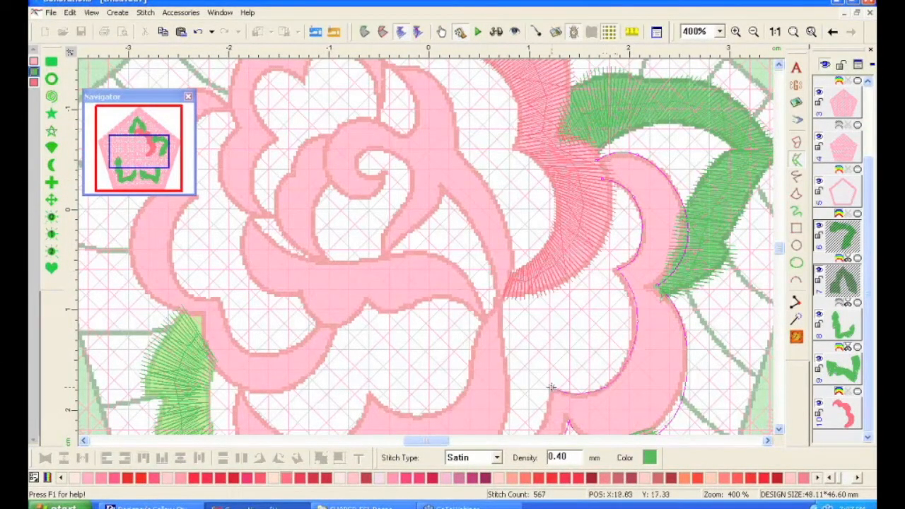
left_click(535, 357)
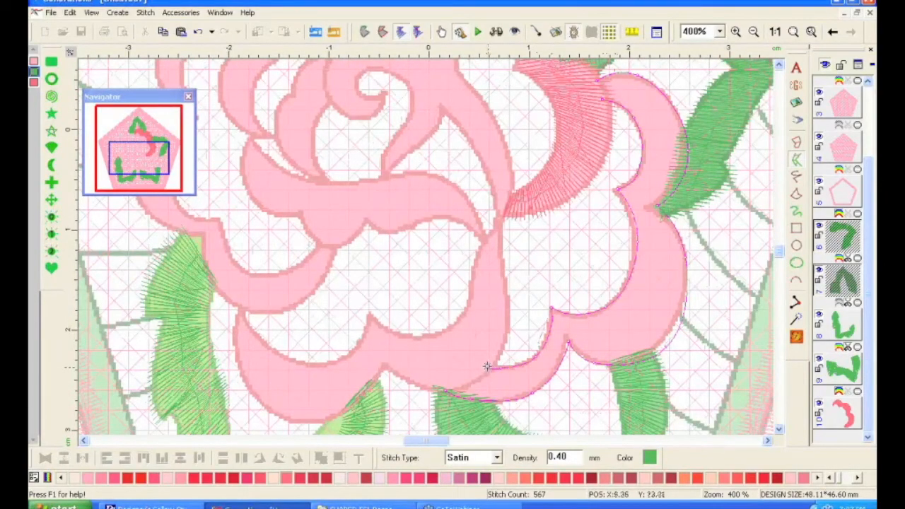
right_click(483, 367)
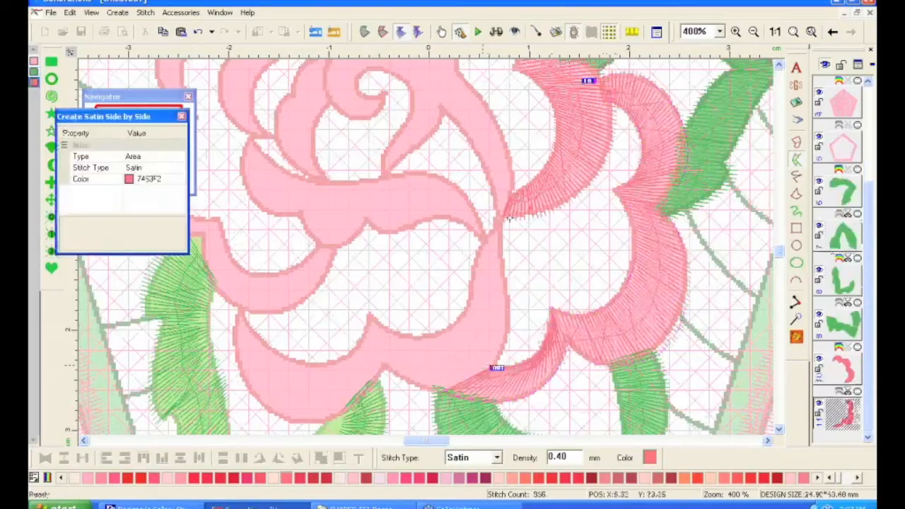
Try a Satin Side by Side area for the bottom petal with the inner edge traced back from the left tip, and undo it
left_click(504, 218)
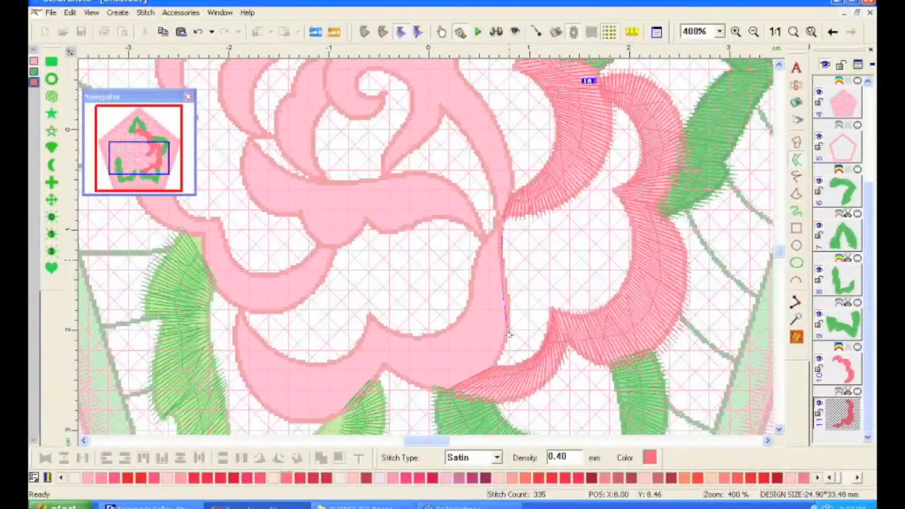
left_click(508, 335)
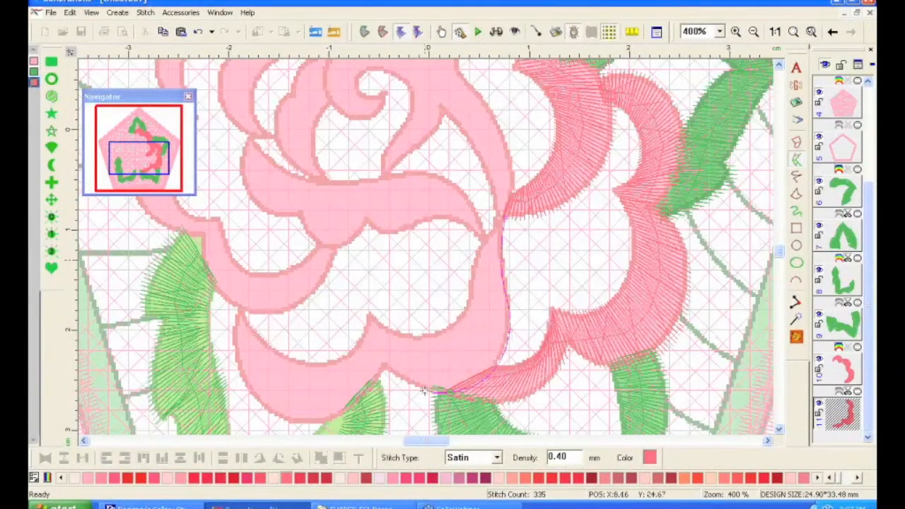
left_click(349, 413)
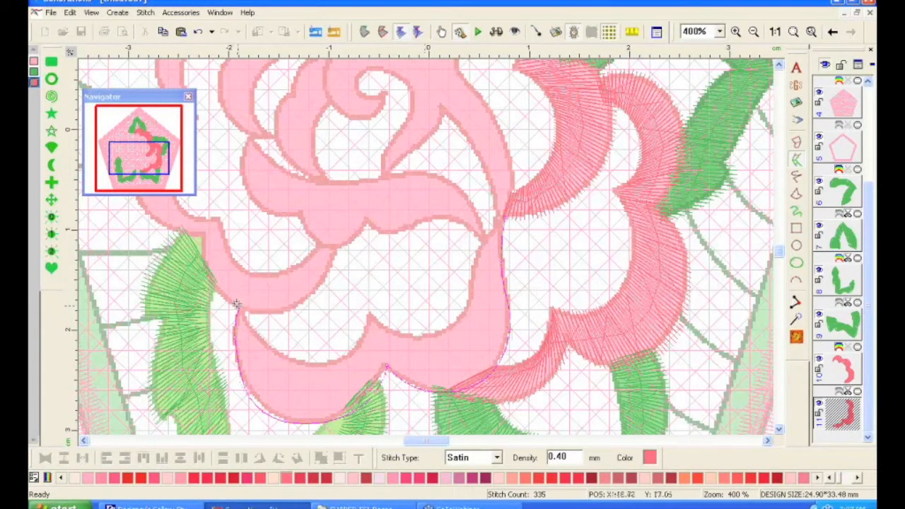
left_click(241, 306)
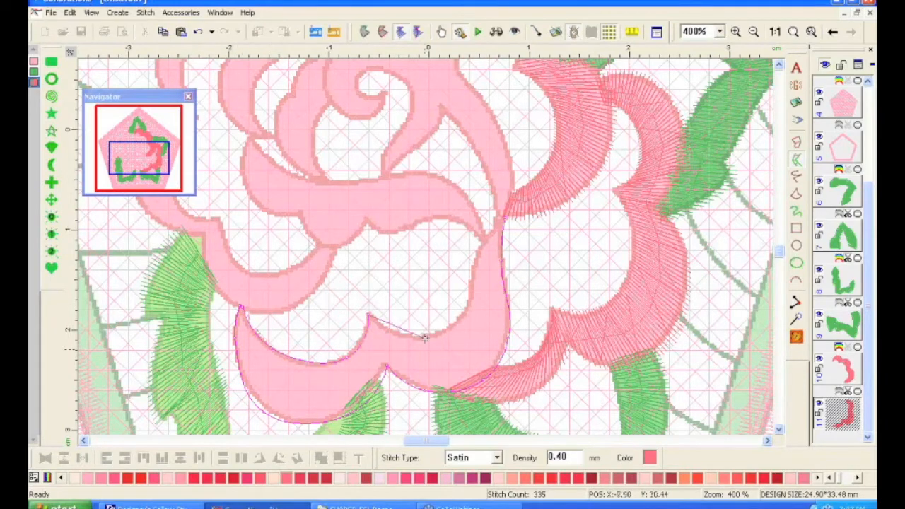
left_click(503, 219)
right_click(503, 217)
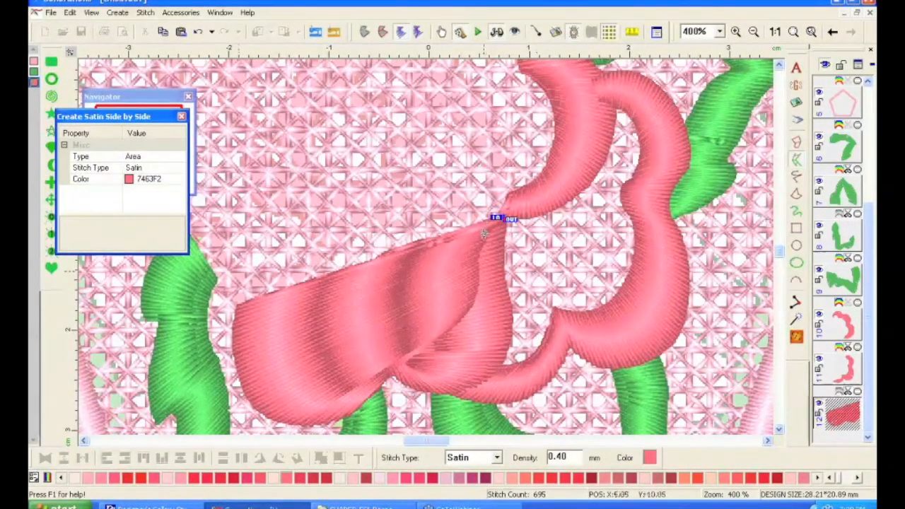
right_click(389, 211)
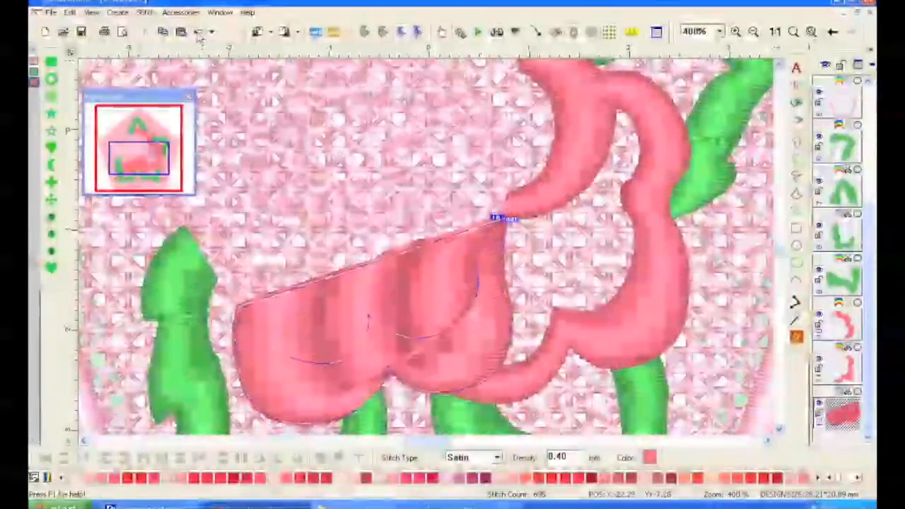
left_click(198, 33)
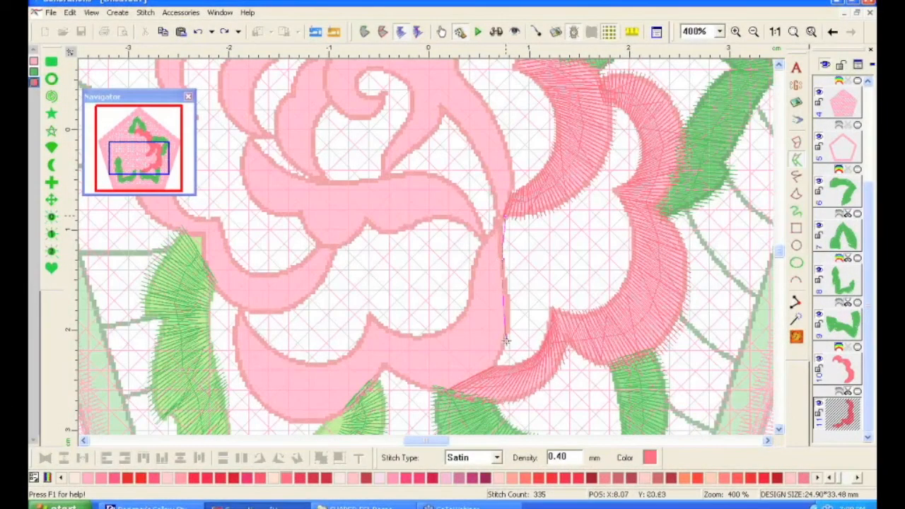
Trace the bottom petal's outer edge again, from its upper-right tip around the scallops to its left tip
left_click(506, 342)
left_click(385, 367)
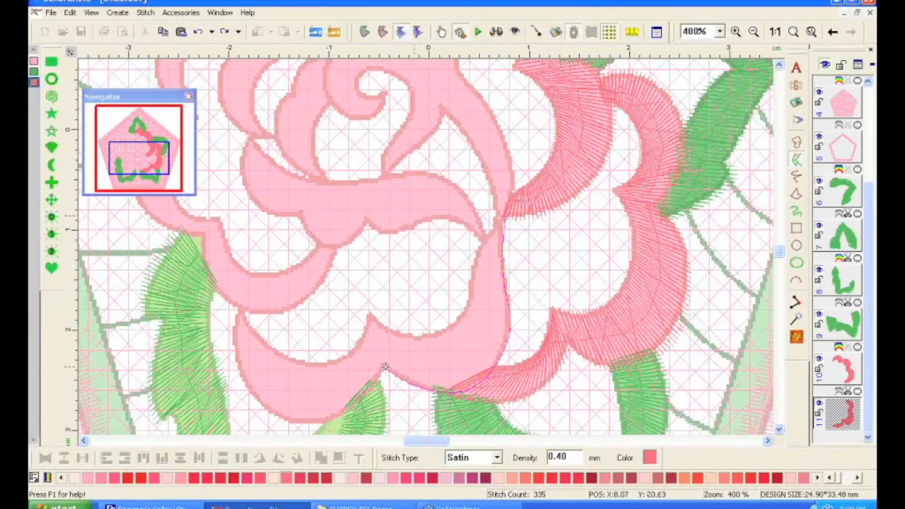
left_click(357, 408)
left_click(259, 408)
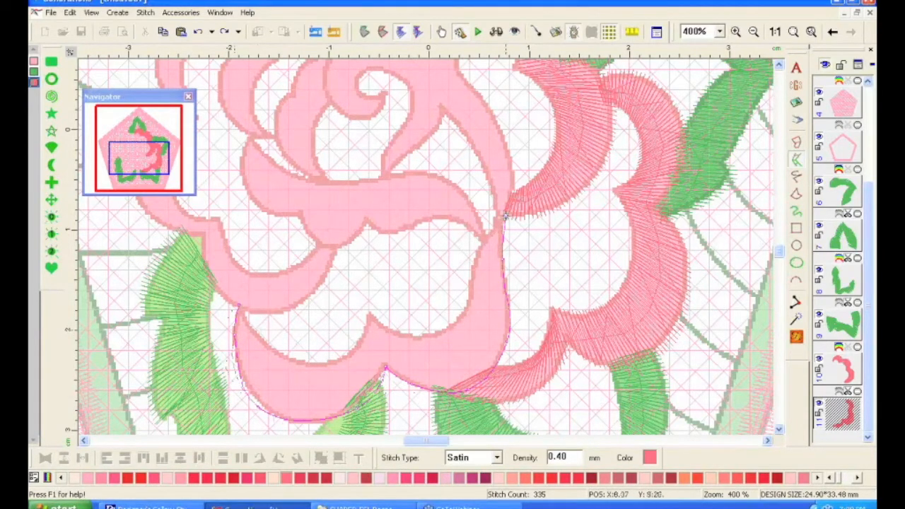
Trace the bottom petal's inner edge from its upper-right tip around the scallops to its left tip and generate the satin area
left_click(469, 300)
left_click(369, 315)
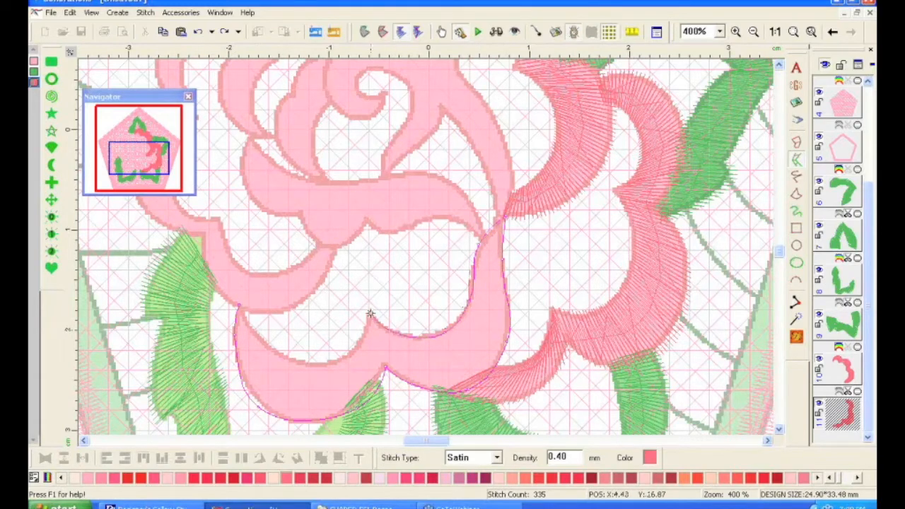
left_click(346, 361)
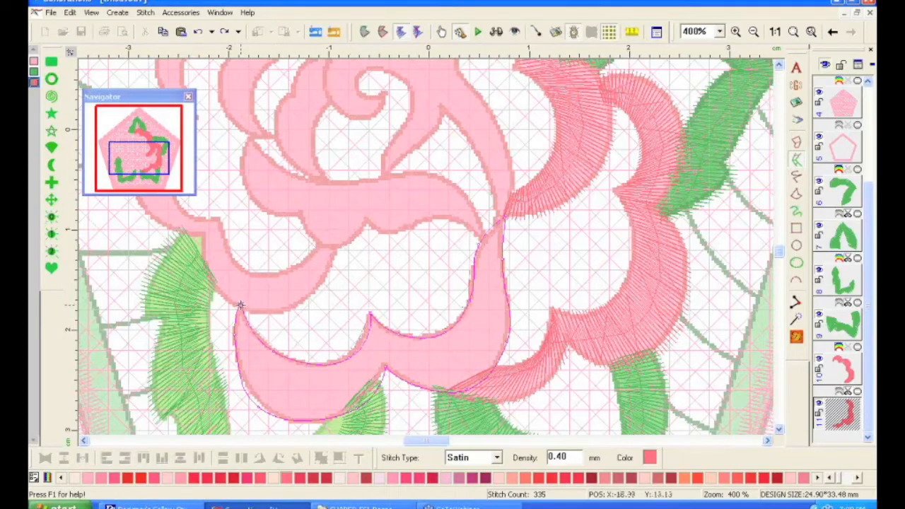
Trace the outer edge of the lower-left petal as a Satin Side by Side area, from its lower-right tip around to its upper tip
left_click(340, 245)
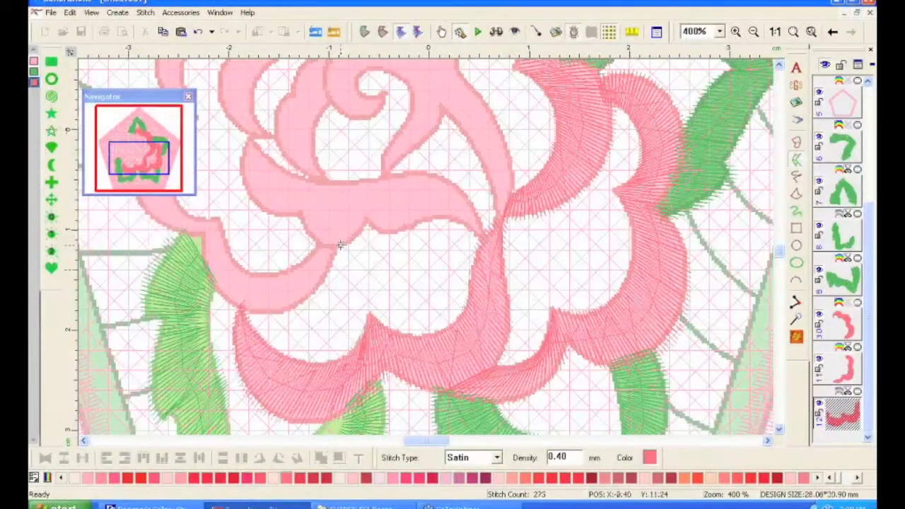
left_click(306, 303)
left_click(234, 304)
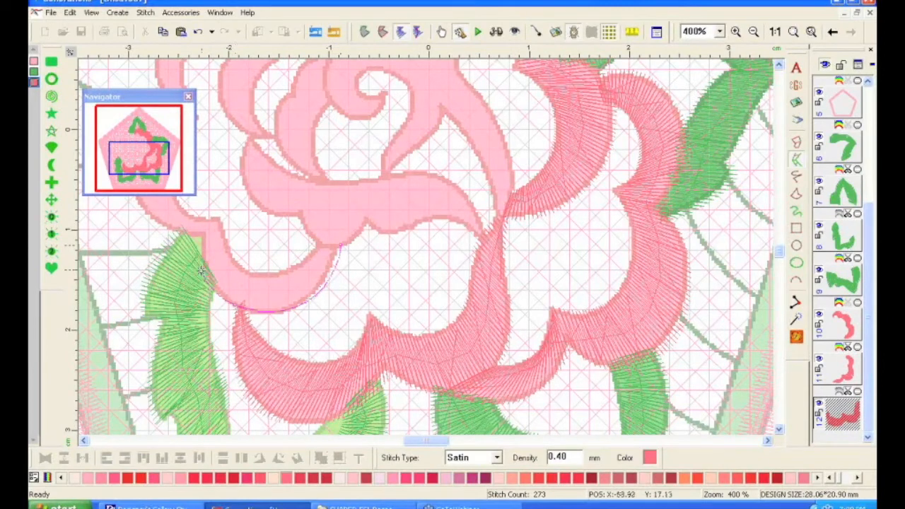
left_click(189, 241)
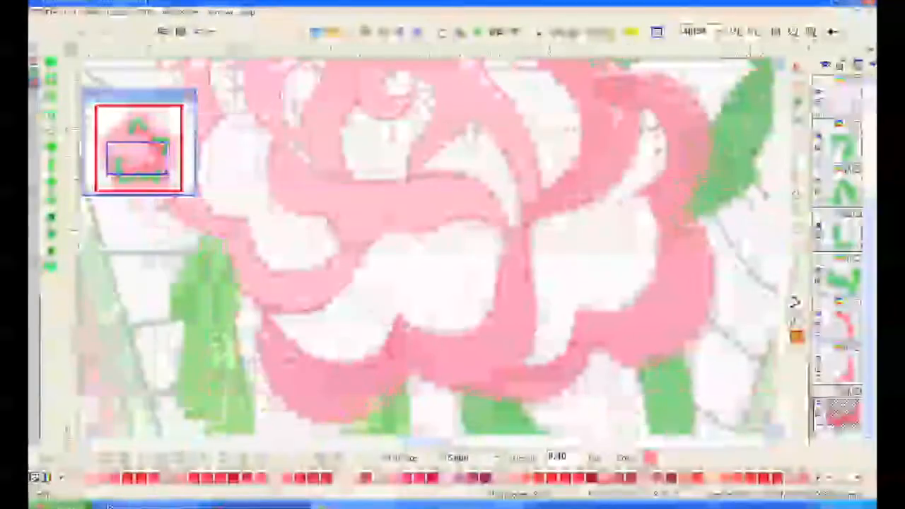
scroll(142, 215, "left", 3)
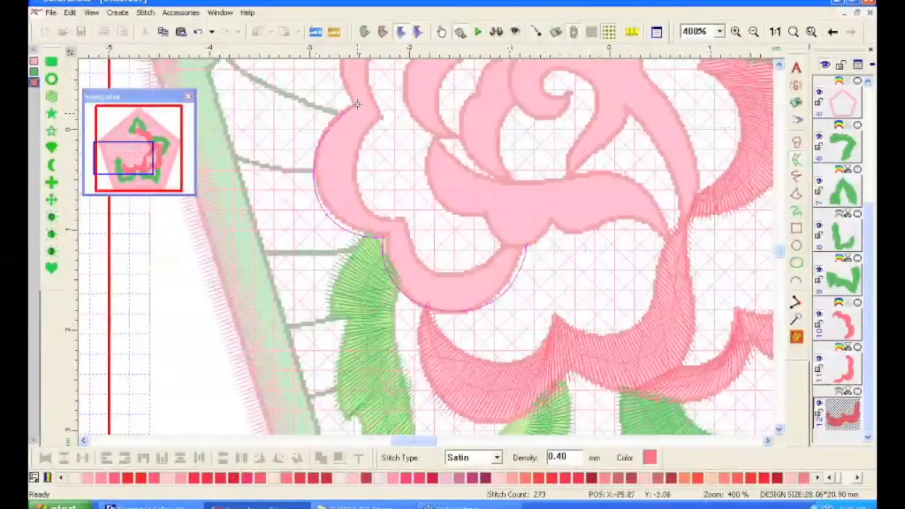
scroll(353, 101, "up", 3)
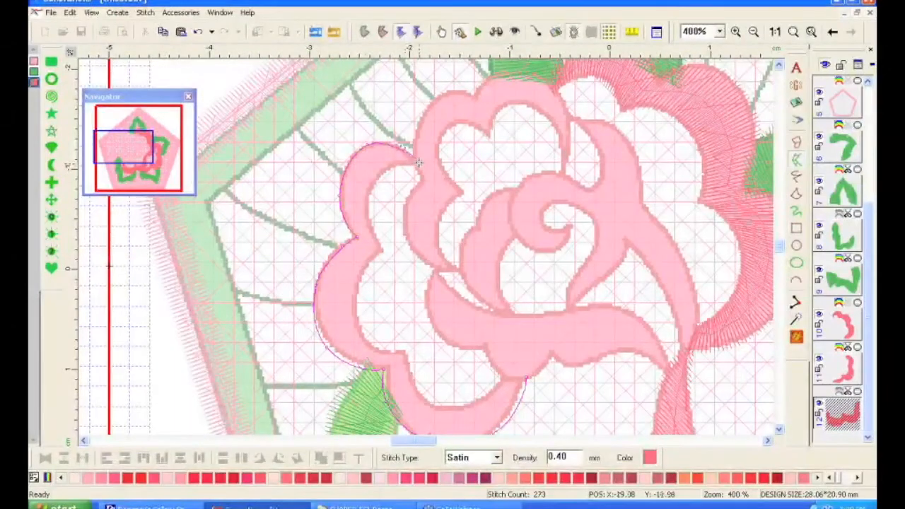
Trace the lower-left petal's inner edge from the lower-right tip to the upper tip and generate the satin area
left_click(513, 377)
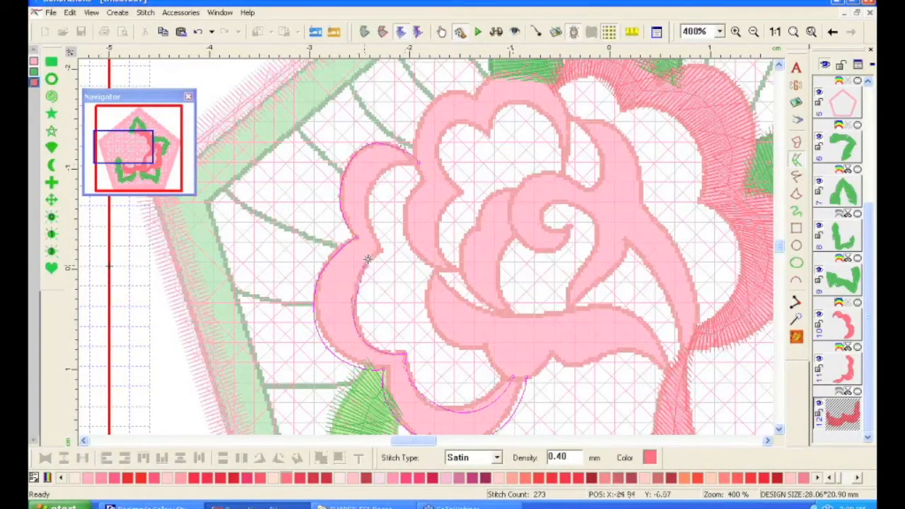
left_click(368, 191)
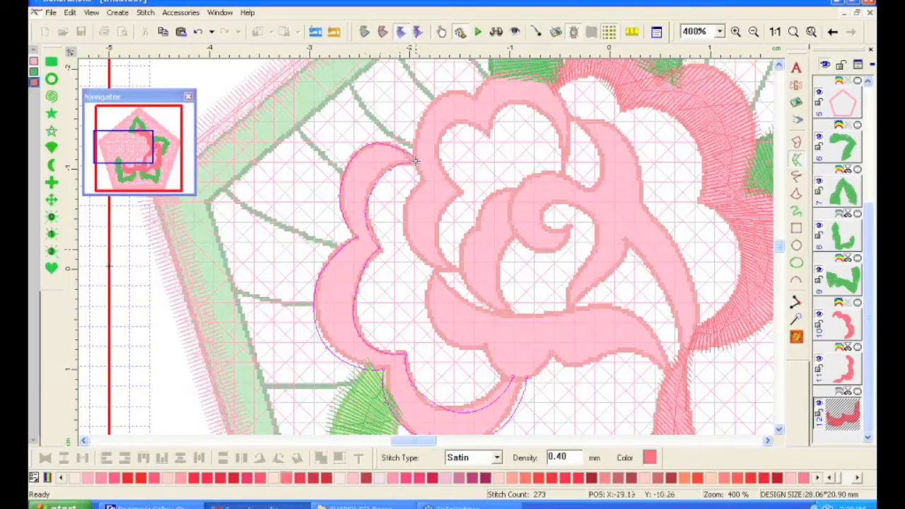
key("Return")
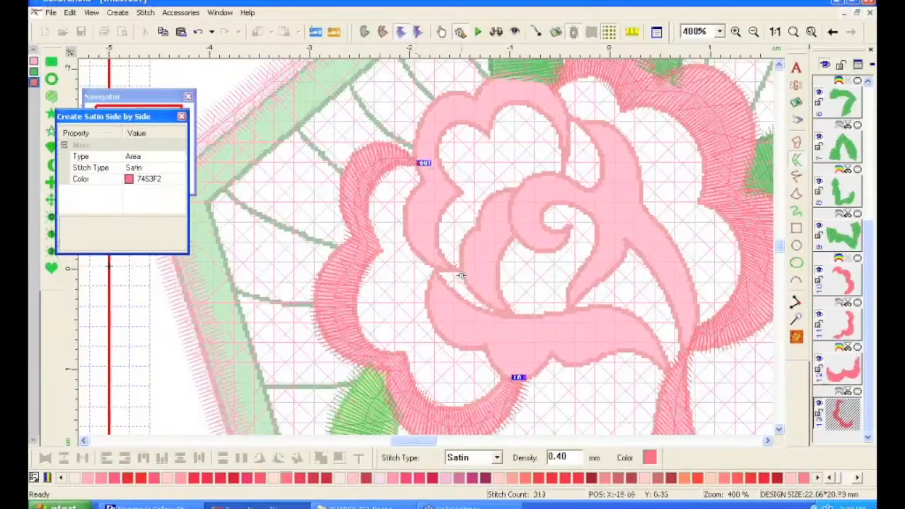
Trace the outer edge of the upper-left petal from its lower tip over the scallops, slightly overlapping the top leaf, to its right tip
left_click(460, 272)
left_click(418, 259)
left_click(423, 179)
left_click(413, 136)
left_click(445, 91)
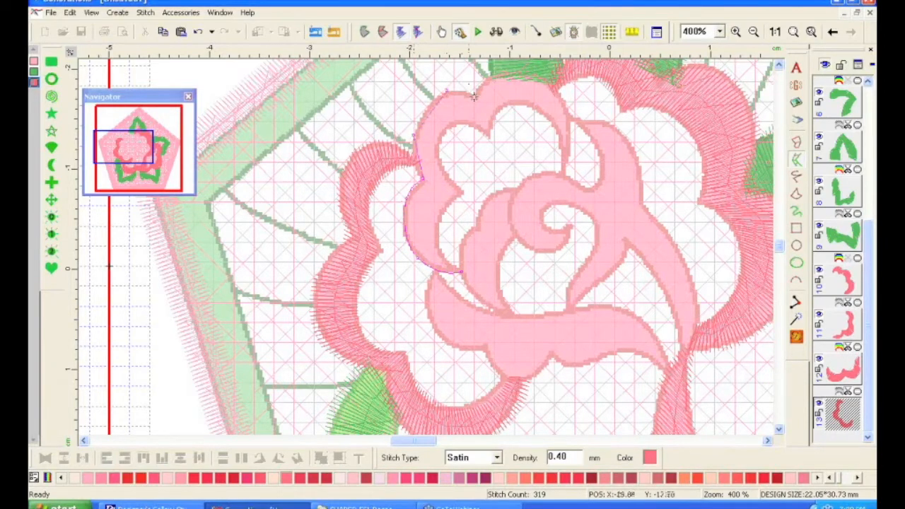
left_click(472, 94)
left_click(504, 71)
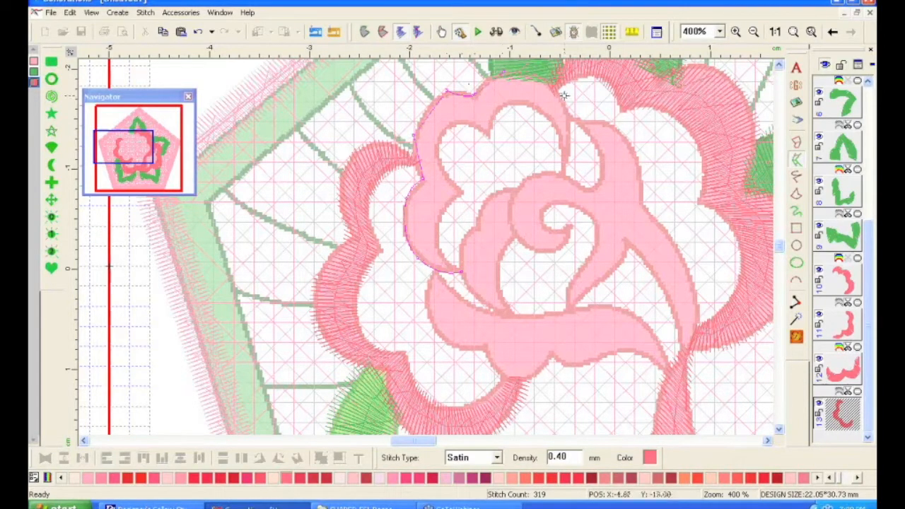
left_click(564, 94)
key("BackSpace")
left_click(543, 73)
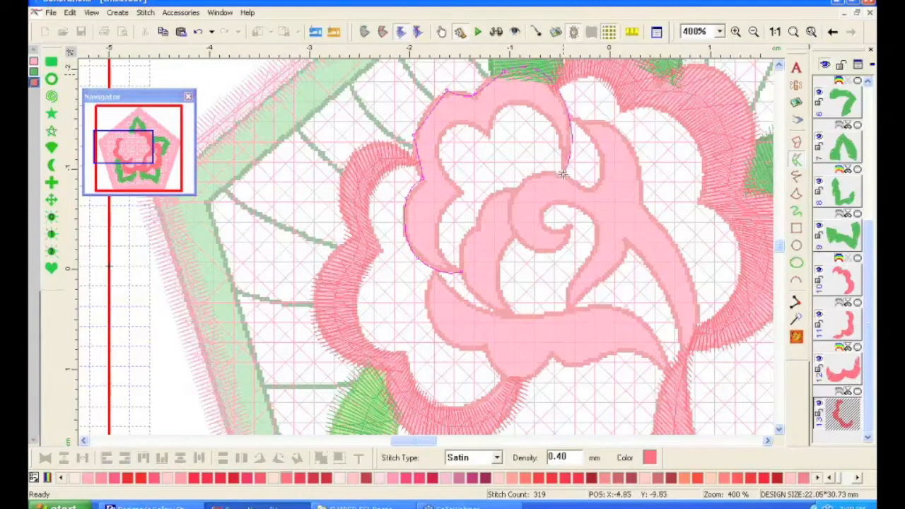
left_click(563, 170)
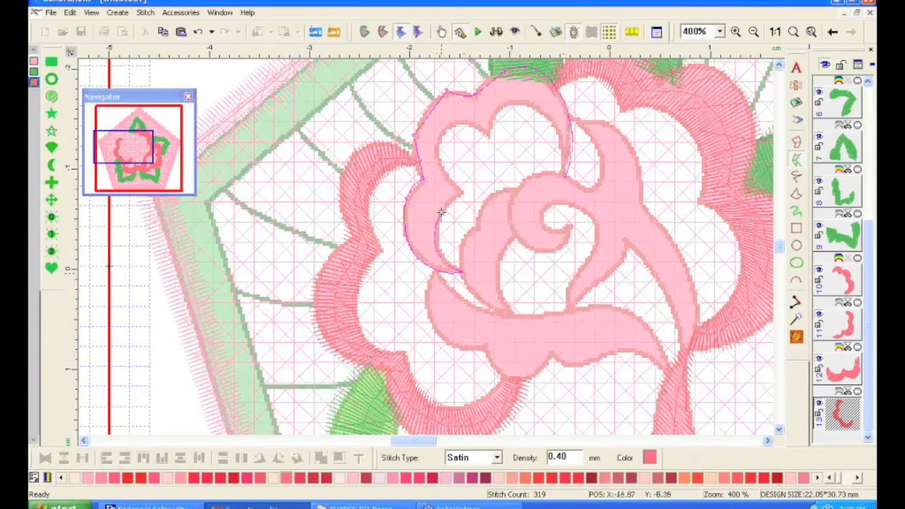
Trace the upper-left petal's inner edge along its scallops to the right tip and generate the satin area
left_click(461, 191)
left_click(489, 138)
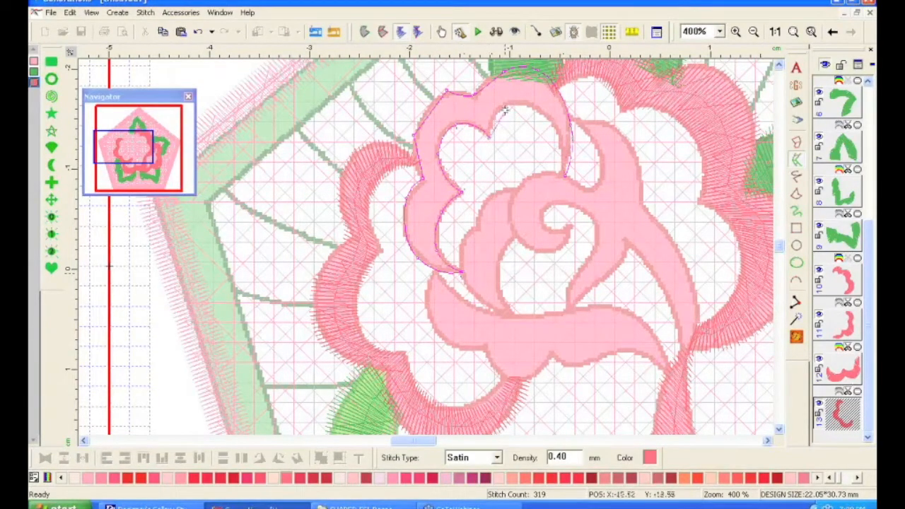
left_click(504, 110)
left_click(550, 120)
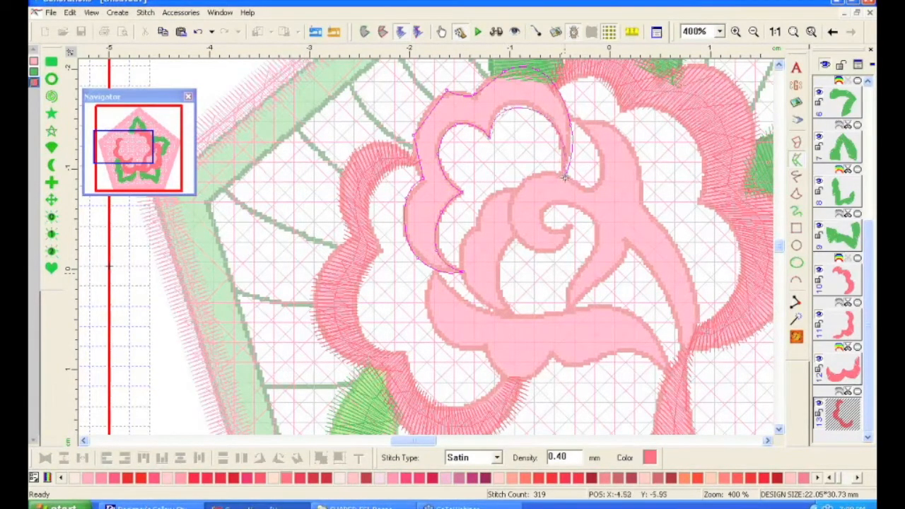
key("Return")
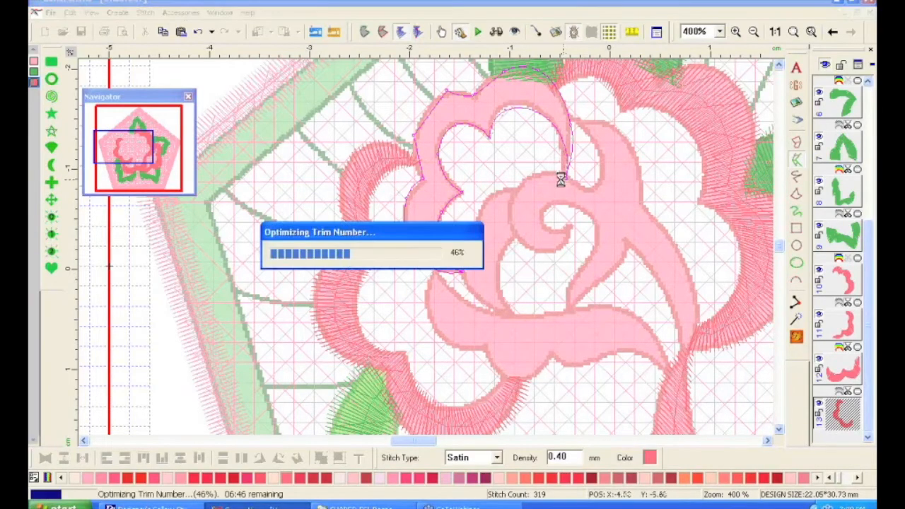
Trace the scalloped lower edge of the wide petal below the rose's centre, from its left tip to its right tip
left_click(433, 270)
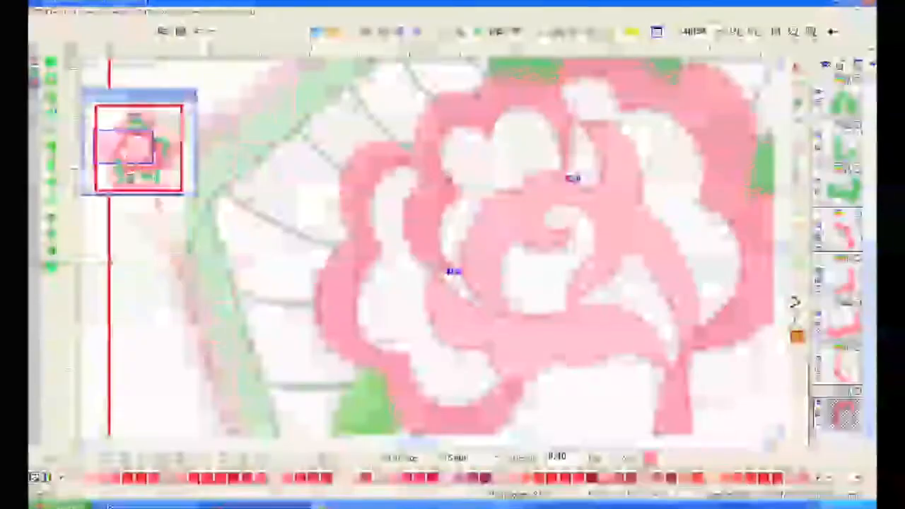
left_click(428, 311)
left_click(486, 347)
left_click(506, 382)
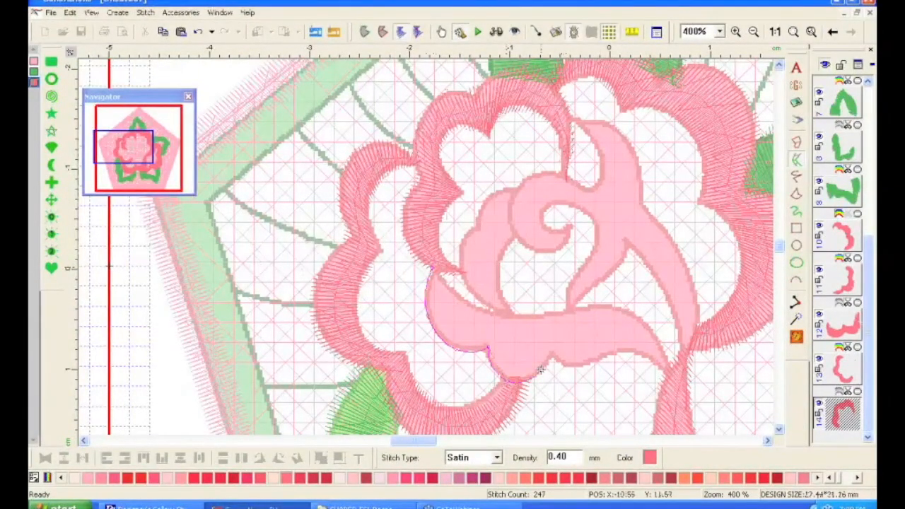
left_click(551, 352)
left_click(579, 367)
left_click(622, 347)
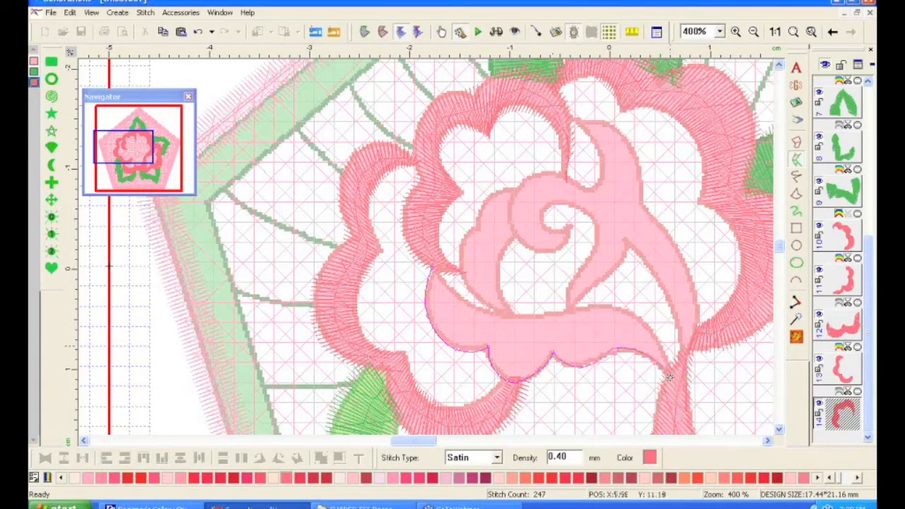
right_click(669, 377)
Trace the wide petal's upper edge from the left tip to the right tip and generate the satin area
left_click(433, 270)
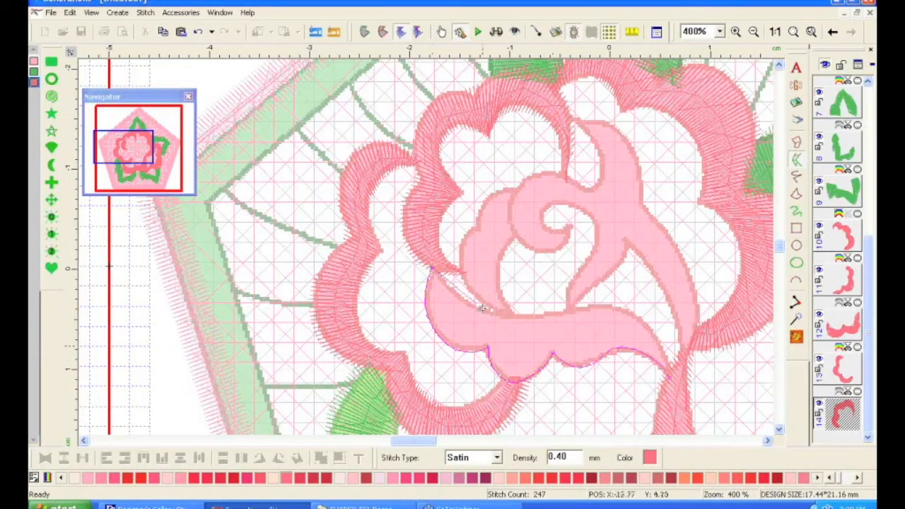
left_click(567, 310)
left_click(633, 312)
right_click(667, 378)
Trace the inner edge of the small petal left of the swirl, from its lower tip up to the swirl
left_click(514, 315)
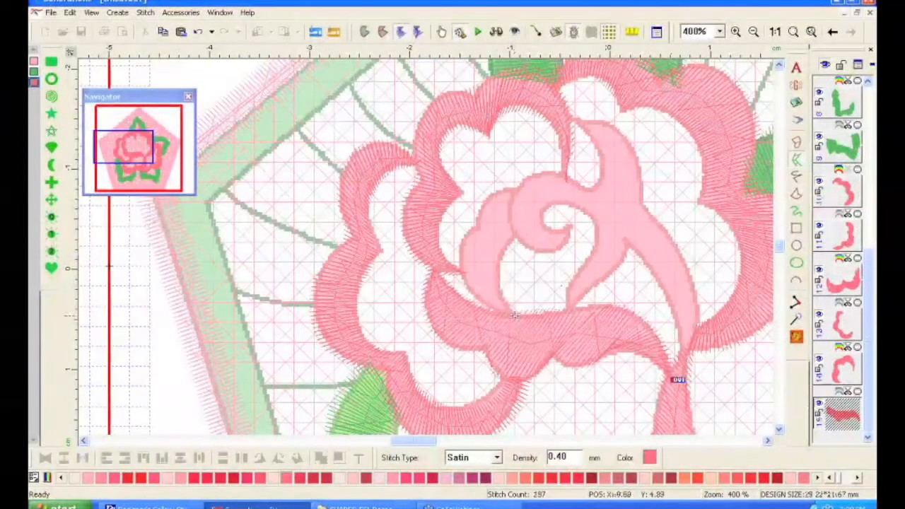
left_click(499, 283)
left_click(503, 246)
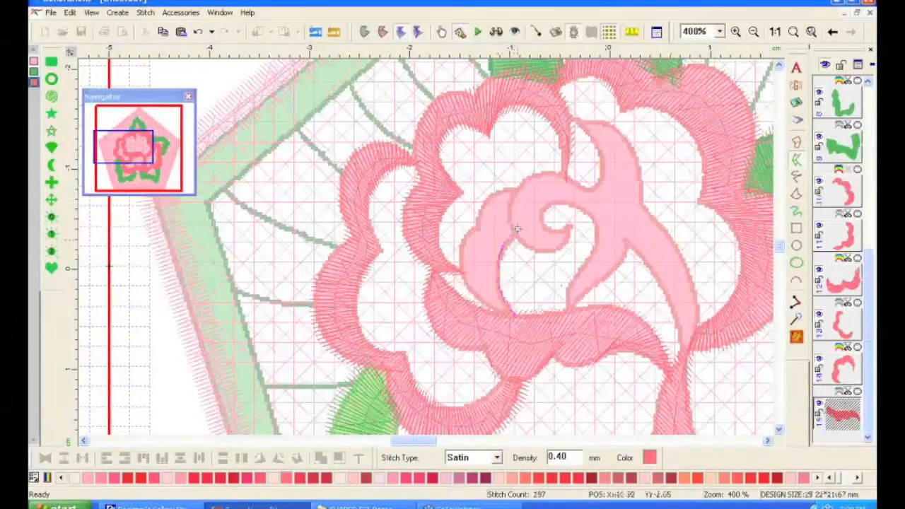
left_click(514, 231)
Trace the small petal's outer edge from the lower tip up to the swirl, redoing misplaced points, and generate the satin area
left_click(465, 284)
left_click(463, 234)
key("BackSpace")
key("BackSpace")
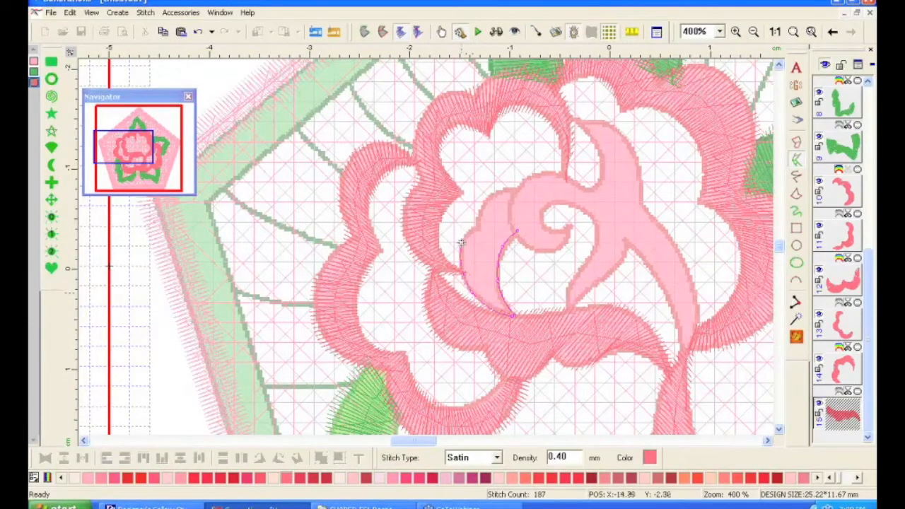
left_click(460, 241)
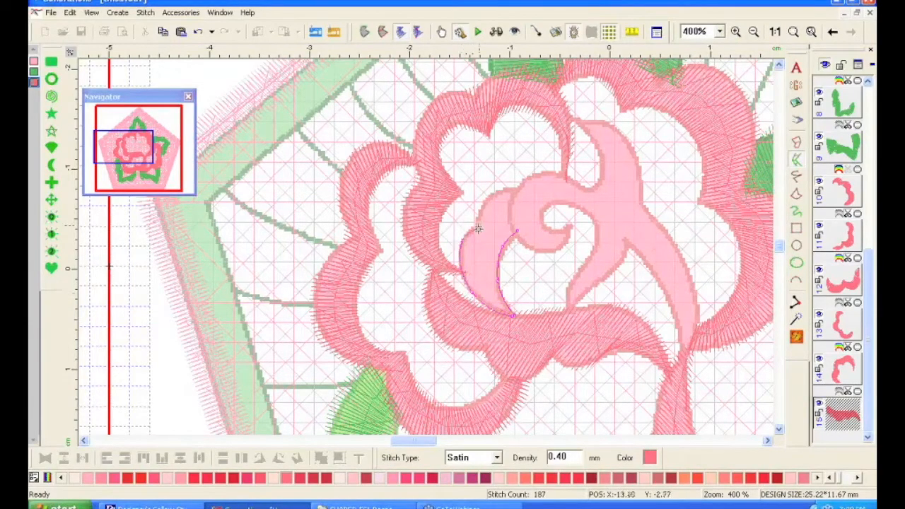
left_click(493, 191)
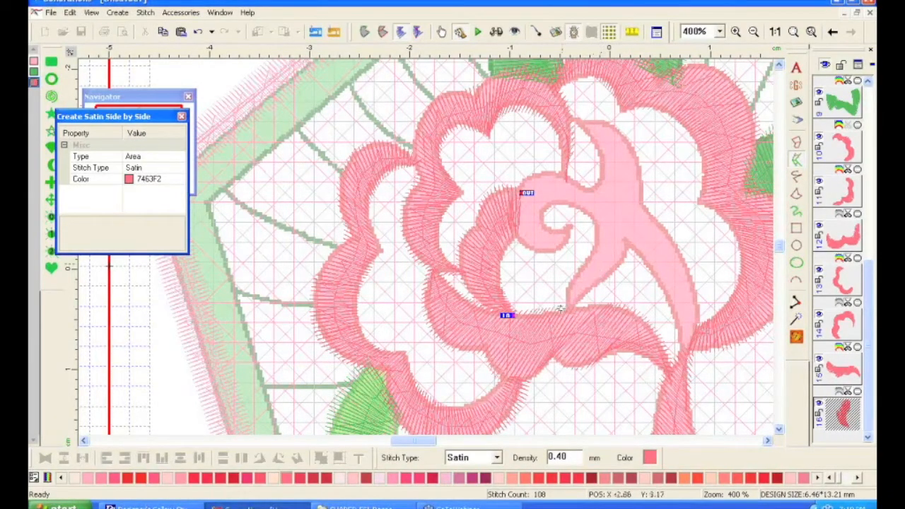
Try a Satin Side by Side area for the swirl's lower stem, and delete it
left_click(568, 314)
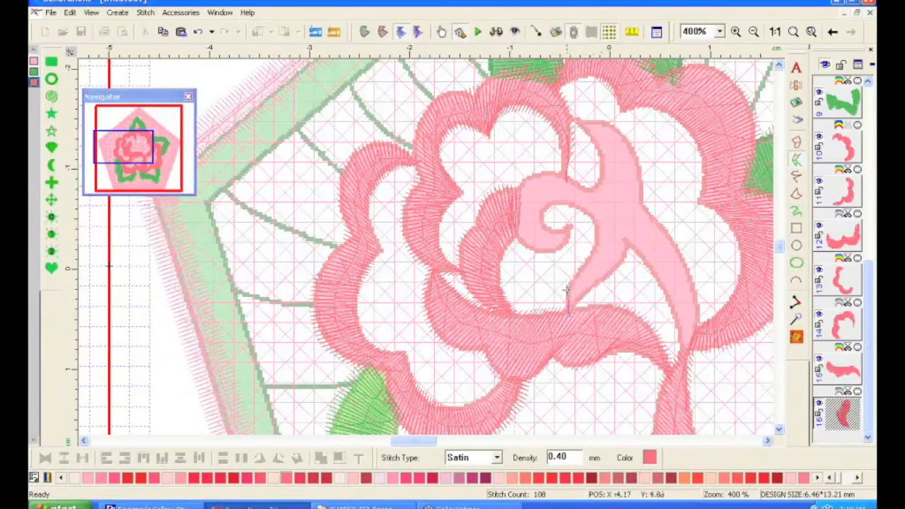
left_click(568, 287)
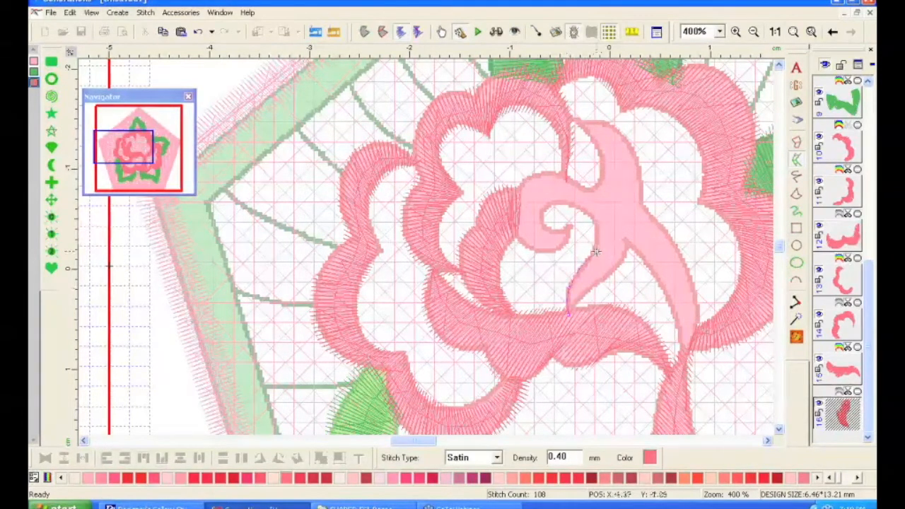
left_click(597, 215)
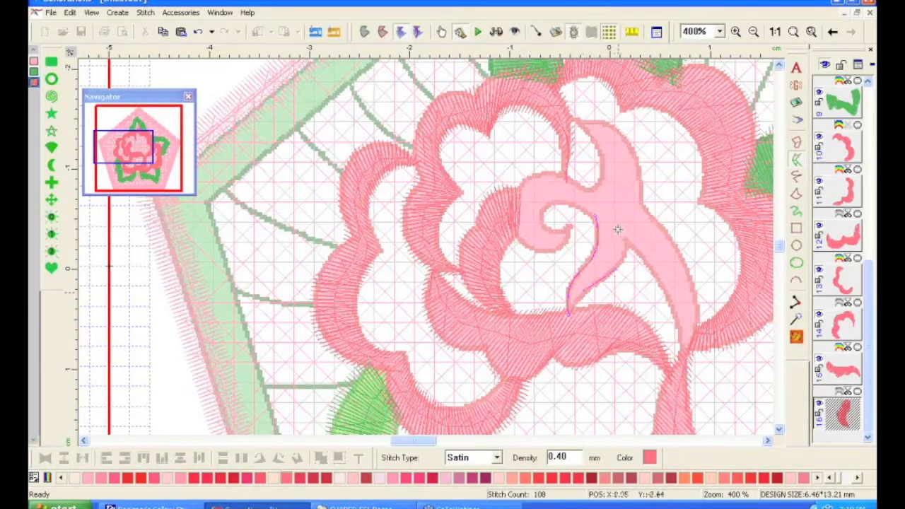
key("Return")
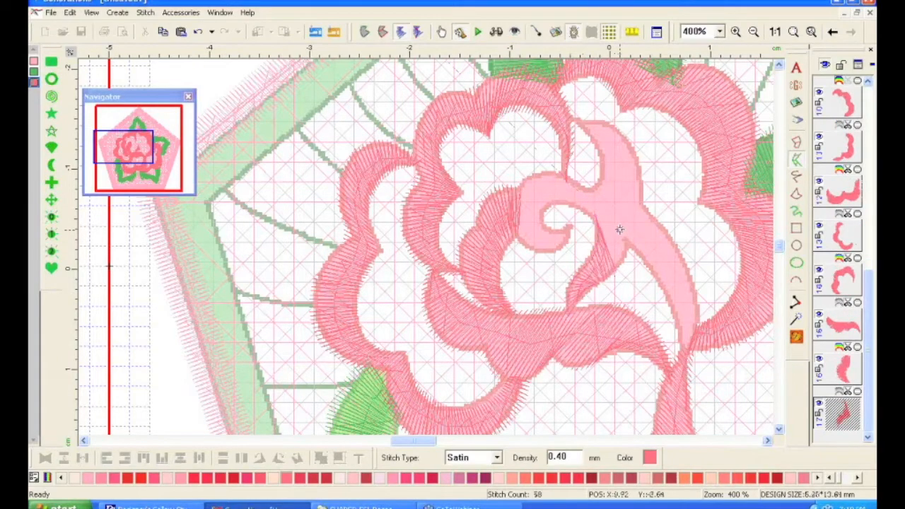
key("Escape")
key("Delete")
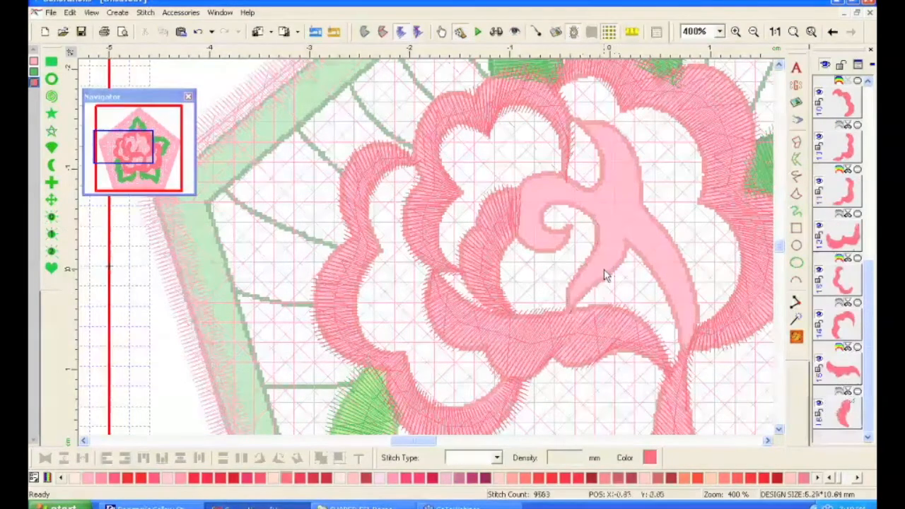
Trace both edges of the swirl's lower stem with Satin Side by Side, extending its right edge up into the main petal, and generate the area
left_click(796, 161)
left_click_drag(568, 316, 568, 287)
left_click_drag(598, 247, 595, 218)
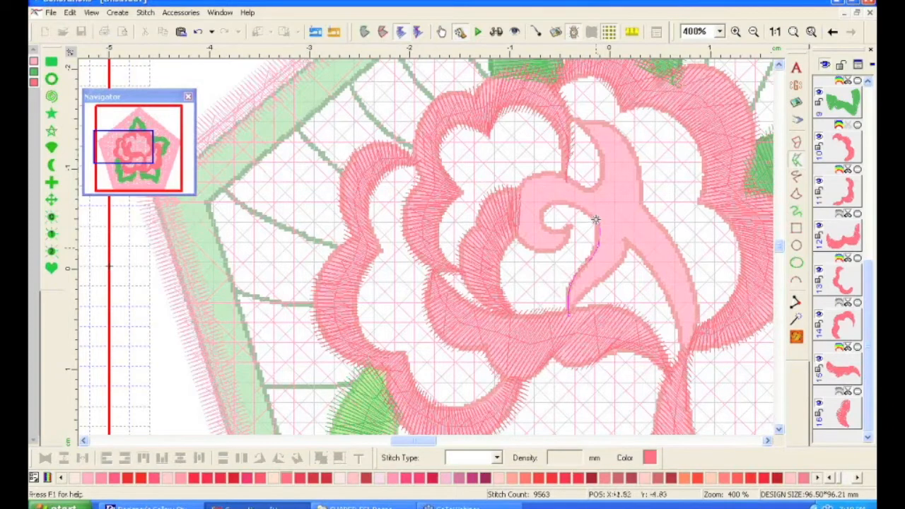
left_click(617, 267)
left_click(626, 239)
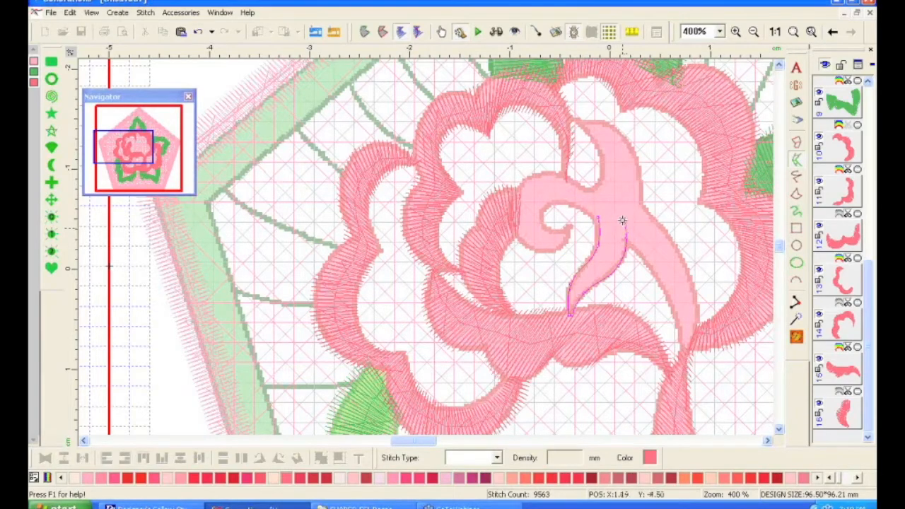
key("Return")
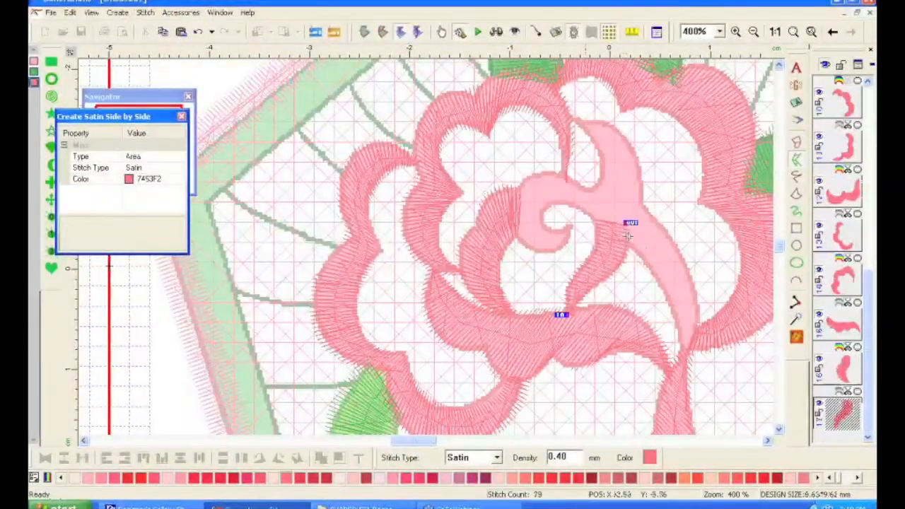
Trace both edges of the small curved petal above the swirl with Satin Side by Side and generate the area
left_click(575, 120)
left_click(608, 123)
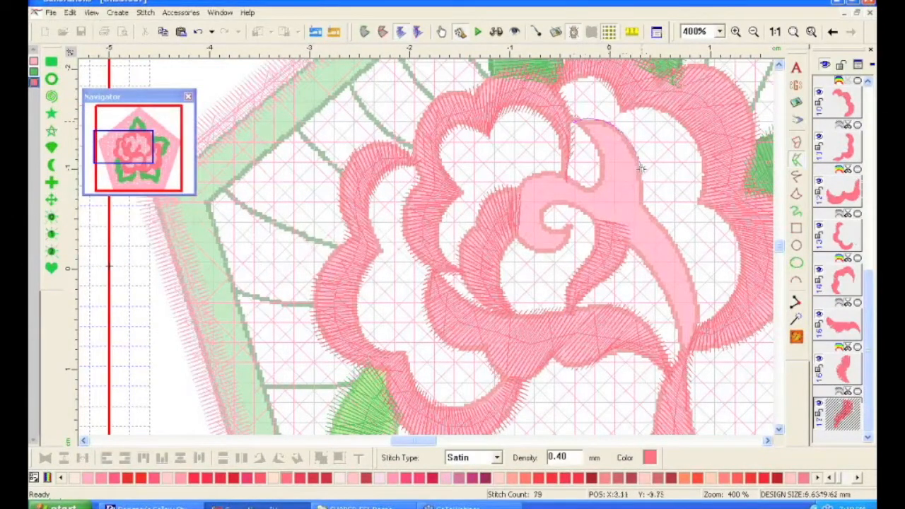
left_click(629, 210)
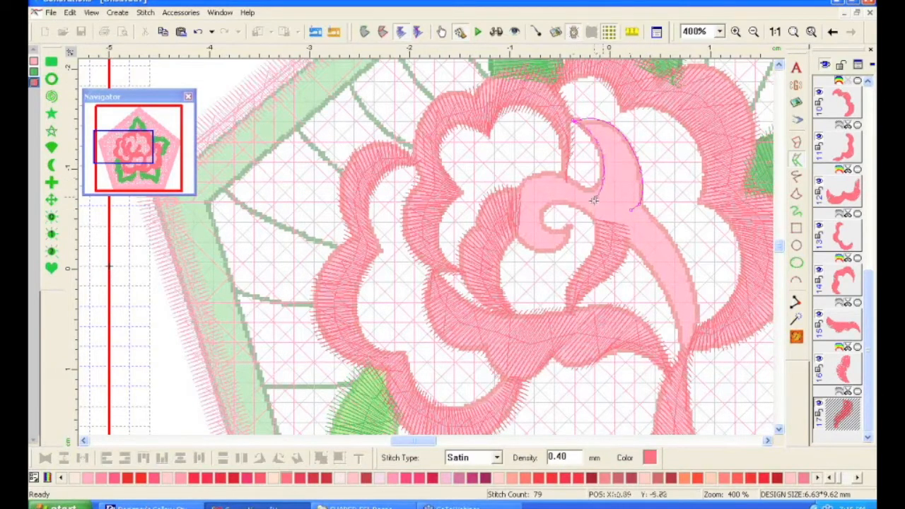
key("Return")
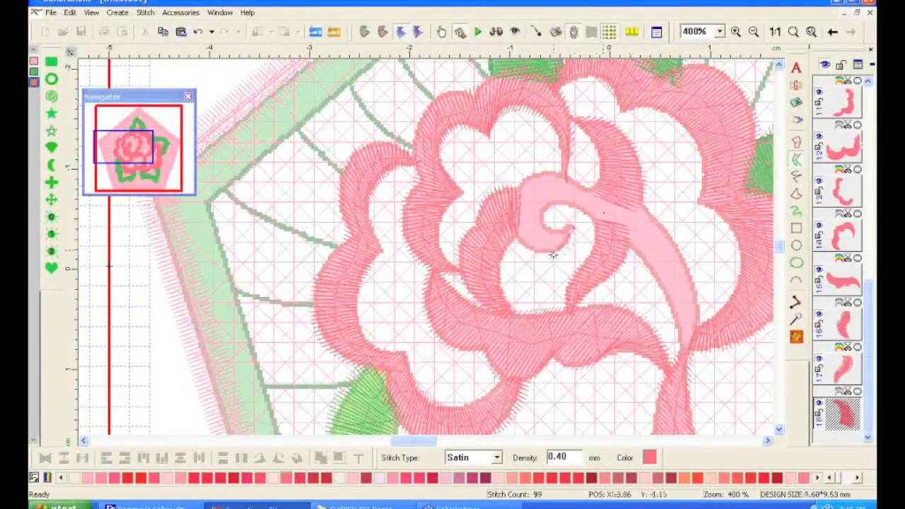
Trace the outer and inner edges of the centre swirl from its curled tip to the lower point, generate the satin area and exit the tool
left_click(514, 229)
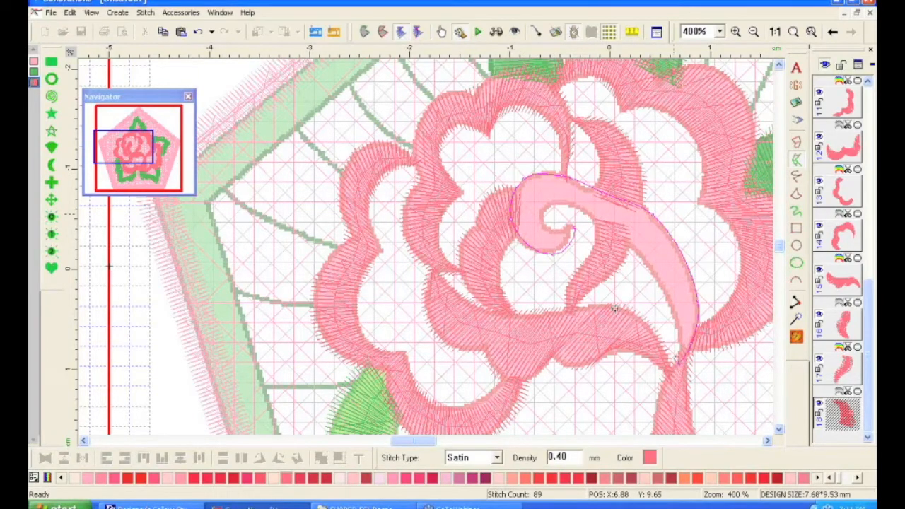
left_click(542, 229)
left_click(572, 205)
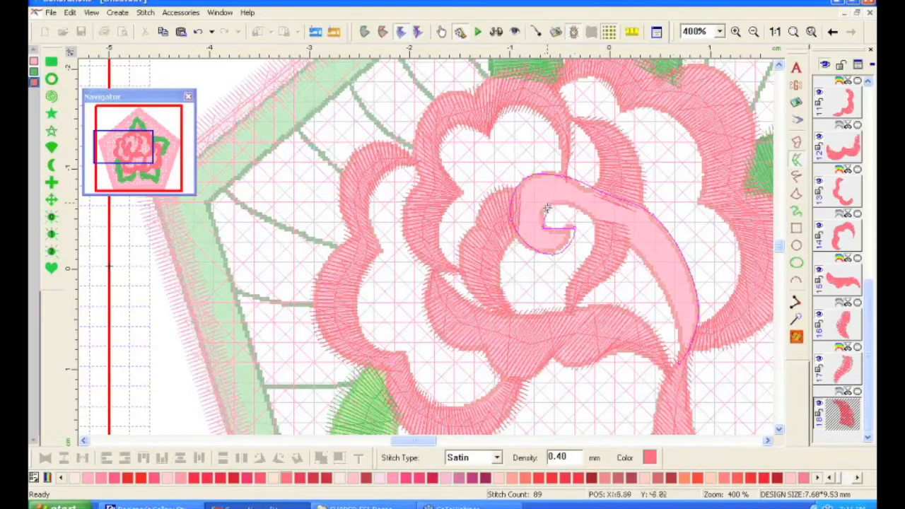
left_click(568, 205)
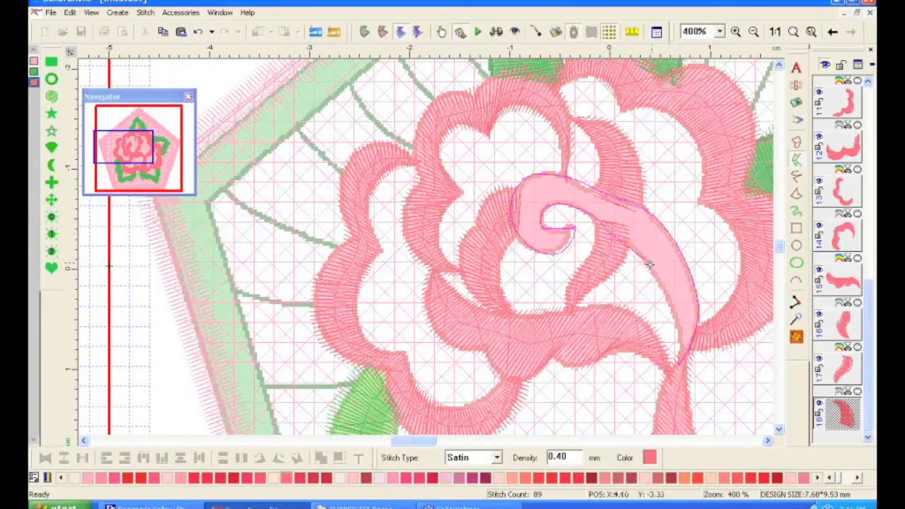
right_click(672, 358)
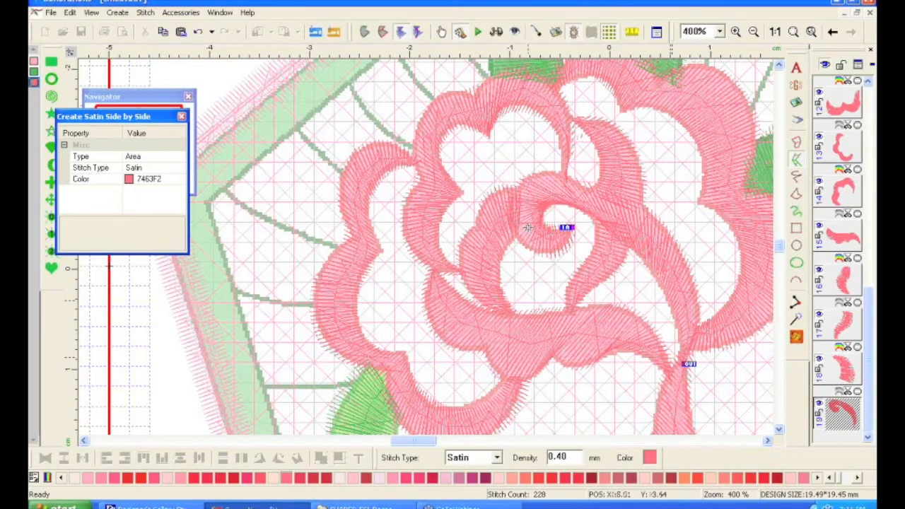
right_click(565, 207)
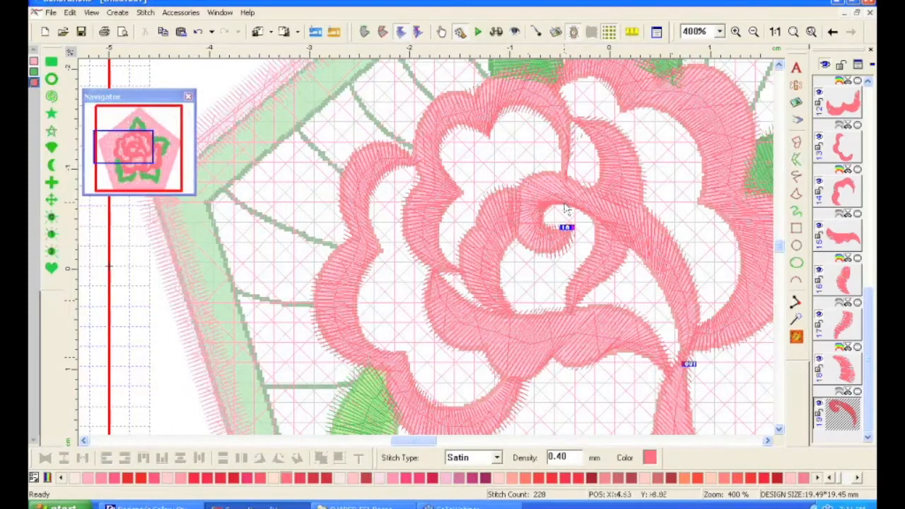
Add stitch direction guidelines across the centre swirl from its curled tip to its lower point and regenerate its stitches
left_click(382, 32)
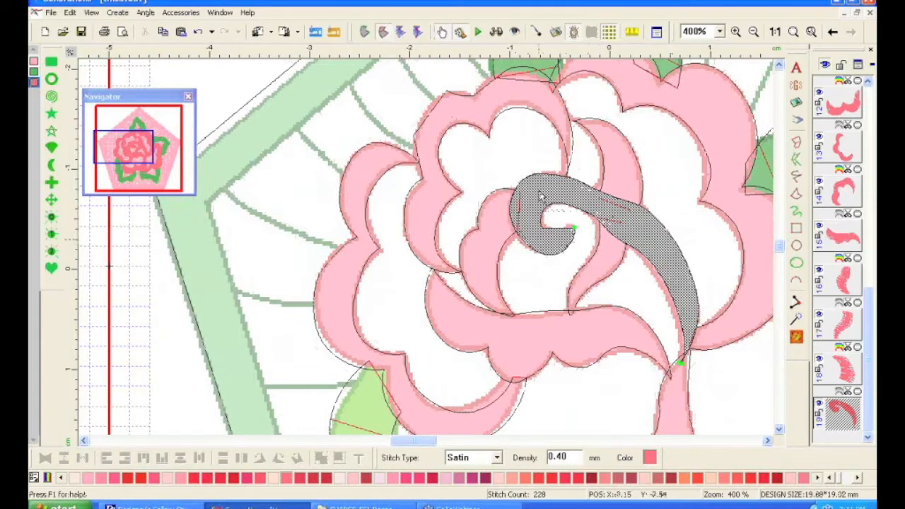
right_click(539, 189)
left_click(570, 238)
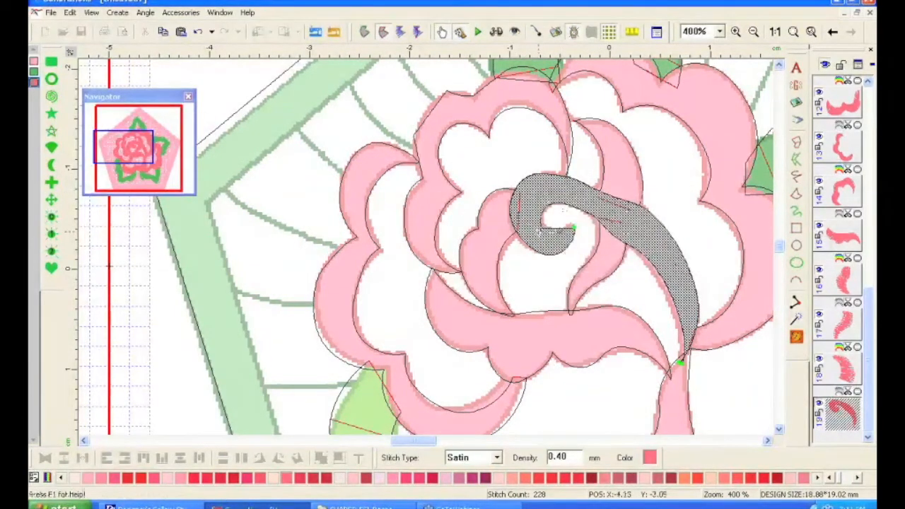
left_click(544, 252)
left_click(512, 225)
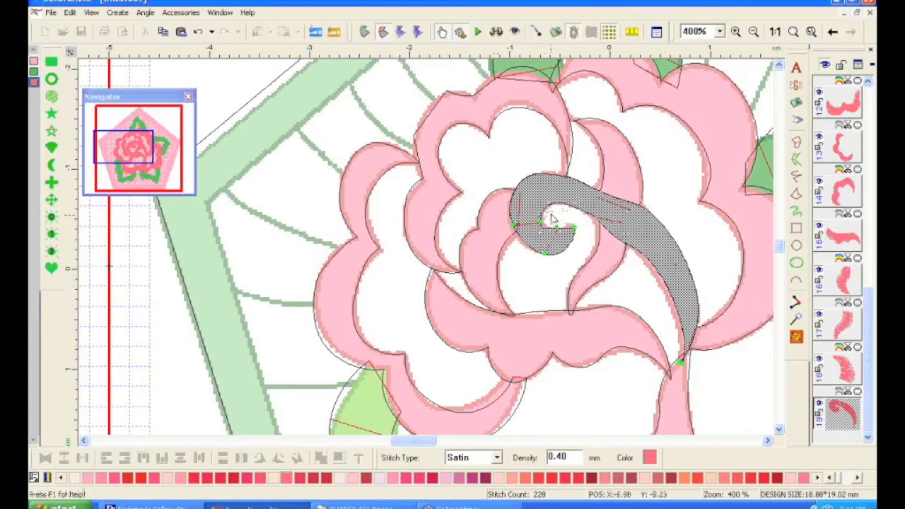
left_click(514, 170)
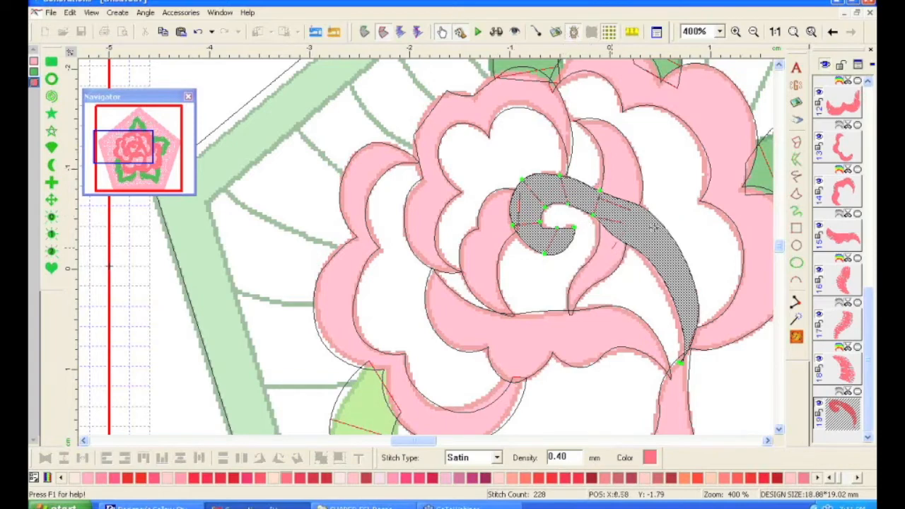
left_click(669, 292)
left_click(694, 288)
left_click(682, 327)
left_click(696, 327)
left_click(797, 338)
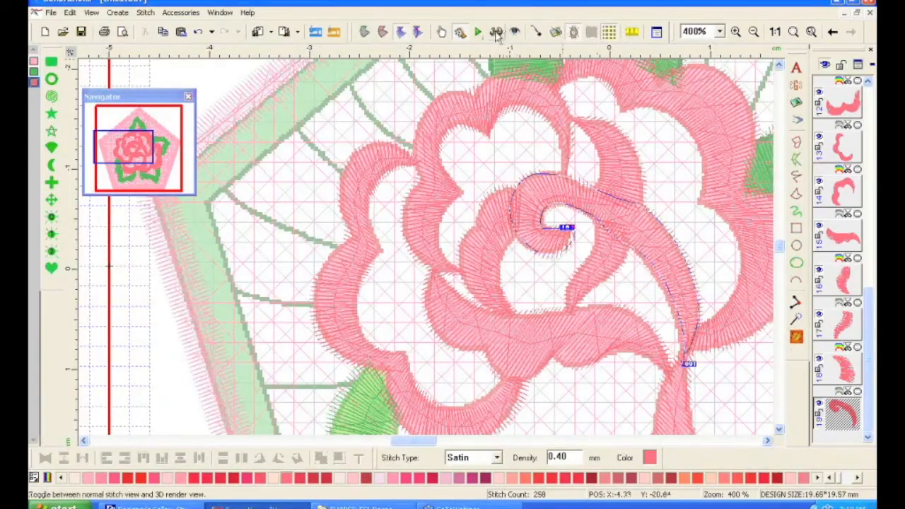
Check the 3D render, and add stitch direction guidelines across the right end of the wavy petal below the swirl
left_click(496, 32)
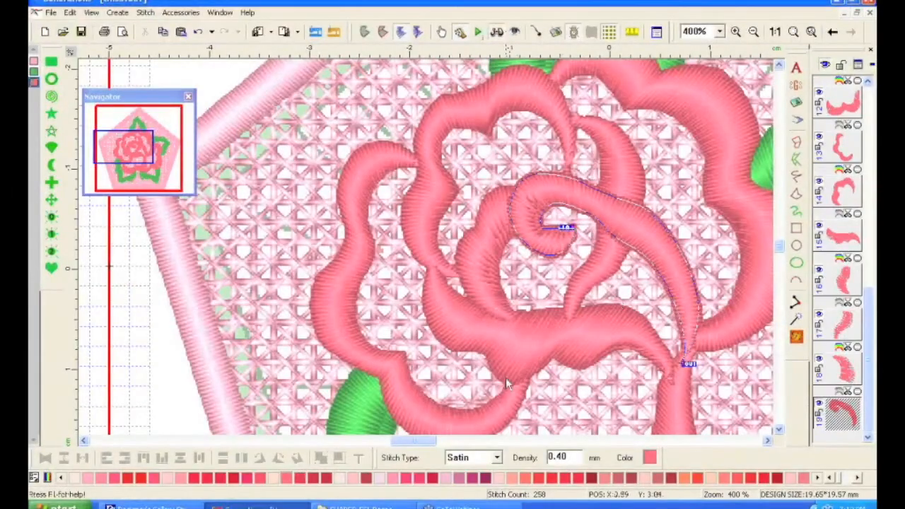
left_click(533, 345)
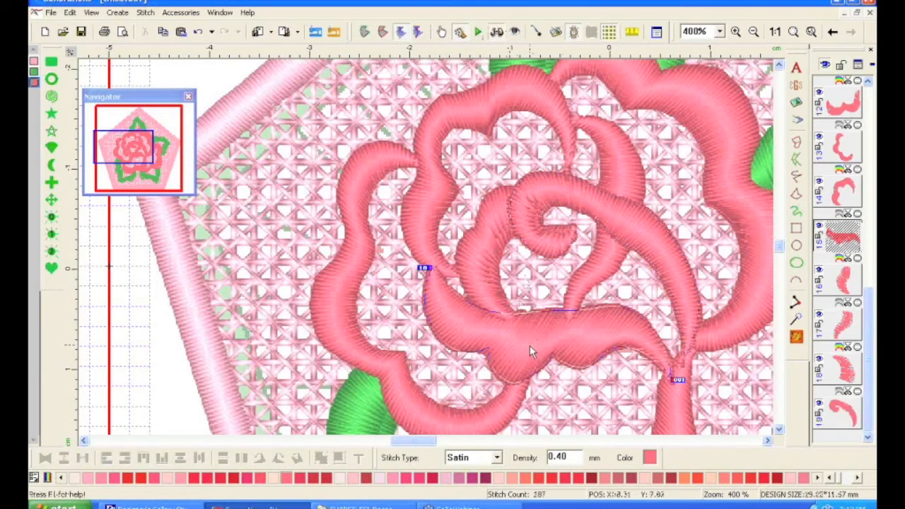
left_click(382, 32)
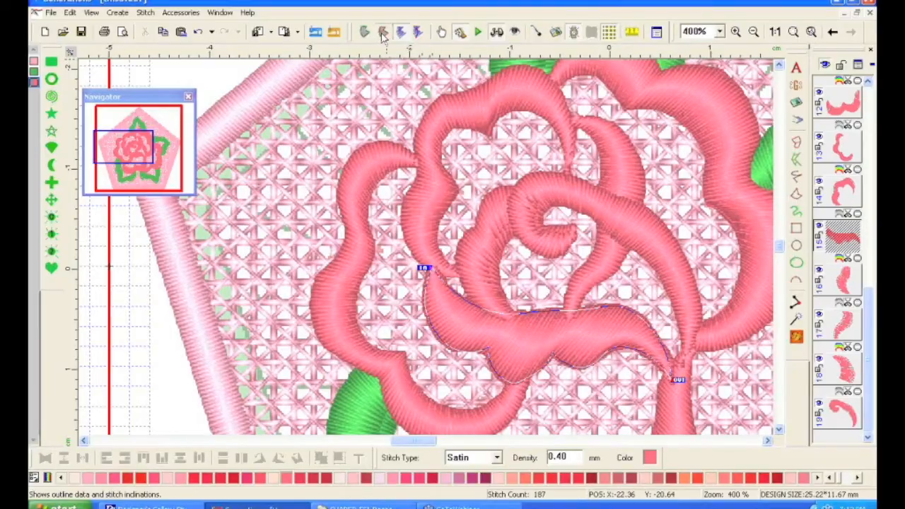
right_click(555, 340)
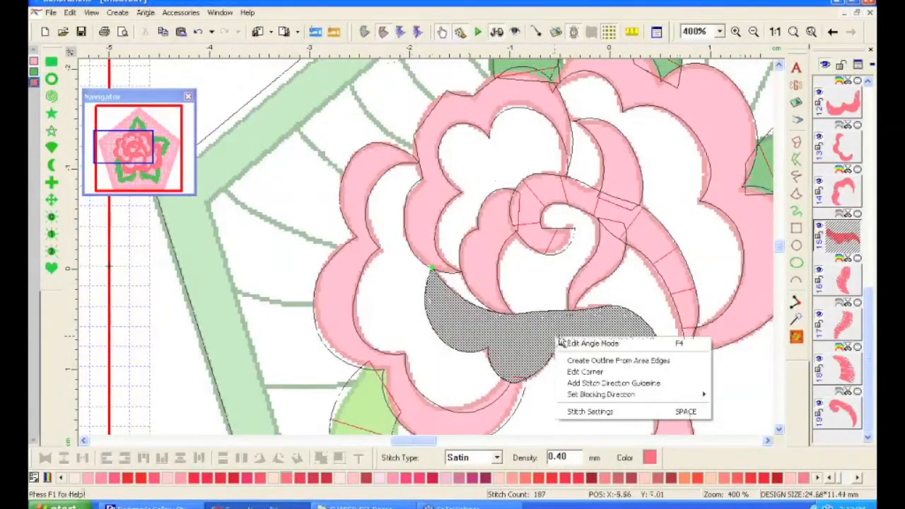
left_click(577, 384)
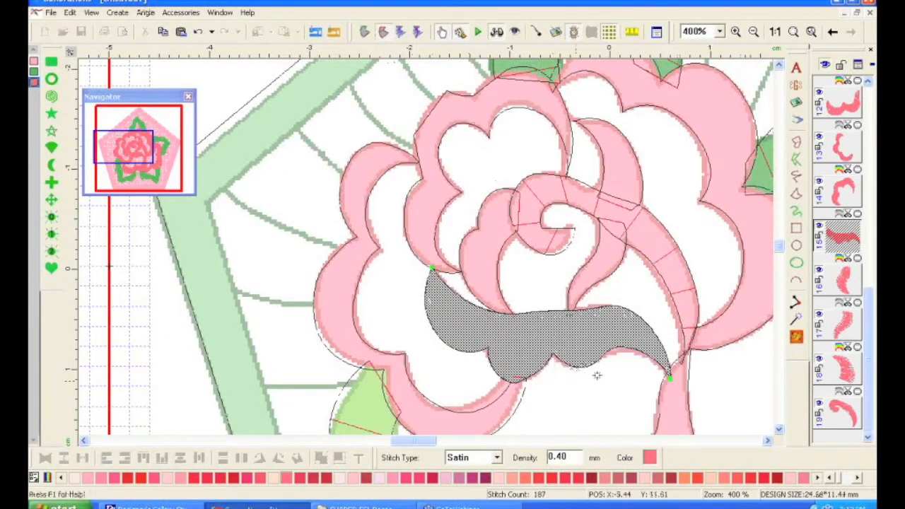
left_click_drag(670, 354, 659, 366)
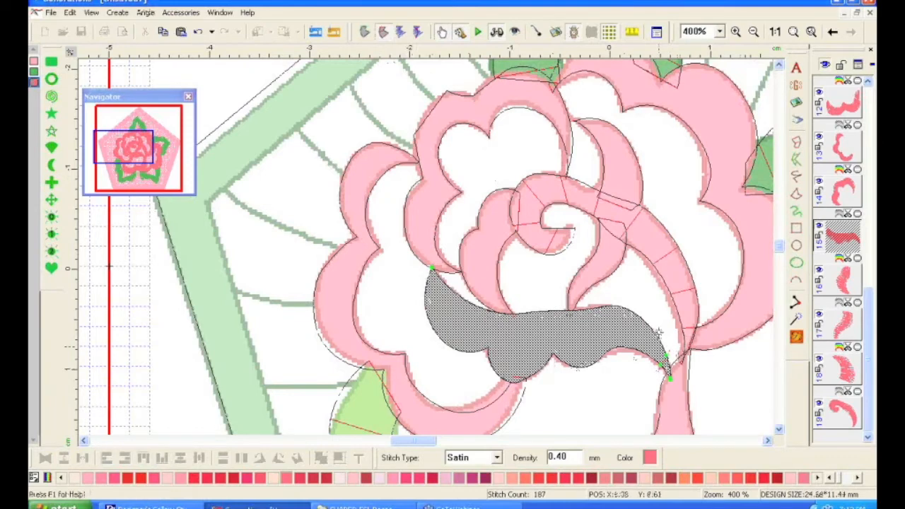
left_click(651, 328)
left_click(616, 358)
Continue the wavy petal's stitch direction guidelines through its middle to its left end and regenerate the stitches
left_click(594, 308)
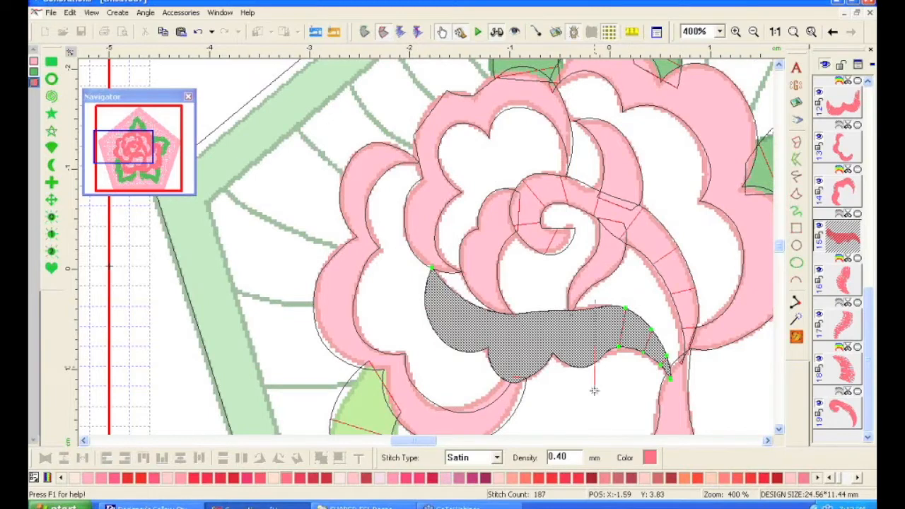
left_click(594, 364)
left_click(571, 309)
left_click(571, 364)
left_click(521, 312)
left_click(494, 302)
left_click(485, 355)
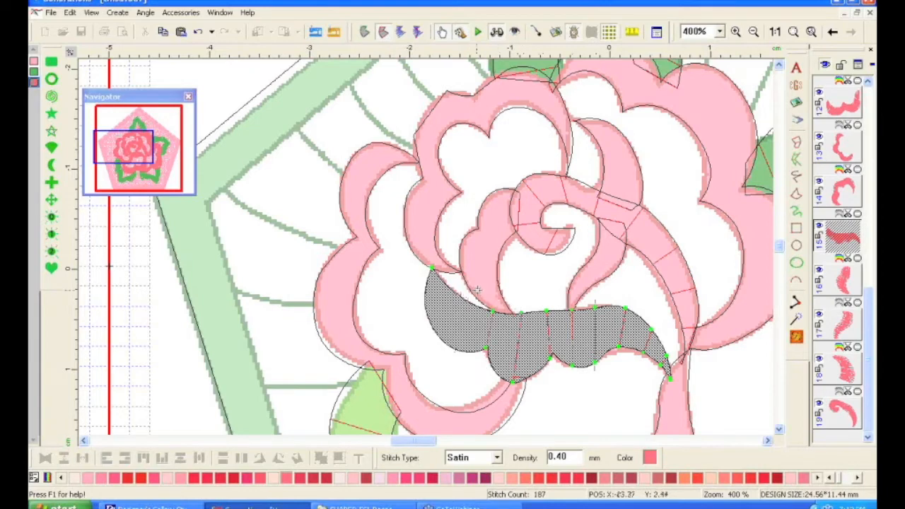
left_click_drag(477, 290, 450, 354)
left_click(797, 338)
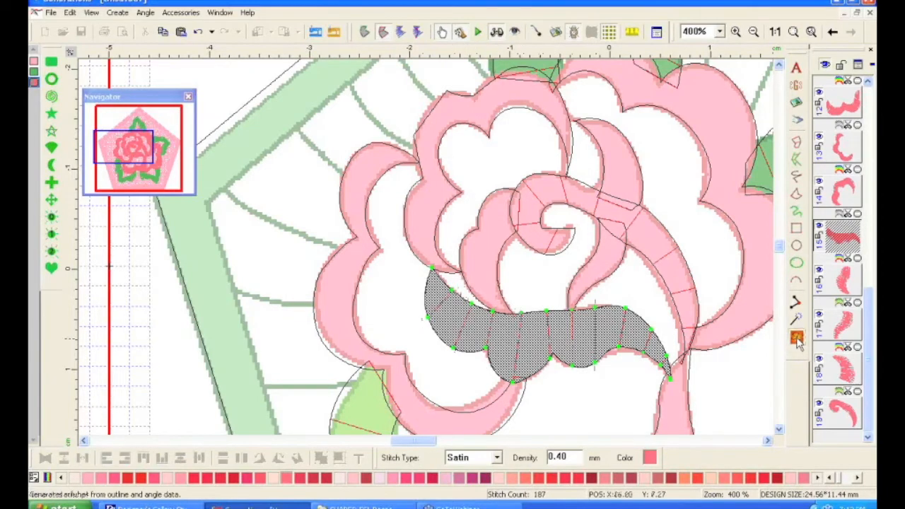
left_click(796, 339)
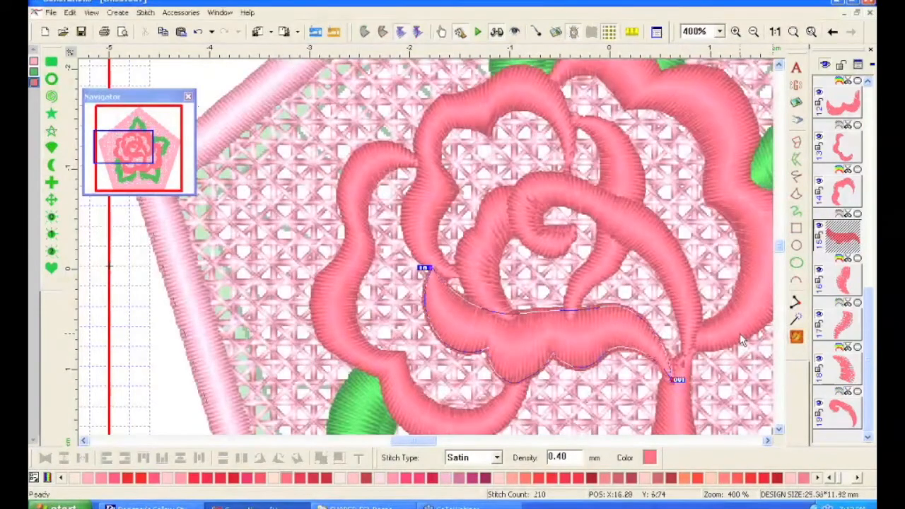
Set the stitching order of the outer petals: lower right 1, bottom 2, outer left 3, upper left 4 and large upper right 5
left_click(794, 32)
left_click(676, 220)
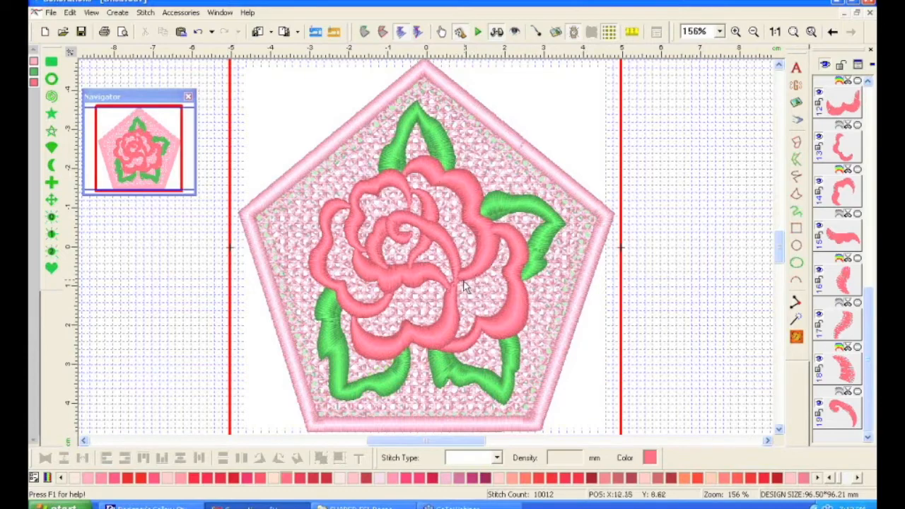
left_click(180, 14)
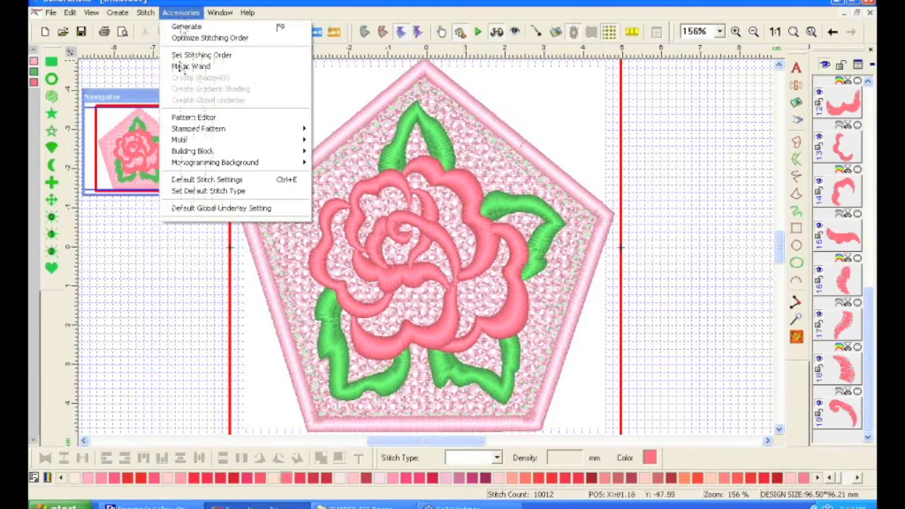
left_click(183, 56)
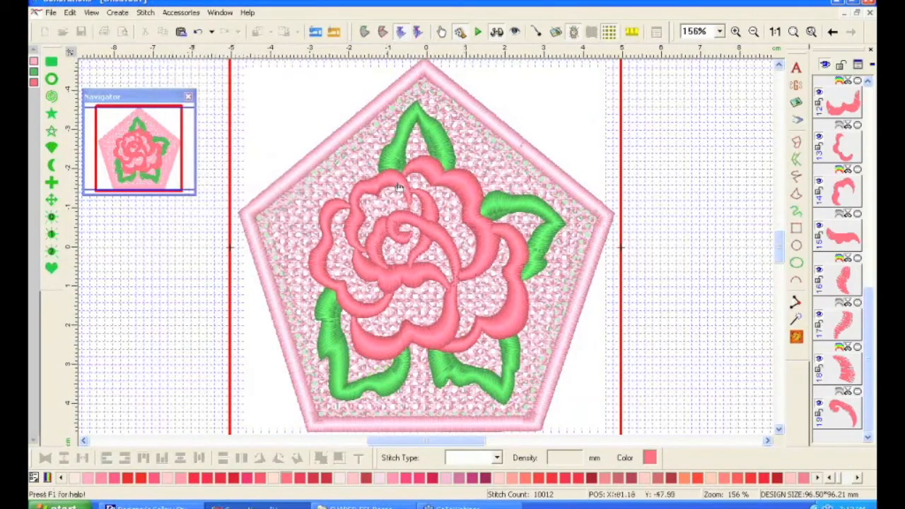
left_click(522, 309)
left_click(521, 309)
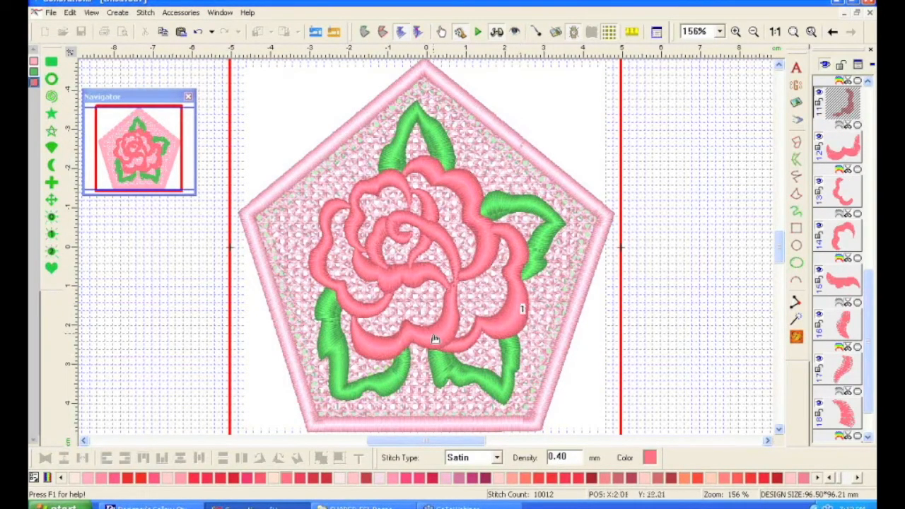
left_click(434, 340)
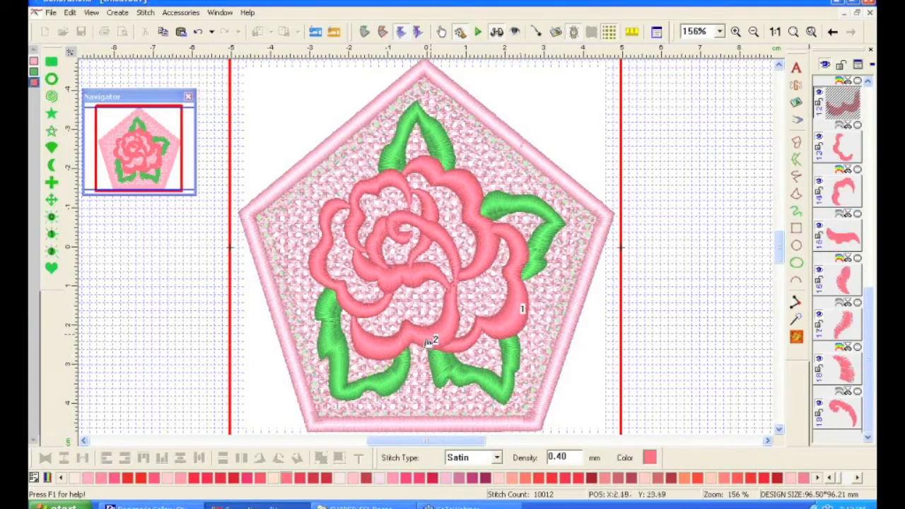
left_click(344, 301)
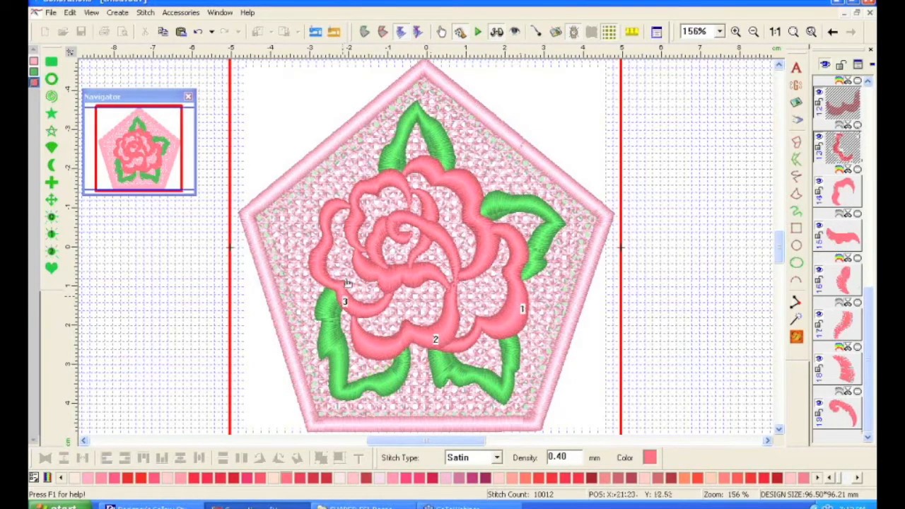
left_click(357, 219)
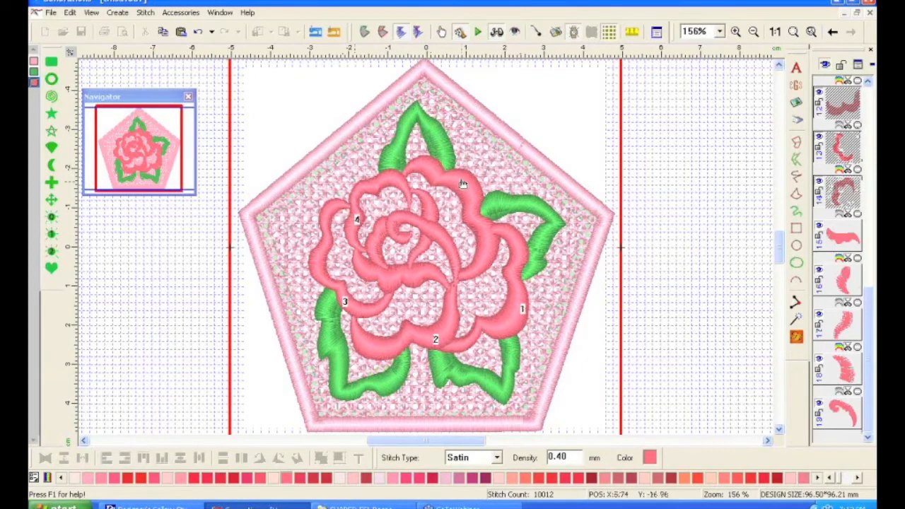
left_click(462, 185)
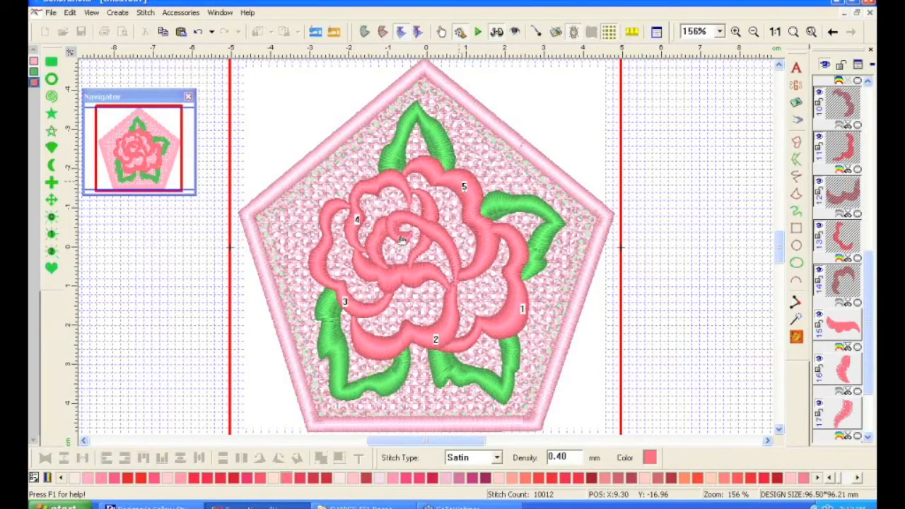
Continue the stitching order: petal above the swirl 6, swirl's lower stem 7, small left petal 8, wavy petal 9 and swirl 10
left_click(428, 214)
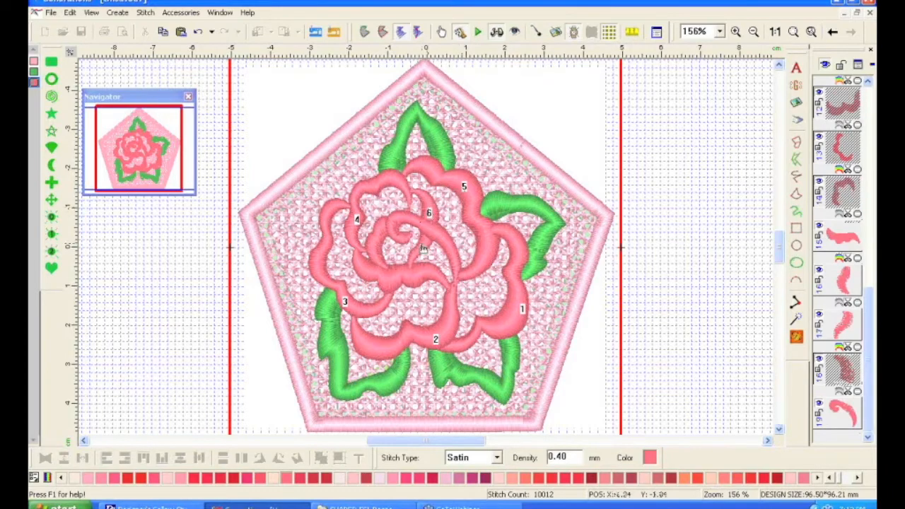
left_click(424, 247)
left_click(373, 244)
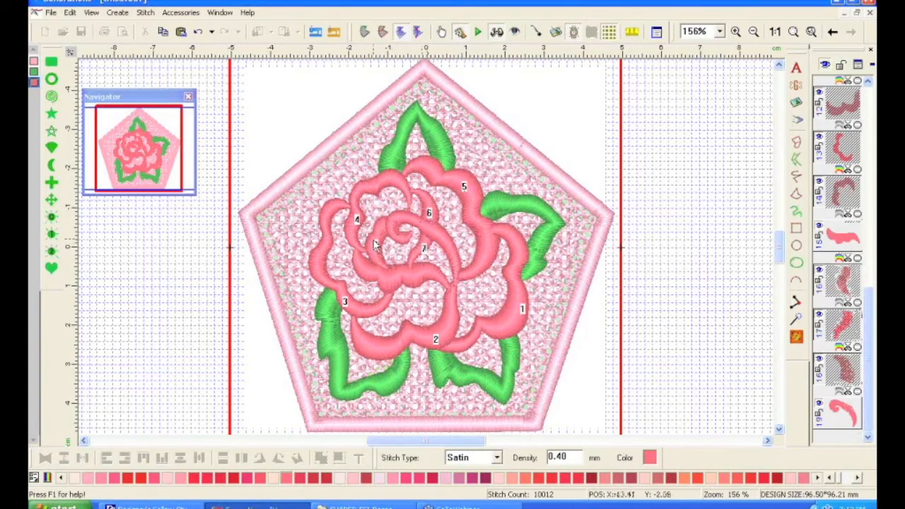
left_click(391, 281)
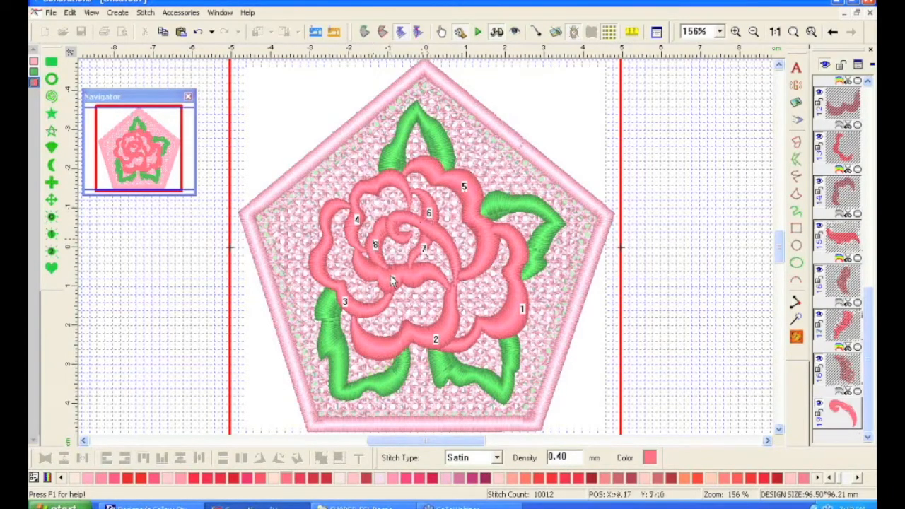
left_click(438, 240)
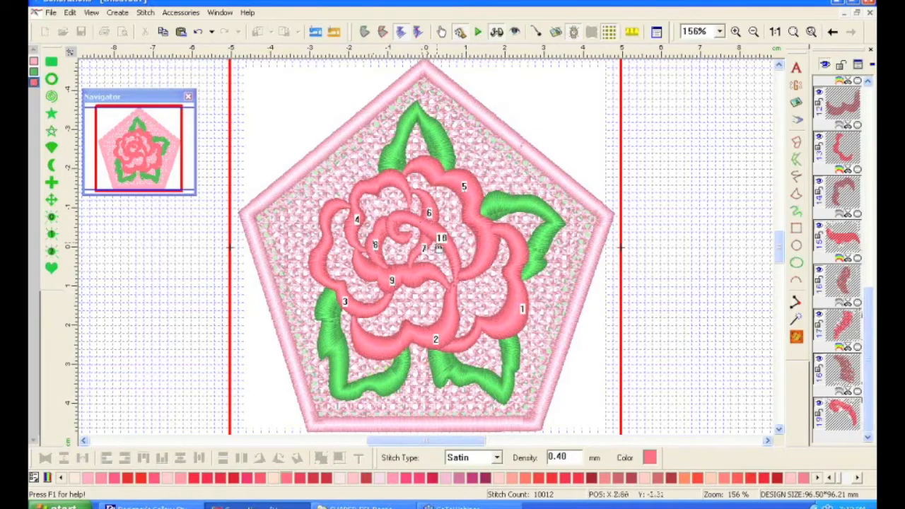
Apply the petals' stitching order, regenerate the stitches, and move all ten rose objects to the end of the sewing sequence
key("Return")
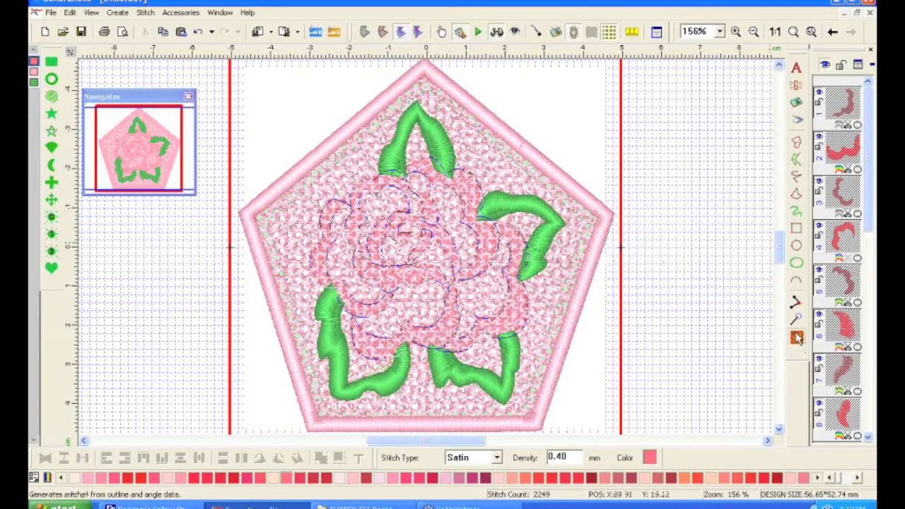
left_click(797, 338)
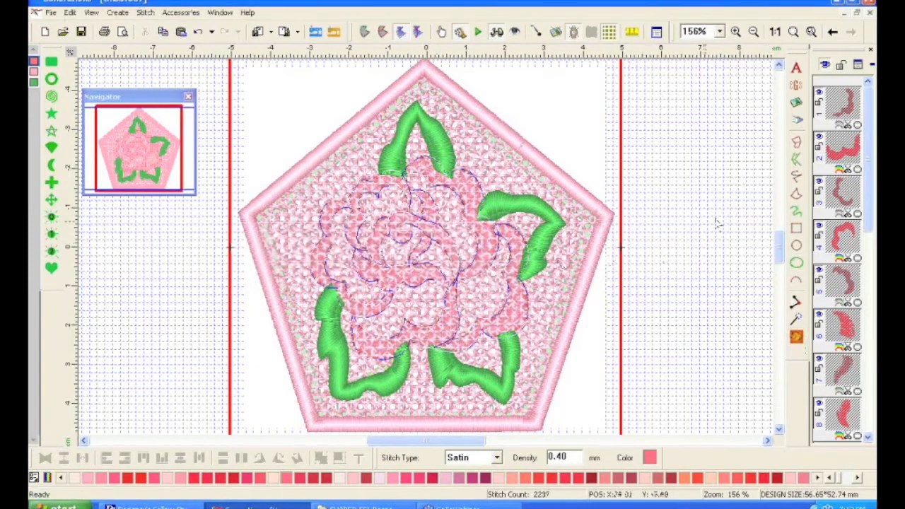
left_click(841, 105)
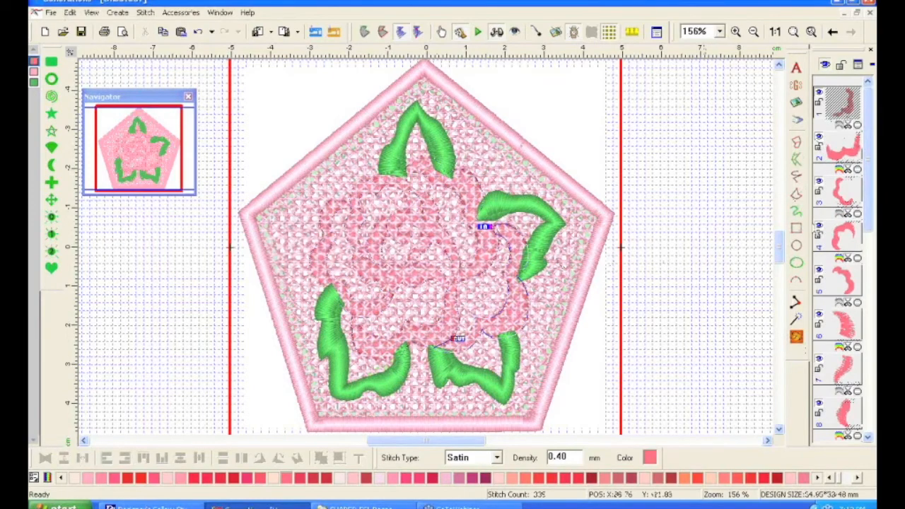
scroll(871, 241, "down", 4)
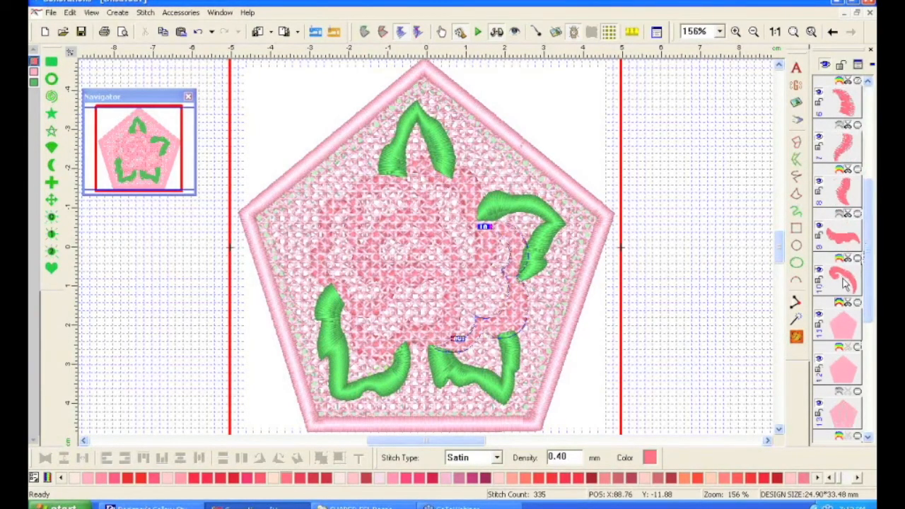
left_click(844, 281, "shift")
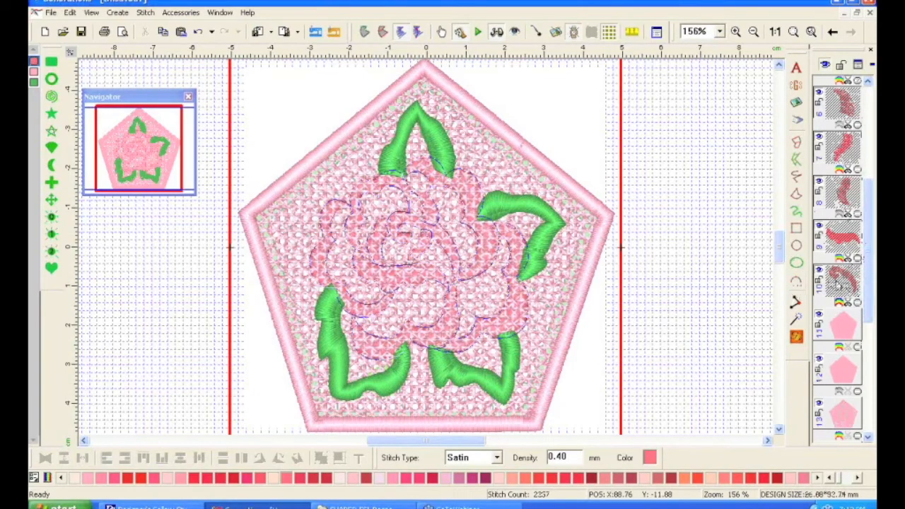
right_click(838, 285)
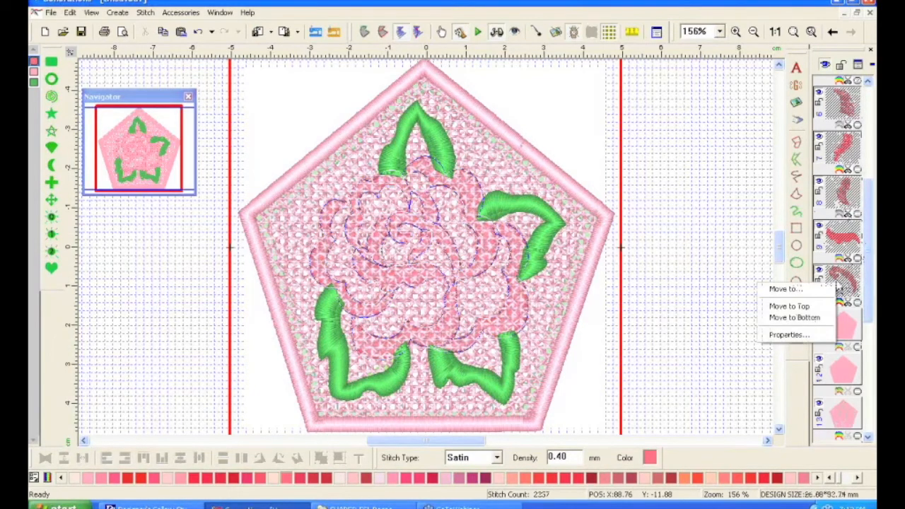
left_click(794, 318)
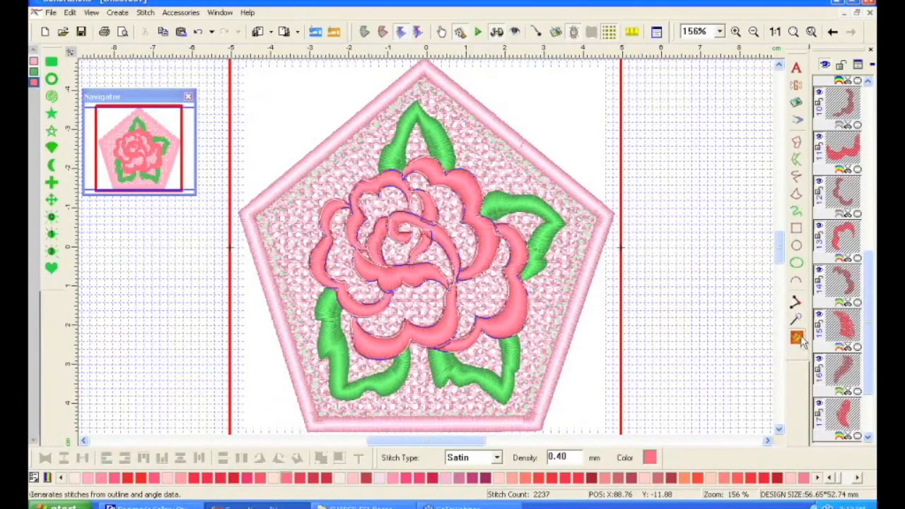
left_click(673, 272)
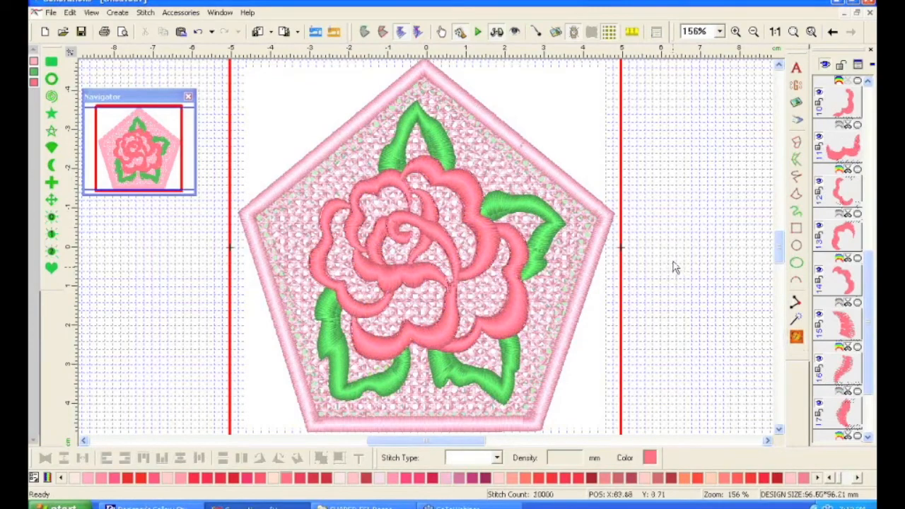
Hide the background image behind the design, with the design displayed at 100%
left_click(775, 33)
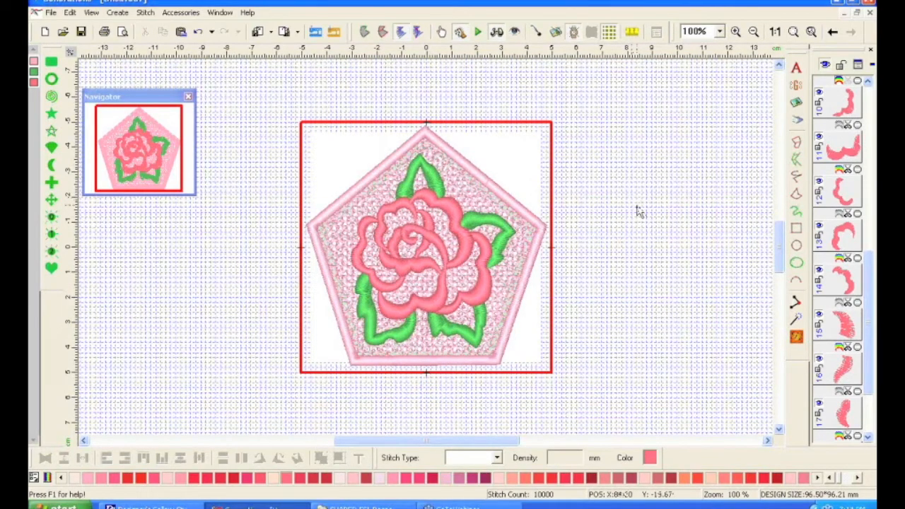
left_click(556, 33)
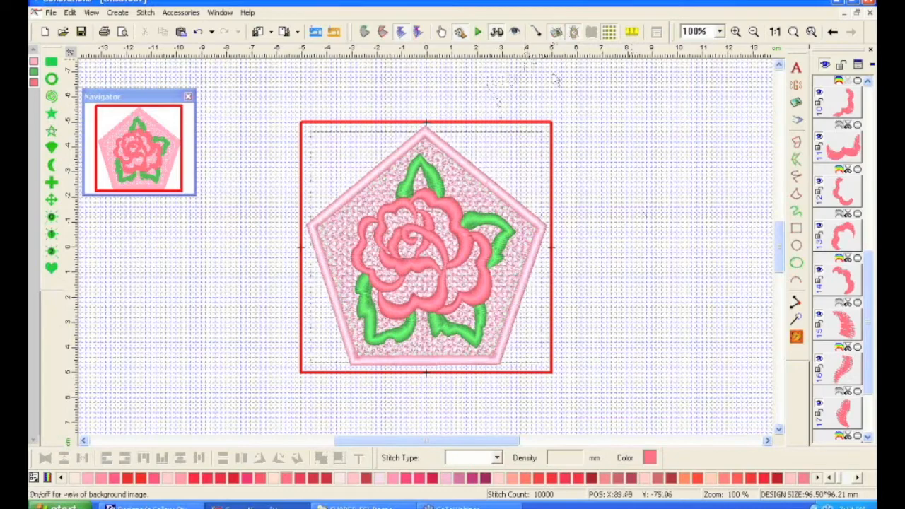
left_click(549, 137)
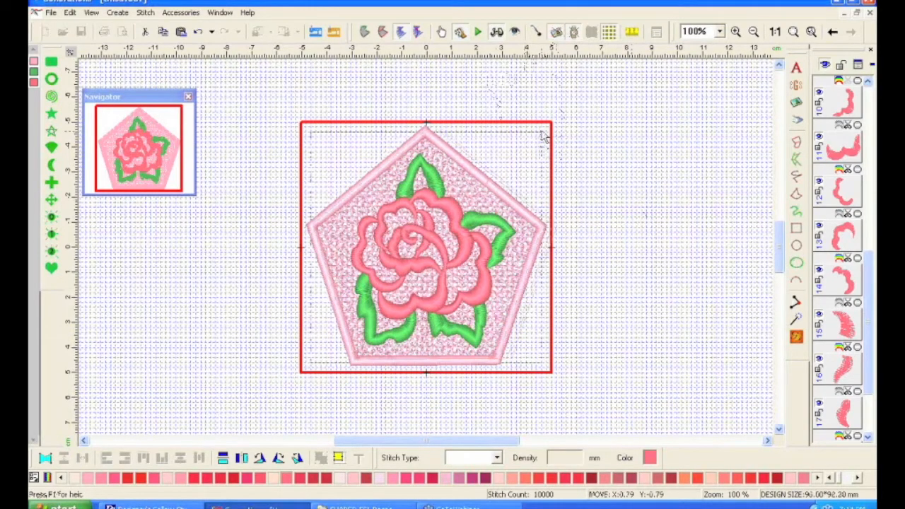
left_click_drag(544, 136, 545, 138)
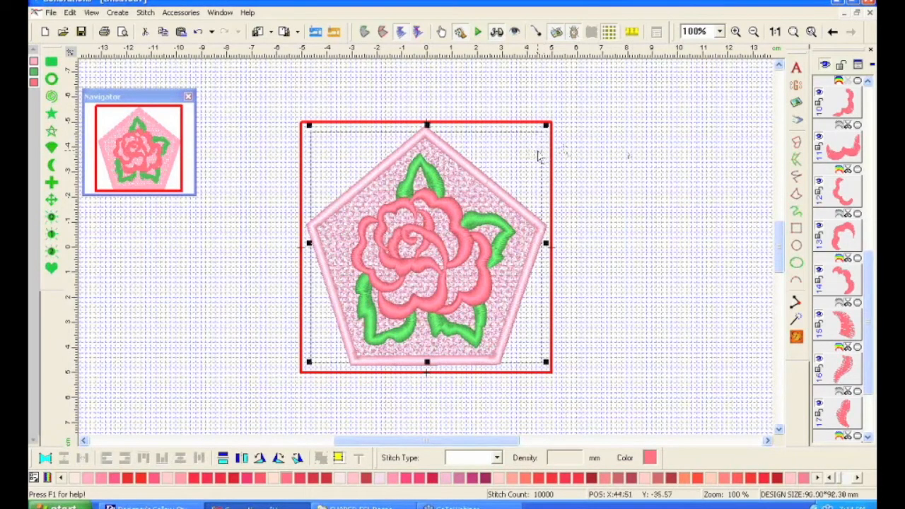
left_click(537, 150)
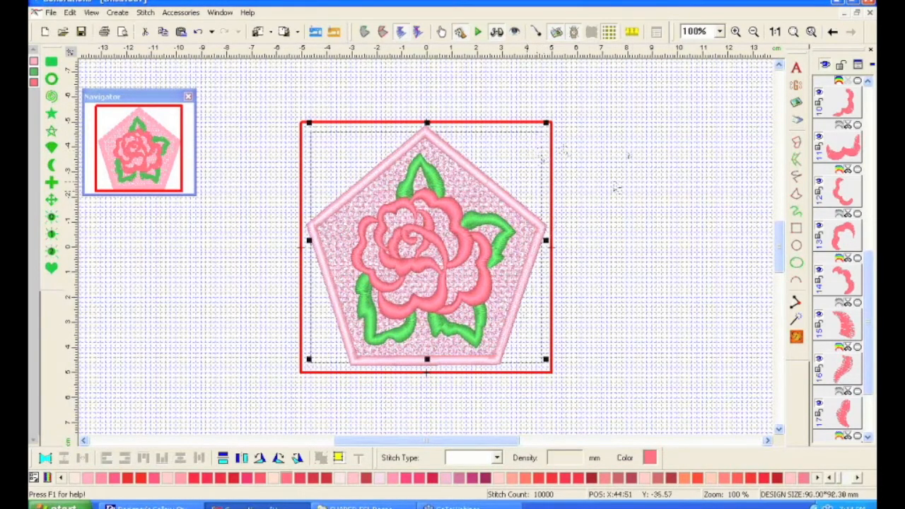
left_click(268, 159)
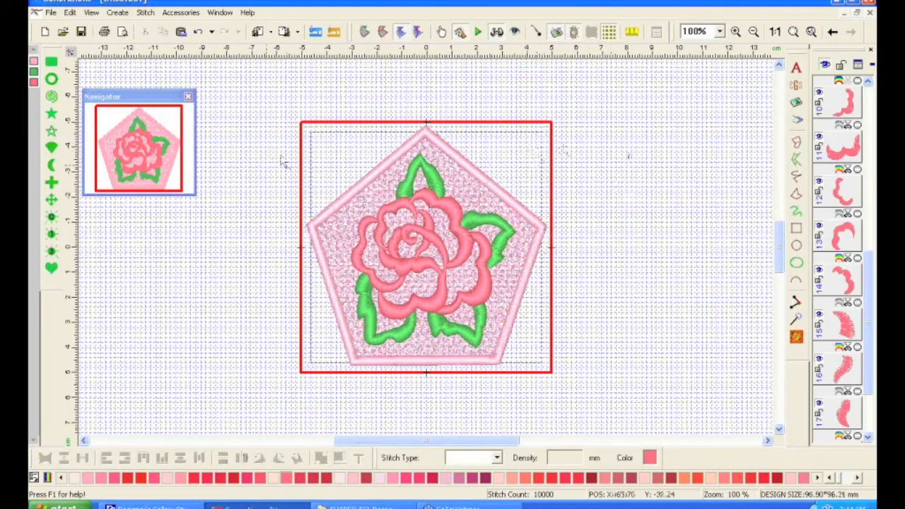
Group all the rose and leaf objects and move the group off the pentagon, to its lower left
left_click_drag(266, 154, 517, 369)
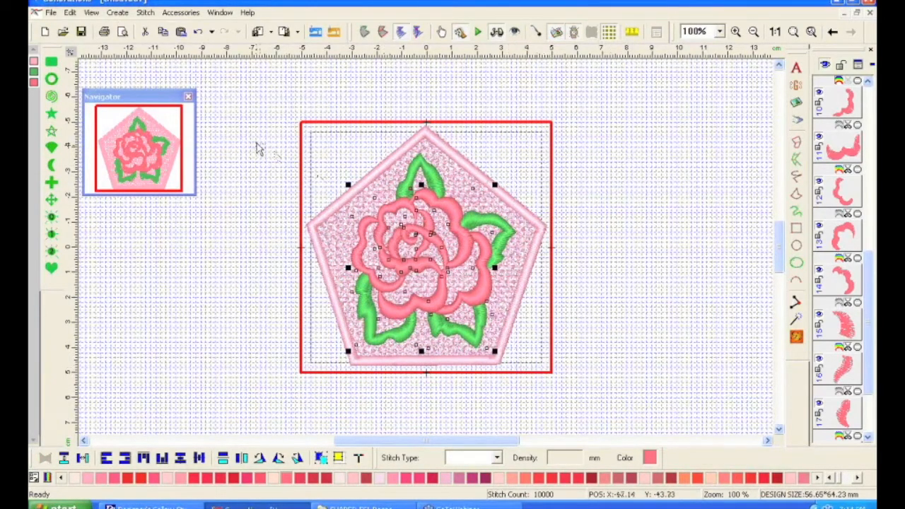
left_click_drag(257, 144, 524, 364)
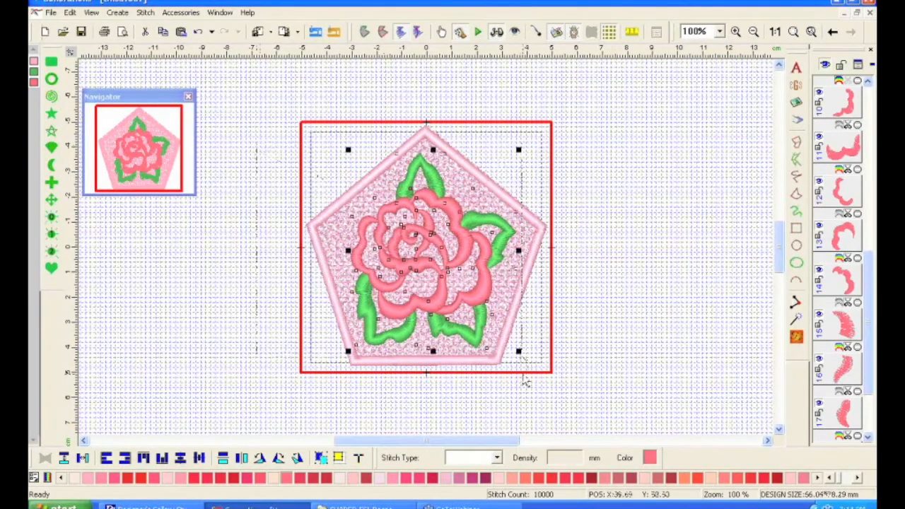
left_click(320, 458)
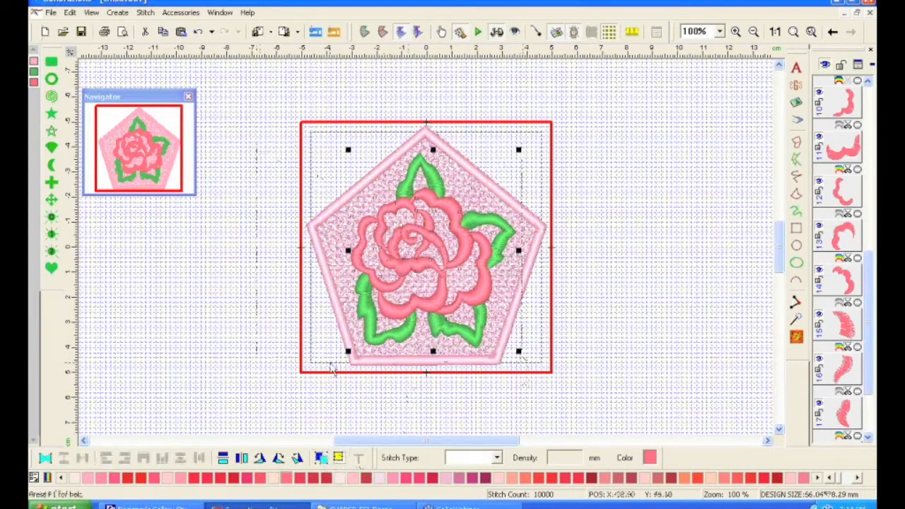
left_click_drag(452, 257, 250, 342)
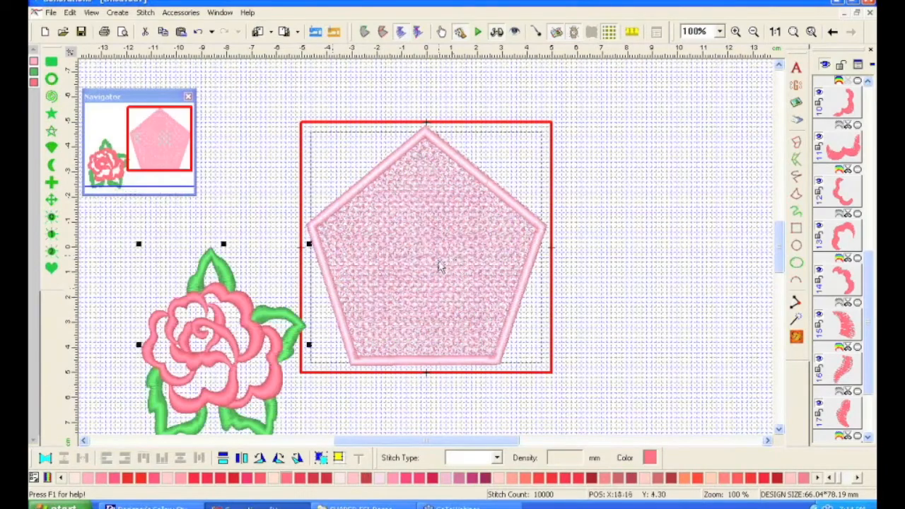
Try to move the pentagon to the right with a single selection, and undo the move
left_click_drag(460, 262, 528, 263)
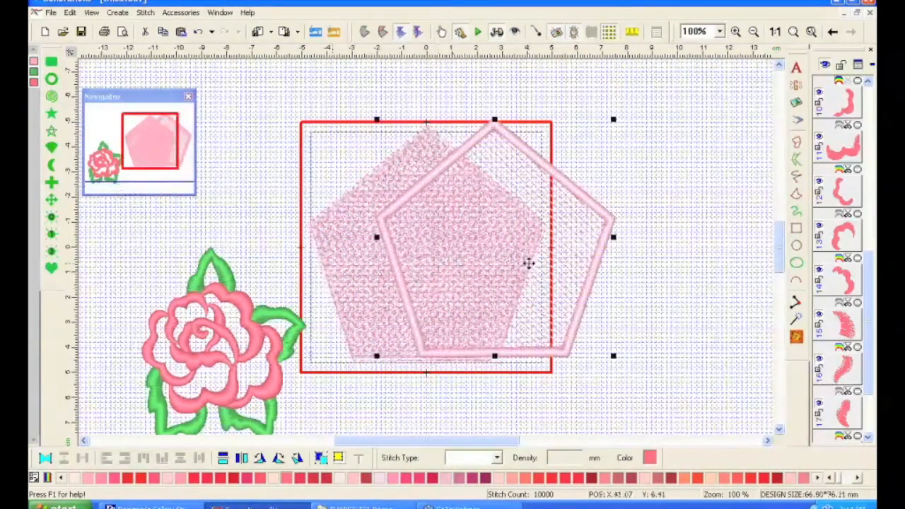
left_click(198, 33)
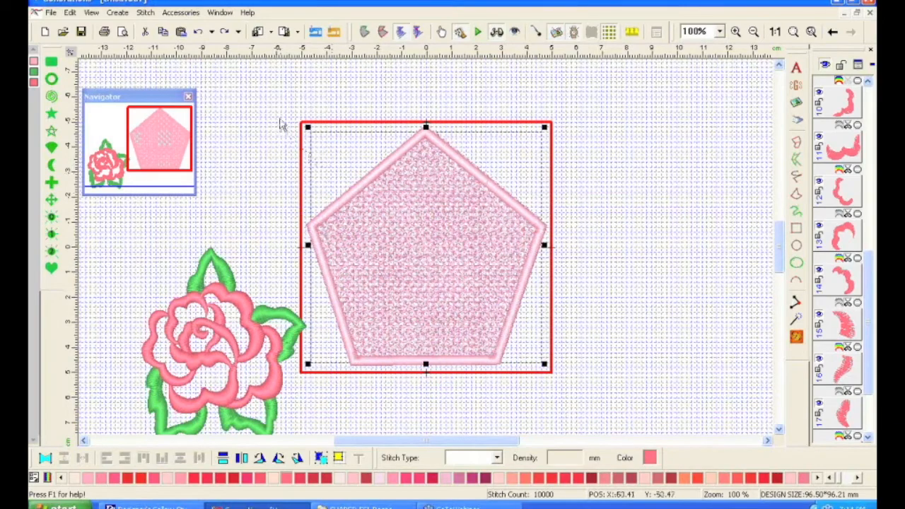
Group all the pentagon's layers and move the pentagon slightly to the right
left_click_drag(281, 130, 568, 383)
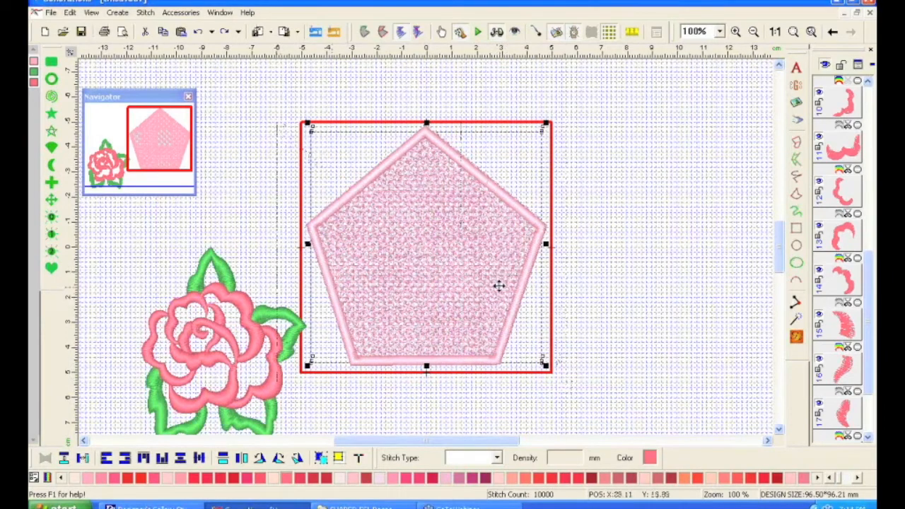
left_click(320, 458)
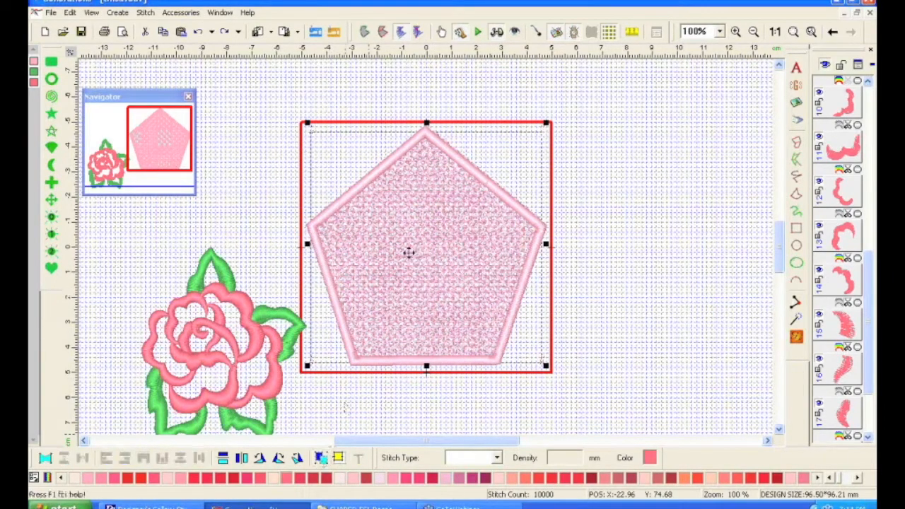
left_click_drag(419, 249, 453, 263)
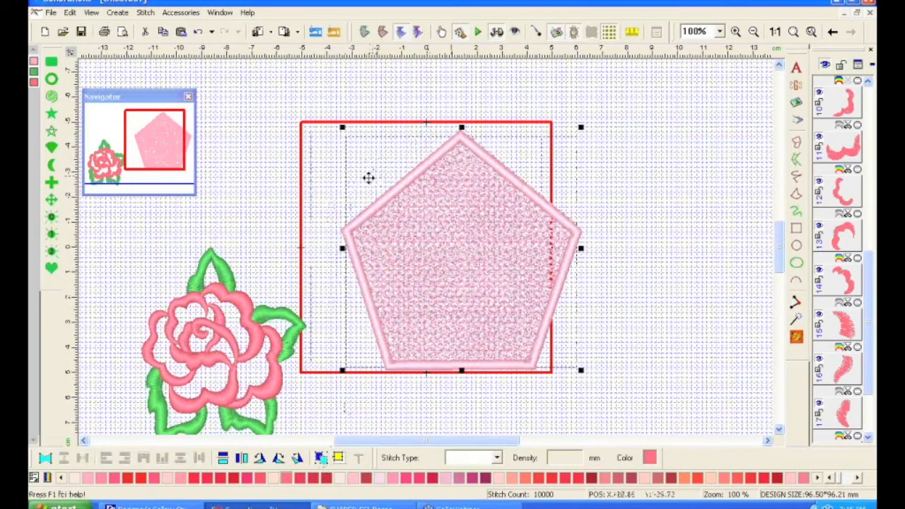
Select the pentagon's border apart from the underlying layers and nudge it slightly upward
left_click(426, 172)
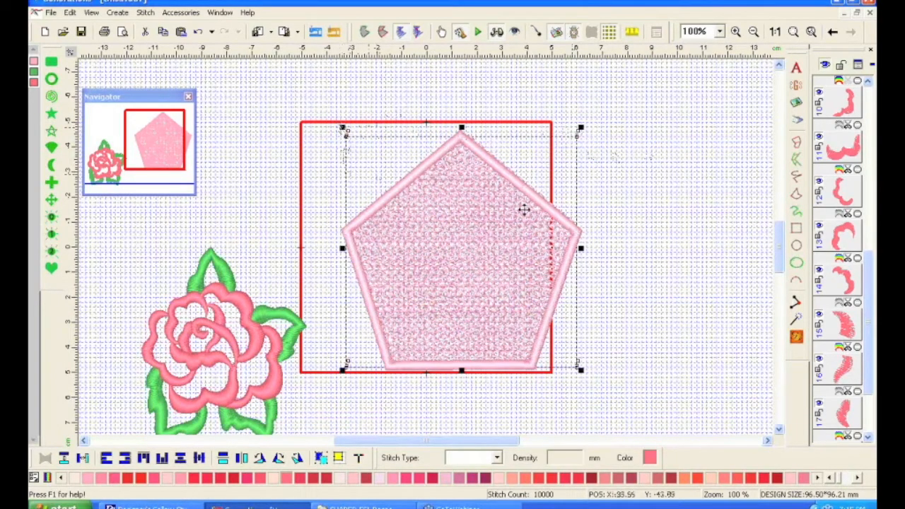
left_click(596, 351)
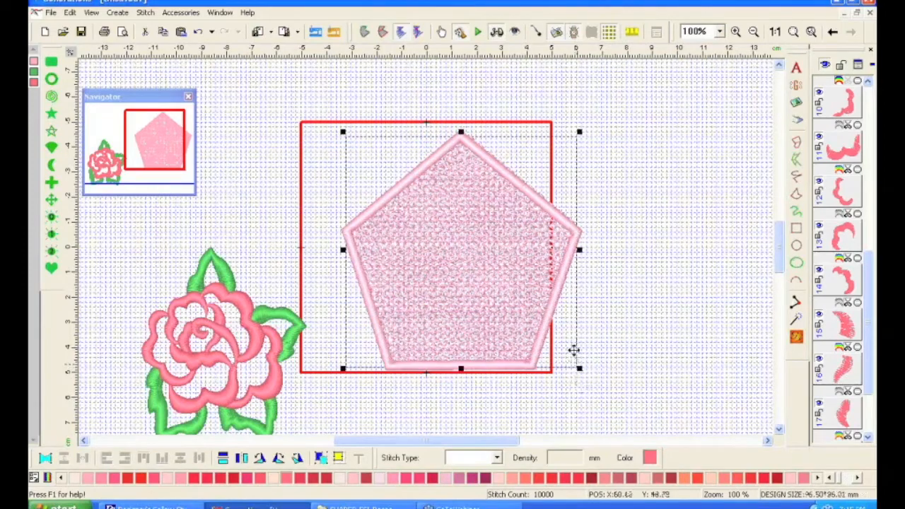
mouse_move(574, 350)
left_mouse_down()
mouse_move(591, 347)
mouse_move(575, 353)
left_mouse_up()
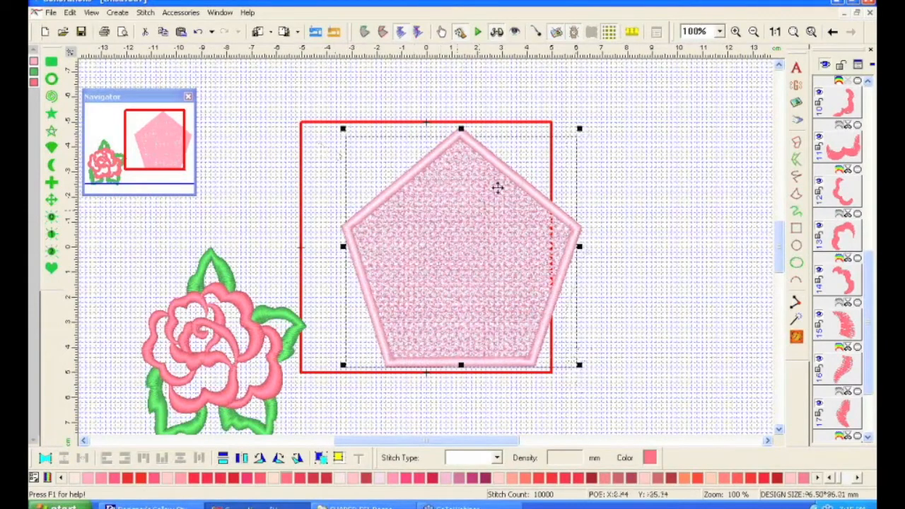
Try to move pentagon objects 1 to 5 together to the left, and undo the move
left_click_drag(868, 298, 868, 129)
left_click(838, 106)
left_click(837, 147, "ctrl")
left_click(835, 191, "ctrl")
left_click(833, 237, "ctrl")
left_click(836, 283, "ctrl")
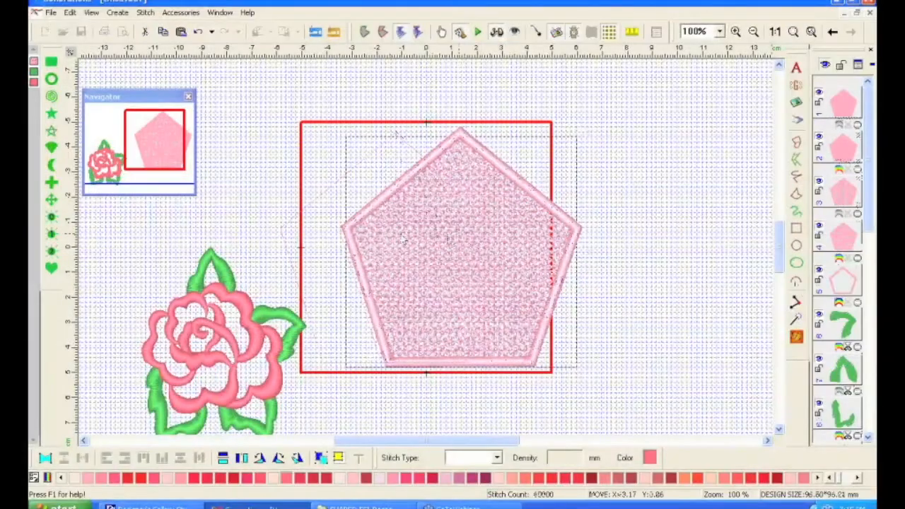
left_click_drag(448, 238, 395, 239)
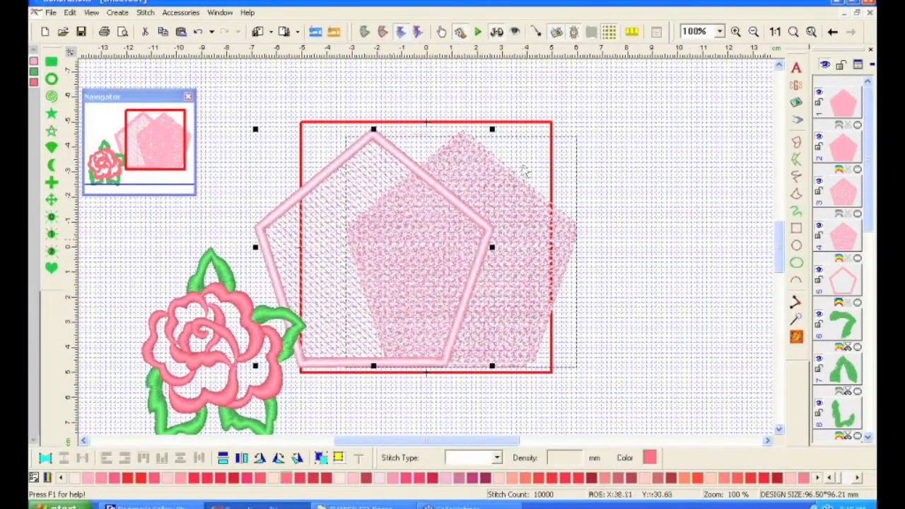
left_click(198, 32)
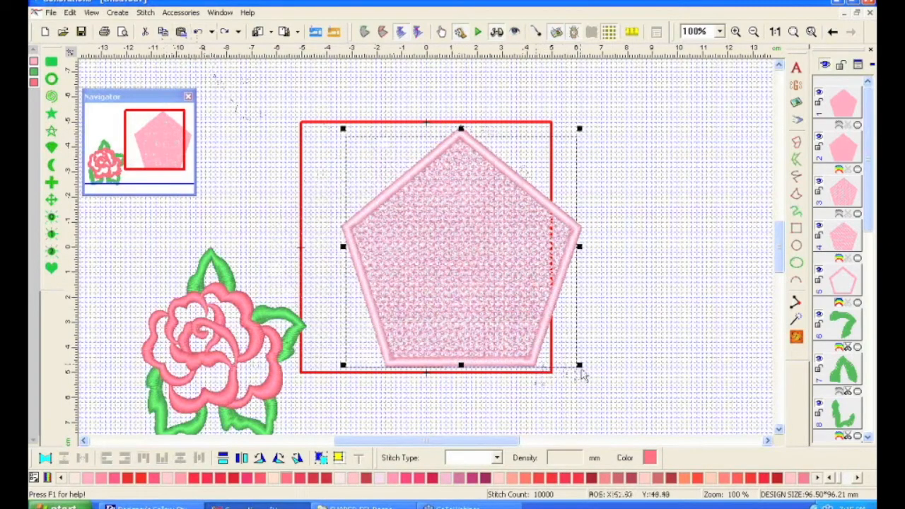
Try moving the pentagon left once more, and undo the pentagon's moves back to its original place in the hoop
left_click(631, 315)
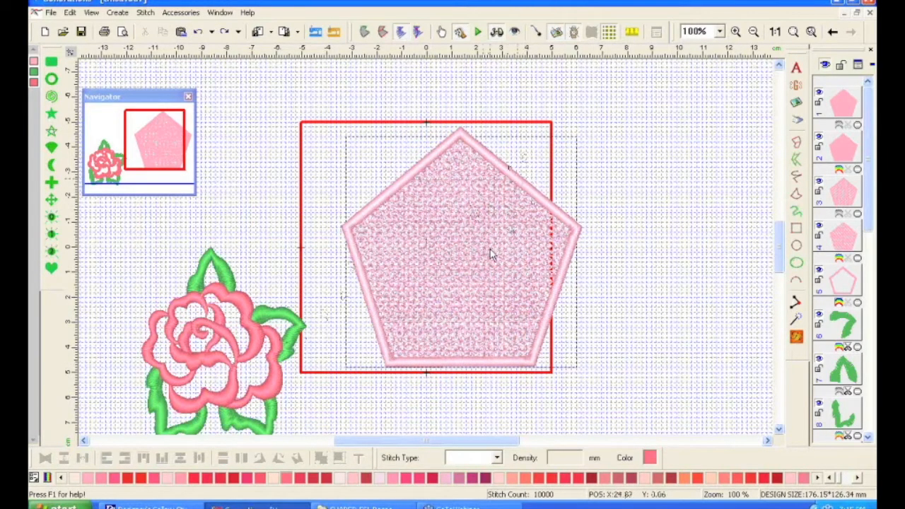
left_click_drag(486, 253, 456, 256)
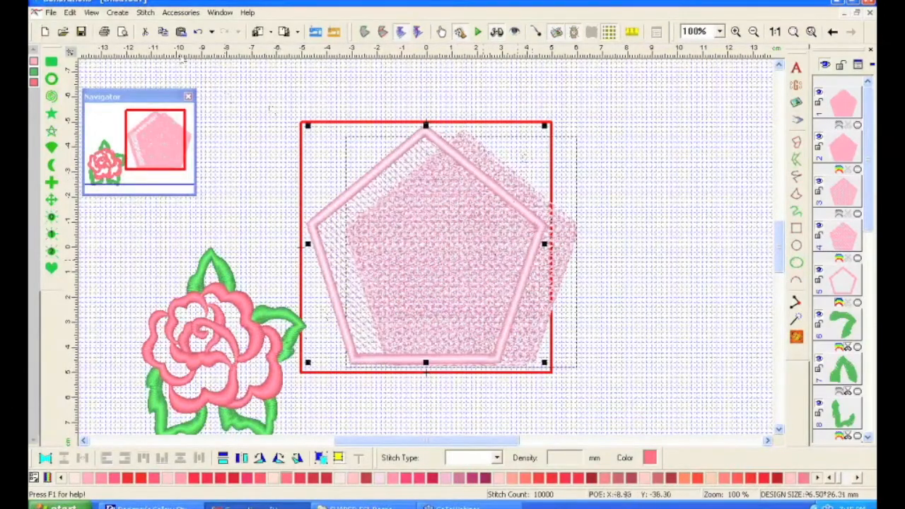
left_click(199, 33)
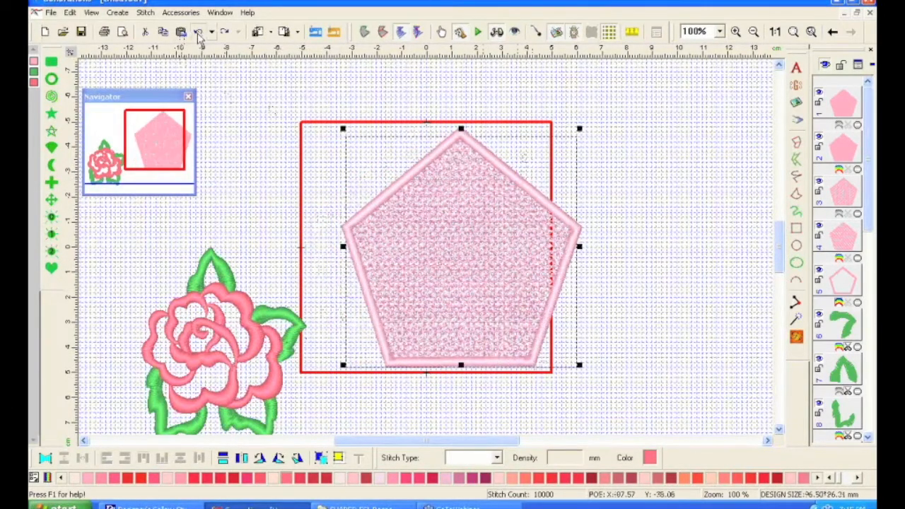
left_click(198, 34)
left_click(199, 34)
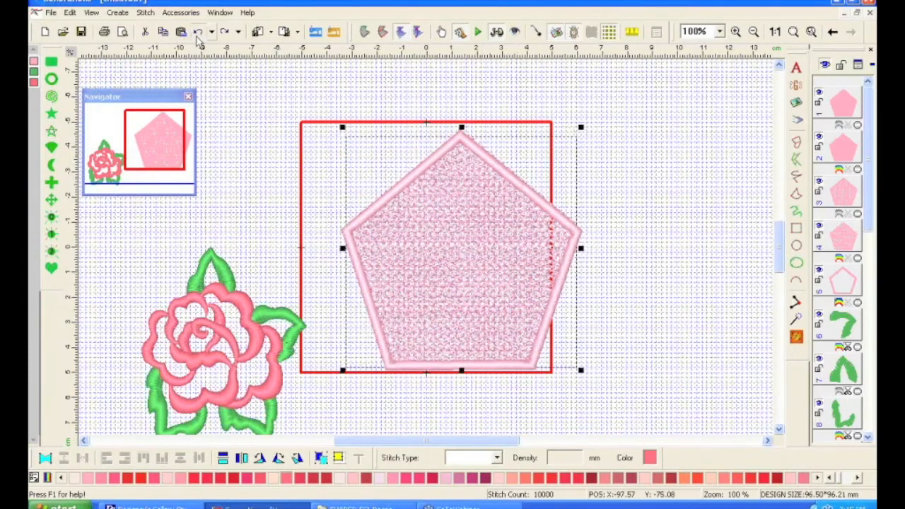
left_click(198, 34)
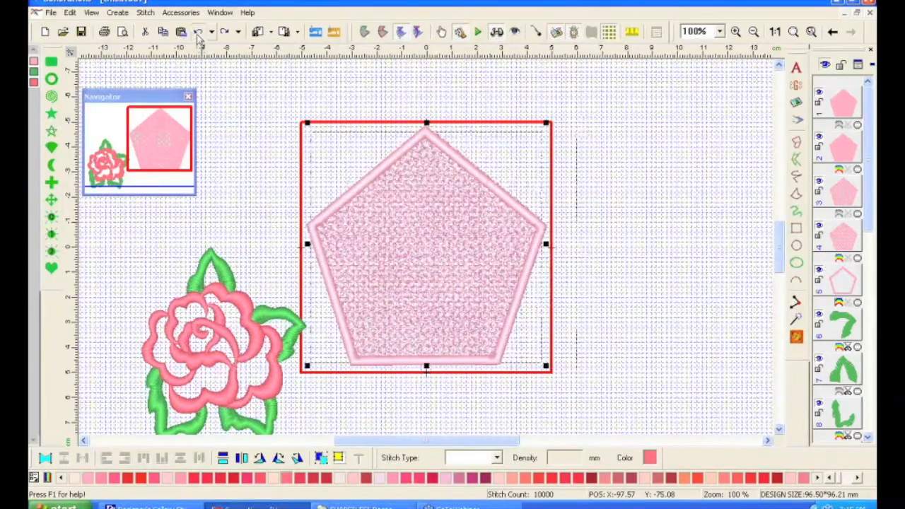
left_click(199, 35)
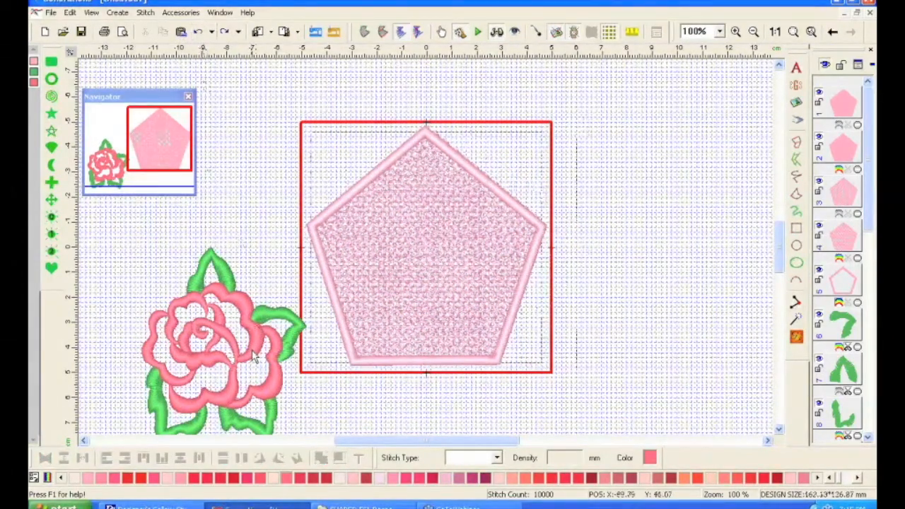
Move the rose group back onto the centre of the lace pentagon and clear the selection
left_click(461, 264)
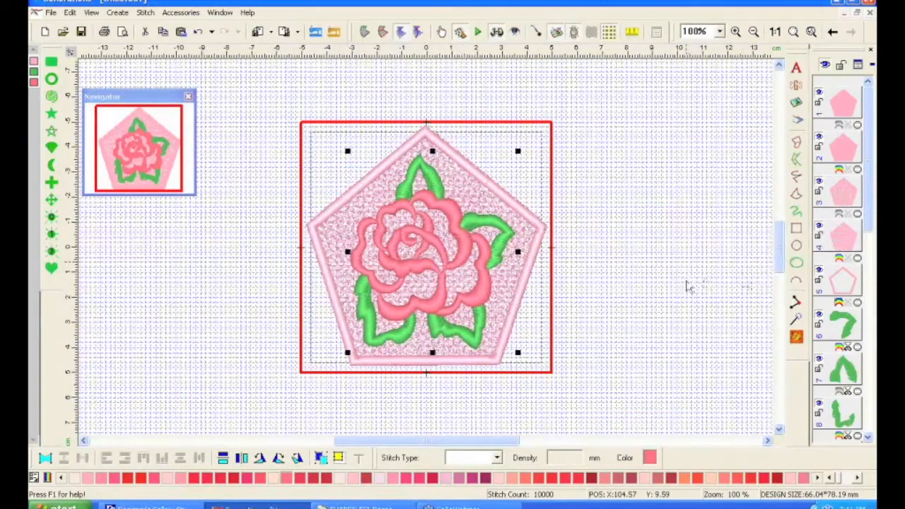
left_click(682, 286)
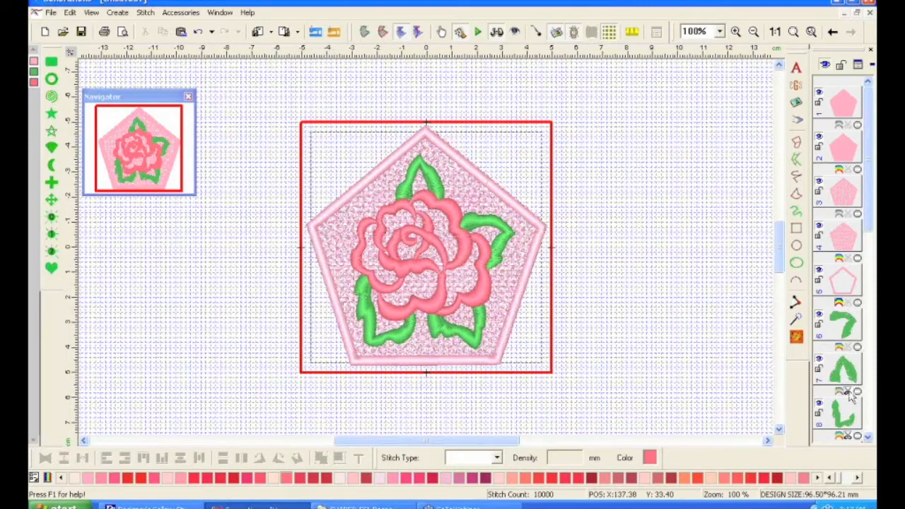
Reprocess the whole design's stitch objects and check the leaves and petals in the object sequence
left_click(867, 438)
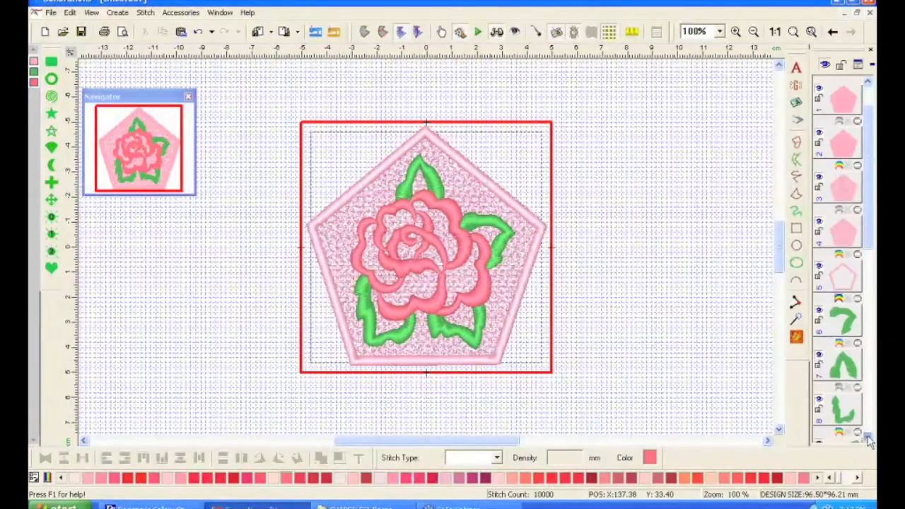
left_click(867, 437)
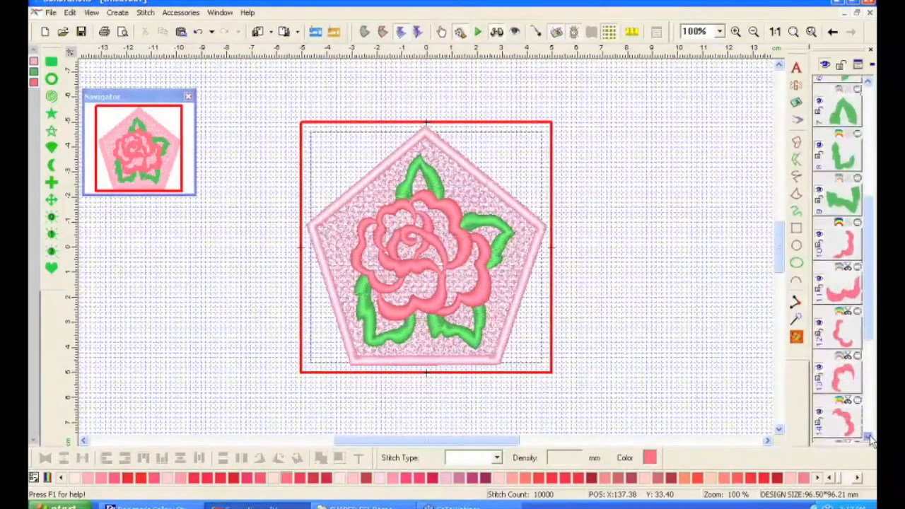
left_click(797, 339)
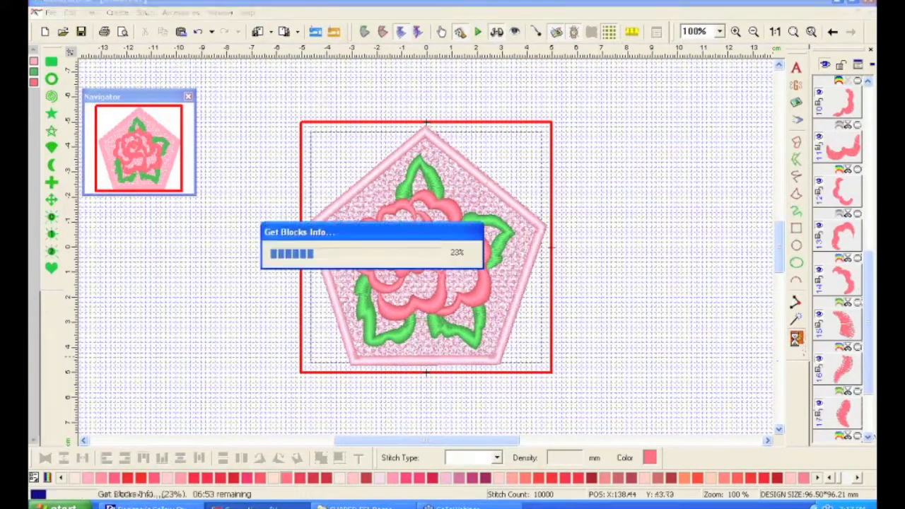
left_click_drag(871, 341, 873, 258)
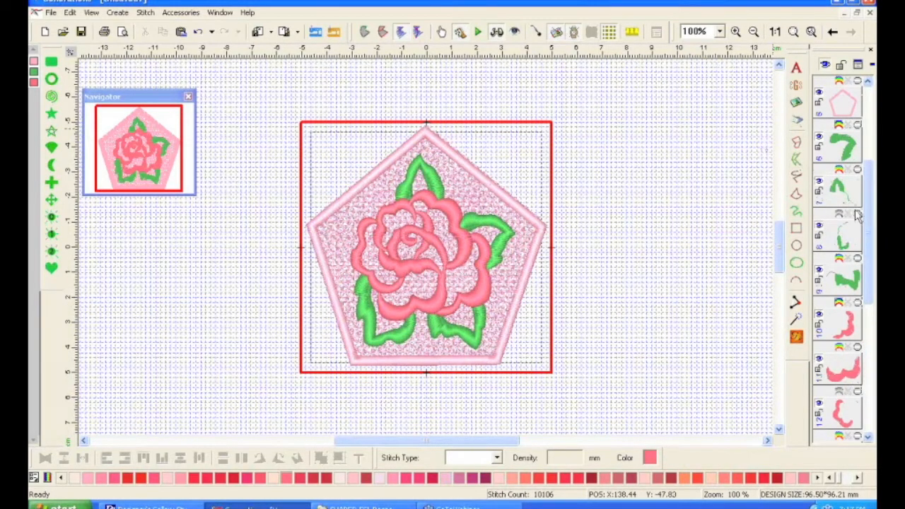
left_click(865, 30)
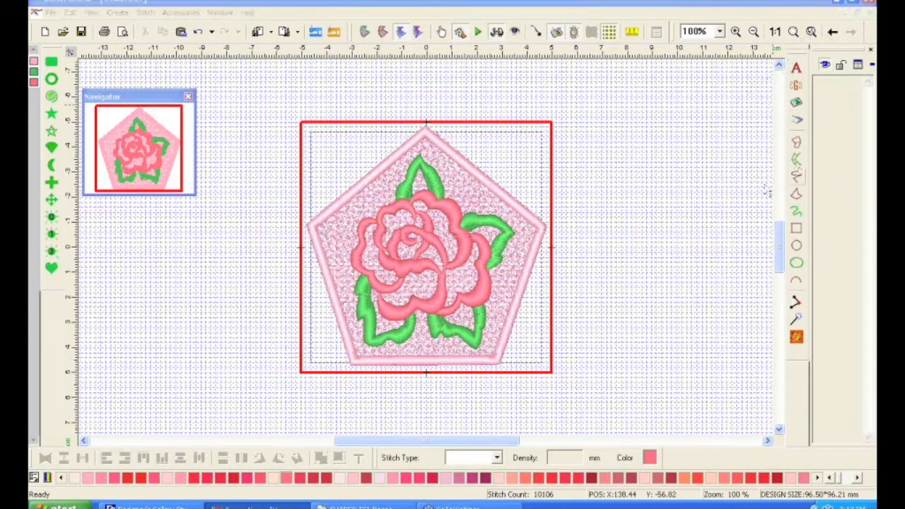
left_click(796, 337)
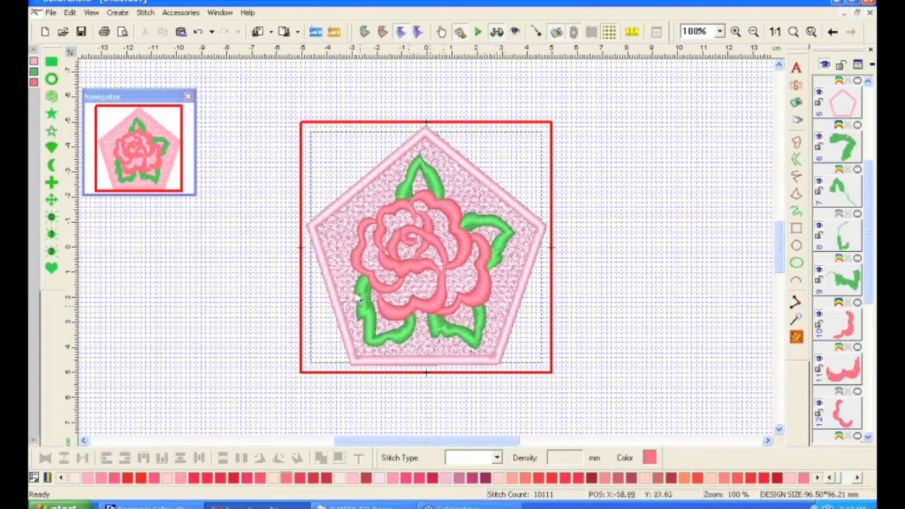
Turn on thread trims for leaf objects 7, 8 and 9 and petal object 10
left_click(848, 169)
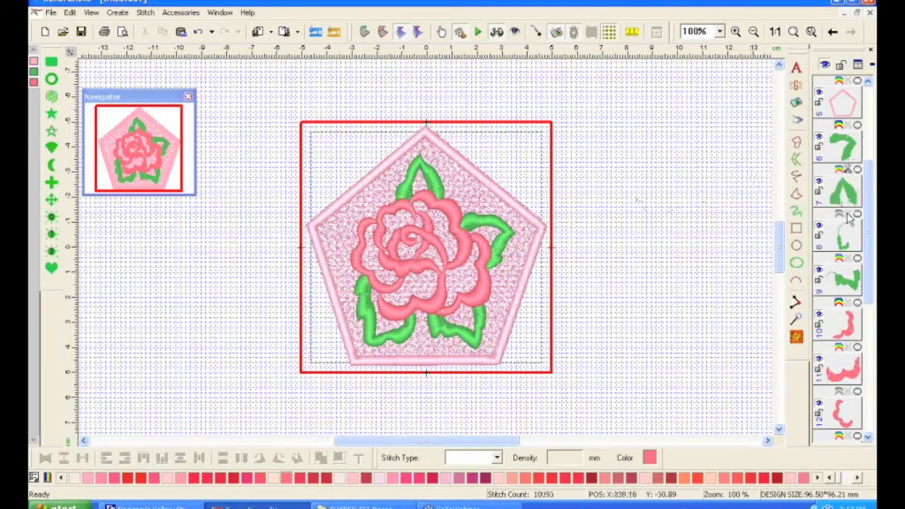
left_click(847, 214)
left_click(848, 259)
left_click(848, 304)
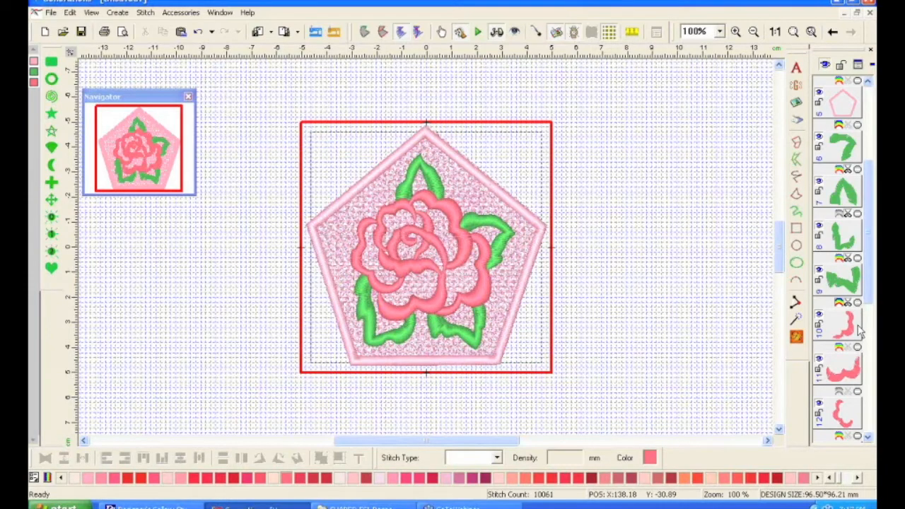
Zoom to 400% on the lower half of the rose and hide petal objects 10 to 19
left_click(720, 31)
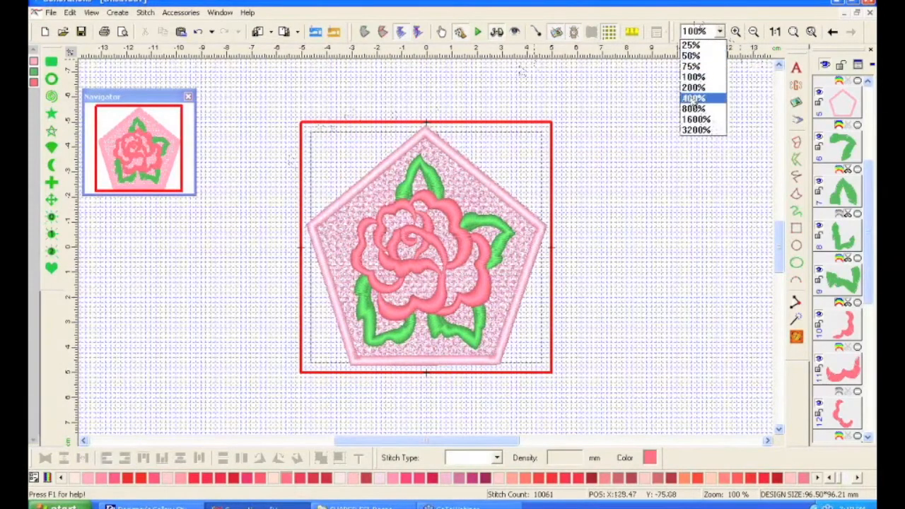
left_click(692, 99)
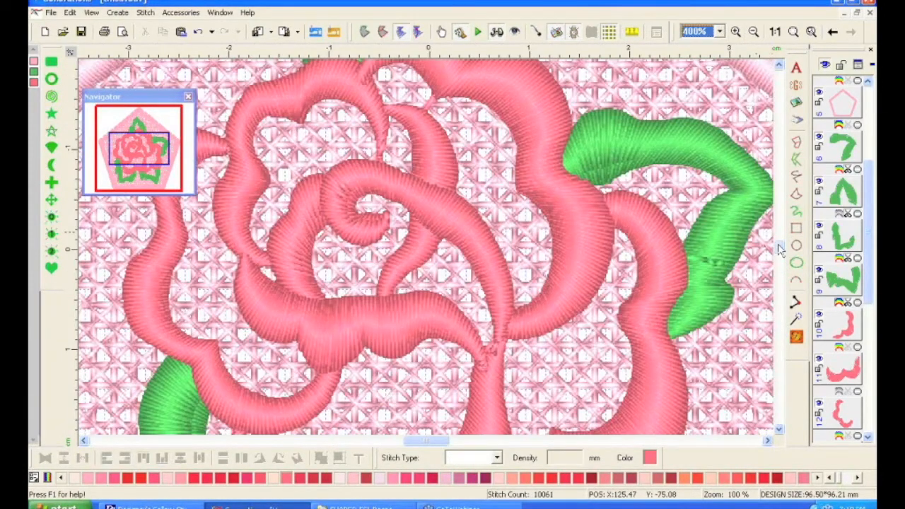
left_click_drag(779, 248, 780, 296)
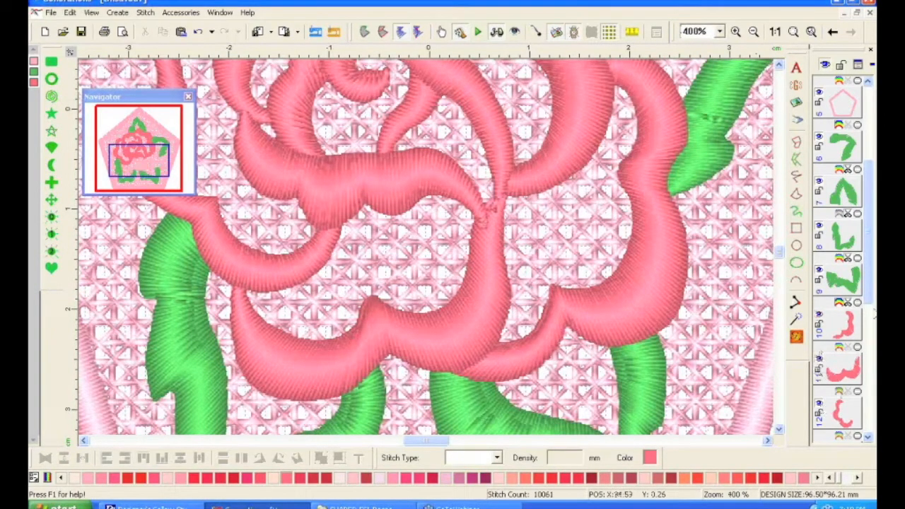
scroll(821, 404, "down", 1)
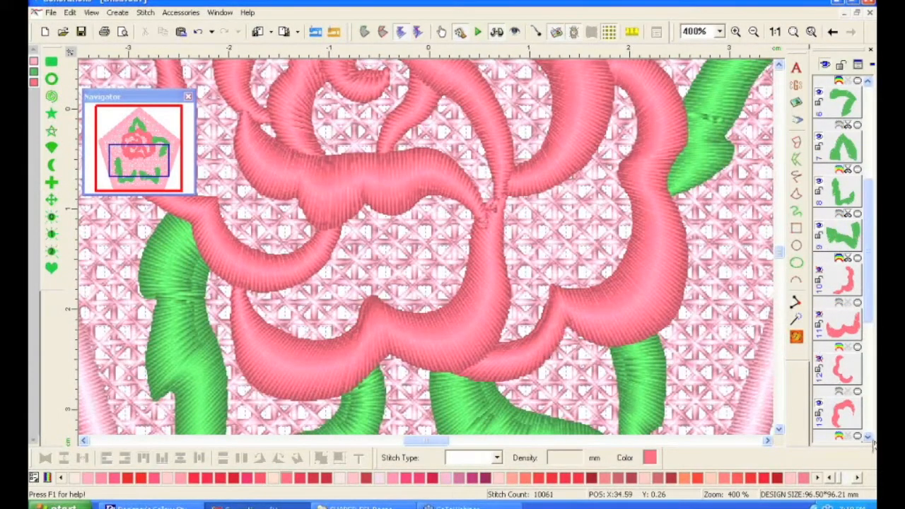
scroll(821, 332, "down", 3)
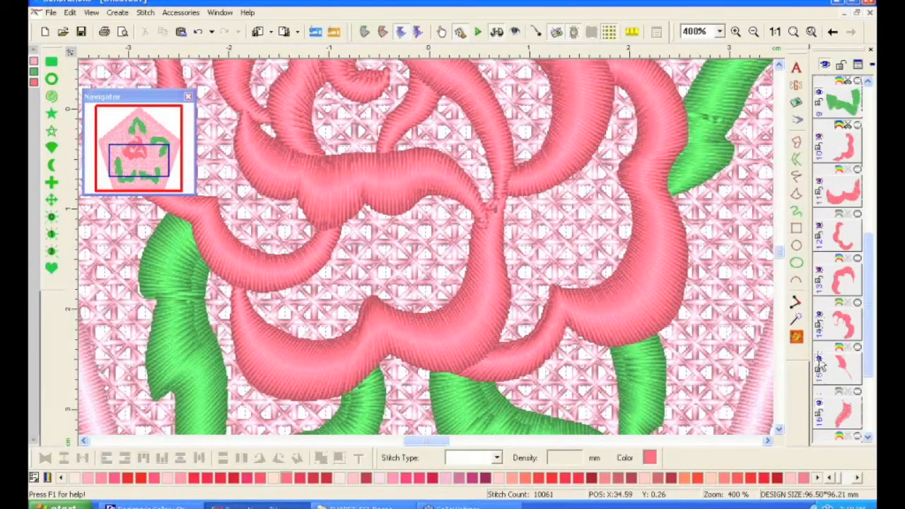
scroll(819, 363, "down", 3)
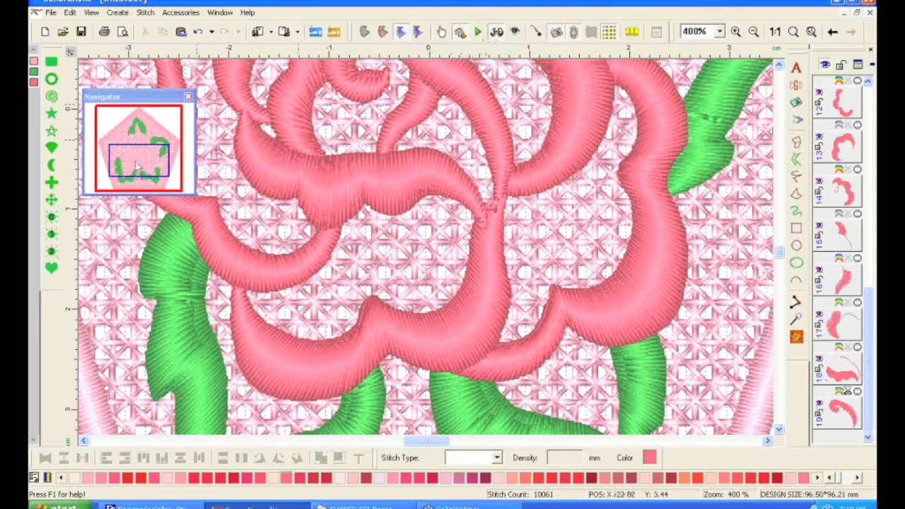
Switch off the realistic stitch rendering and show the background artwork behind the stitches
left_click(497, 32)
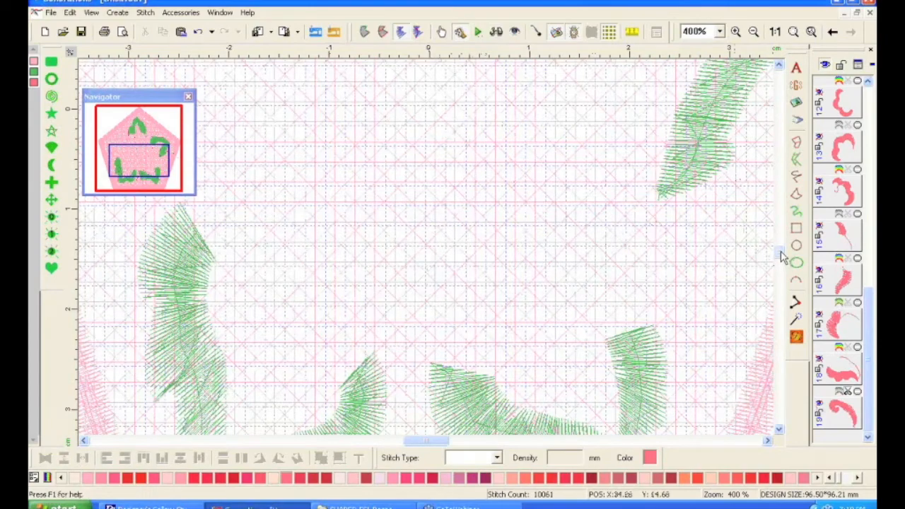
left_click_drag(781, 252, 781, 253)
left_click(556, 33)
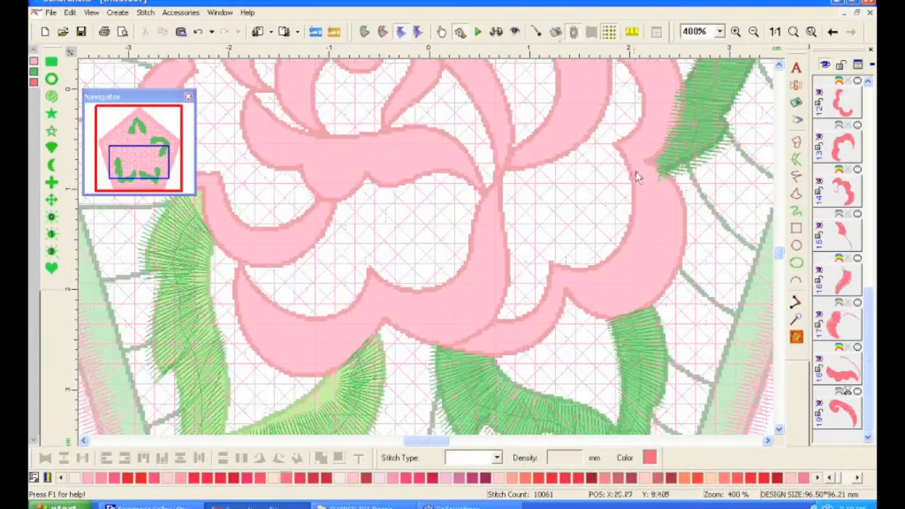
Set the stitching of the leaf right of the rose to enter at its upper end and exit at its lower tip
left_click(703, 121)
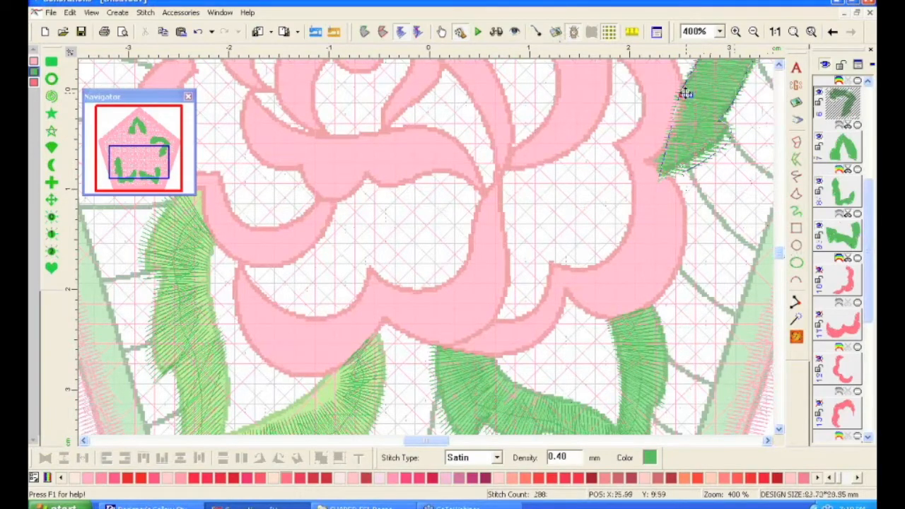
left_click(778, 65)
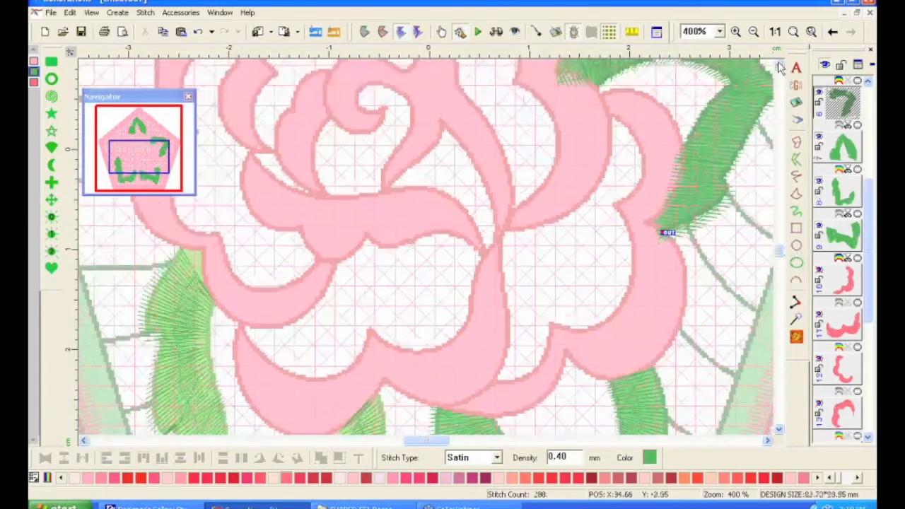
left_click(778, 65)
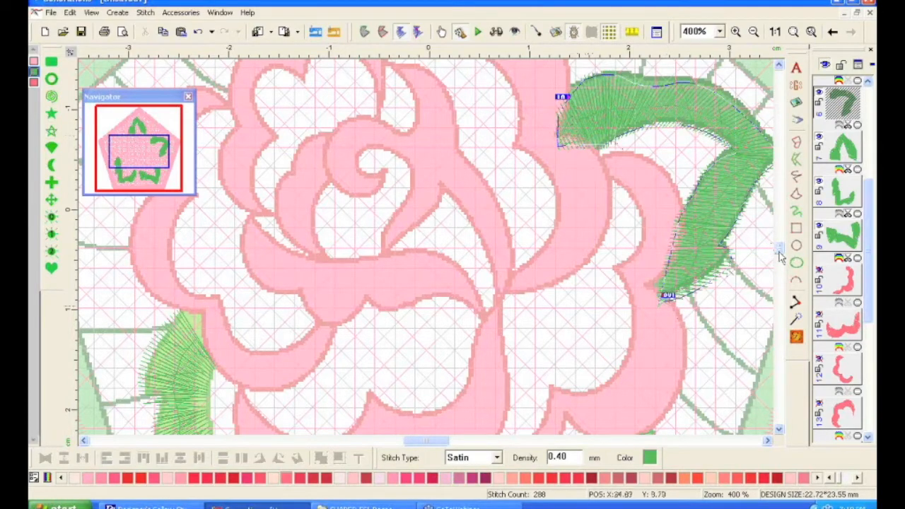
scroll(778, 251, "down", 5)
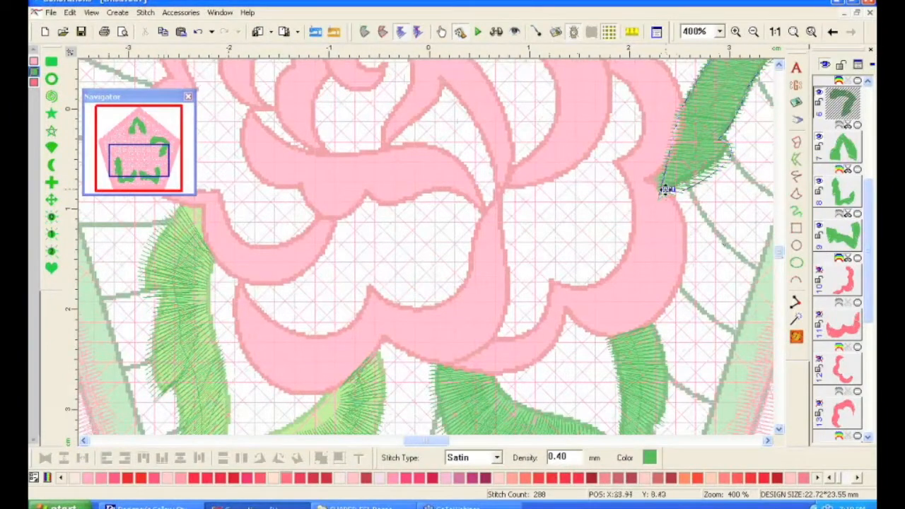
Draw a freehand double-run line about 14 mm long from the right leaf's exit point along the petal edge to the lower-right leaf
left_click(797, 178)
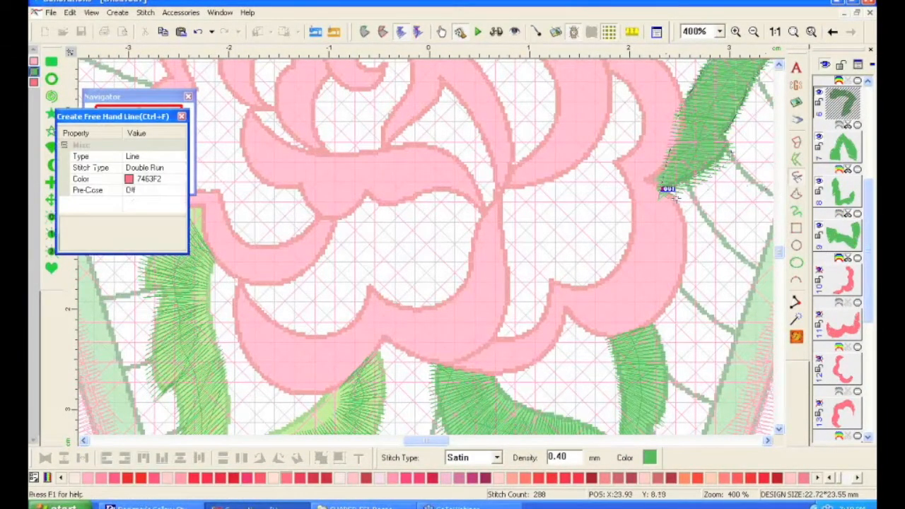
left_click(658, 190)
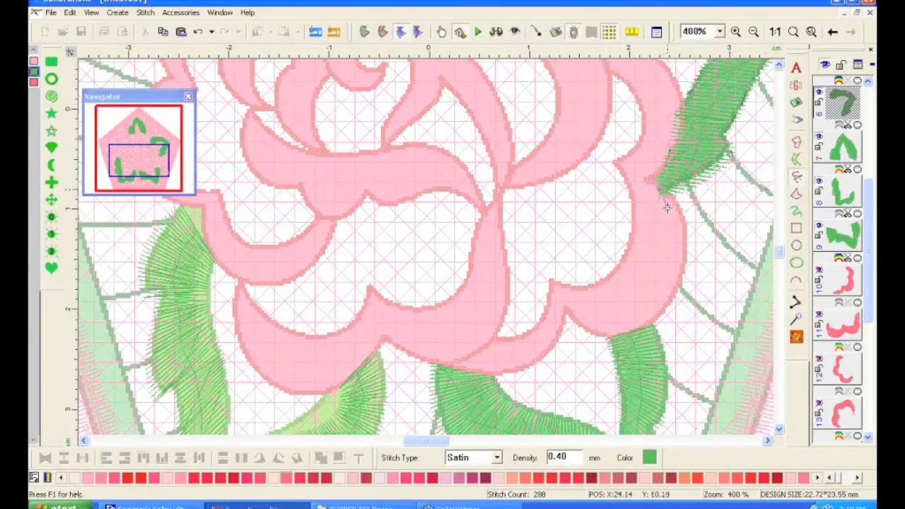
mouse_move(679, 245)
left_mouse_down()
mouse_move(670, 289)
mouse_move(648, 329)
left_mouse_up()
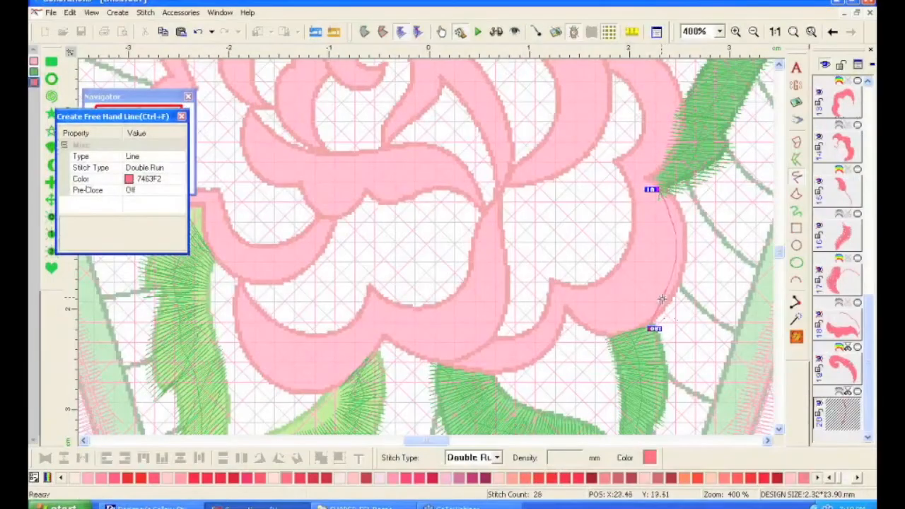
right_click(641, 362)
Move the lower-right leaf's entry point to its upper right end and its exit point to its left end
left_click(646, 375)
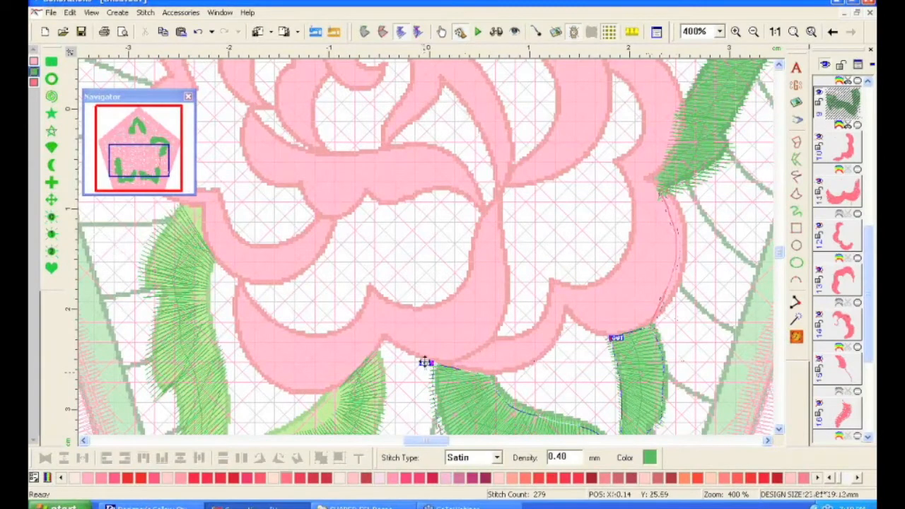
left_click_drag(425, 362, 639, 327)
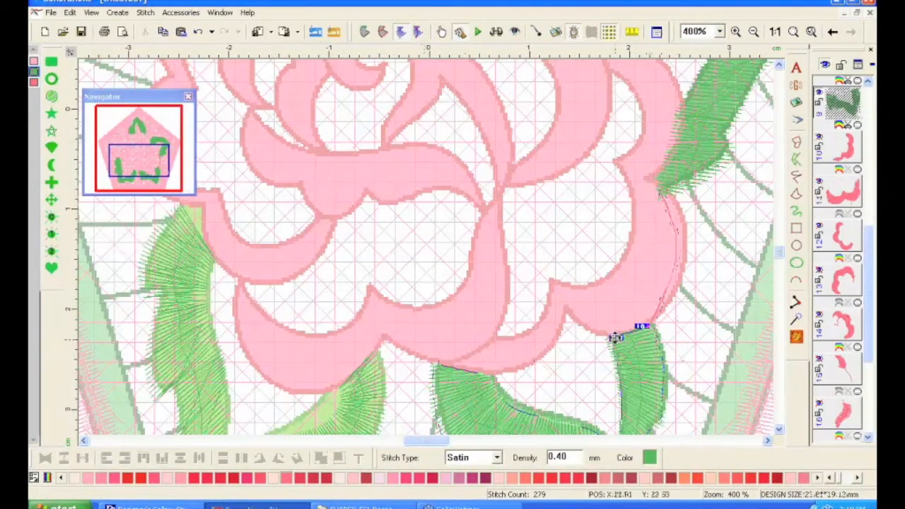
left_click_drag(614, 337, 440, 366)
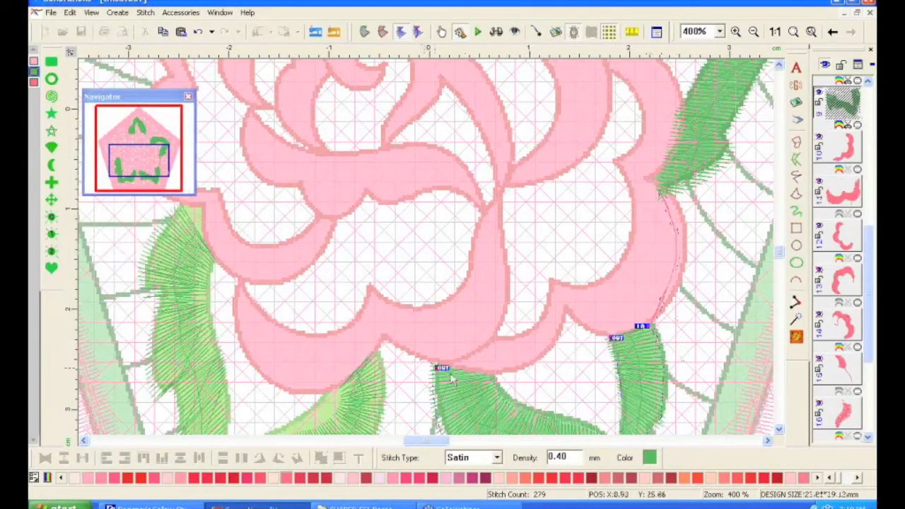
Draw a freehand double-run line about 7 mm wide from the lower-right leaf's exit point along the petal edge to the lower-left leaf
left_click(778, 429)
left_click(779, 430)
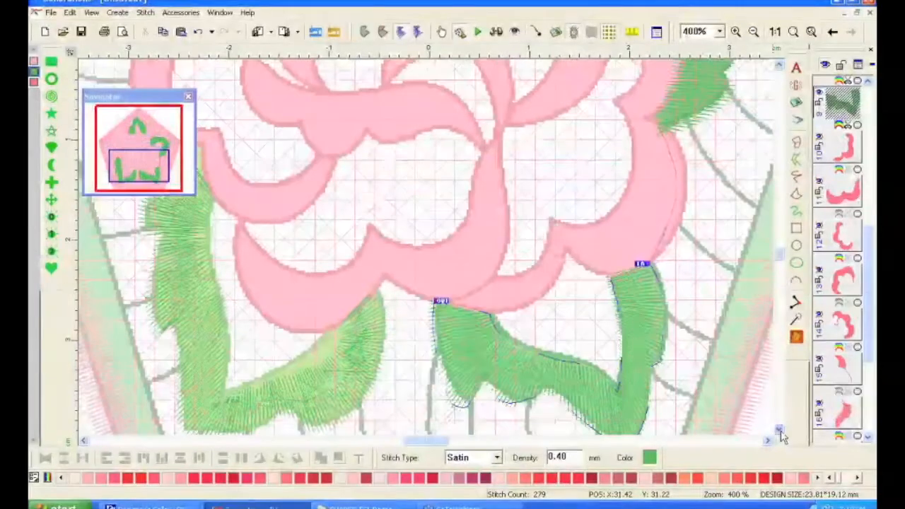
left_click(779, 429)
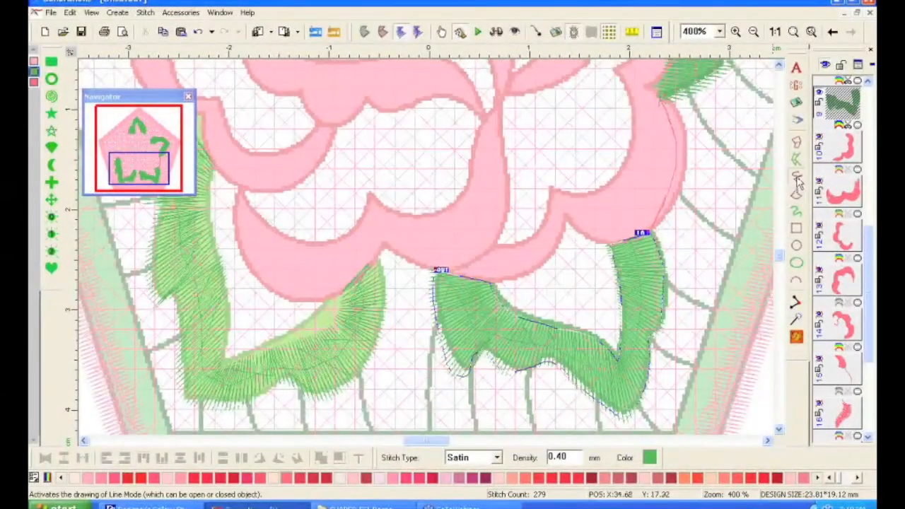
left_click(796, 181)
left_click(440, 271)
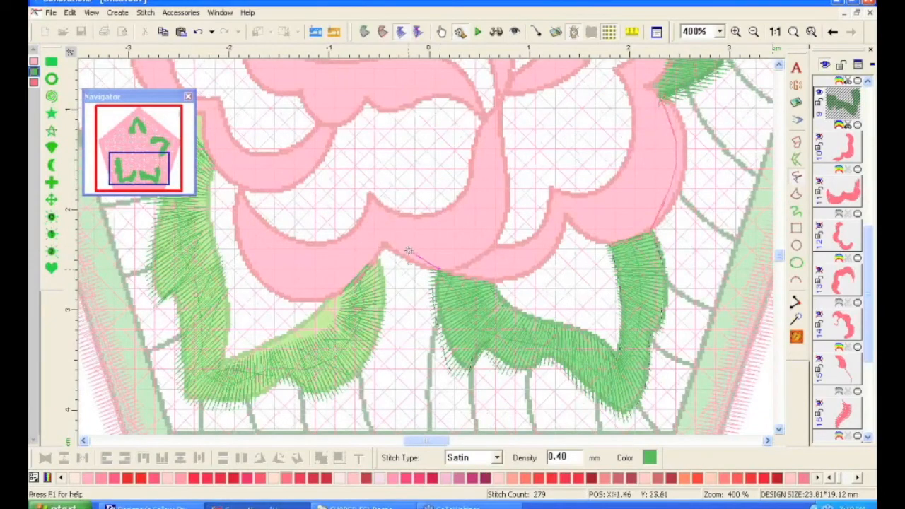
left_click(377, 239)
right_click(374, 266)
Move the lower-left leaf's entry point to its right end and its exit point to its upper left end
left_click_drag(155, 100, 108, 94)
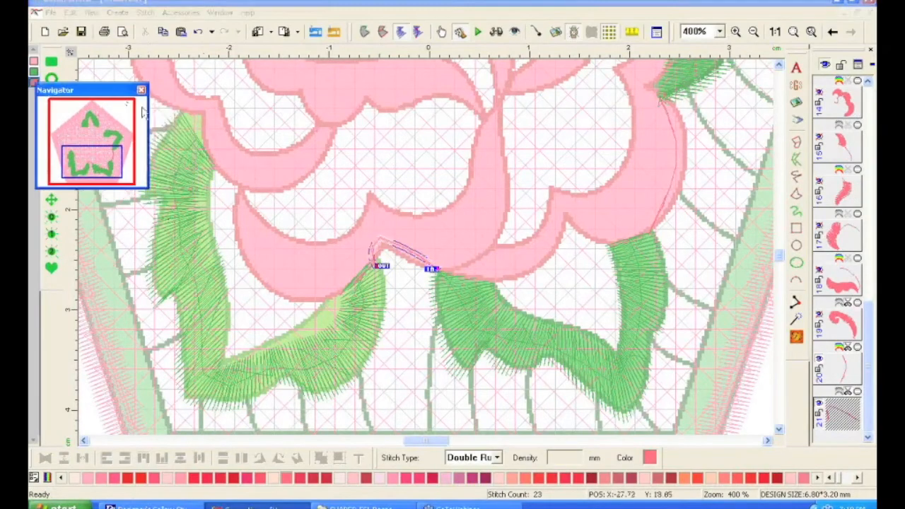
left_click(183, 180)
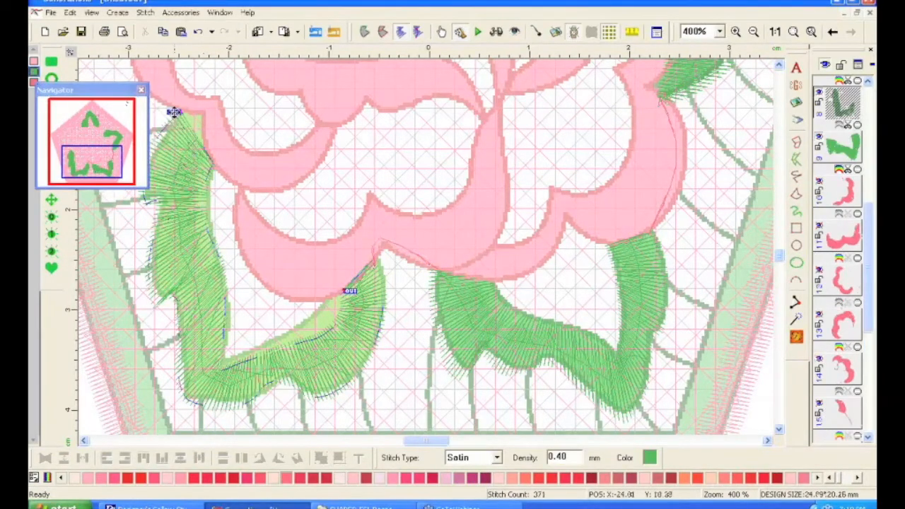
left_click_drag(173, 113, 366, 266)
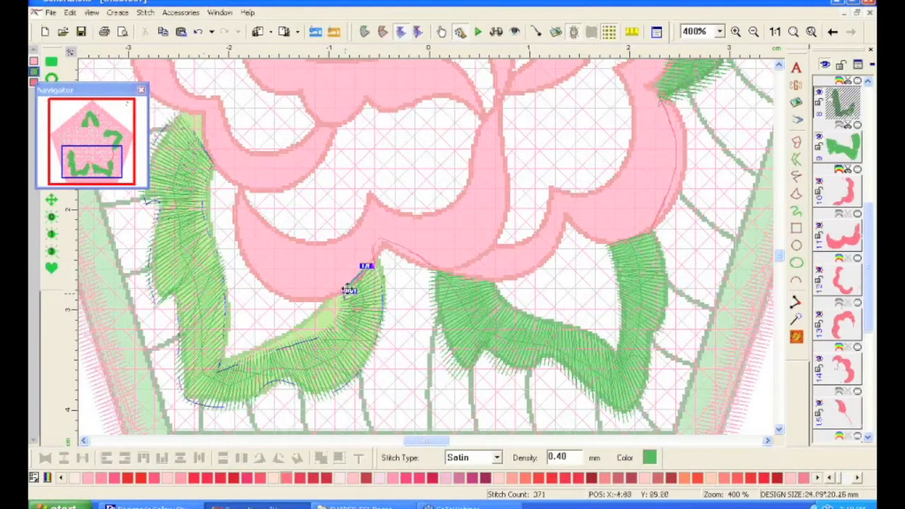
left_click_drag(351, 297, 194, 122)
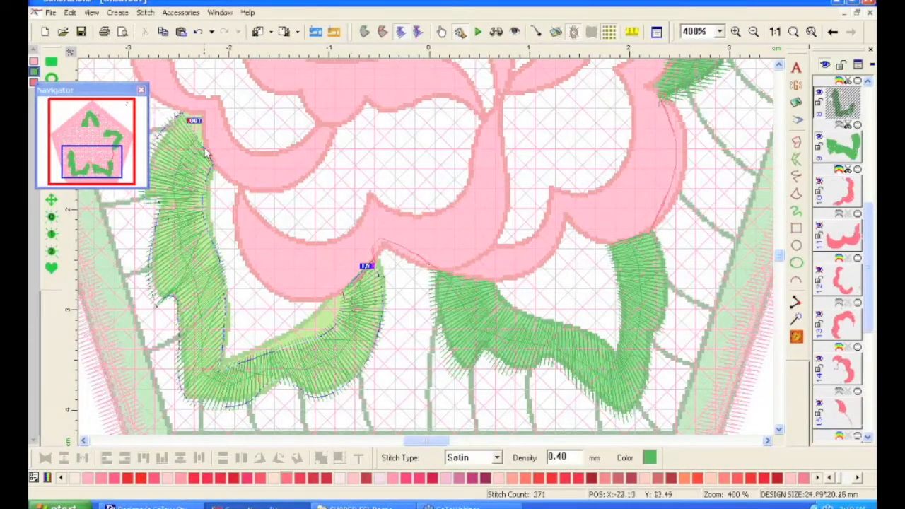
Regenerate the lower-left leaf's satin stitches with its moved entry and exit points
left_click(796, 336)
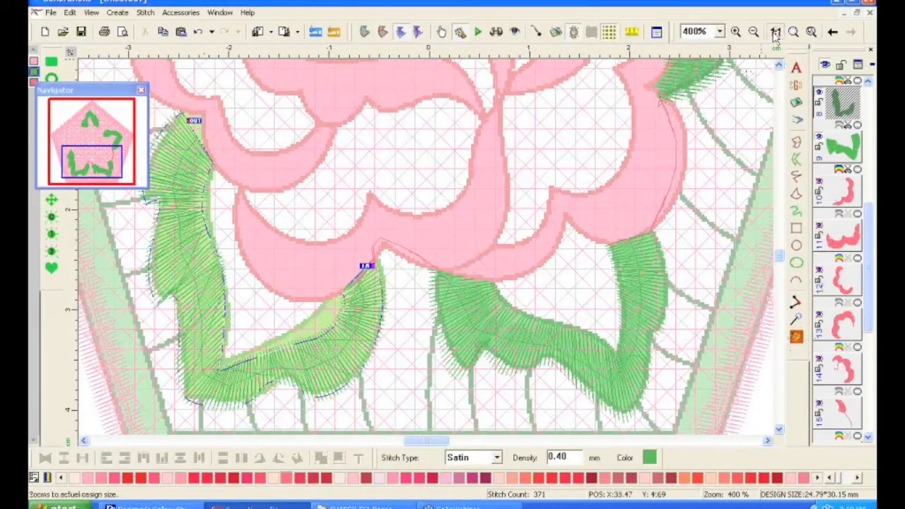
Delete the two double-run guide lines, objects 20 and 21, at the end of the sewing sequence
left_click(774, 33)
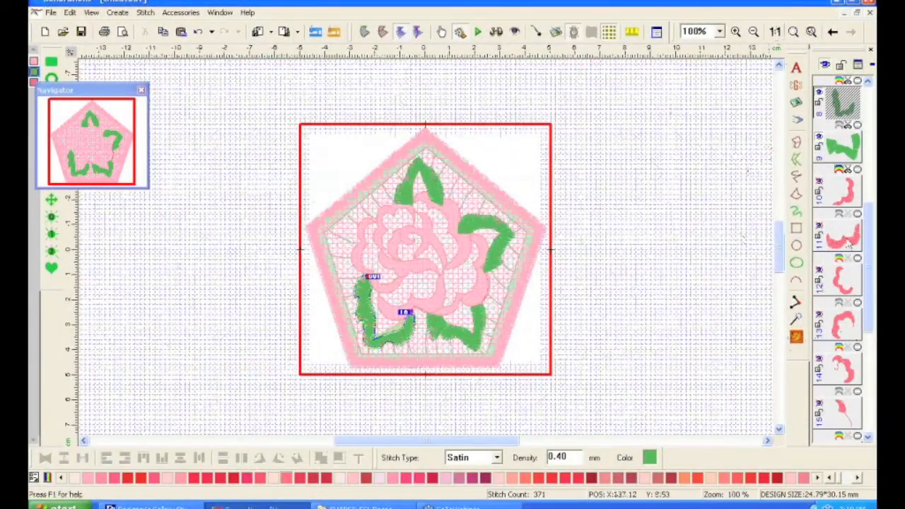
scroll(858, 311, "down", 3)
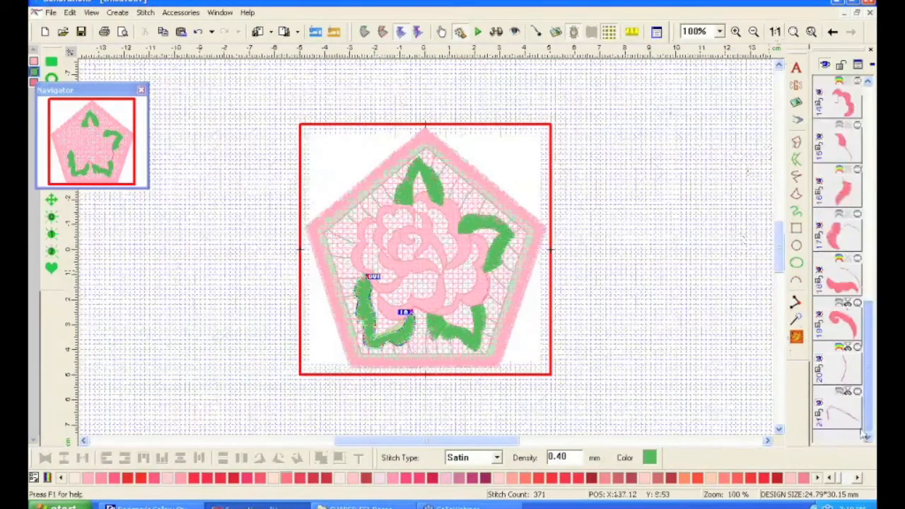
left_click(841, 374)
left_click(843, 412, "ctrl")
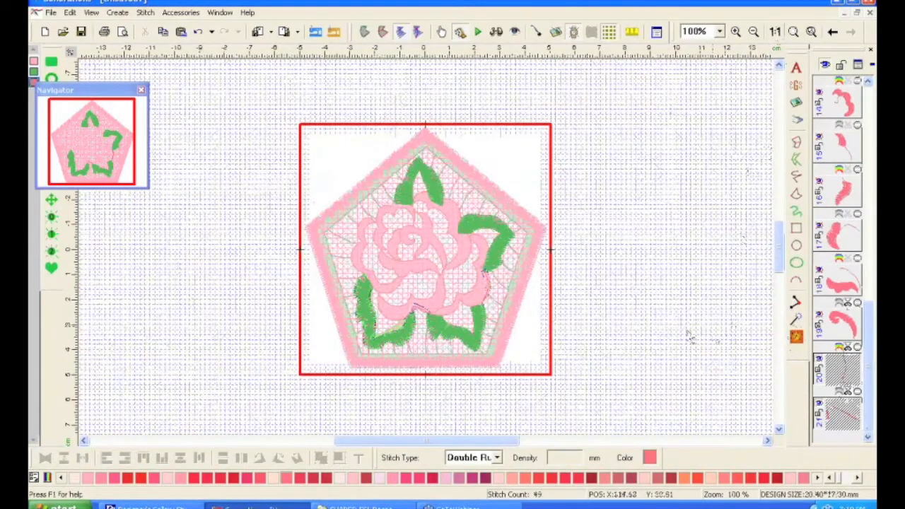
key("Delete")
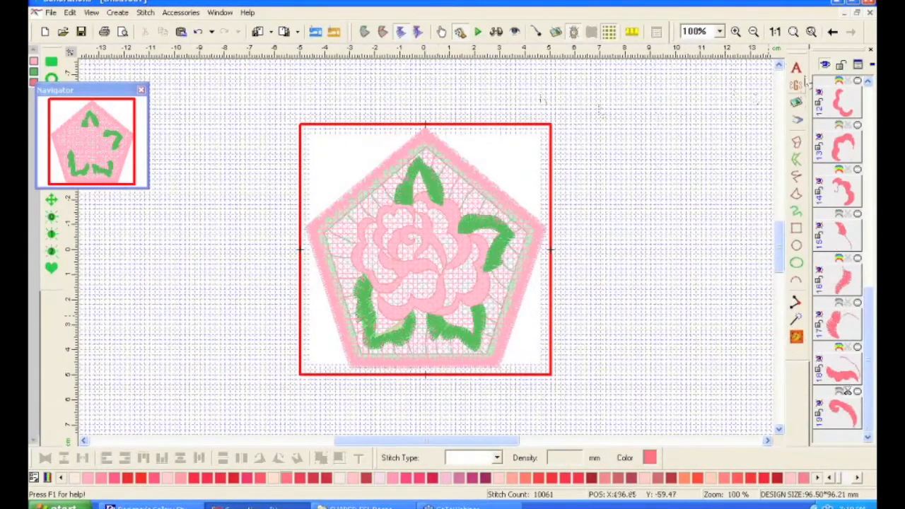
Make all the hidden pink rose petals, objects 10 through 19, visible again
left_click(842, 417)
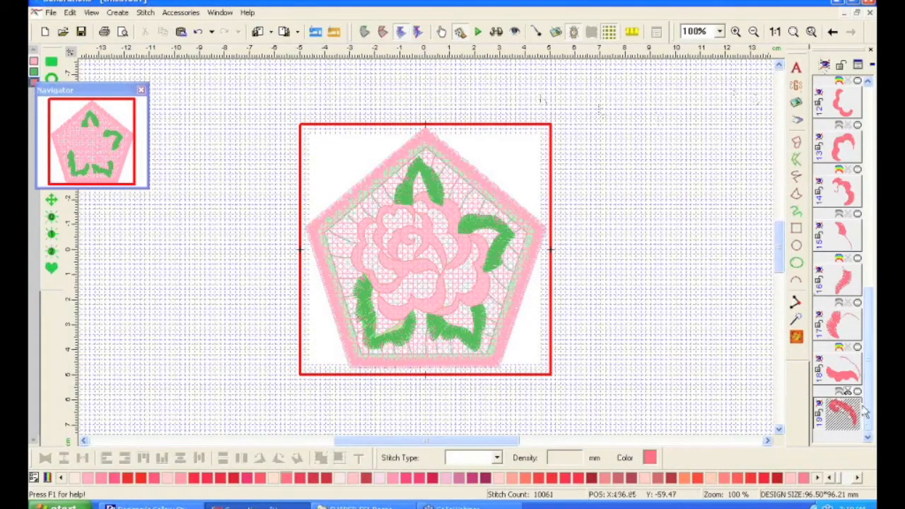
left_click_drag(868, 386, 874, 332)
left_click(831, 153, "shift")
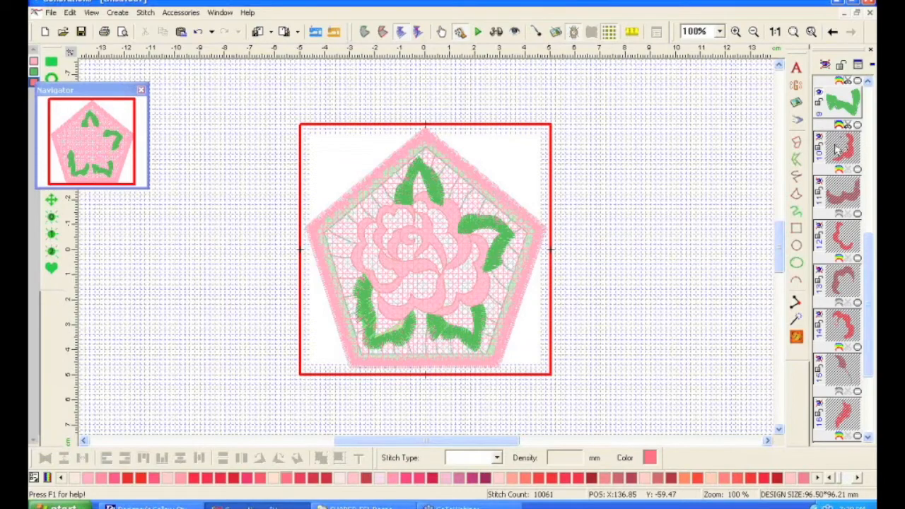
left_click(825, 65)
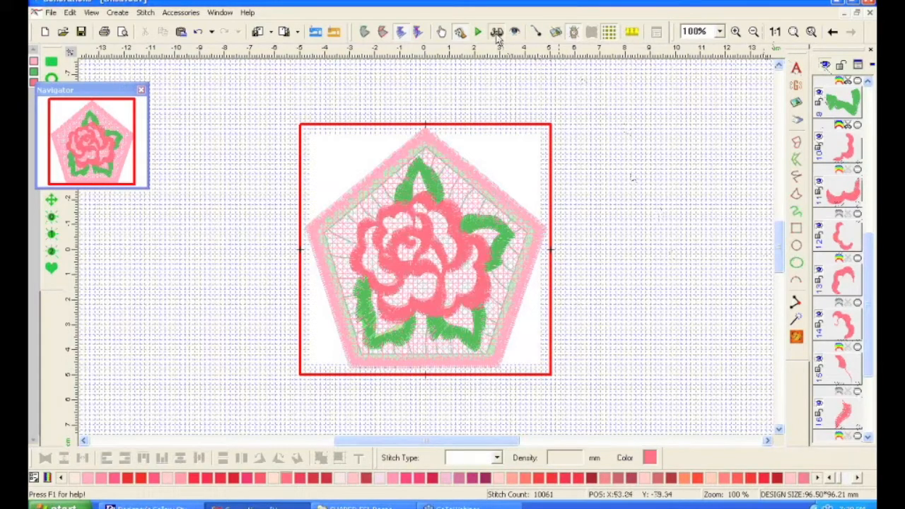
Preview the finished rose design in 3D with nothing left selected
left_click(497, 37)
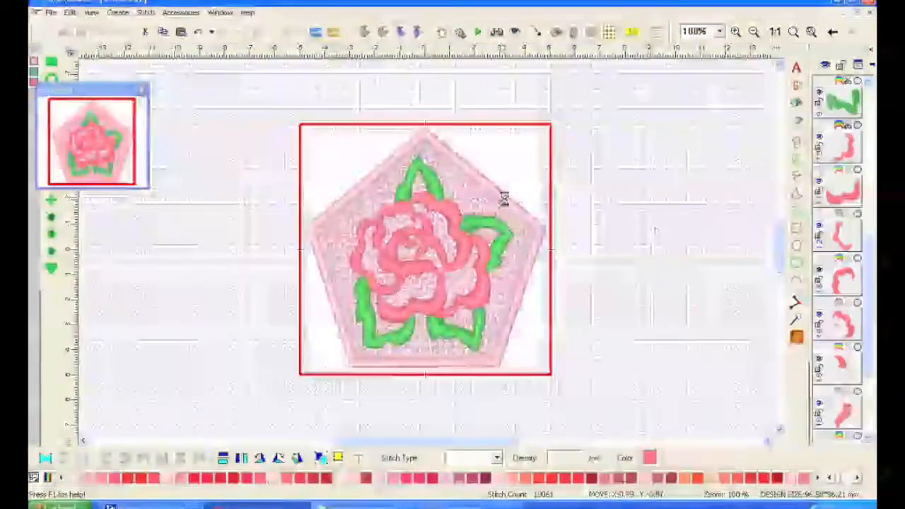
left_click(504, 199)
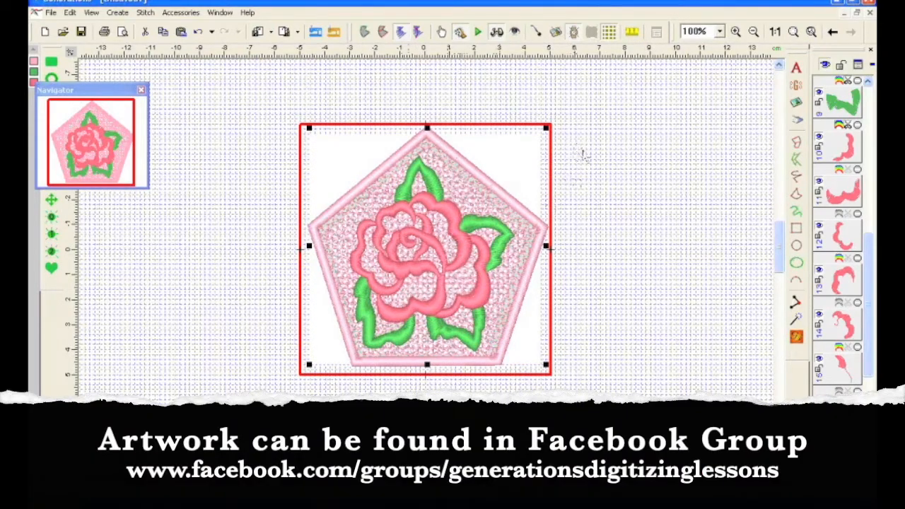
left_click(618, 148)
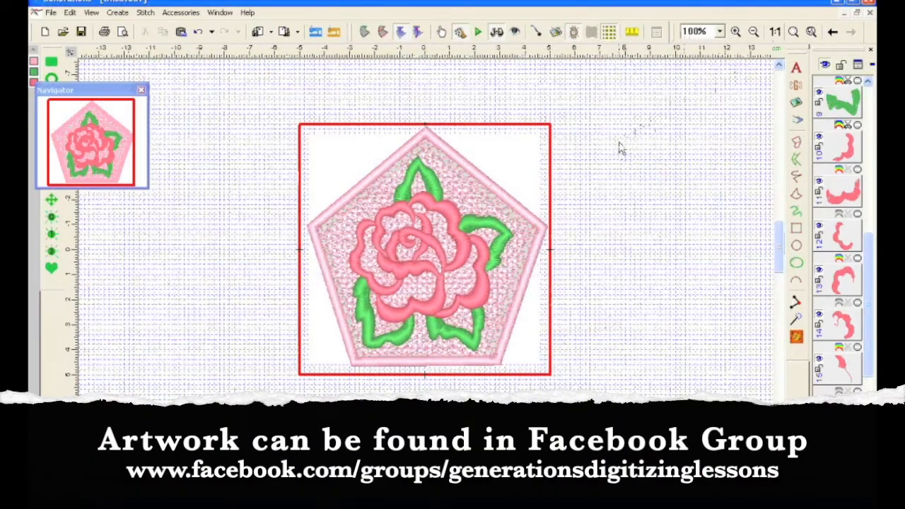